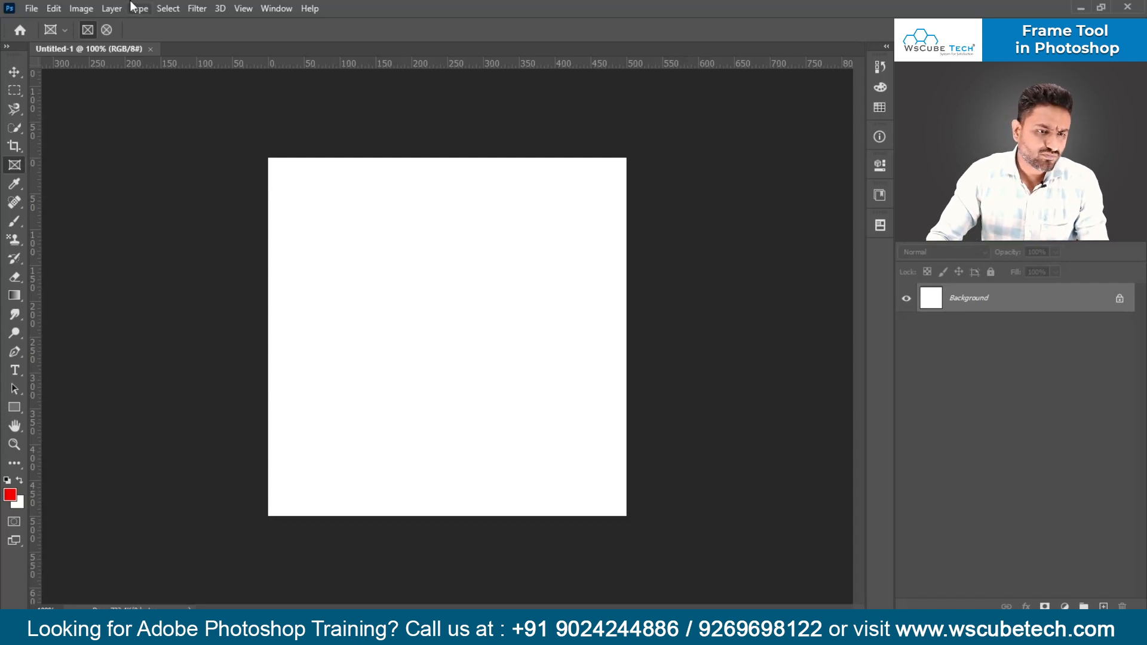
- Draw a rectangular frame about 350 px wide with the Frame tool in the upper part of the white canvas
{"action": "left_click", "coordinate": [15, 69]}
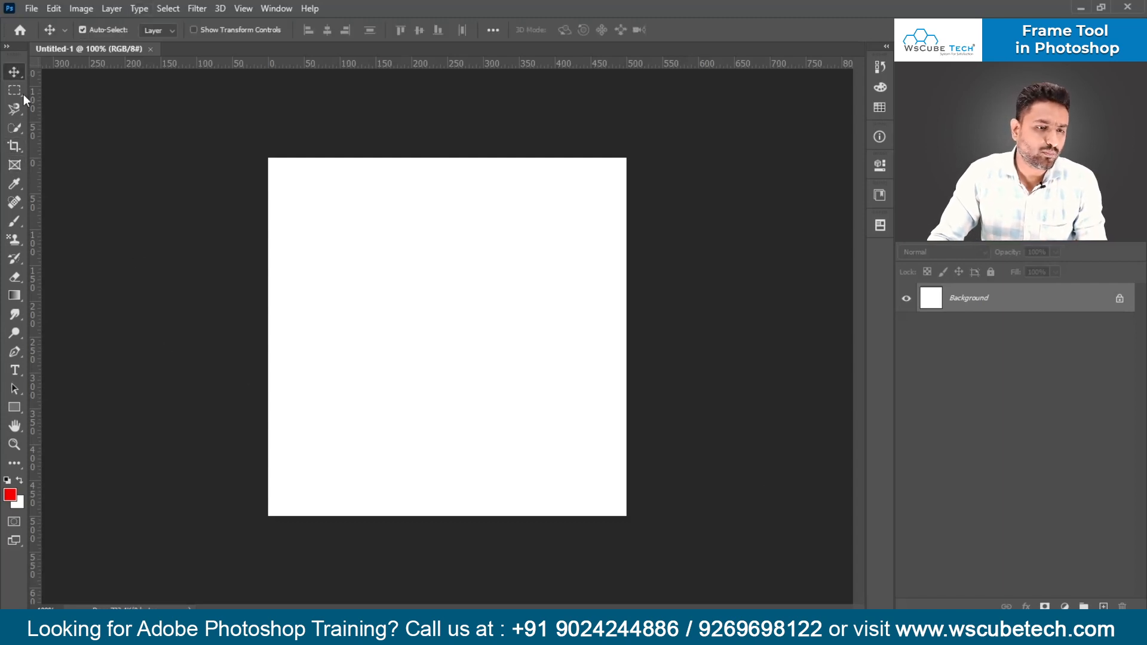
{"action": "left_click", "coordinate": [15, 166]}
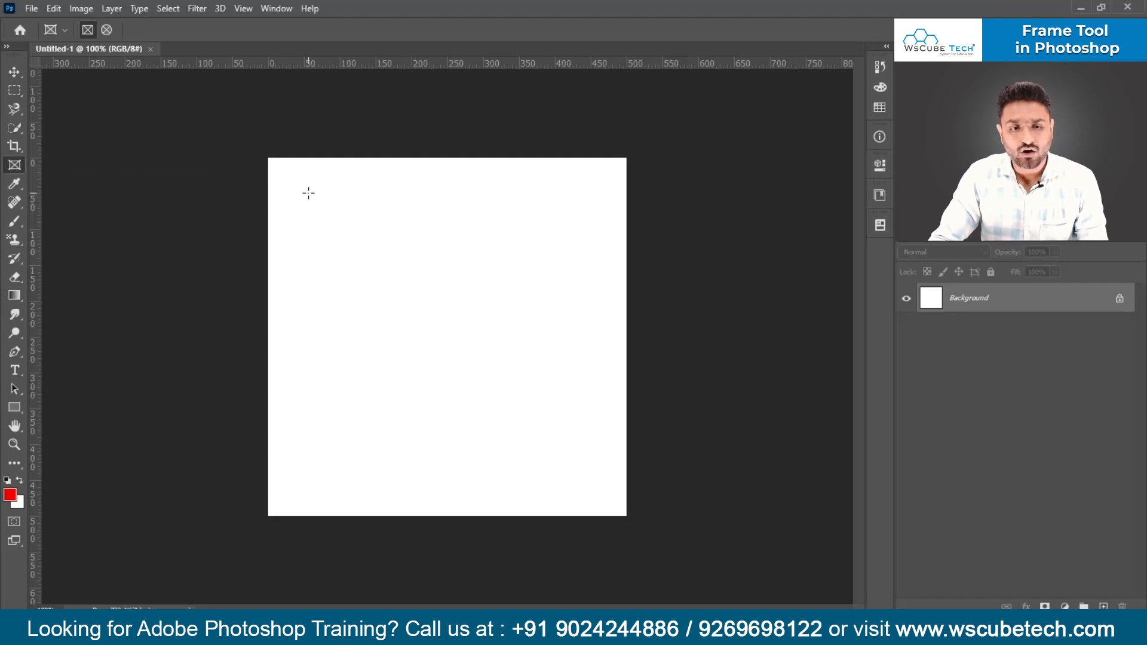
{"action": "left_click_drag", "start_coordinate": [308, 192], "coordinate": [558, 404]}
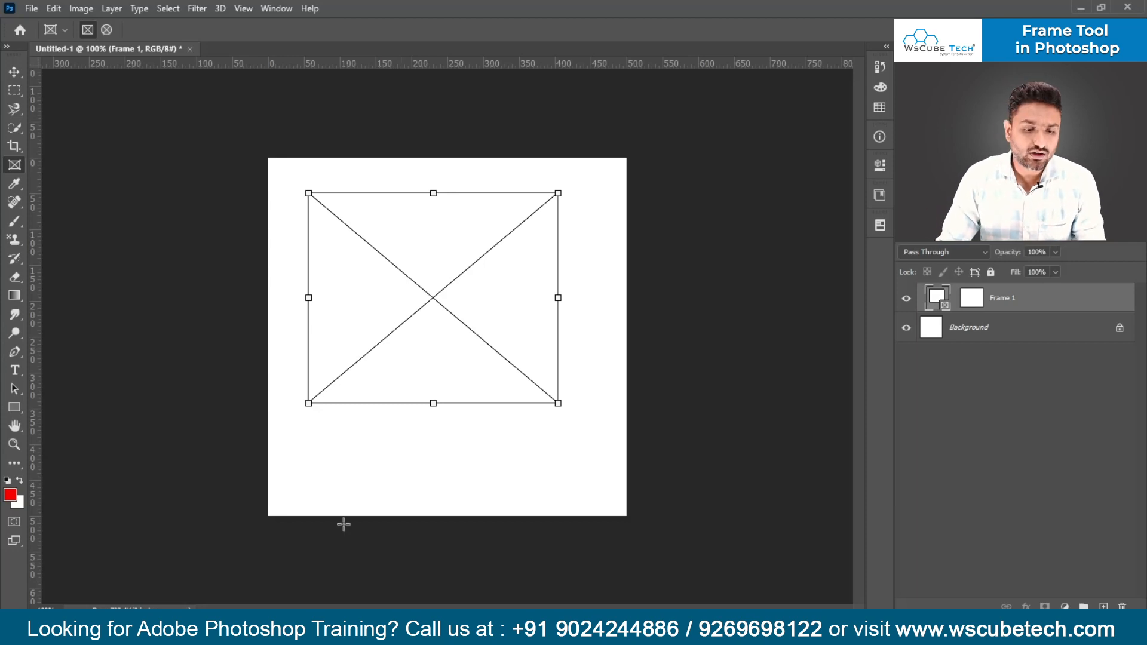
- Place the darken-group-example landscape image from the file folder into the empty frame
{"action": "left_click", "coordinate": [263, 633]}
{"action": "left_click_drag", "start_coordinate": [467, 159], "coordinate": [583, 347]}
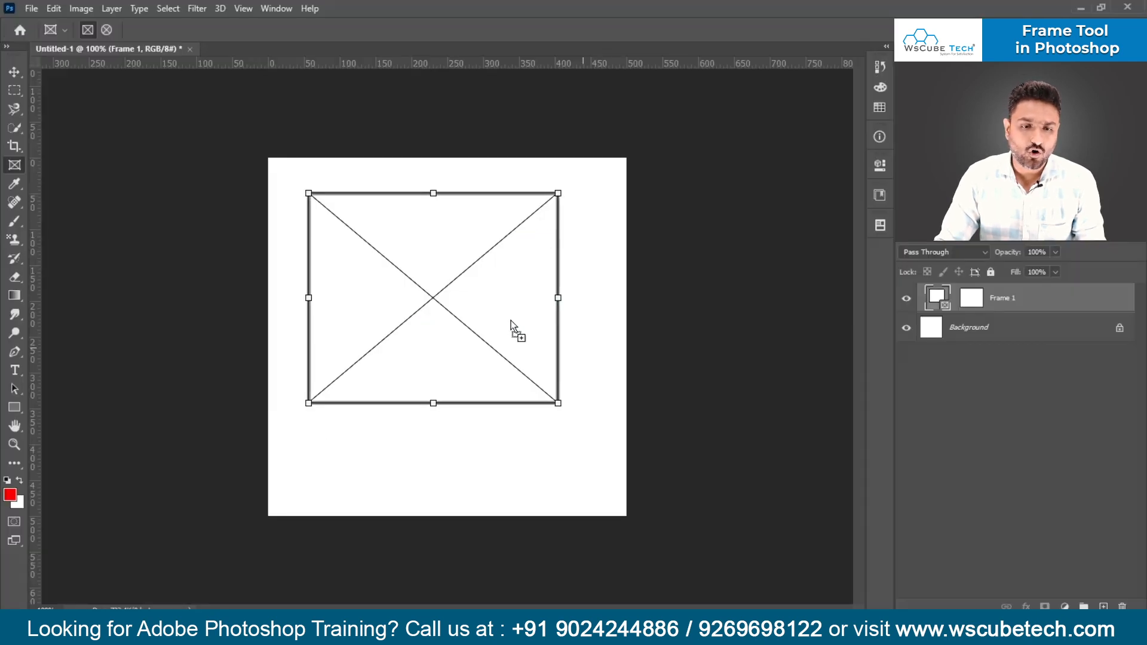
{"action": "left_click_drag", "start_coordinate": [511, 321], "coordinate": [511, 320]}
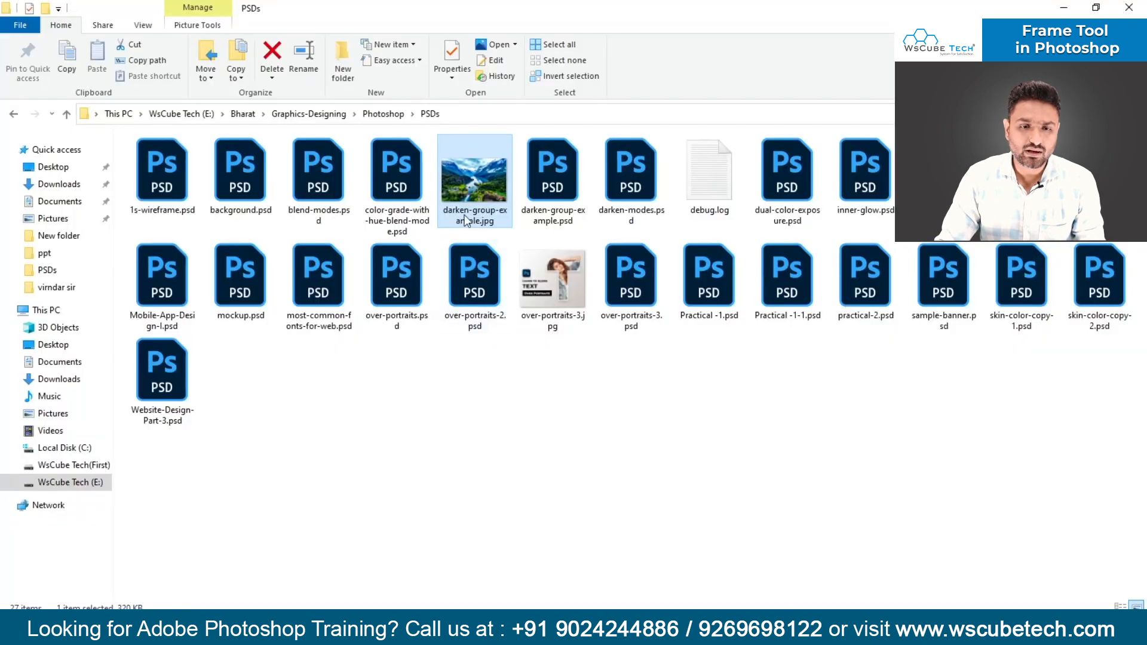
- Open darken-group-example.jpg as a separate document and return to the Untitled-1 document
{"action": "left_click_drag", "start_coordinate": [478, 269], "coordinate": [494, 308]}
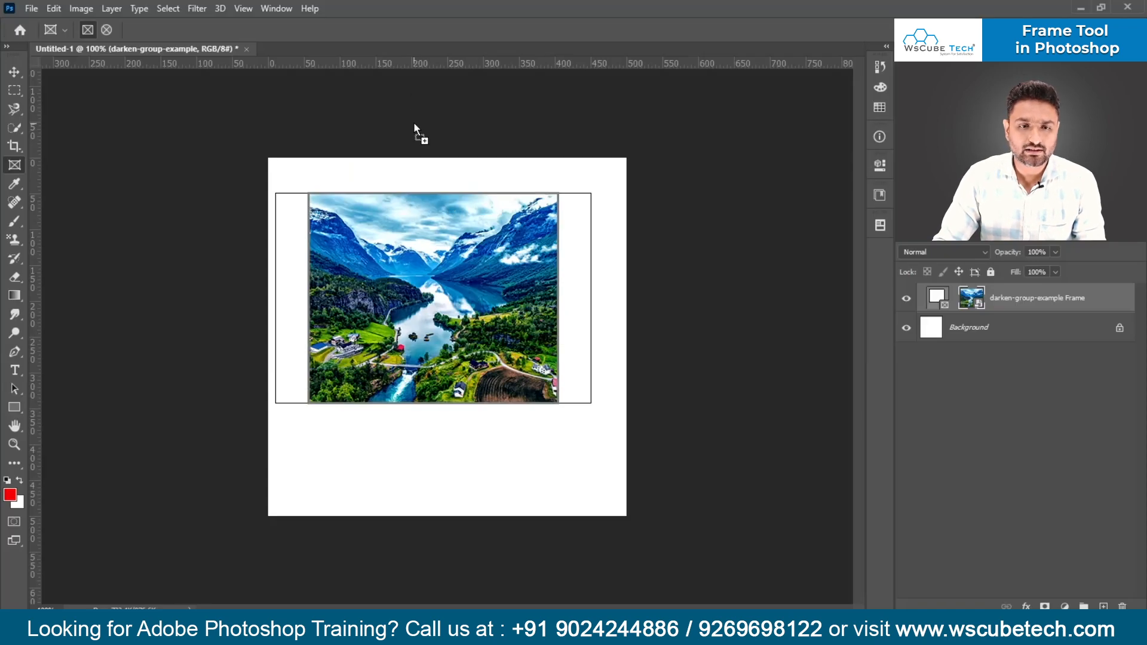
{"action": "left_click_drag", "start_coordinate": [424, 55], "coordinate": [433, 46]}
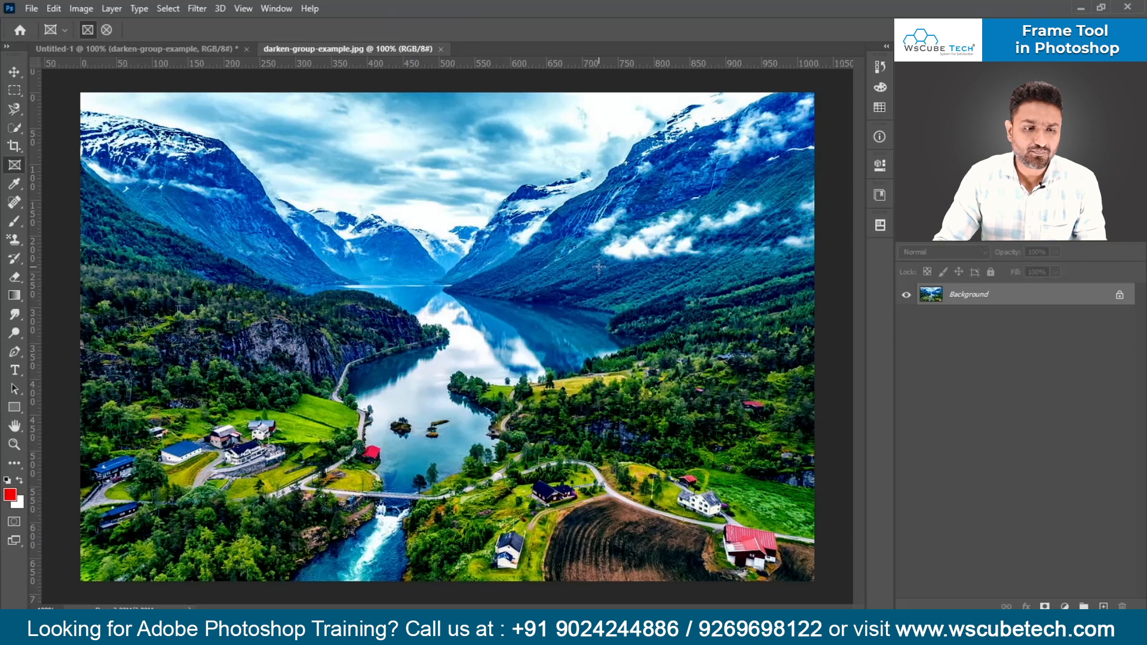
{"action": "left_click", "coordinate": [109, 48]}
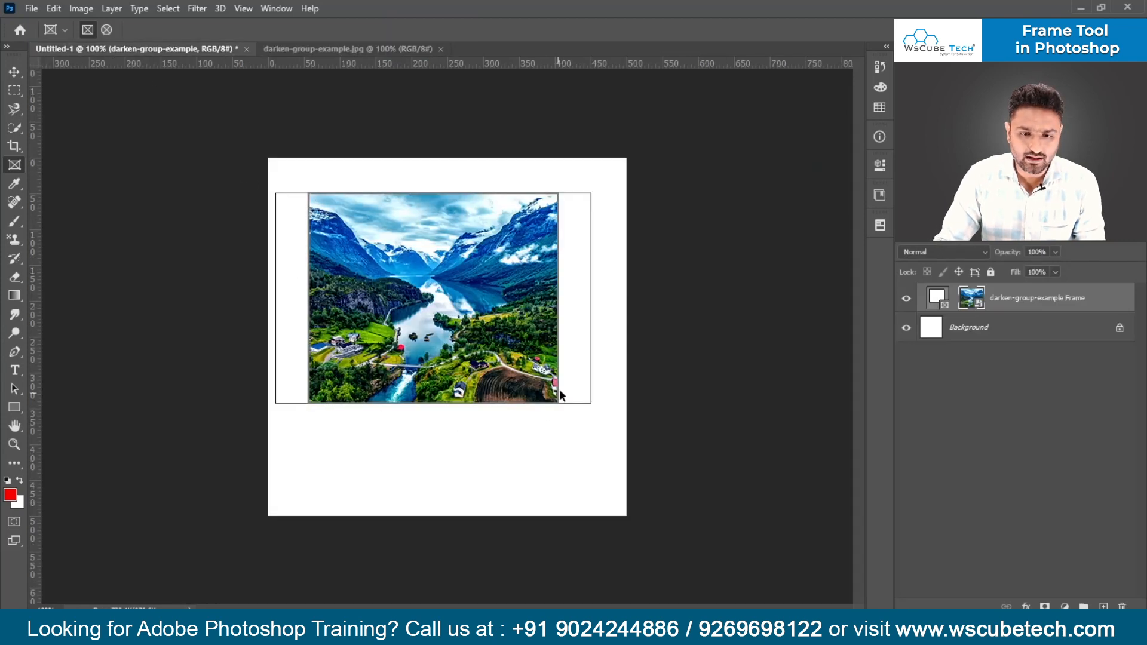
- Compare the framed image's lower-right area at up to 300% with the original darken-group-example.jpg
{"action": "left_click", "coordinate": [299, 46]}
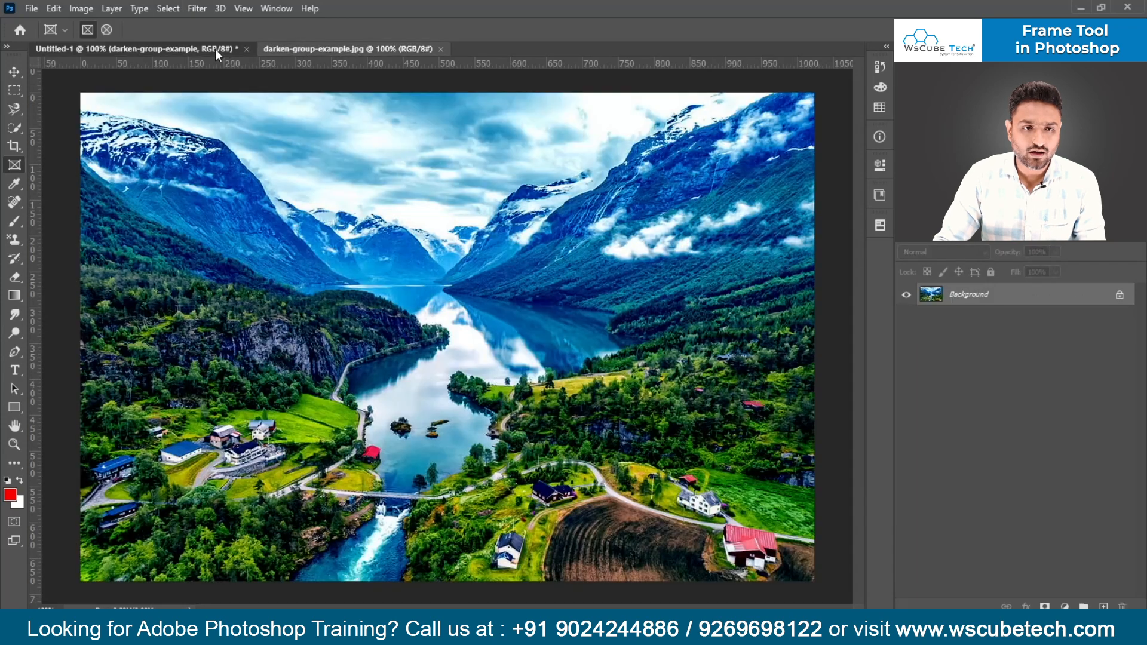
{"action": "left_click", "coordinate": [215, 49]}
{"action": "key", "text": "ctrl+plus"}
{"action": "left_click_drag", "start_coordinate": [388, 334], "coordinate": [277, 240]}
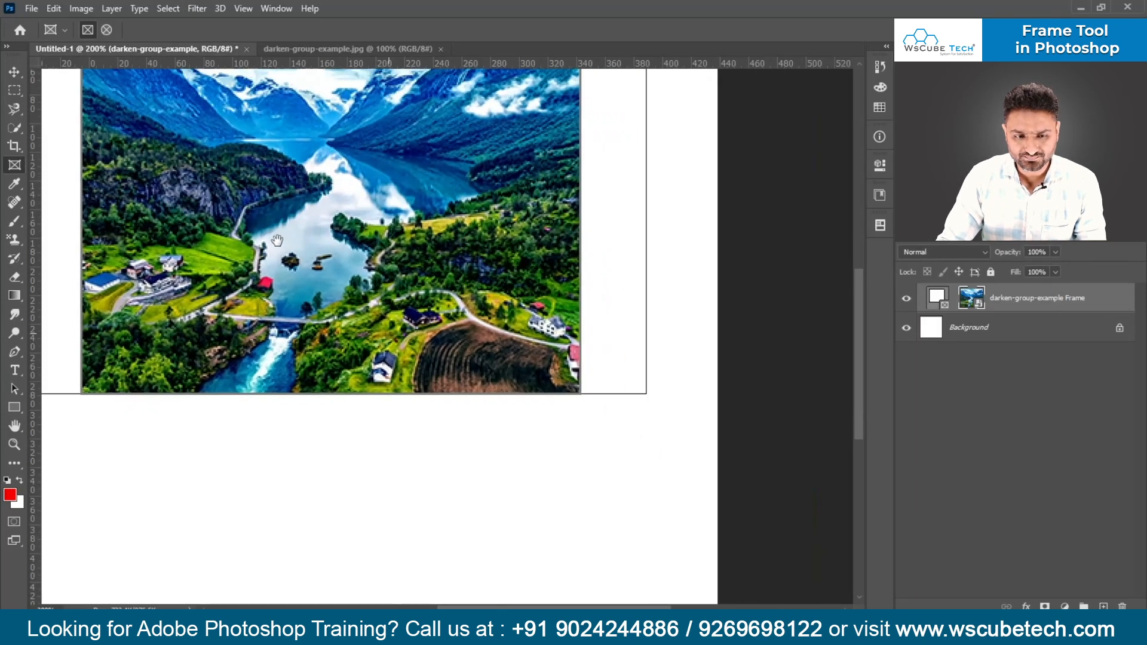
{"action": "key", "text": "ctrl+plus"}
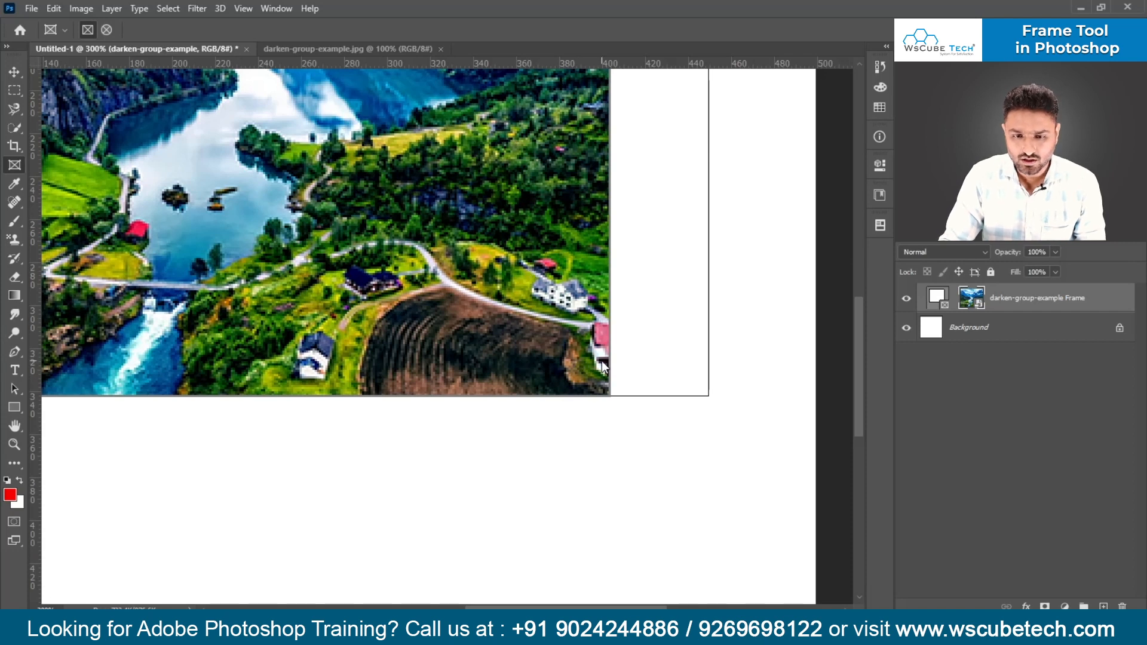
{"action": "left_click", "coordinate": [374, 48]}
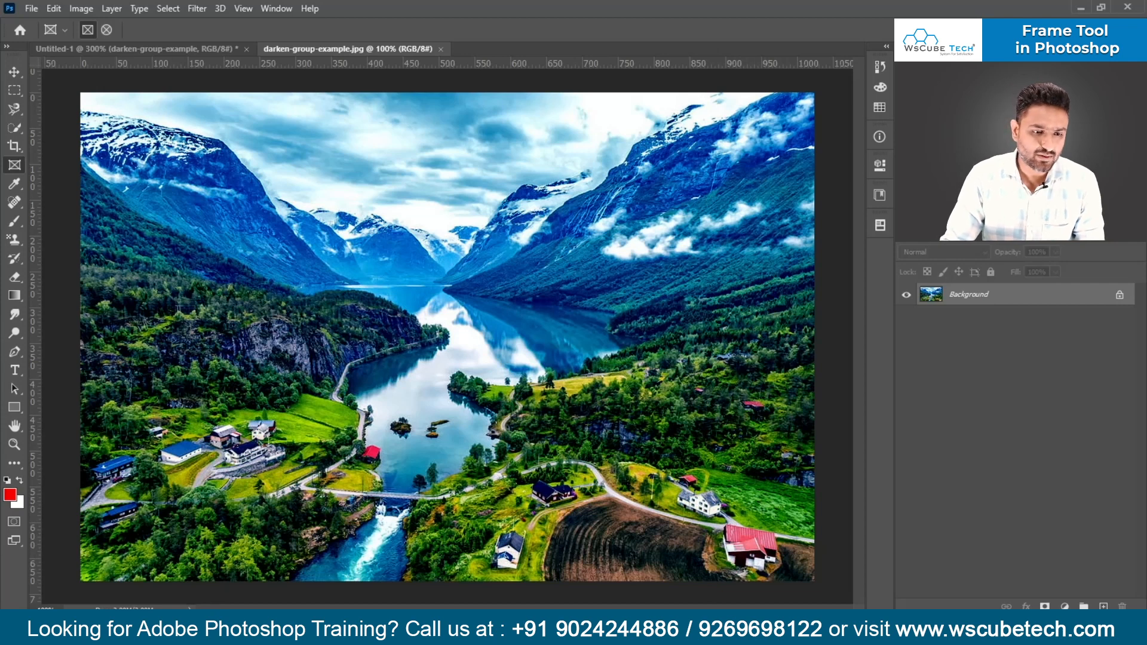
{"action": "left_click", "coordinate": [51, 47]}
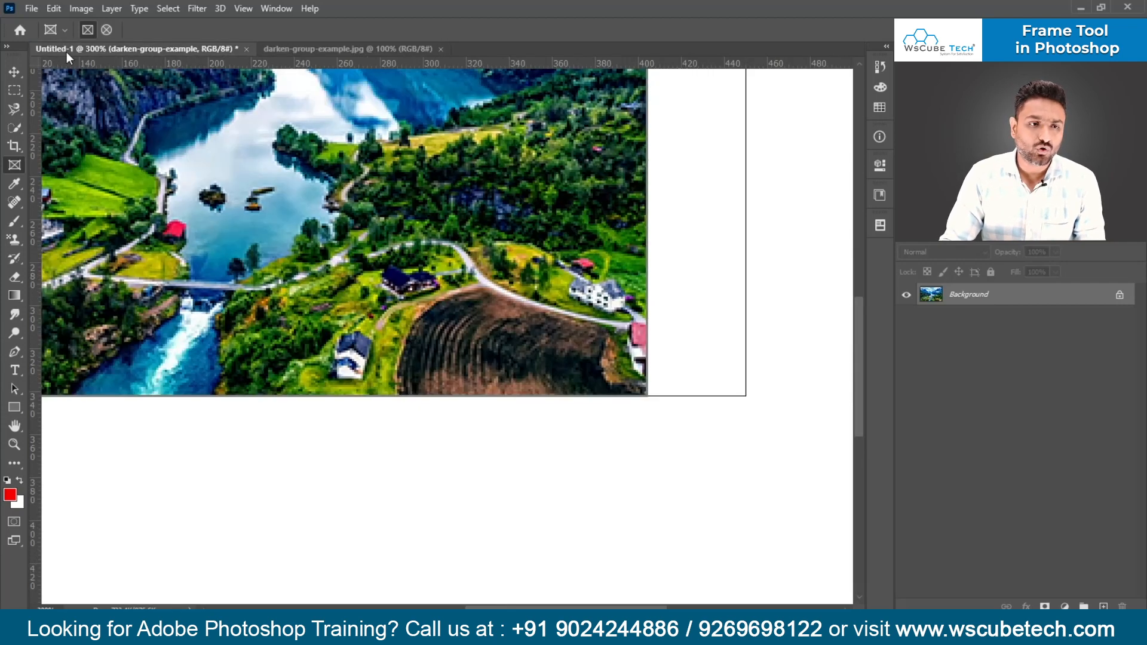
{"action": "key", "text": "ctrl+minus"}
{"action": "key", "text": "ctrl+minus"}
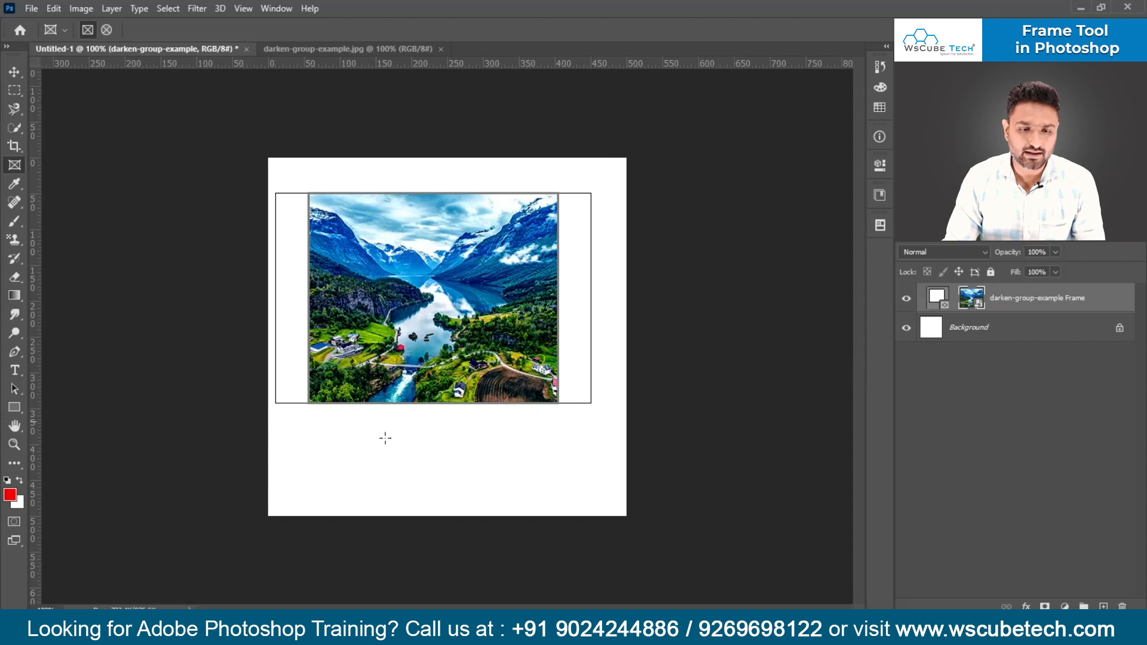
- Hide the darken-group-example Frame layer and draw a red rectangle of about 314 by 224 px with a 7 pt black stroke
{"action": "left_click", "coordinate": [906, 298]}
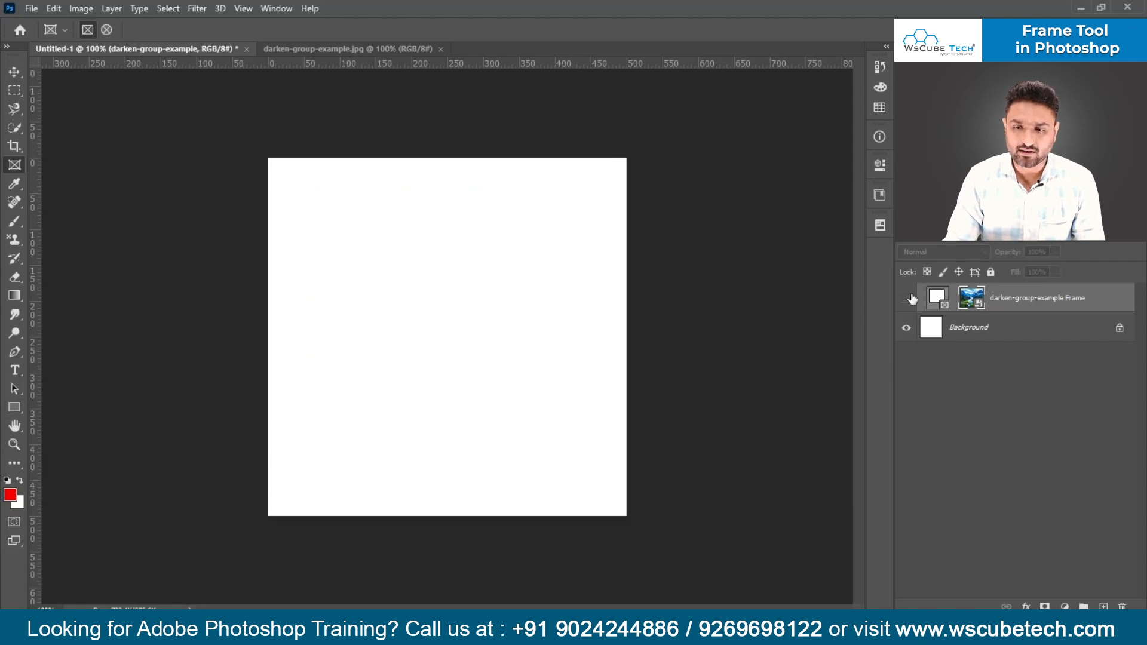
{"action": "left_click", "coordinate": [23, 406]}
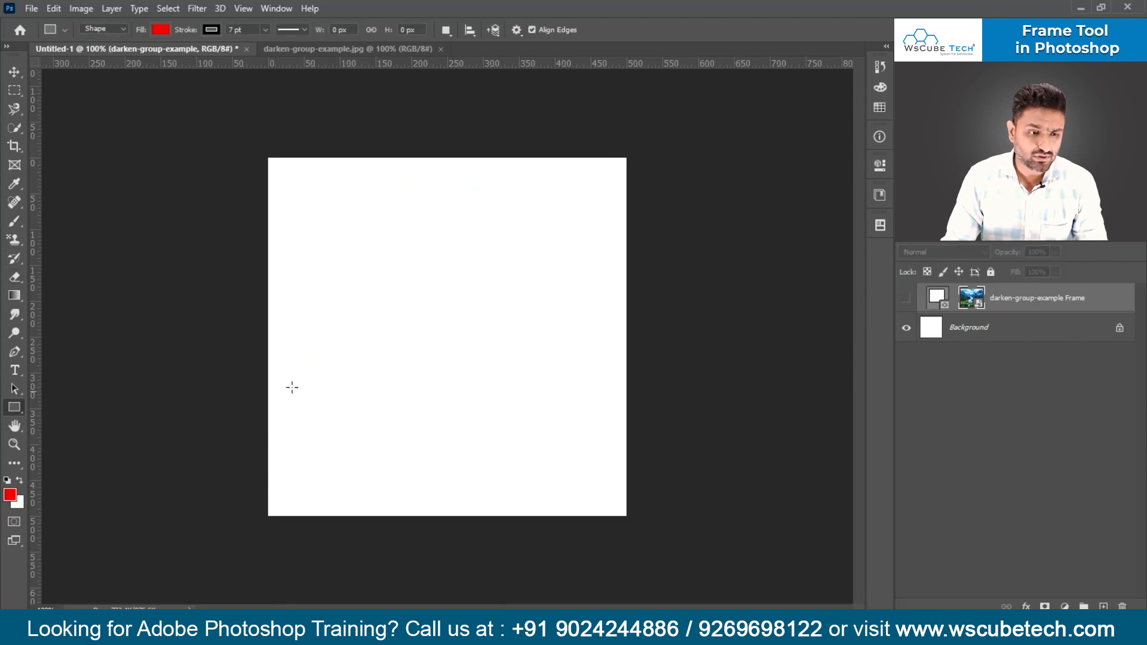
{"action": "left_click_drag", "start_coordinate": [303, 240], "coordinate": [529, 401]}
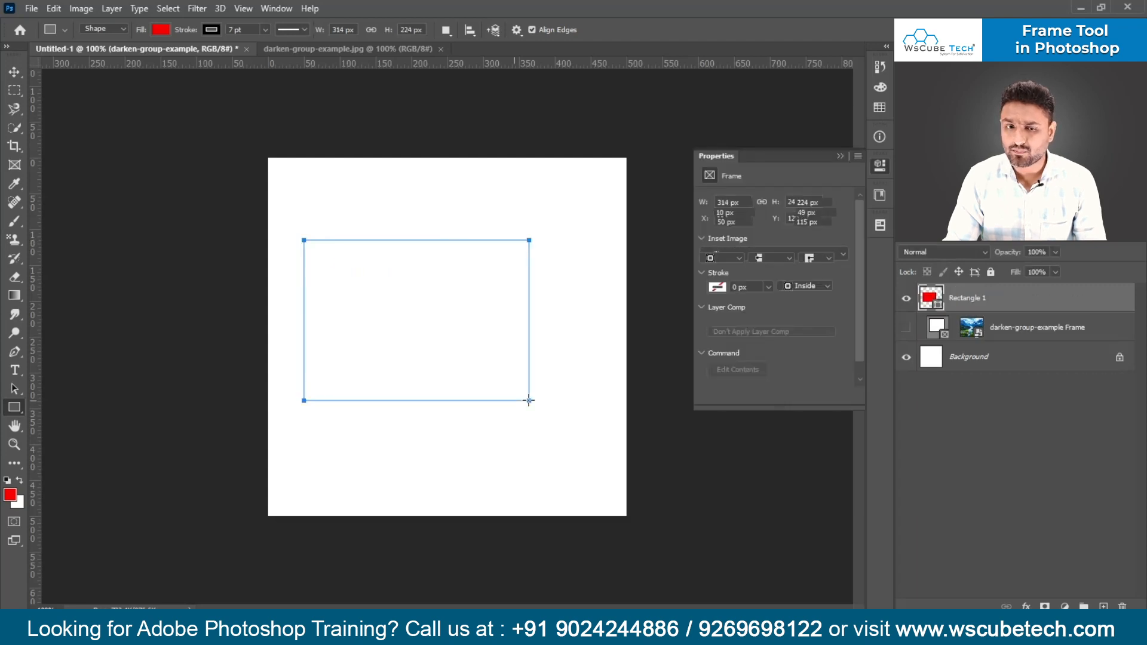
- Unlock the background layer of darken-group-example.jpg and copy the image into Untitled-1 above the red rectangle
{"action": "left_click", "coordinate": [300, 52]}
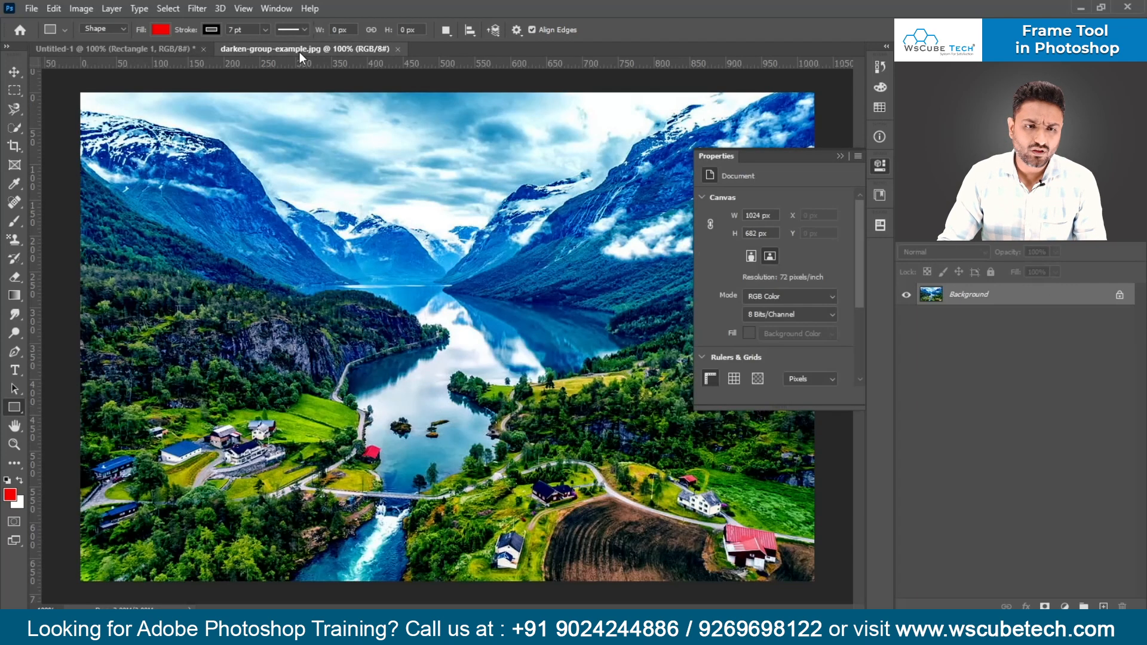
{"action": "left_click", "coordinate": [193, 45]}
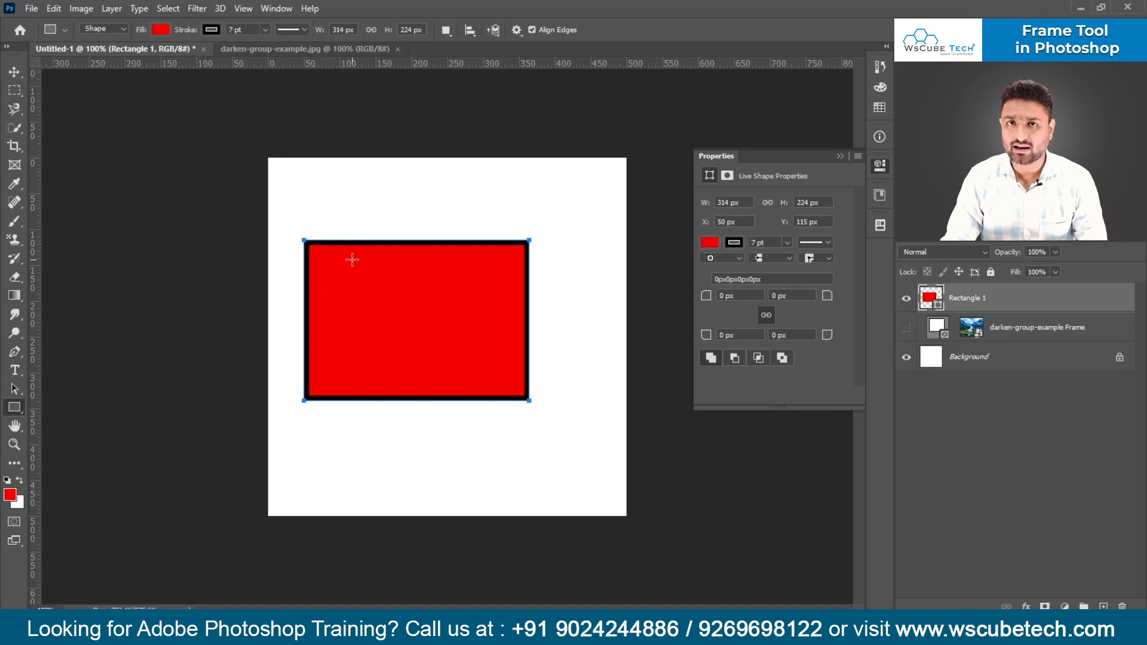
{"action": "left_click", "coordinate": [269, 49]}
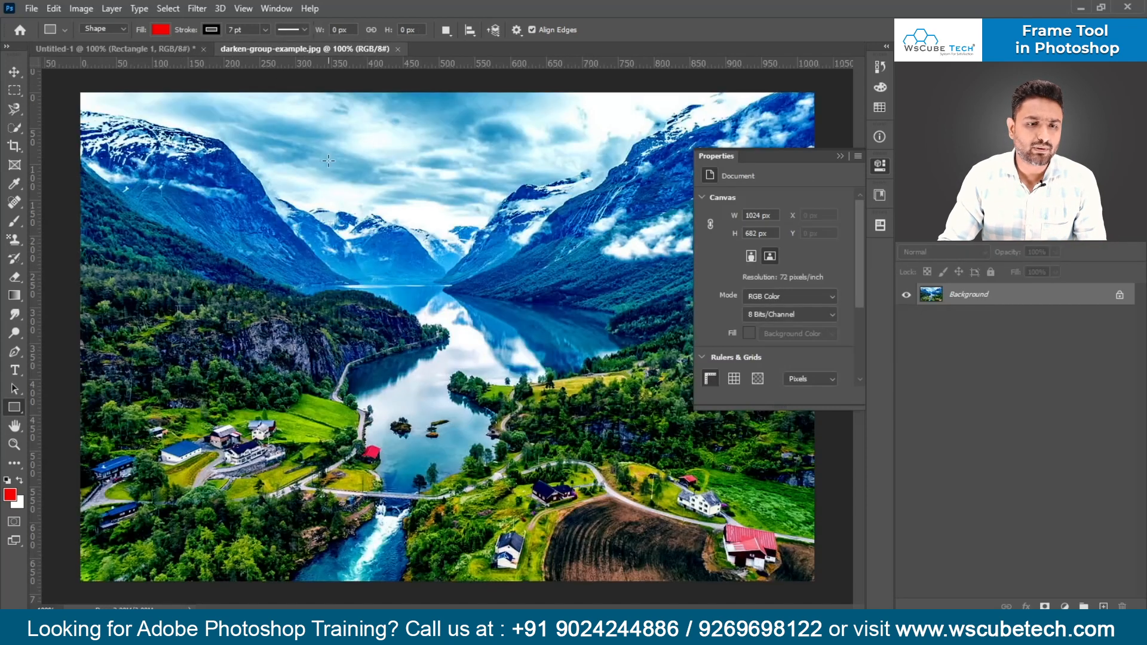
{"action": "left_click", "coordinate": [1120, 295]}
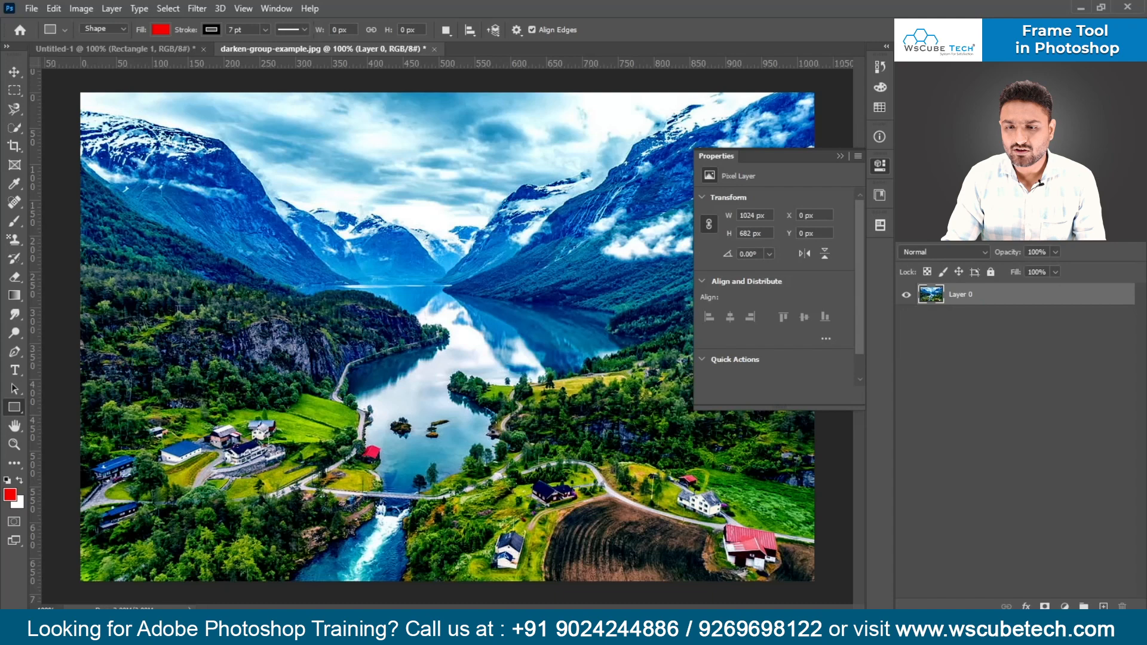
{"action": "left_click", "coordinate": [841, 156]}
{"action": "key", "text": "v"}
{"action": "left_click_drag", "start_coordinate": [526, 418], "coordinate": [409, 357]}
{"action": "left_click_drag", "start_coordinate": [509, 405], "coordinate": [565, 438]}
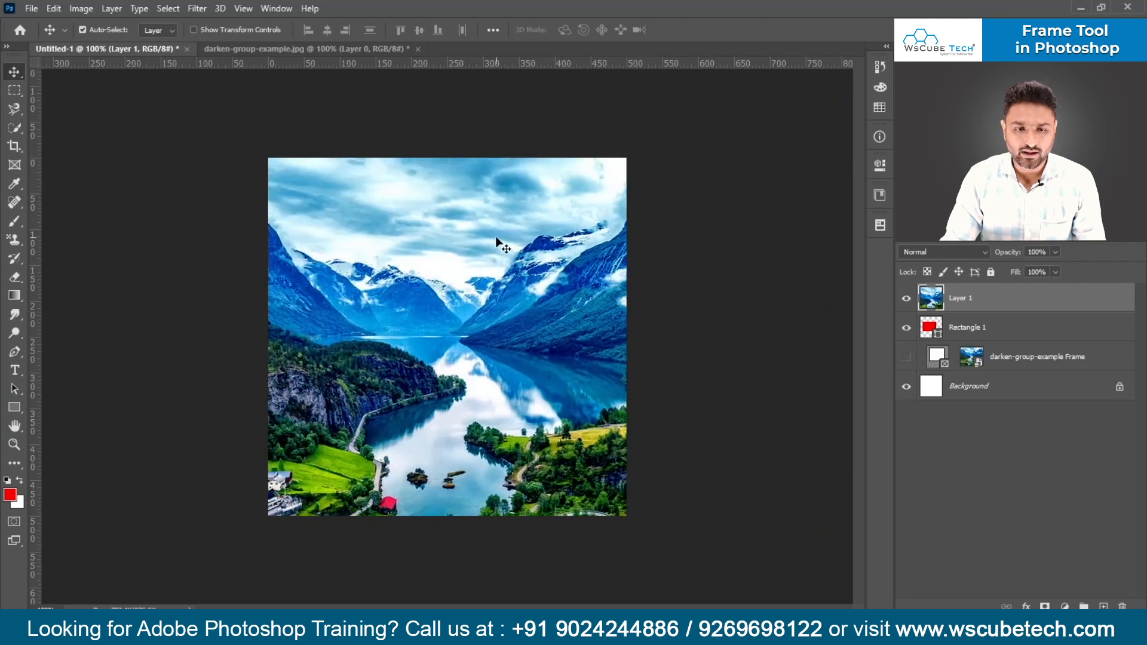
- Reposition the landscape image on the canvas, toggling its visibility to check the red rectangle beneath
{"action": "left_click_drag", "start_coordinate": [496, 239], "coordinate": [332, 343]}
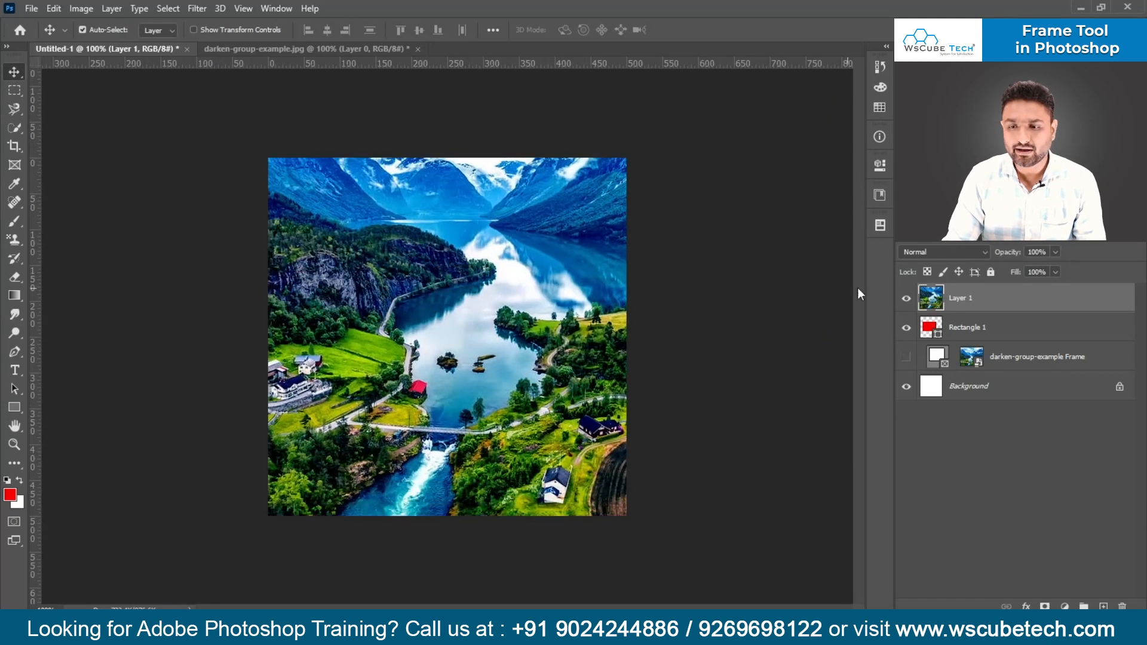
{"action": "left_click", "coordinate": [907, 299]}
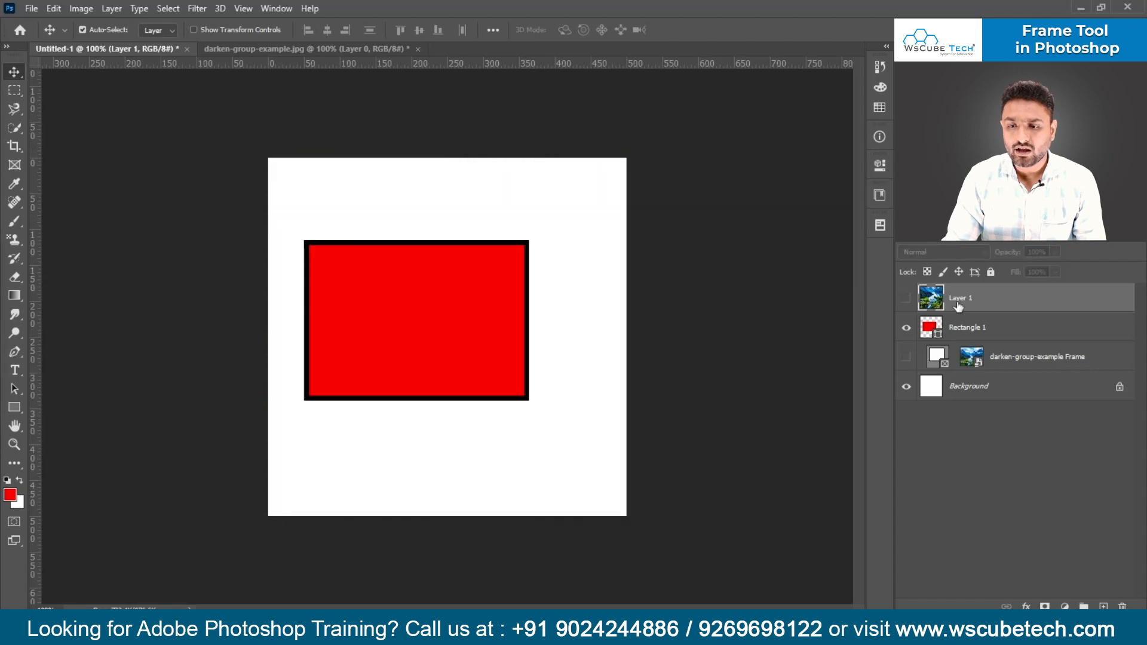
{"action": "left_click", "coordinate": [906, 299]}
{"action": "left_click_drag", "start_coordinate": [460, 286], "coordinate": [496, 295]}
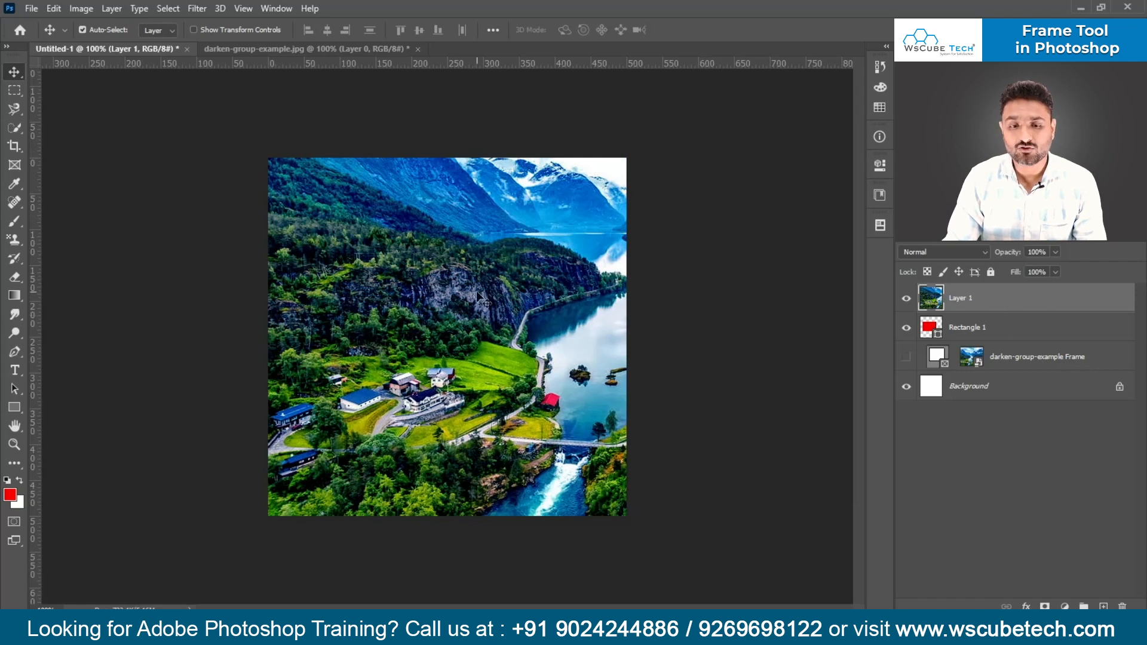
- Clip the landscape image on Layer 1 to the Rectangle 1 layer with a clipping mask
{"action": "left_click", "coordinate": [949, 326]}
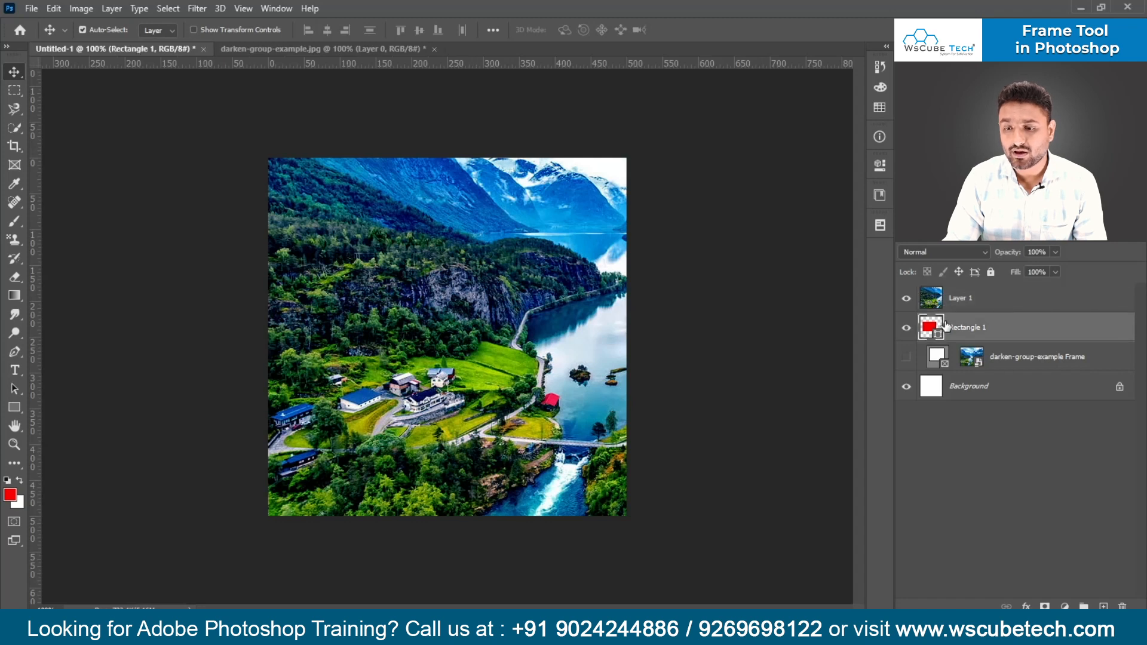
{"action": "left_click", "coordinate": [962, 305]}
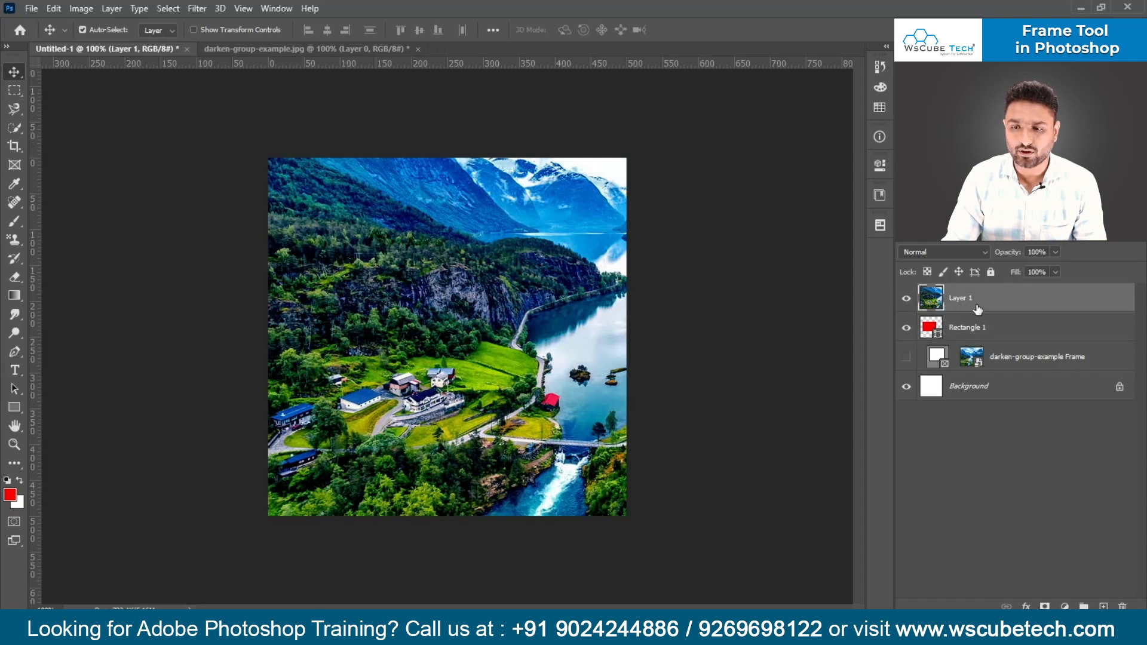
{"action": "right_click", "coordinate": [1006, 290]}
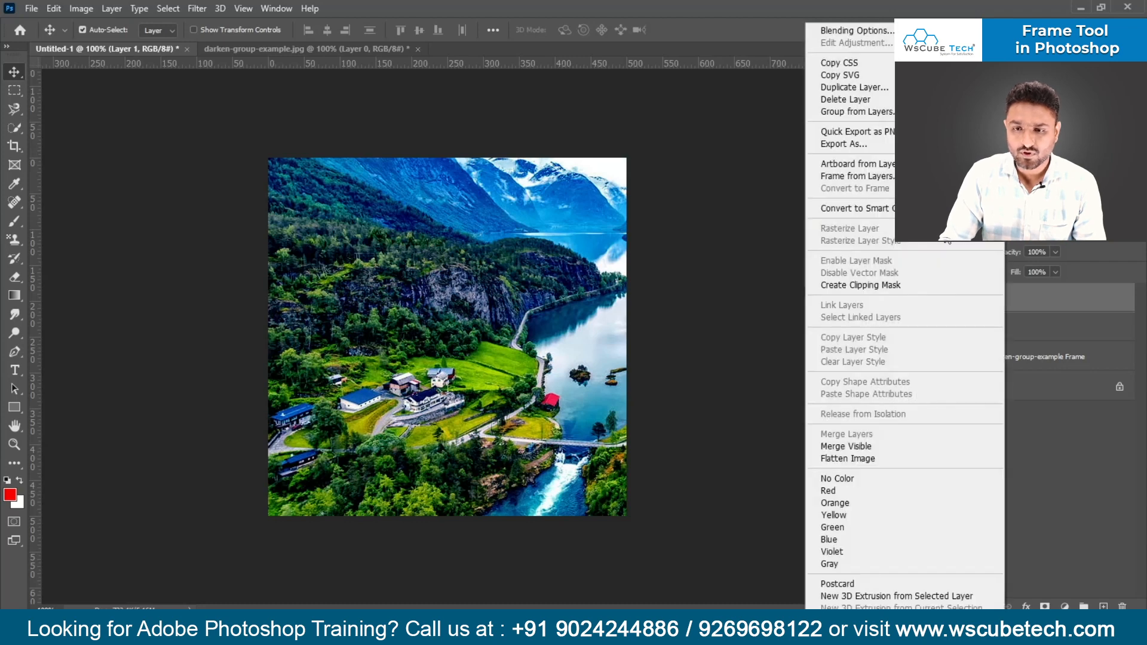
{"action": "left_click", "coordinate": [884, 285]}
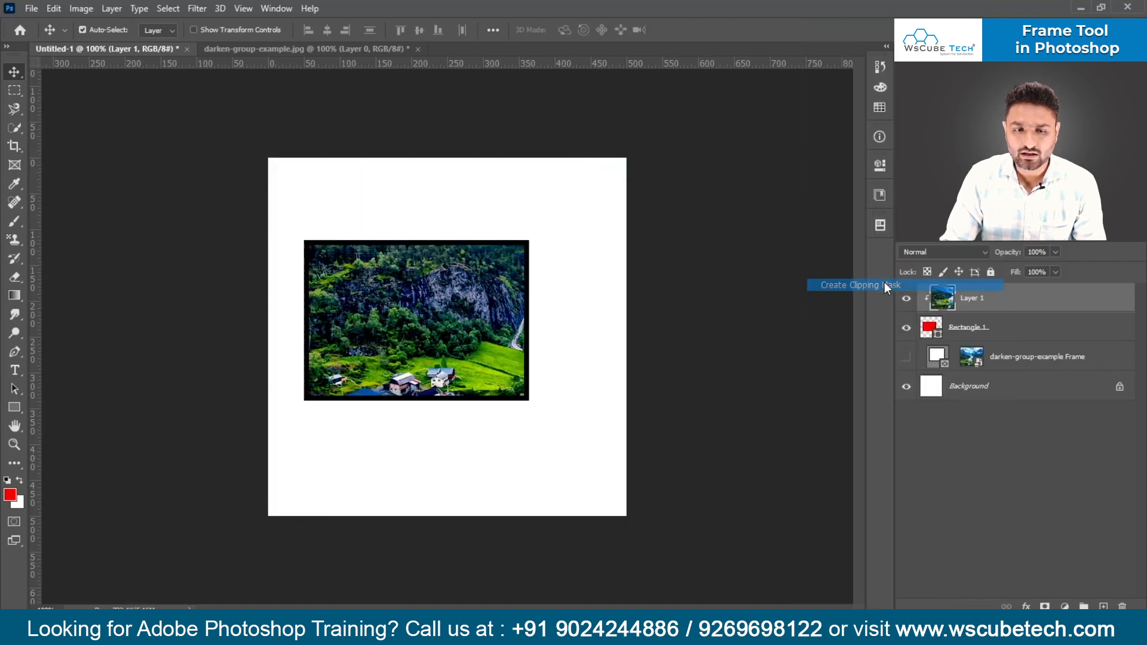
{"action": "left_click", "coordinate": [930, 328]}
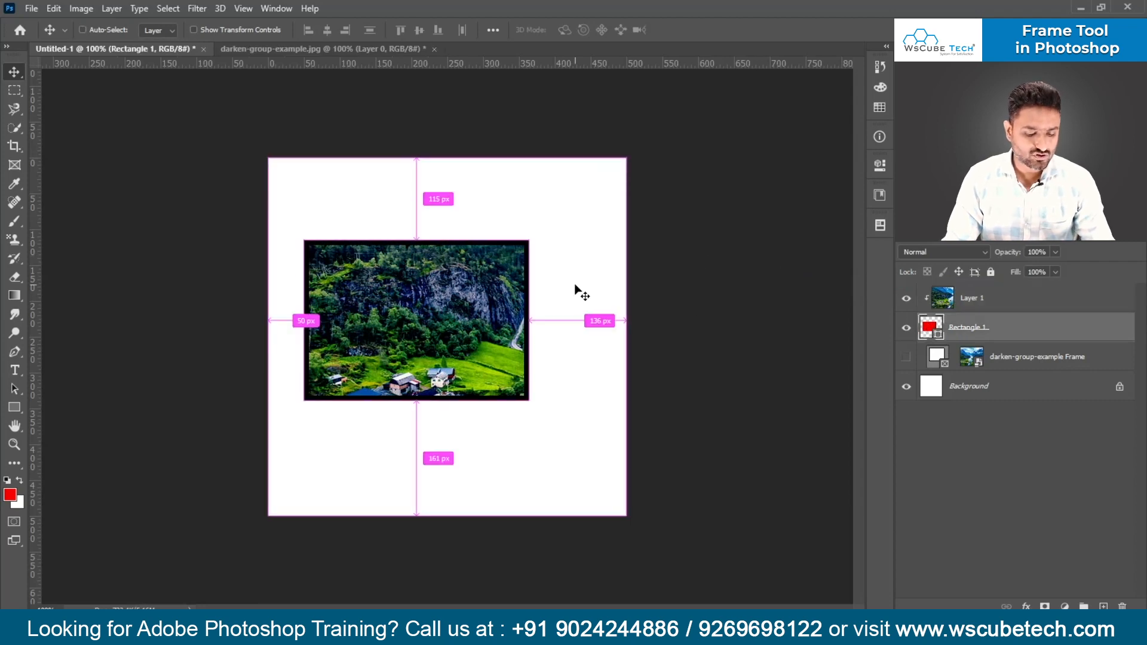
{"action": "key", "text": "ctrl+t"}
{"action": "key", "text": "Return"}
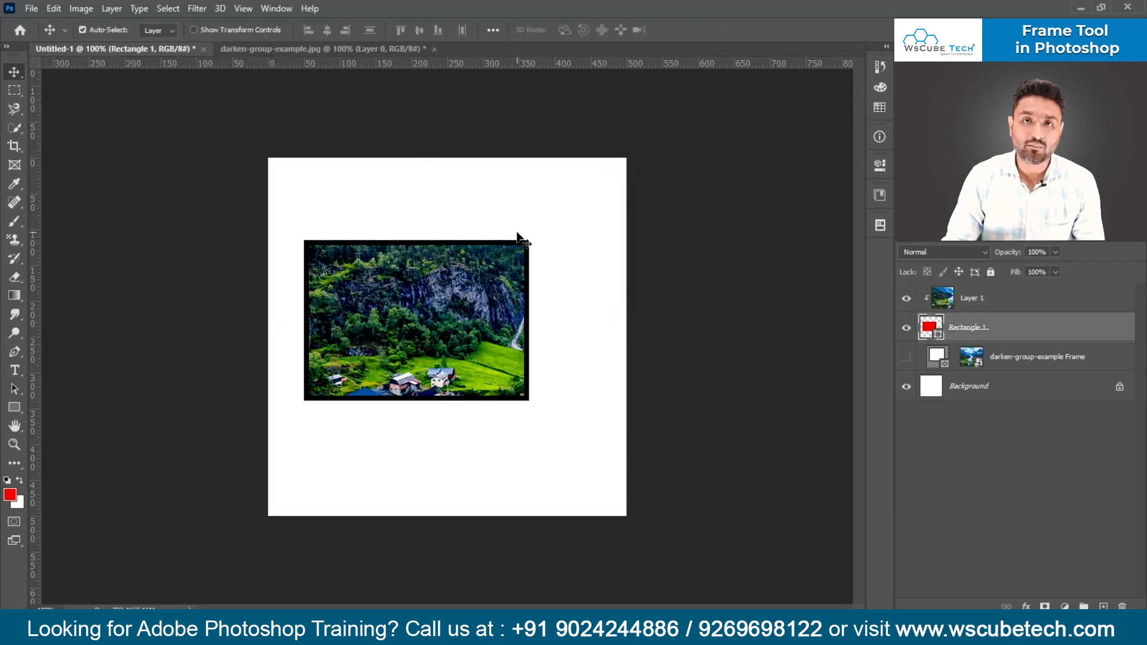
- Reposition the clipped landscape image inside the rectangle so the hillside and blue mountain slope fill it
{"action": "left_click_drag", "start_coordinate": [469, 361], "coordinate": [410, 385]}
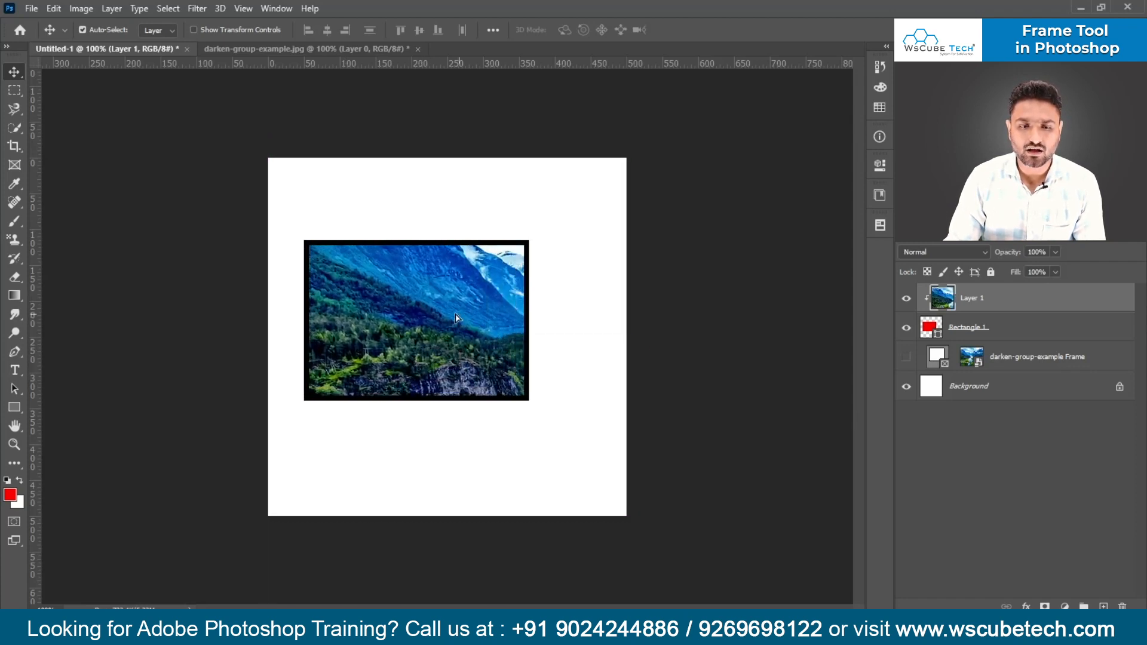
{"action": "left_click_drag", "start_coordinate": [451, 317], "coordinate": [425, 325]}
{"action": "left_click_drag", "start_coordinate": [474, 362], "coordinate": [428, 230]}
{"action": "left_click_drag", "start_coordinate": [411, 311], "coordinate": [464, 440]}
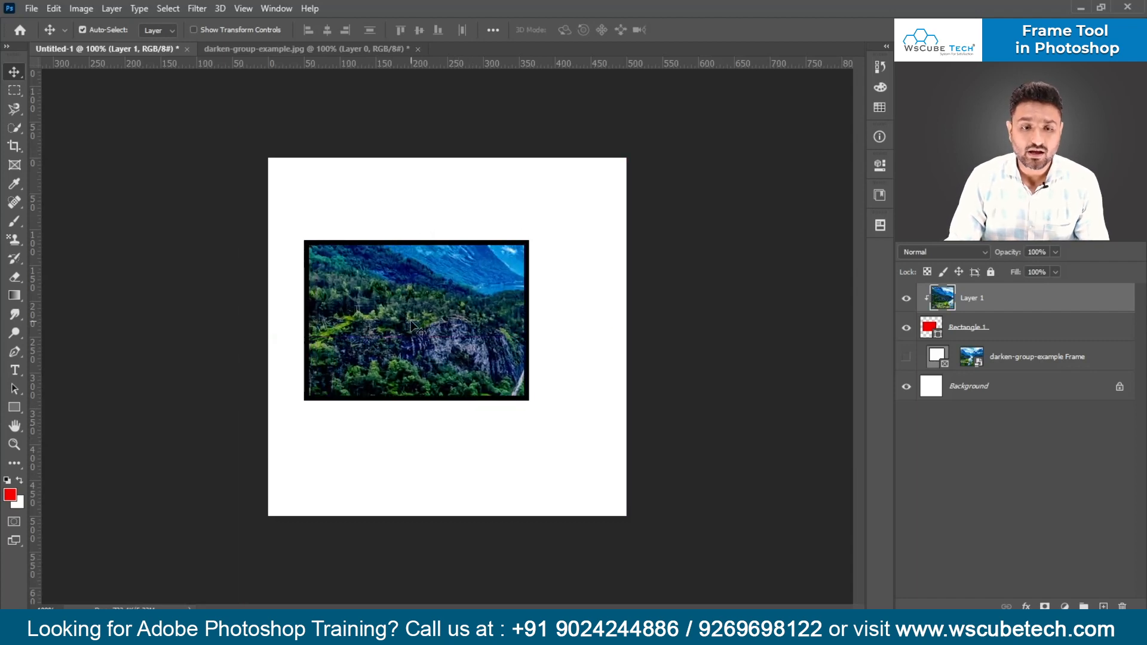
{"action": "left_click_drag", "start_coordinate": [482, 318], "coordinate": [506, 354]}
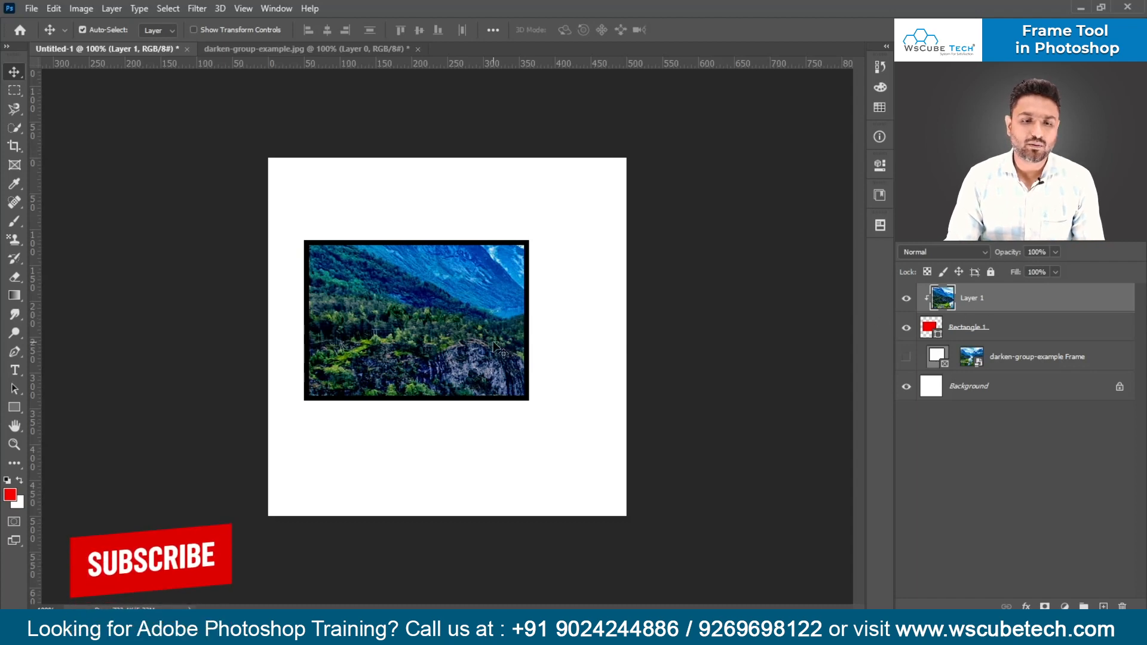
- Scale the clipped landscape image on Layer 1 to about 73% and reposition it so the mountains and lake fill the rectangle
{"action": "key", "text": "ctrl+t"}
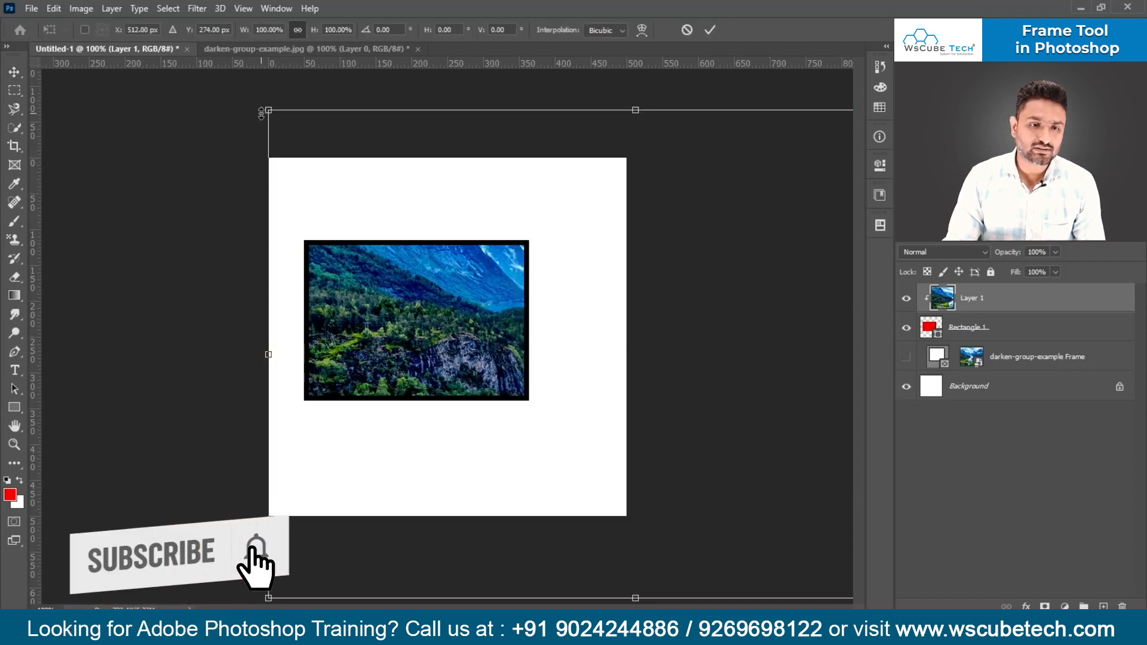
{"action": "left_click_drag", "start_coordinate": [262, 113], "coordinate": [216, 75]}
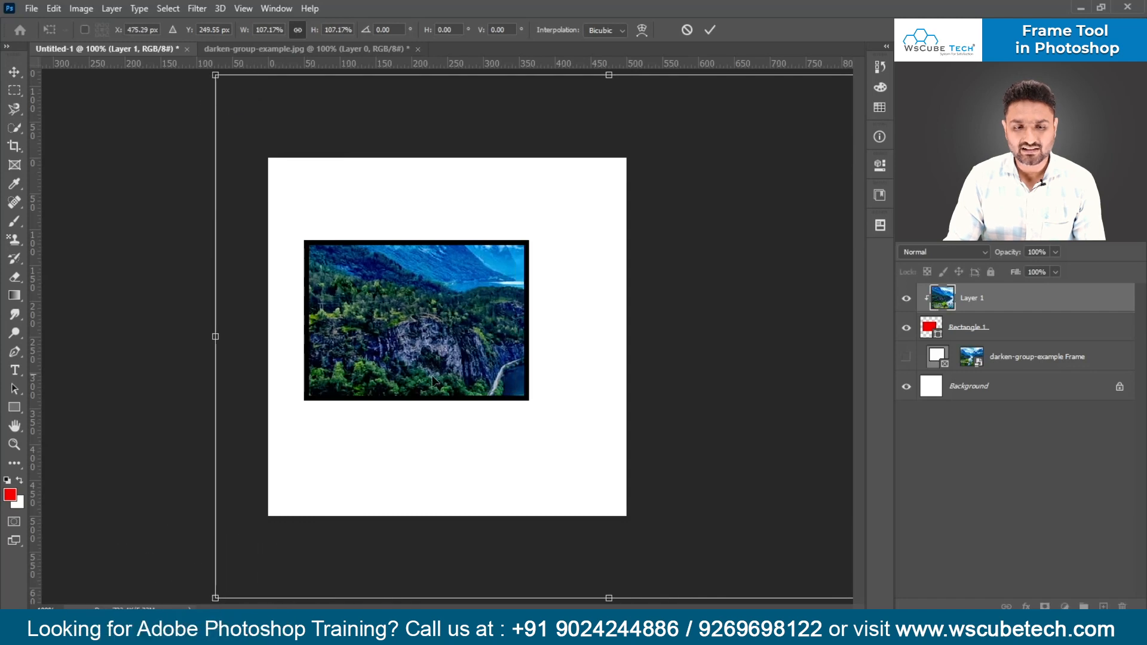
{"action": "left_click_drag", "start_coordinate": [420, 358], "coordinate": [249, 354]}
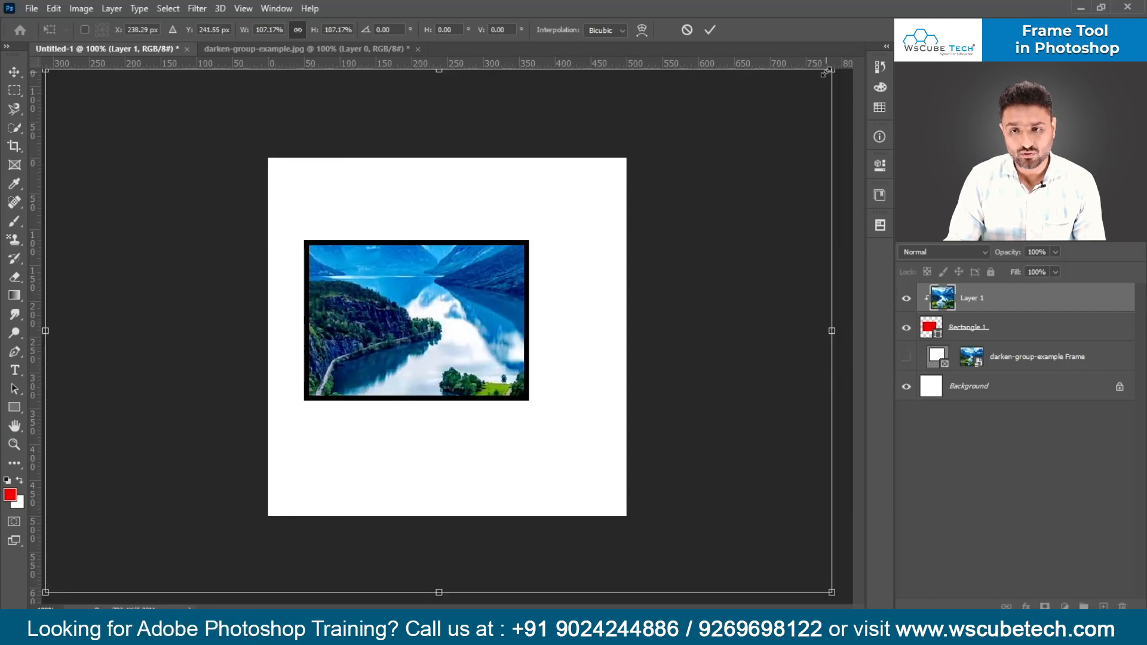
{"action": "left_click_drag", "start_coordinate": [827, 71], "coordinate": [628, 205]}
{"action": "left_click_drag", "start_coordinate": [486, 298], "coordinate": [556, 255]}
{"action": "left_click_drag", "start_coordinate": [695, 165], "coordinate": [658, 200]}
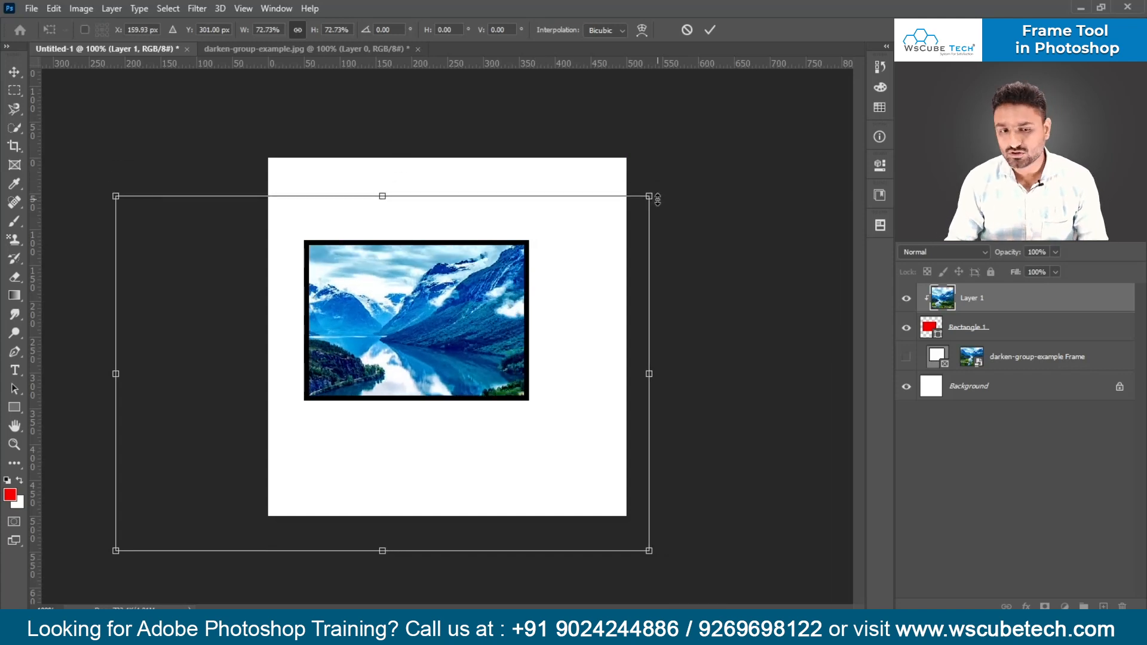
{"action": "key", "text": "Return"}
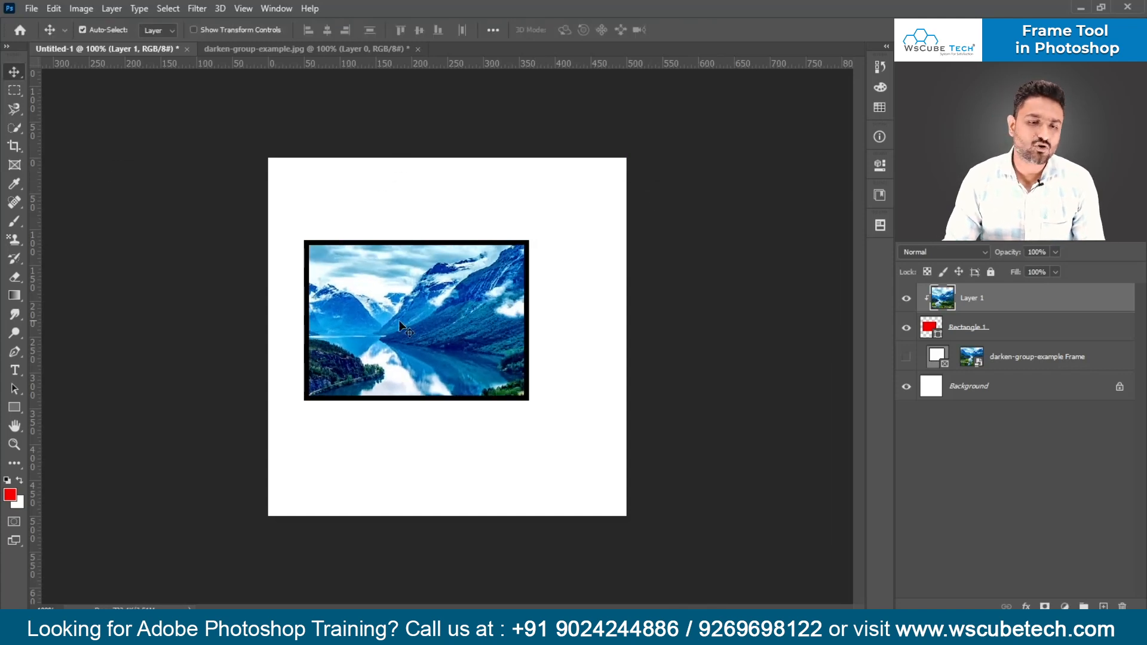
- Scale the clipped image down further to about 92% of its current size and adjust its position inside the rectangle
{"action": "left_click_drag", "start_coordinate": [403, 323], "coordinate": [410, 316]}
{"action": "key", "text": "ctrl+t"}
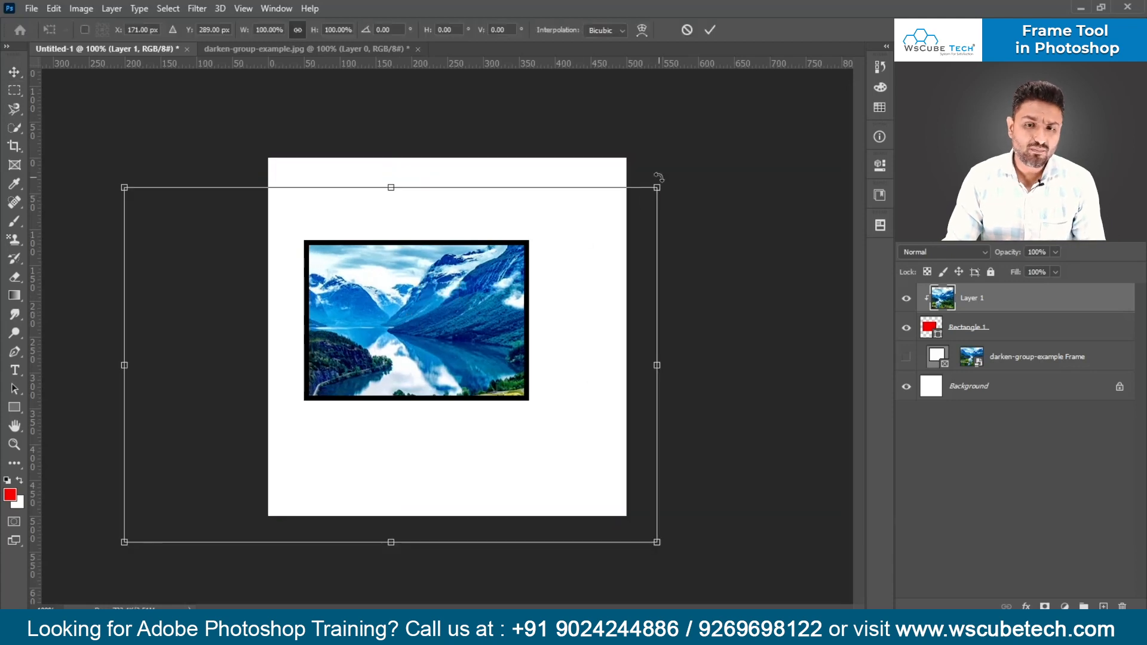
{"action": "left_click_drag", "start_coordinate": [658, 187], "coordinate": [589, 235]}
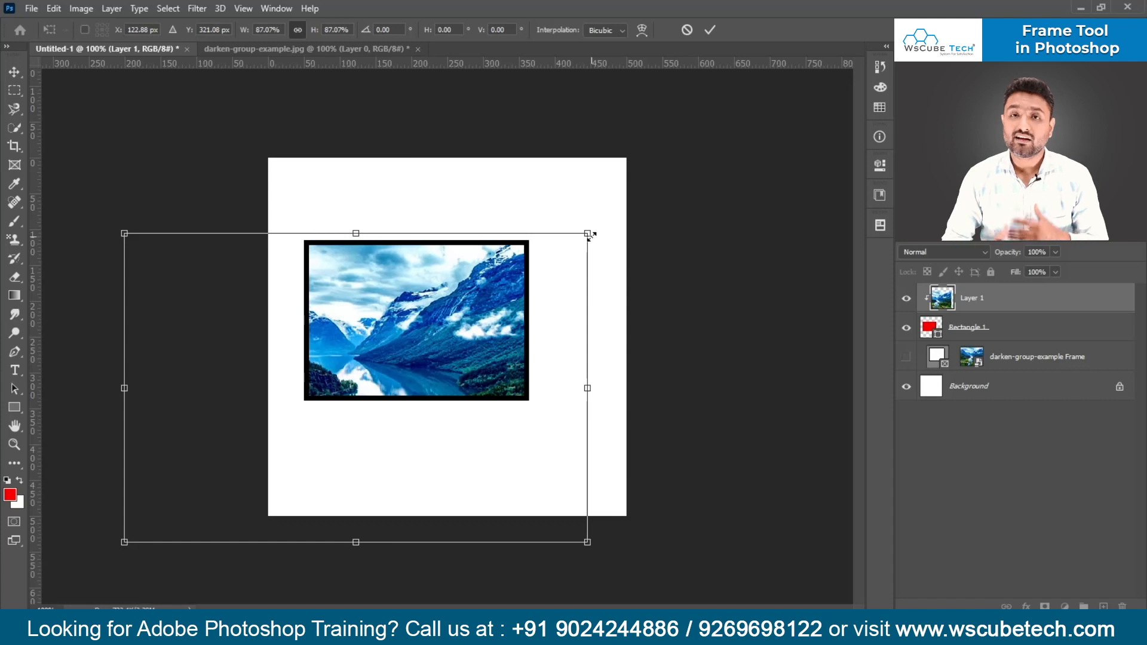
{"action": "left_click_drag", "start_coordinate": [591, 237], "coordinate": [610, 217]}
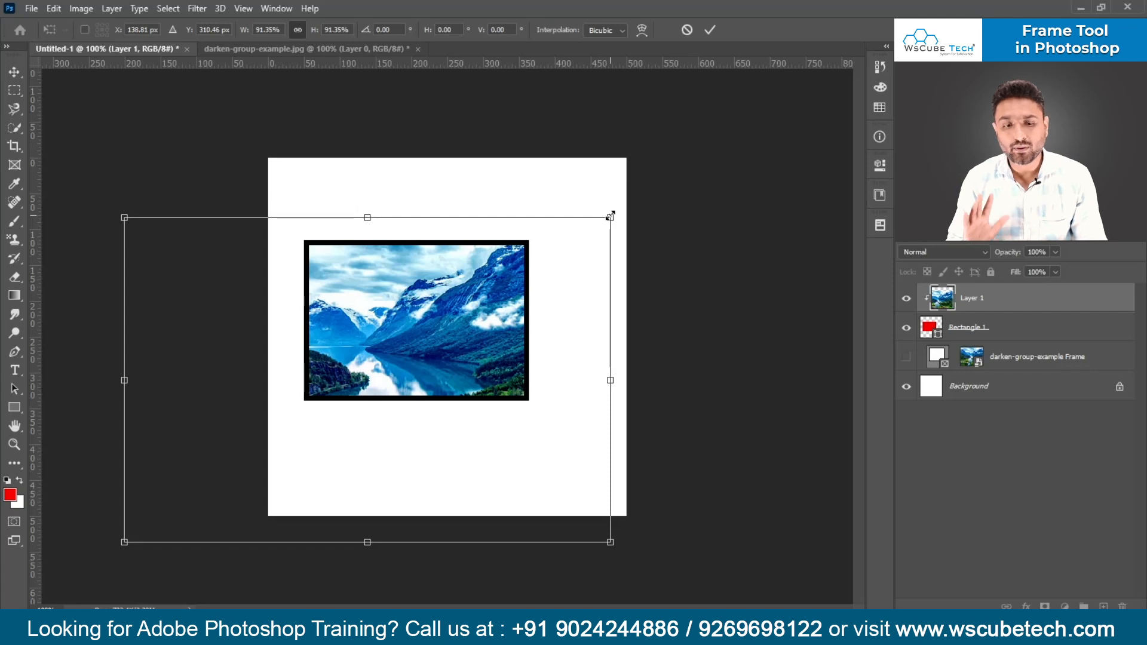
{"action": "mouse_move", "coordinate": [610, 217]}
{"action": "left_mouse_down"}
{"action": "mouse_move", "coordinate": [687, 170]}
{"action": "mouse_move", "coordinate": [556, 278]}
{"action": "mouse_move", "coordinate": [612, 215]}
{"action": "left_mouse_up"}
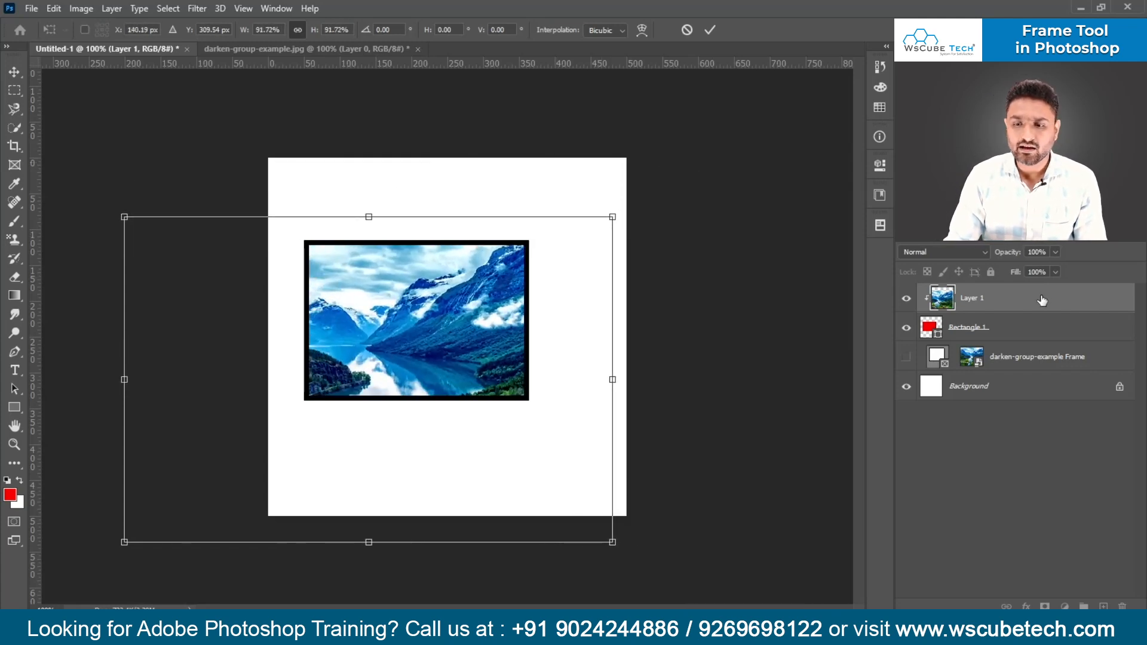
{"action": "key", "text": "Return"}
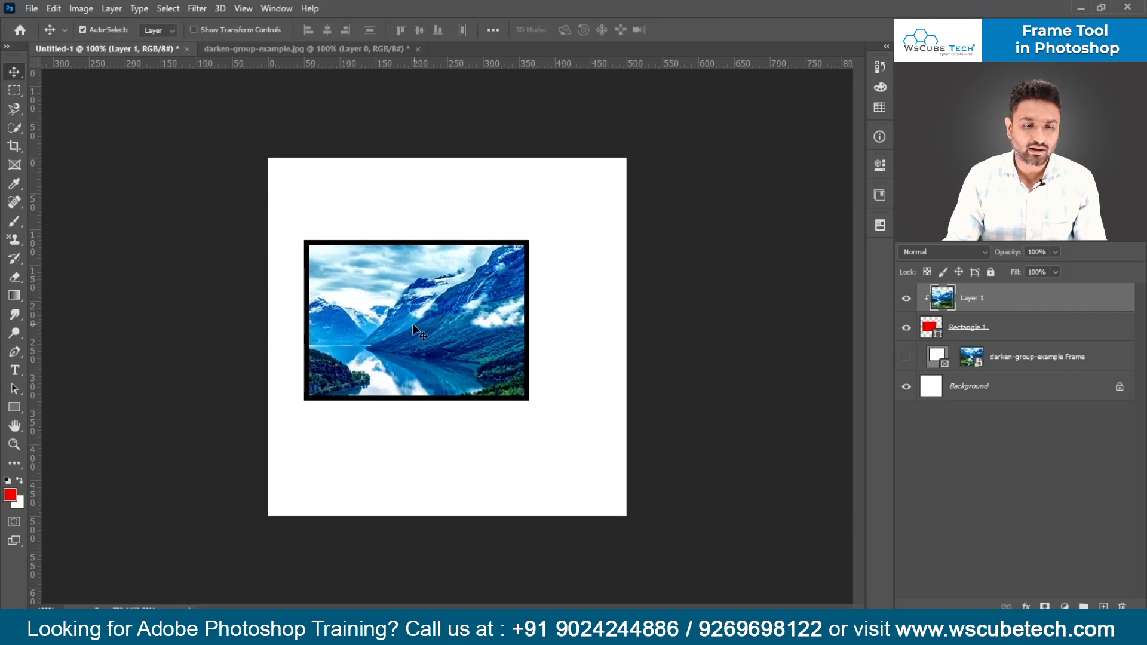
{"action": "left_click_drag", "start_coordinate": [418, 328], "coordinate": [449, 363]}
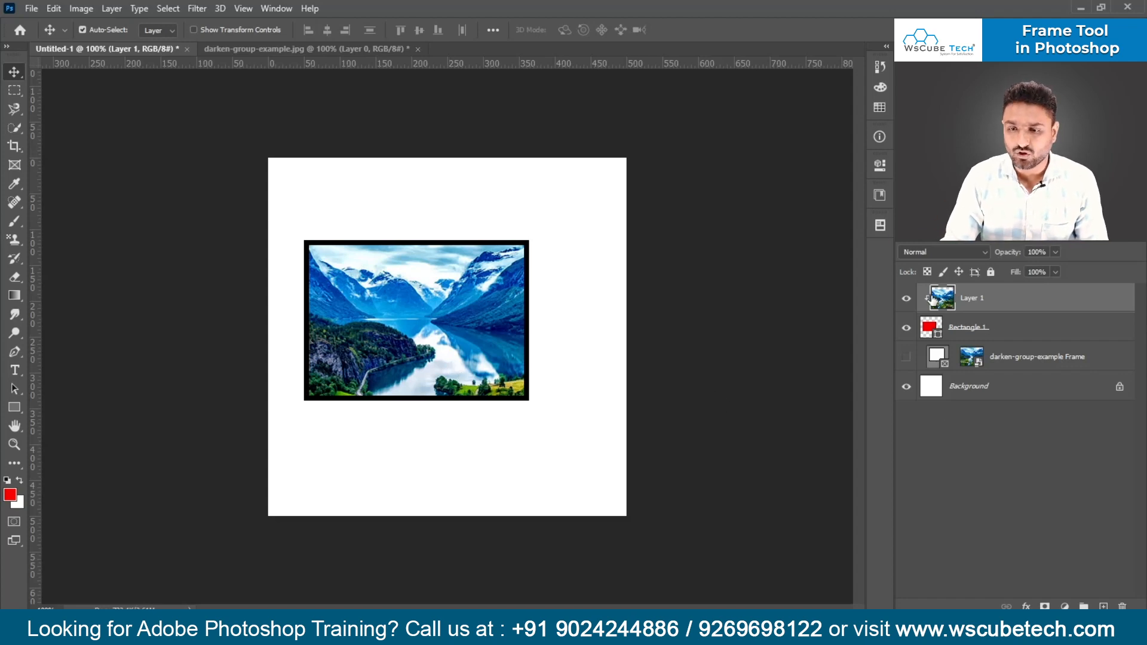
- Group Layer 1 with Rectangle 1, hide the group and show the darken-group-example Frame layer
{"action": "left_click", "coordinate": [1035, 324], "text": "shift"}
{"action": "key", "text": "ctrl+g"}
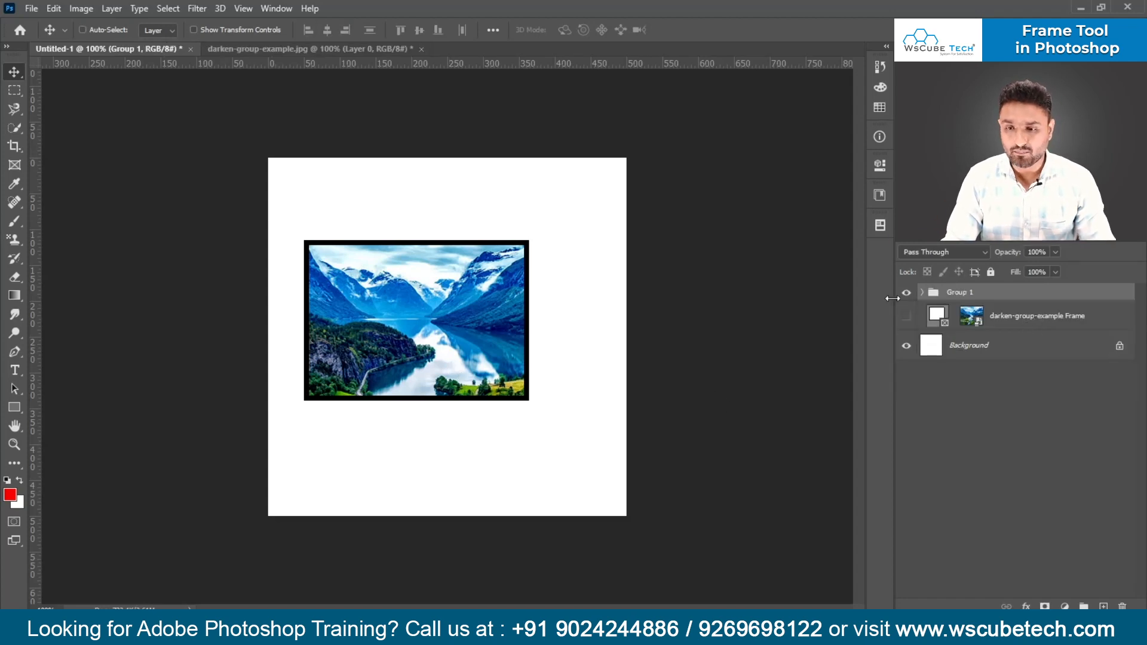
{"action": "left_click", "coordinate": [906, 294]}
{"action": "left_click", "coordinate": [907, 316]}
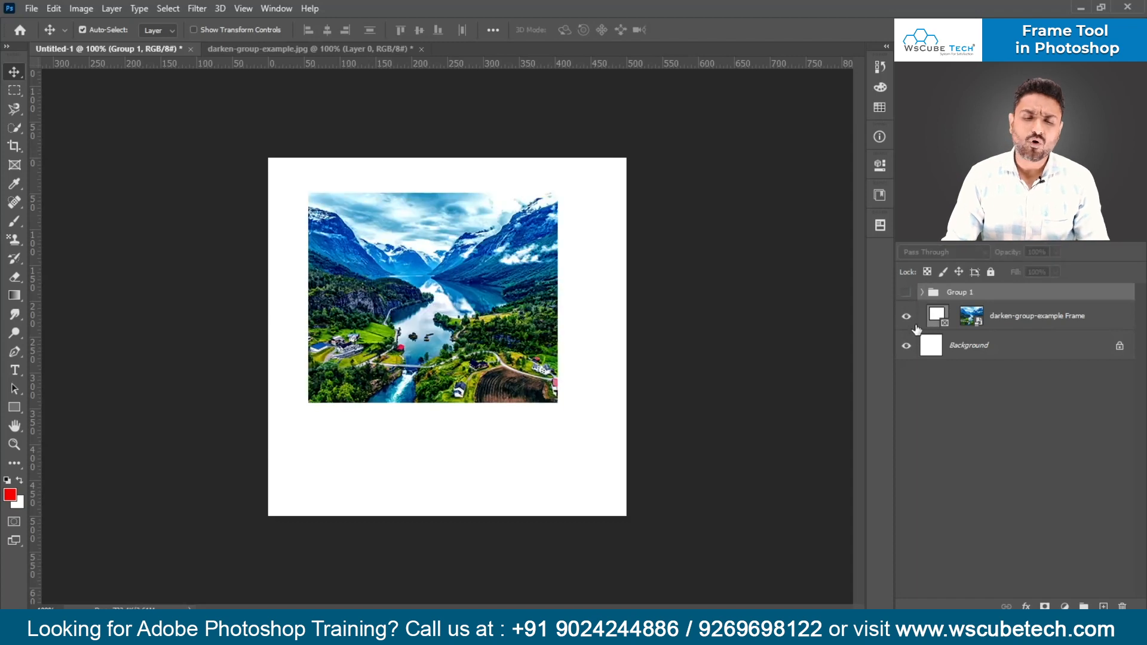
- Delete the darken-group-example Frame layer, try drawing a rectangular frame on the canvas, and collapse Group 1
{"action": "left_click", "coordinate": [995, 320]}
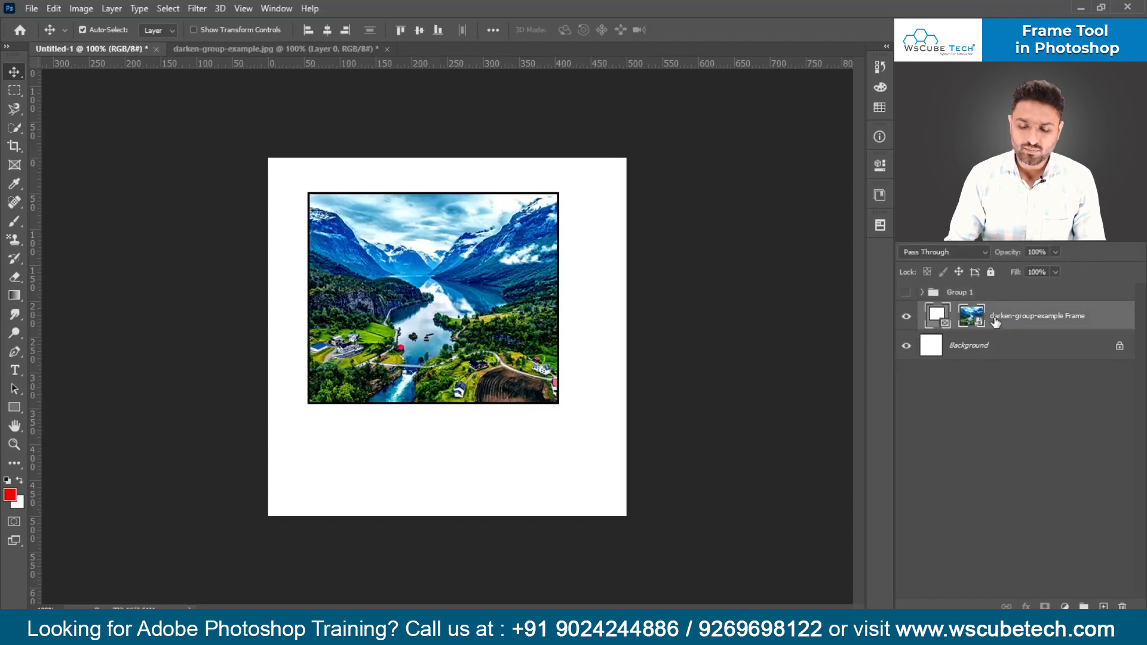
{"action": "key", "text": "Delete"}
{"action": "left_click", "coordinate": [16, 170]}
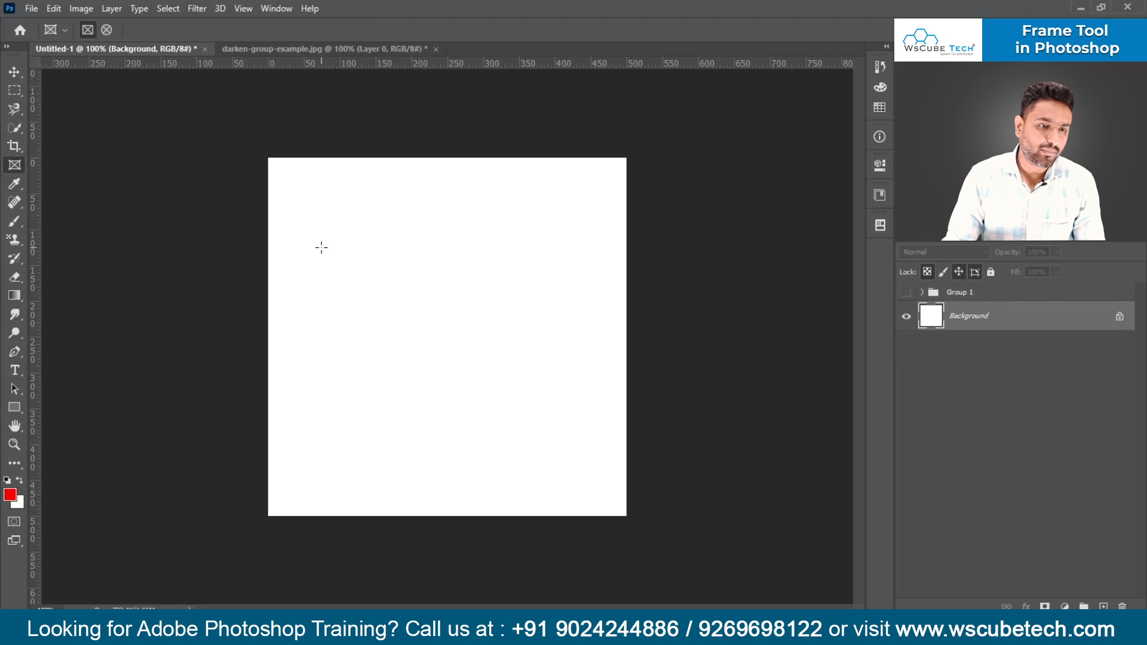
{"action": "left_click_drag", "start_coordinate": [321, 247], "coordinate": [527, 431]}
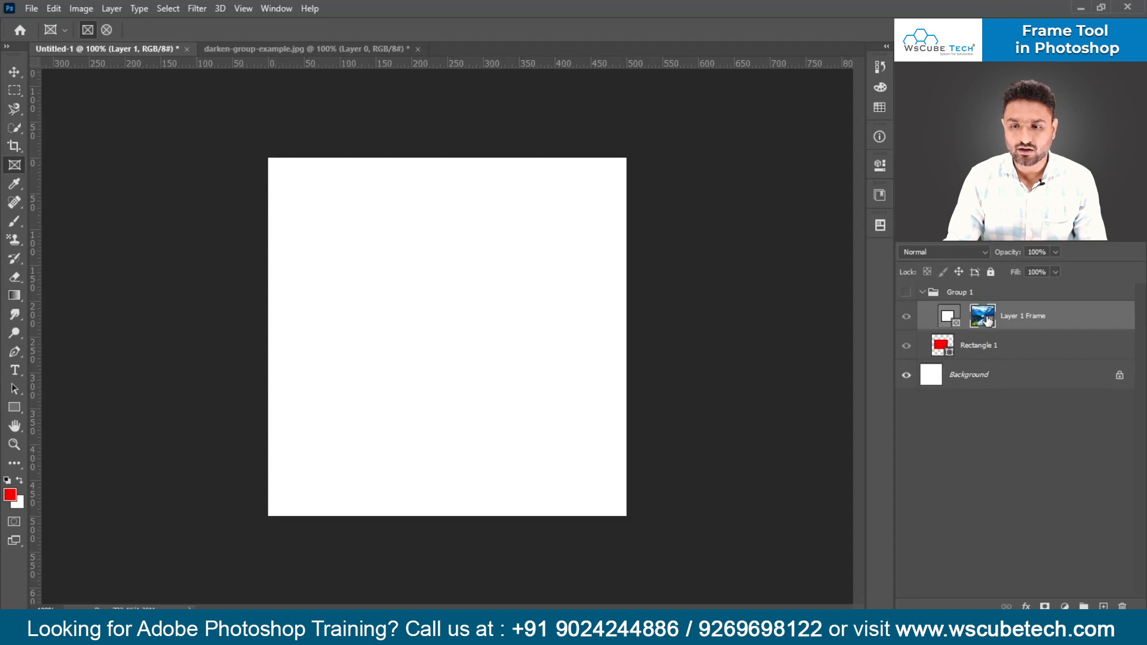
{"action": "left_click", "coordinate": [1022, 323]}
{"action": "left_click", "coordinate": [924, 293]}
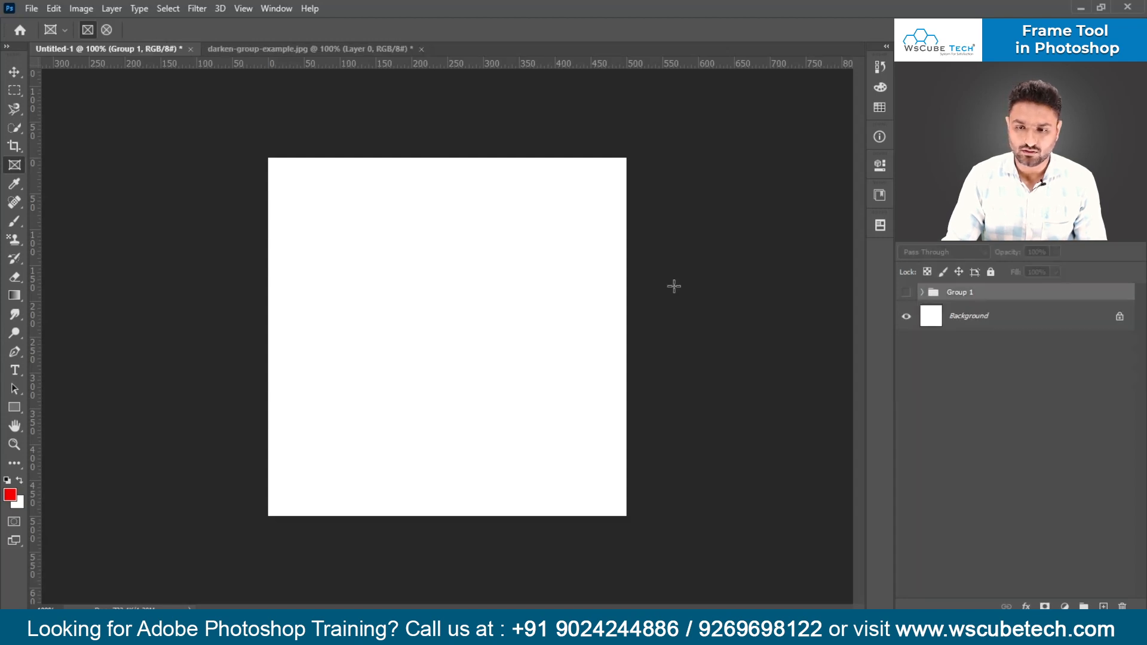
- Draw a rectangular frame about 310 by 285 px on the canvas and place the darken-group-example image file into it
{"action": "left_click_drag", "start_coordinate": [324, 206], "coordinate": [544, 410]}
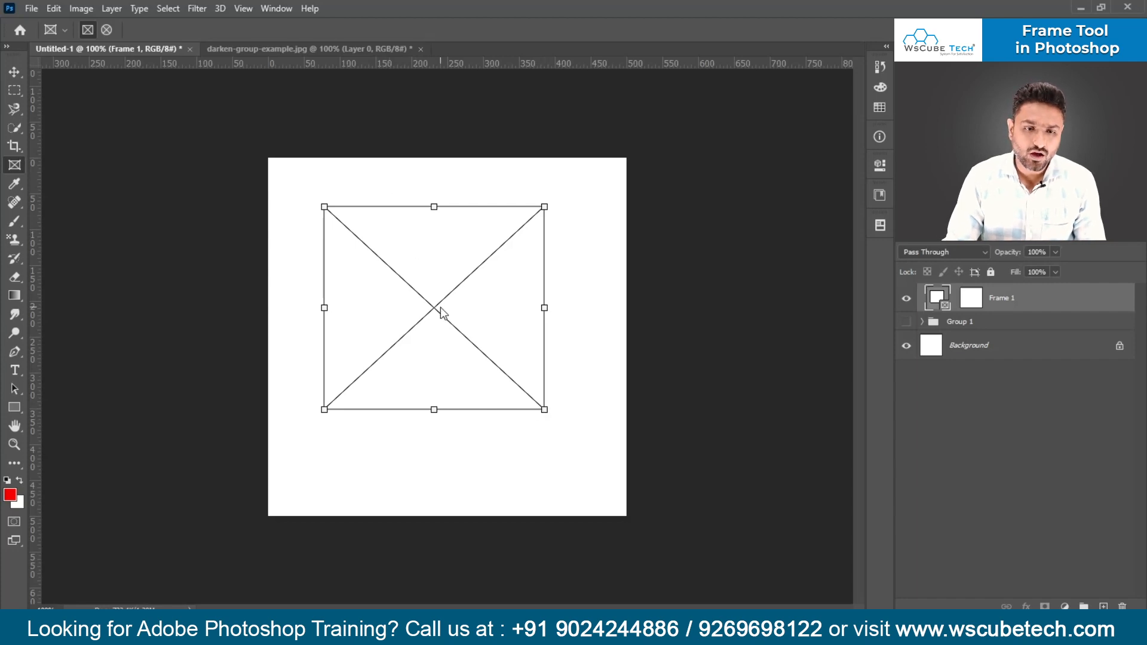
{"action": "key", "text": "alt+Tab"}
{"action": "left_click_drag", "start_coordinate": [473, 192], "coordinate": [398, 369]}
{"action": "key", "text": "alt+Tab"}
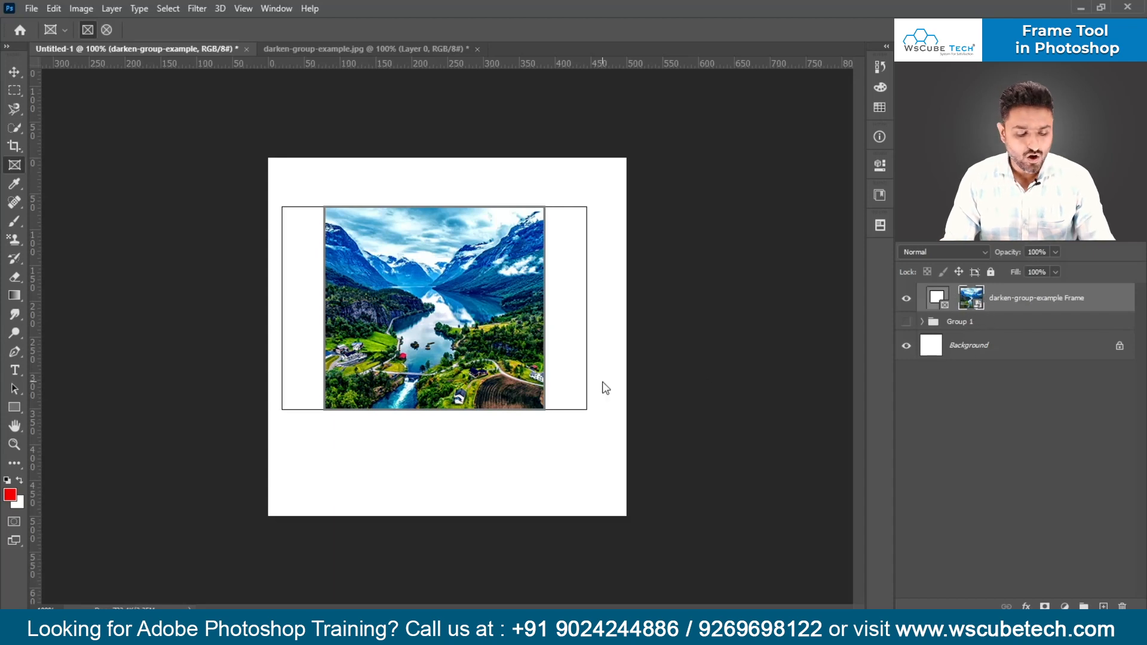
- Enlarge the placed image inside the frame so it extends past the frame on all sides
{"action": "key", "text": "ctrl+t"}
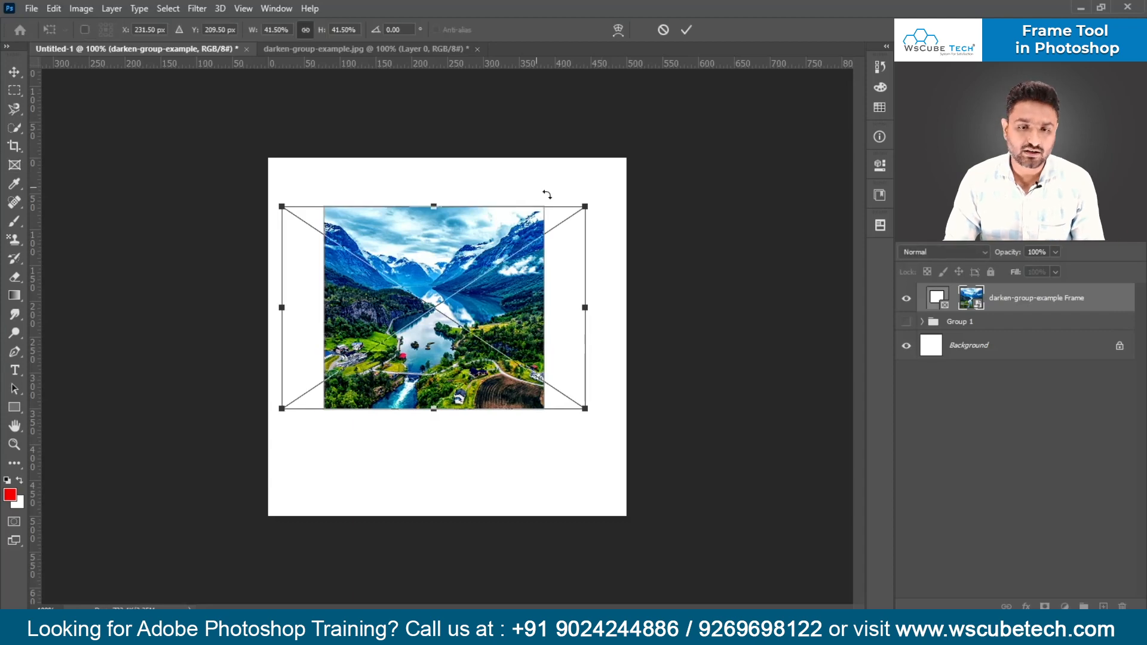
{"action": "left_click_drag", "start_coordinate": [586, 206], "coordinate": [663, 154]}
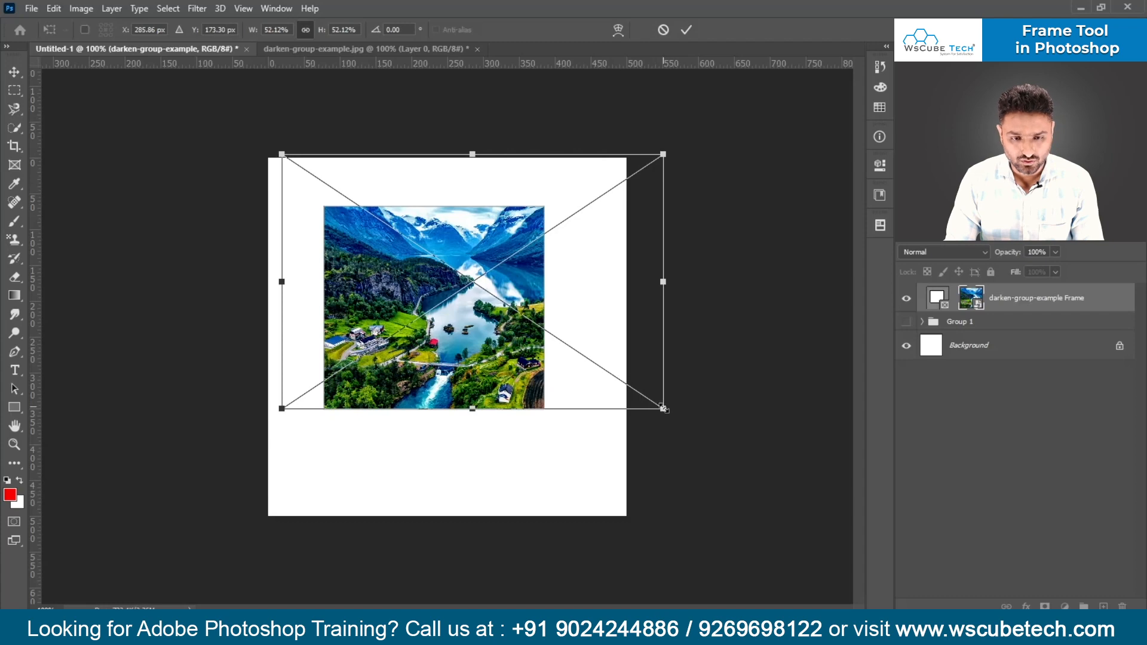
{"action": "left_click_drag", "start_coordinate": [663, 408], "coordinate": [705, 436]}
{"action": "key", "text": "Return"}
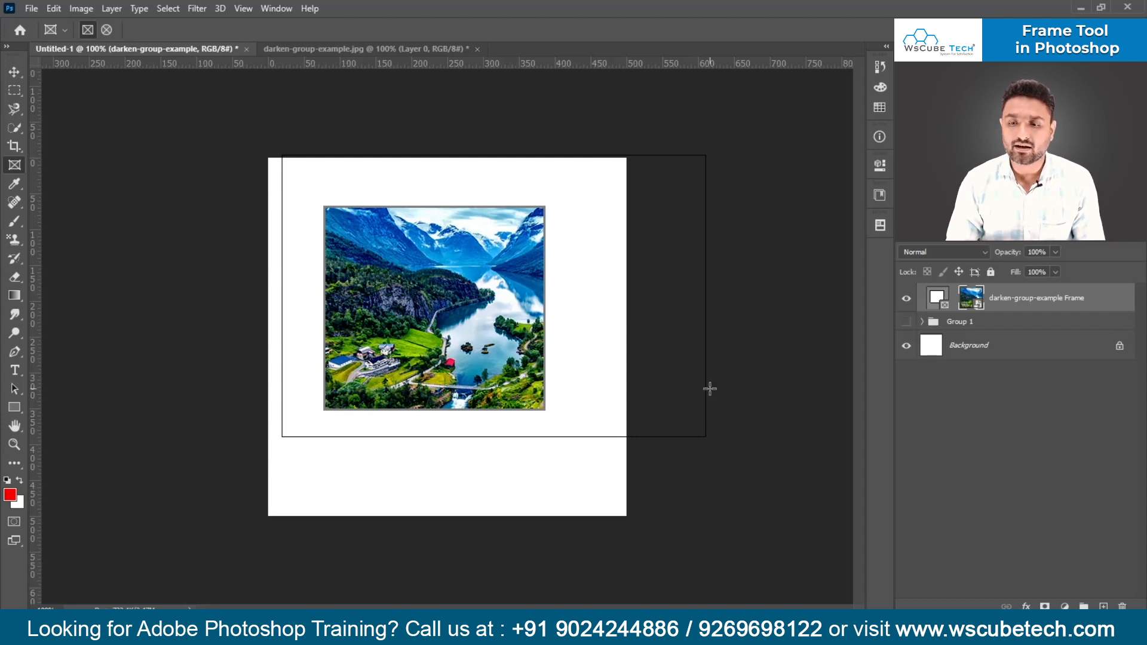
- Shrink the frame around the placed image to about 83% while keeping the image size, and select the image inside it
{"action": "left_click", "coordinate": [940, 304]}
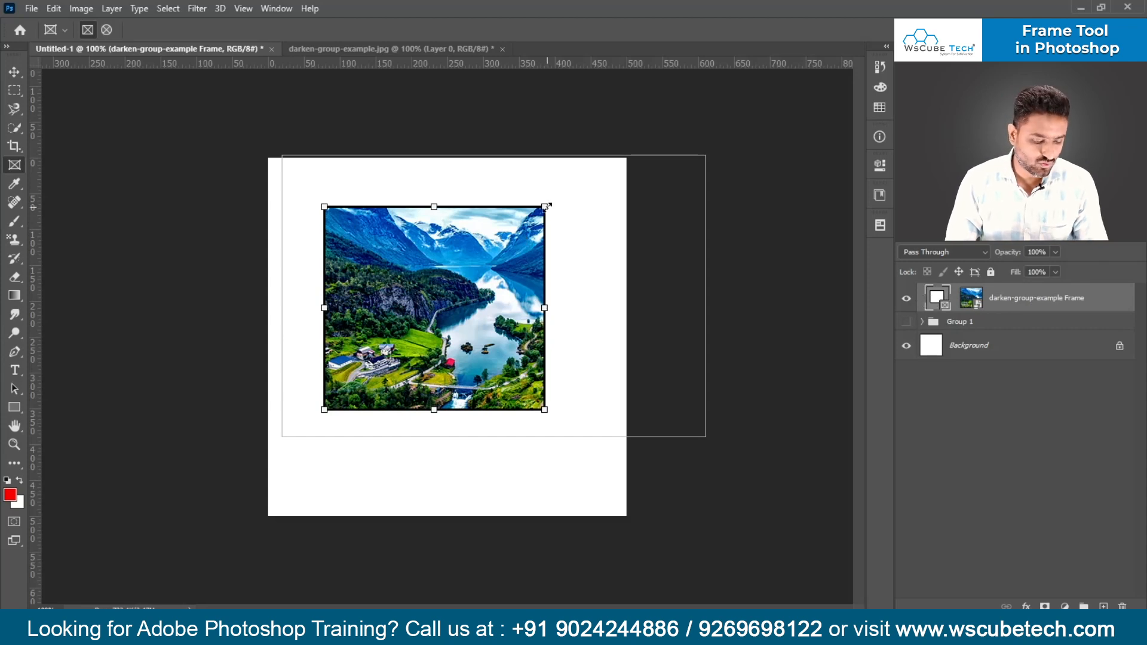
{"action": "left_click_drag", "start_coordinate": [548, 206], "coordinate": [558, 293]}
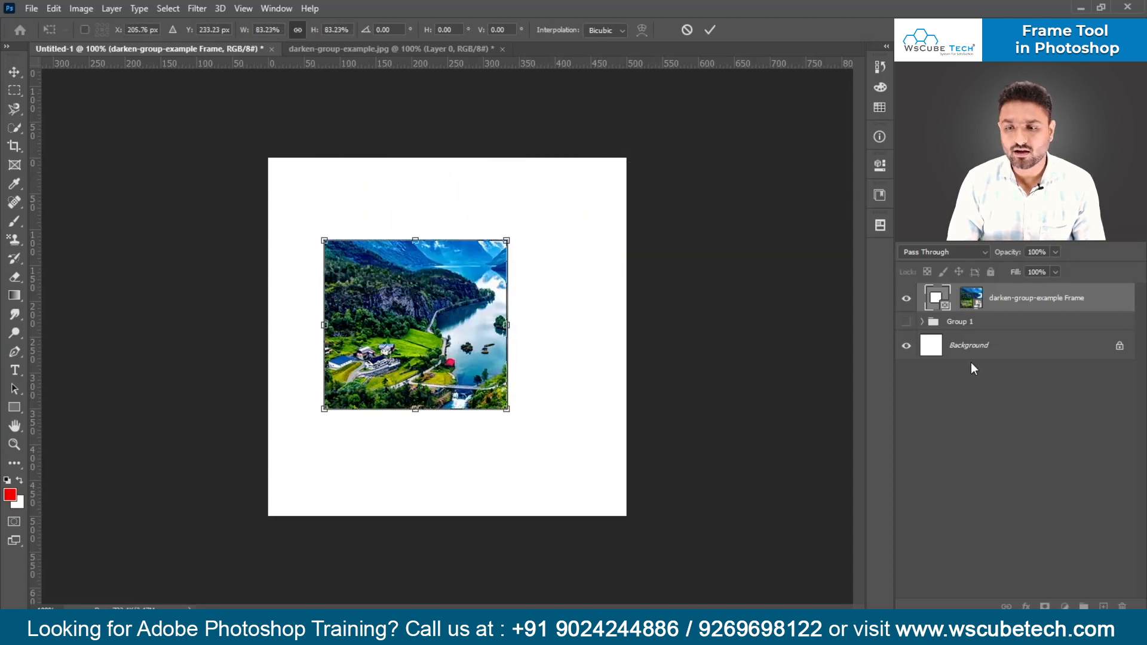
{"action": "left_click", "coordinate": [966, 301]}
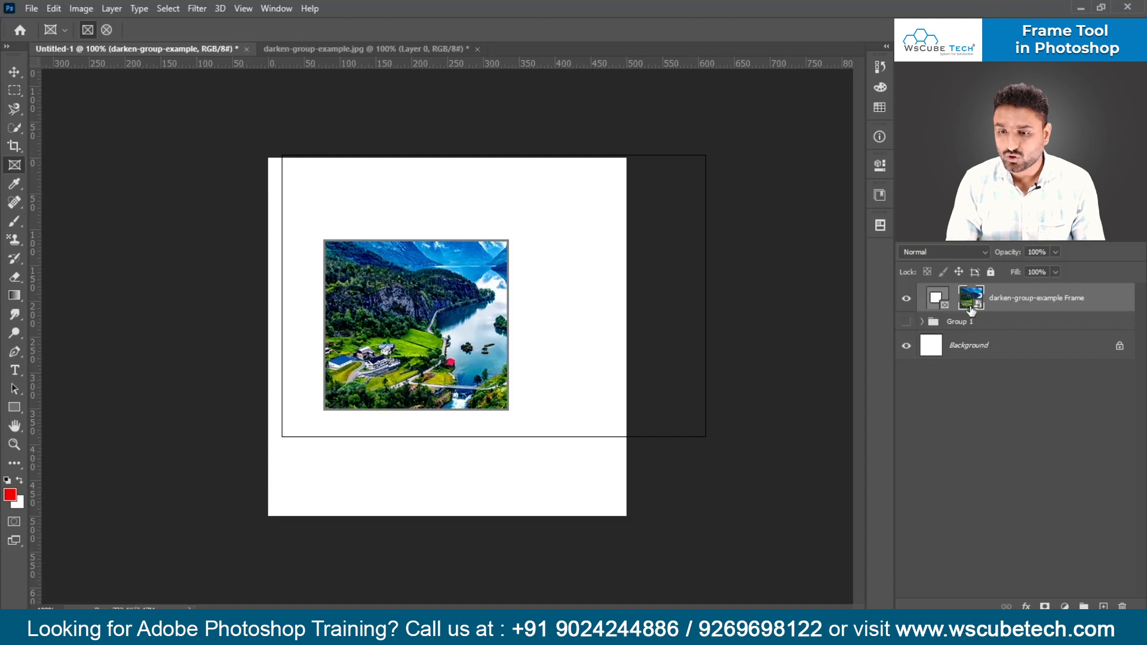
- Enlarge the frame to about 450 by 305 px and move the image down and left inside it
{"action": "left_click", "coordinate": [937, 299]}
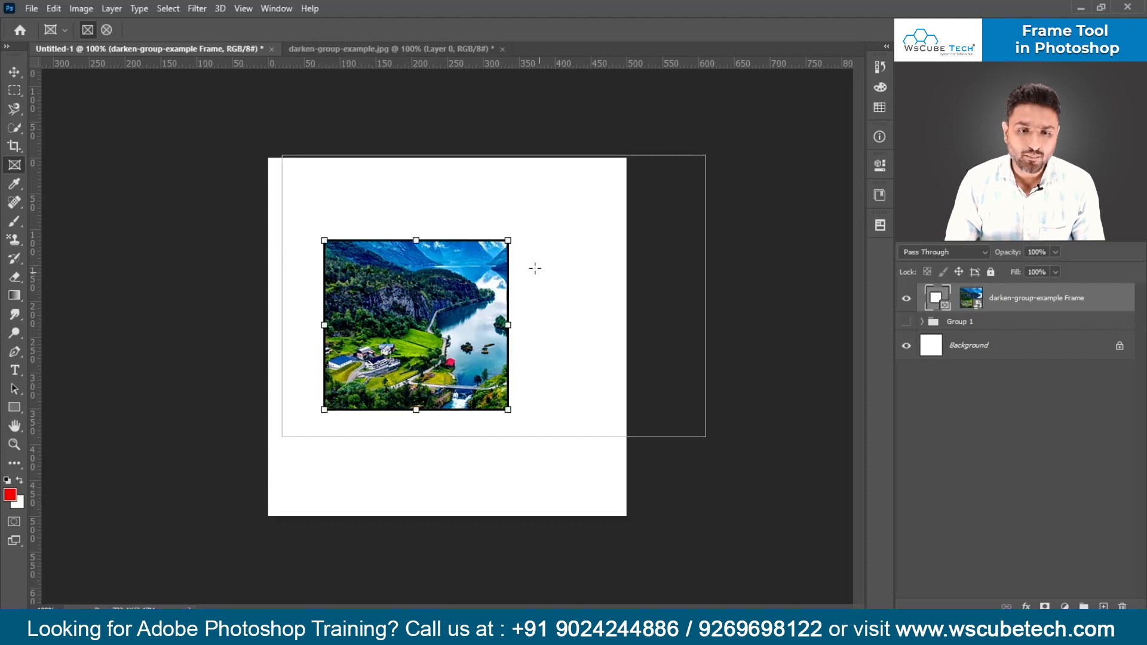
{"action": "left_click_drag", "start_coordinate": [508, 240], "coordinate": [615, 206]}
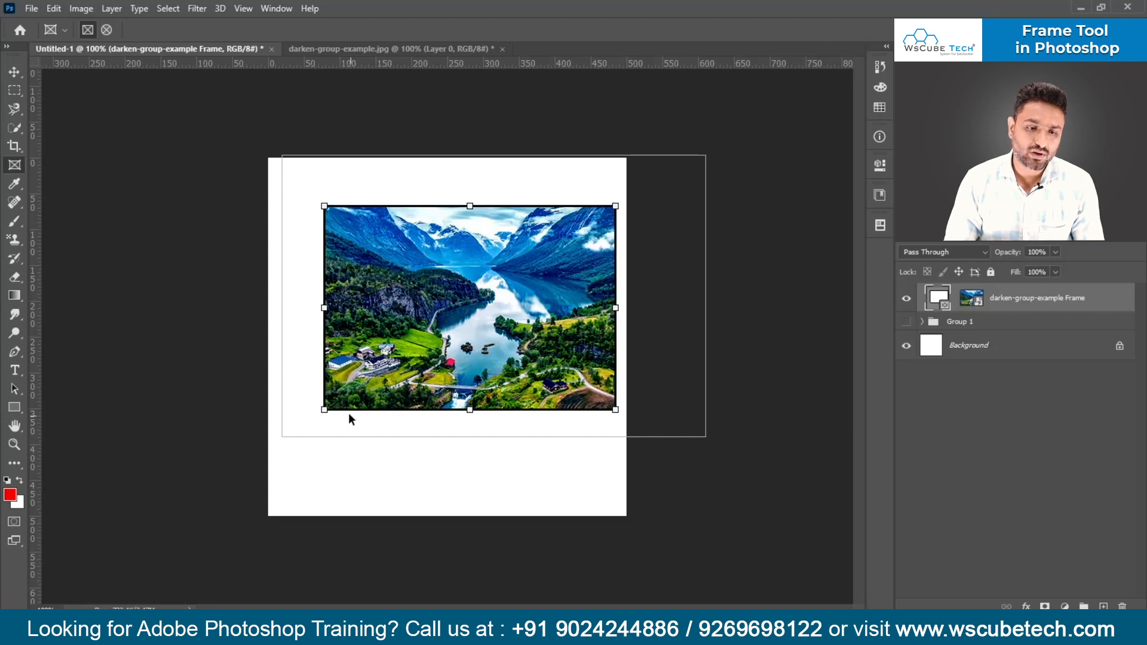
{"action": "left_click_drag", "start_coordinate": [324, 410], "coordinate": [294, 426]}
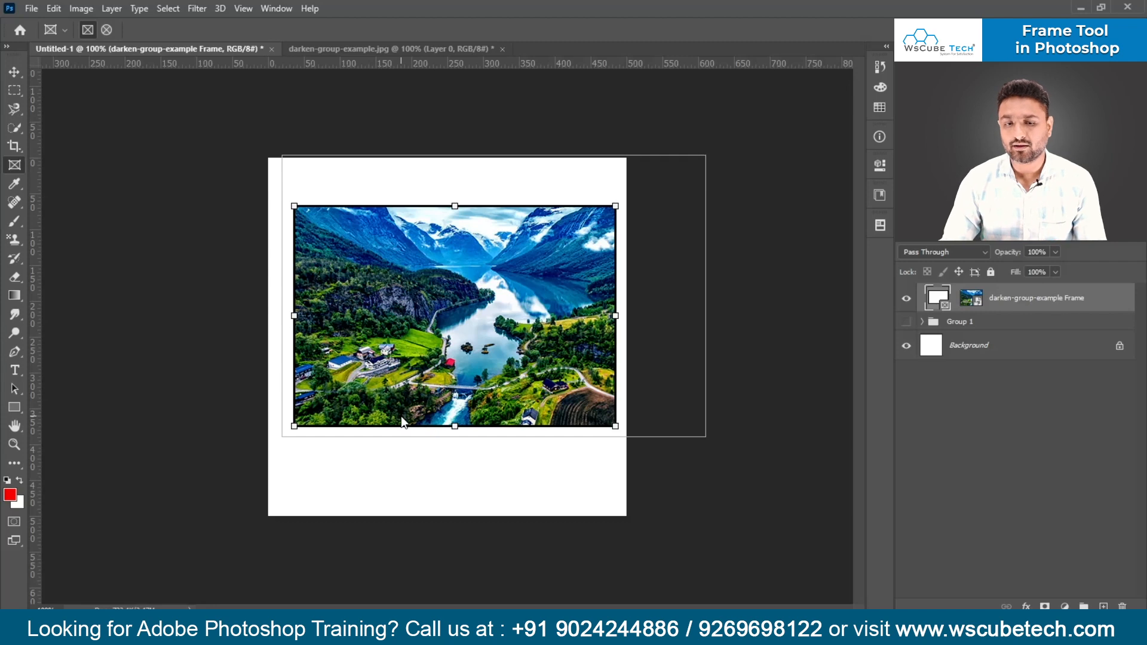
{"action": "key", "text": "v"}
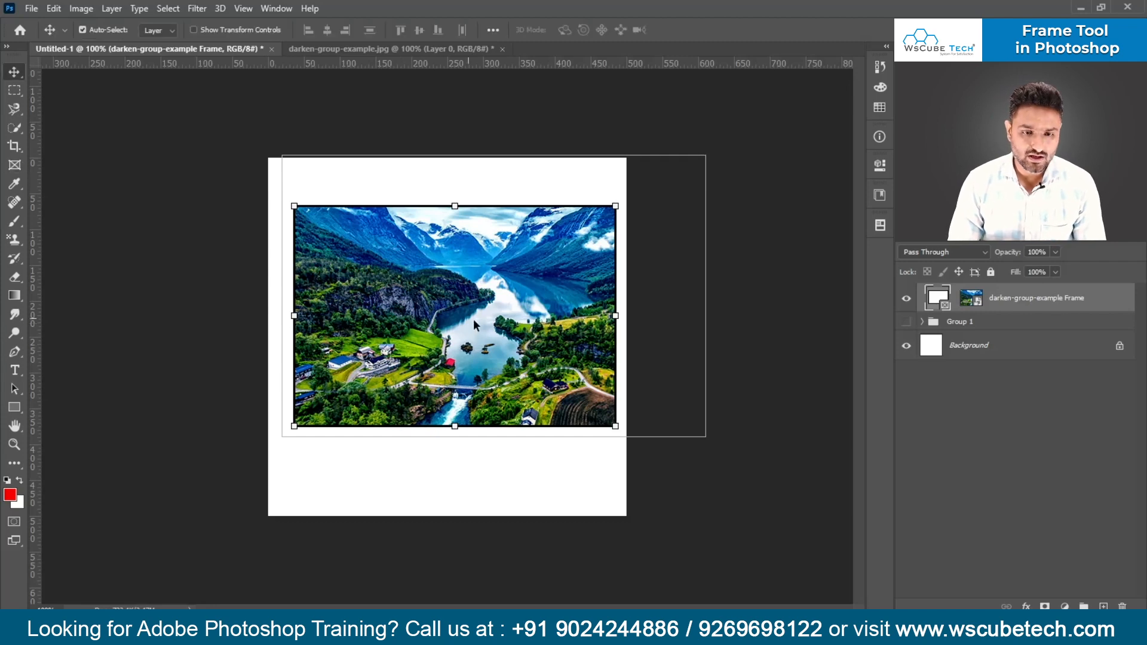
{"action": "left_click_drag", "start_coordinate": [499, 348], "coordinate": [477, 367]}
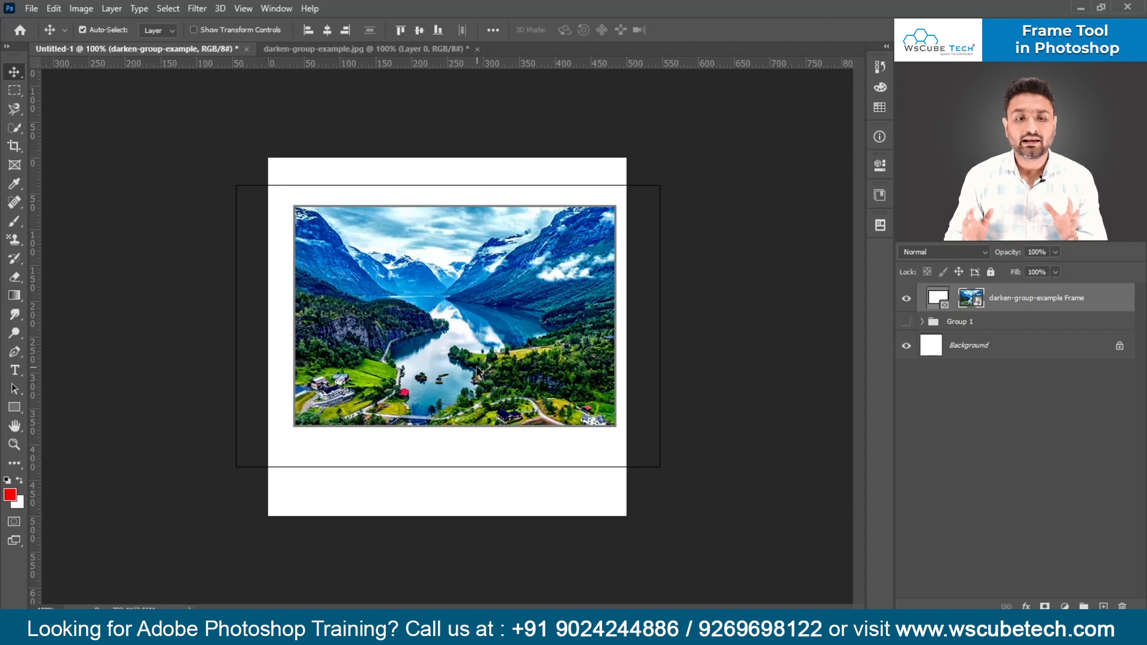
- Switch the selection back and forth between the frame and its image on the darken-group-example Frame layer to compare their outlines
{"action": "left_click", "coordinate": [939, 302]}
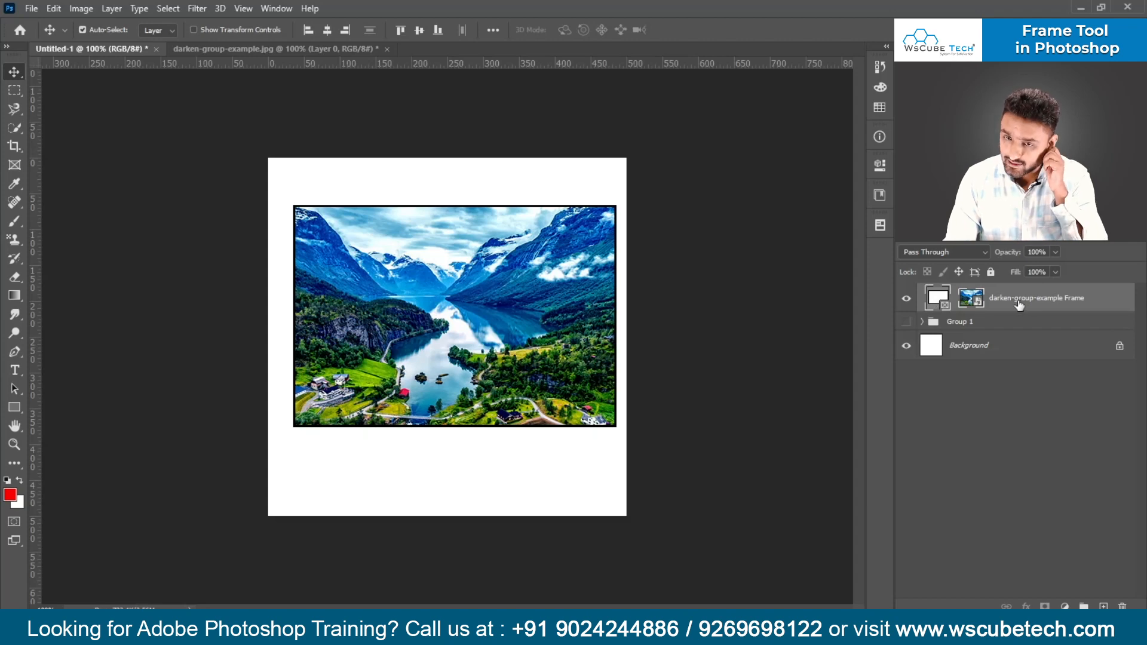
{"action": "left_click", "coordinate": [970, 302]}
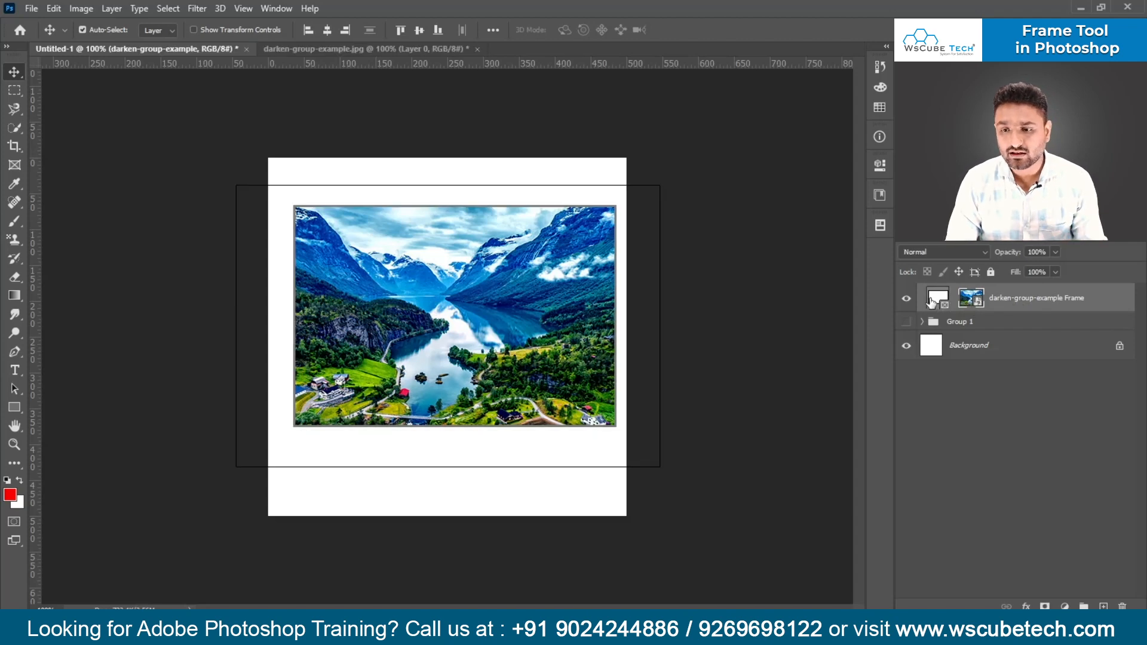
{"action": "left_click", "coordinate": [932, 301]}
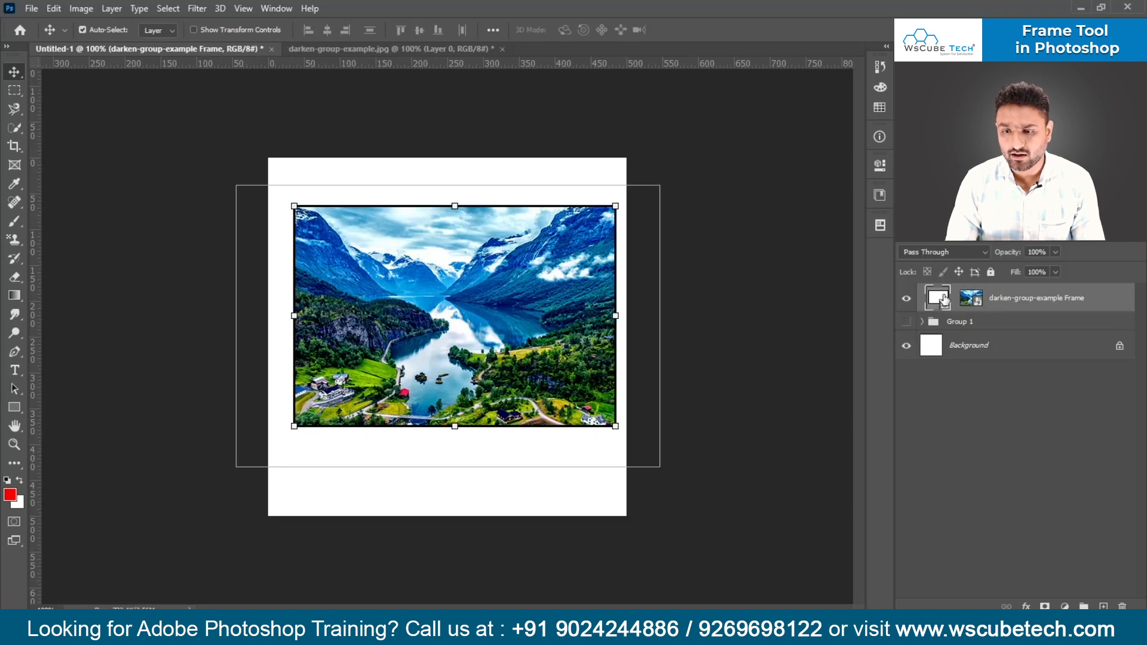
{"action": "left_click", "coordinate": [971, 300]}
{"action": "left_click", "coordinate": [939, 302]}
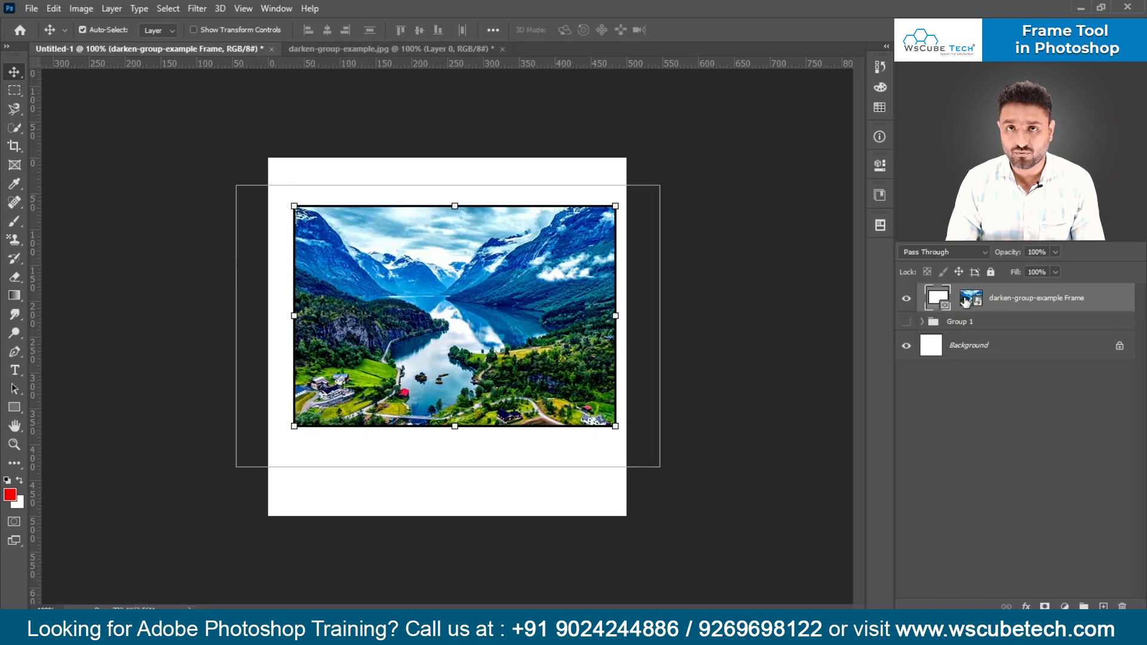
{"action": "left_click", "coordinate": [969, 300]}
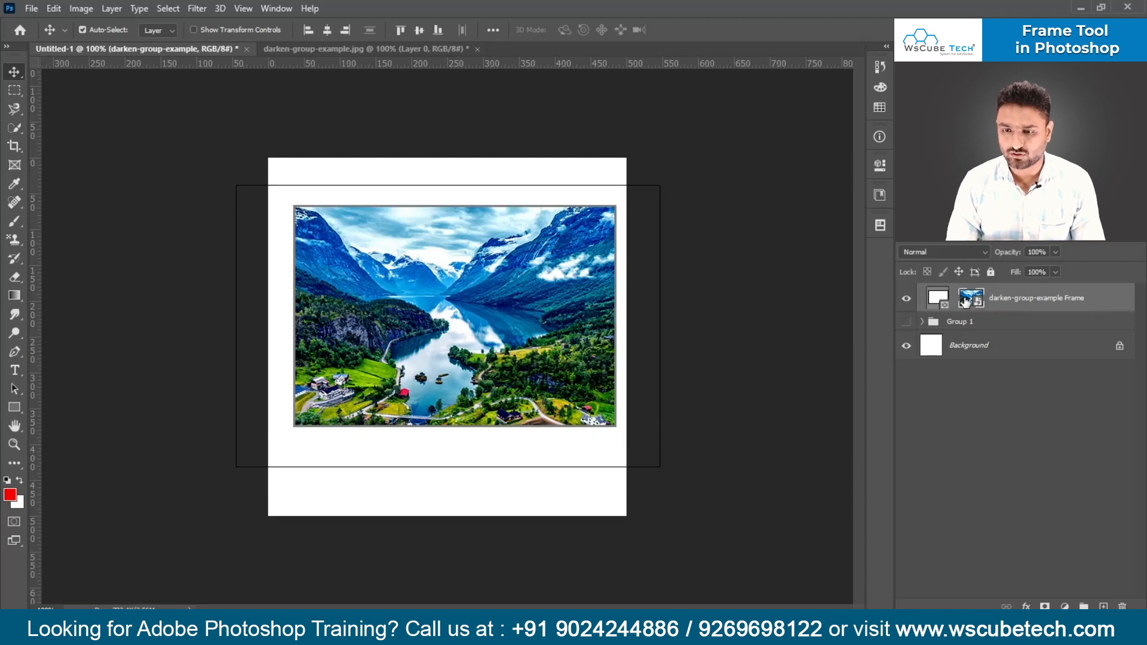
- Select the frame and scale it down together with its image, keeping the bottom-left corner in place
{"action": "left_click", "coordinate": [939, 303]}
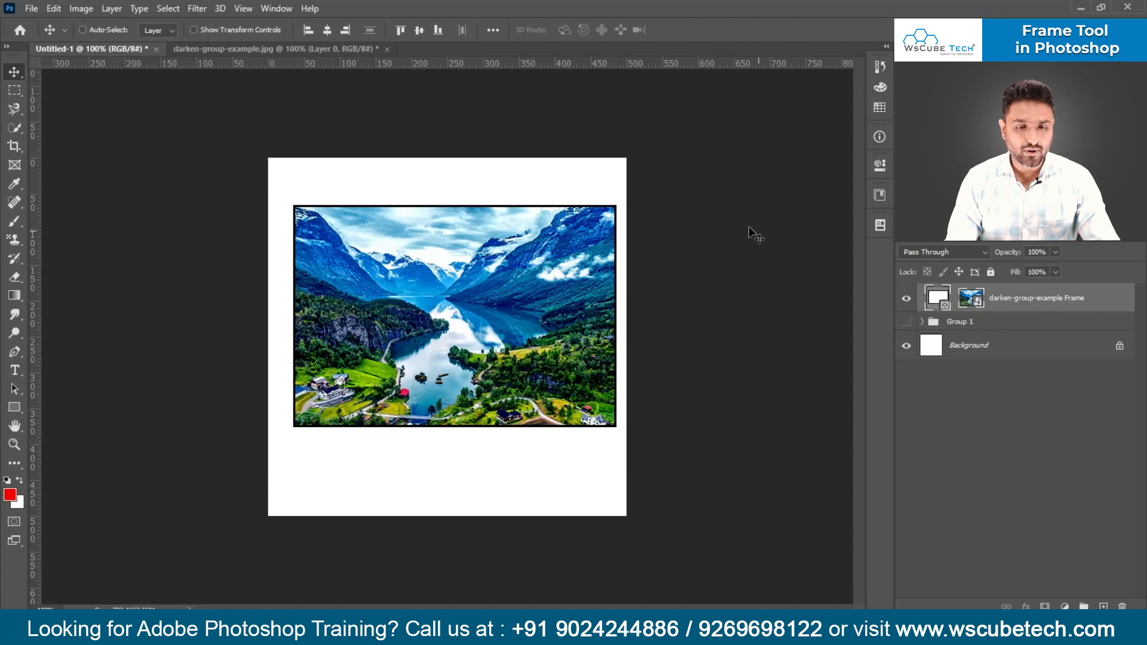
{"action": "key", "text": "ctrl+t"}
{"action": "left_click_drag", "start_coordinate": [613, 205], "coordinate": [578, 235]}
{"action": "key", "text": "Return"}
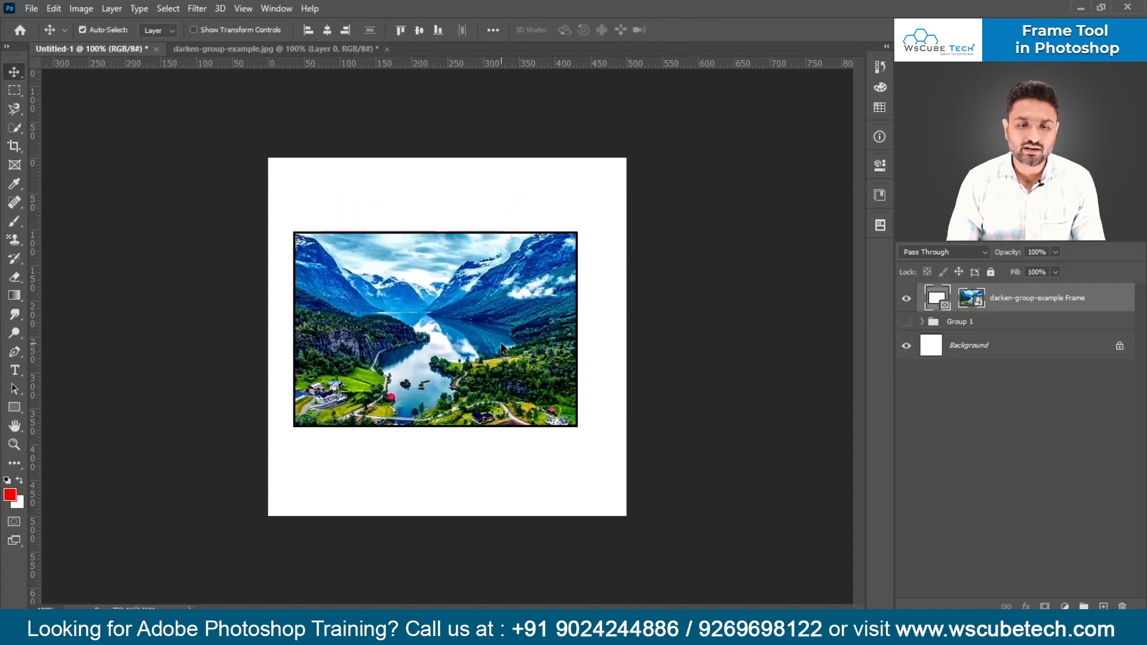
- Move the frame and its image around the canvas together, leaving them slightly left of centre
{"action": "mouse_move", "coordinate": [521, 327]}
{"action": "left_mouse_down"}
{"action": "mouse_move", "coordinate": [484, 342]}
{"action": "mouse_move", "coordinate": [553, 344]}
{"action": "mouse_move", "coordinate": [493, 323]}
{"action": "mouse_move", "coordinate": [528, 333]}
{"action": "left_mouse_up"}
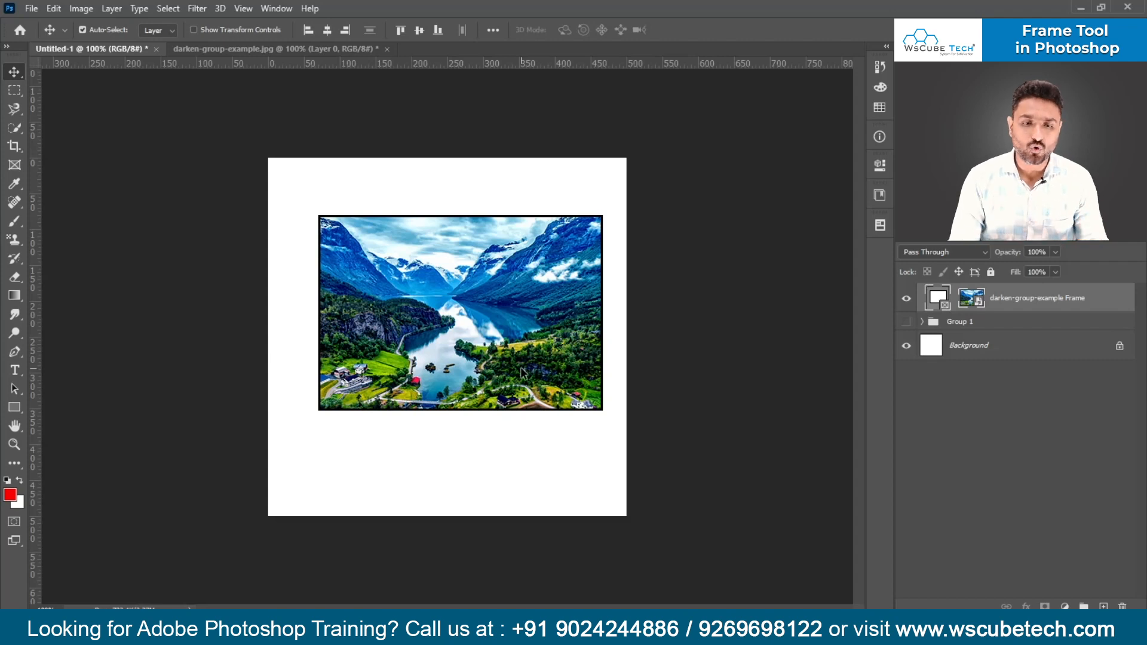
{"action": "left_click_drag", "start_coordinate": [495, 349], "coordinate": [494, 353]}
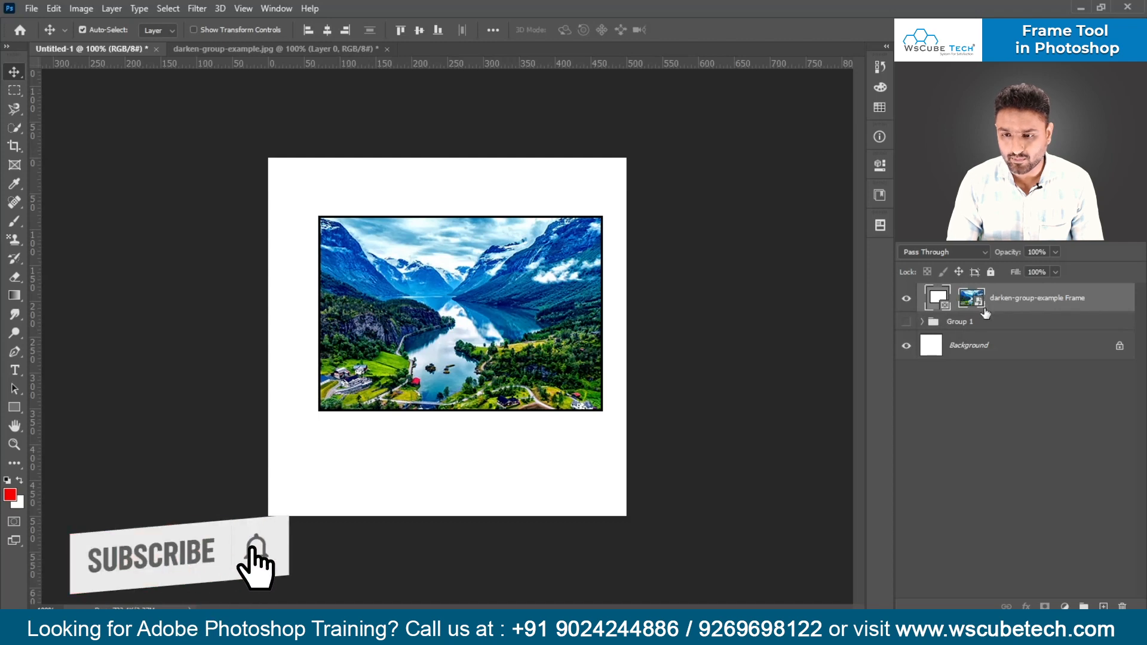
{"action": "left_click_drag", "start_coordinate": [538, 296], "coordinate": [515, 342]}
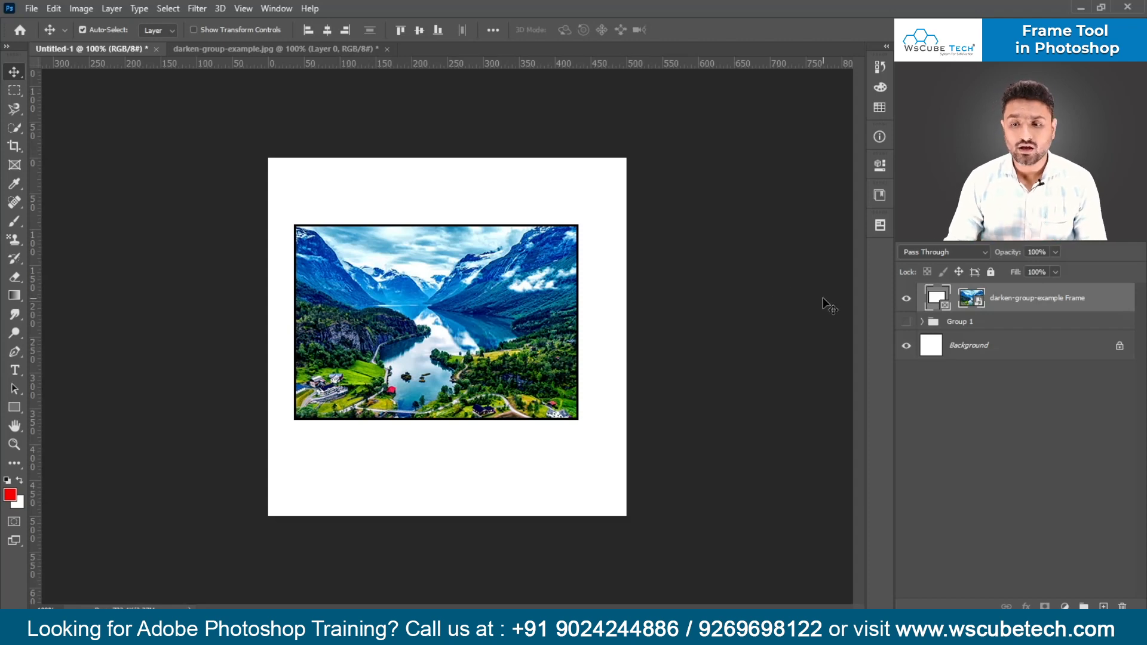
- Hide the darken-group-example Frame layer and activate the Frame tool
{"action": "left_click", "coordinate": [906, 302]}
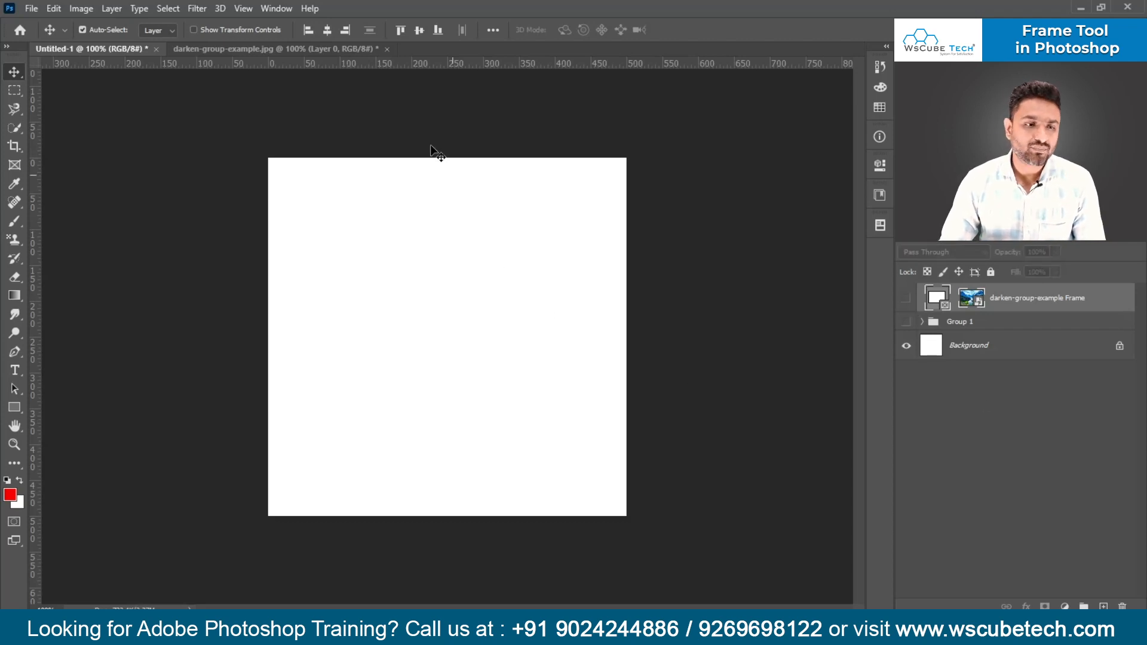
{"action": "left_click", "coordinate": [20, 169]}
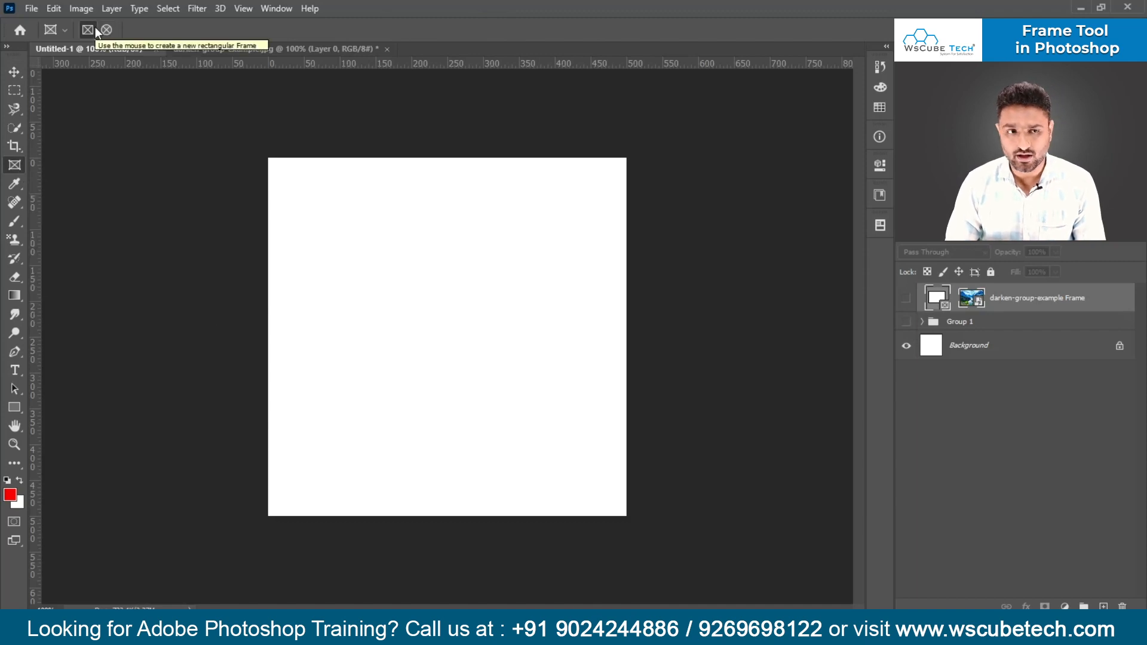
- Draw three trial rectangular frames of different proportions on the empty canvas, removing each one
{"action": "left_click_drag", "start_coordinate": [310, 228], "coordinate": [512, 441]}
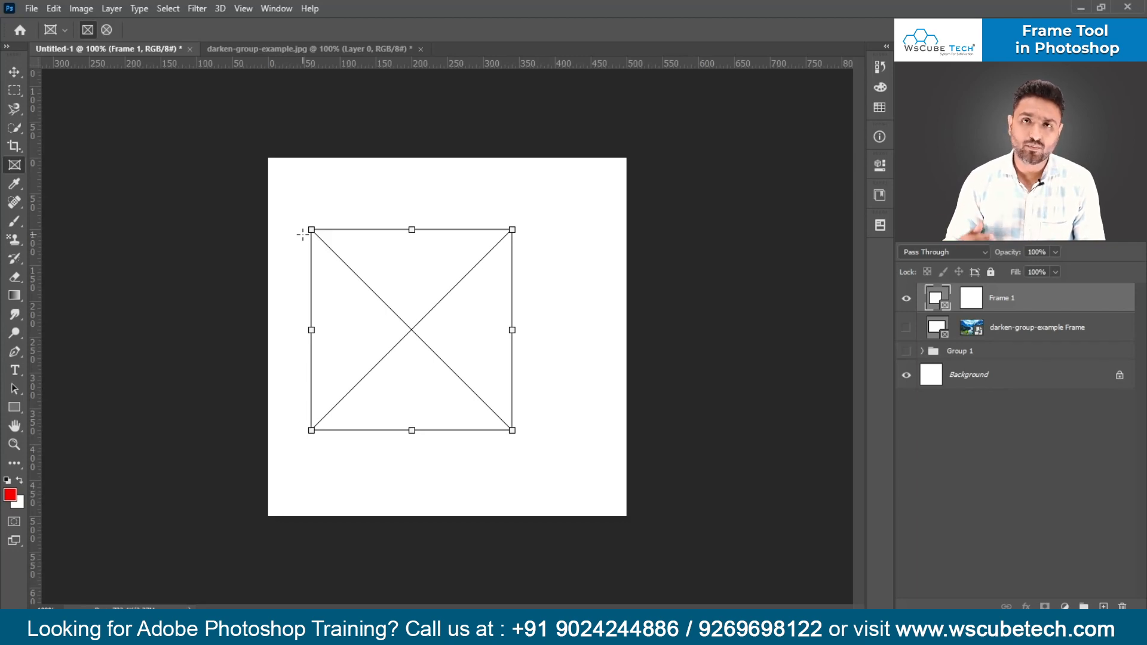
{"action": "key", "text": "Delete"}
{"action": "left_click_drag", "start_coordinate": [320, 191], "coordinate": [526, 455]}
{"action": "key", "text": "Delete"}
{"action": "left_click_drag", "start_coordinate": [297, 197], "coordinate": [499, 326]}
{"action": "key", "text": "ctrl+z"}
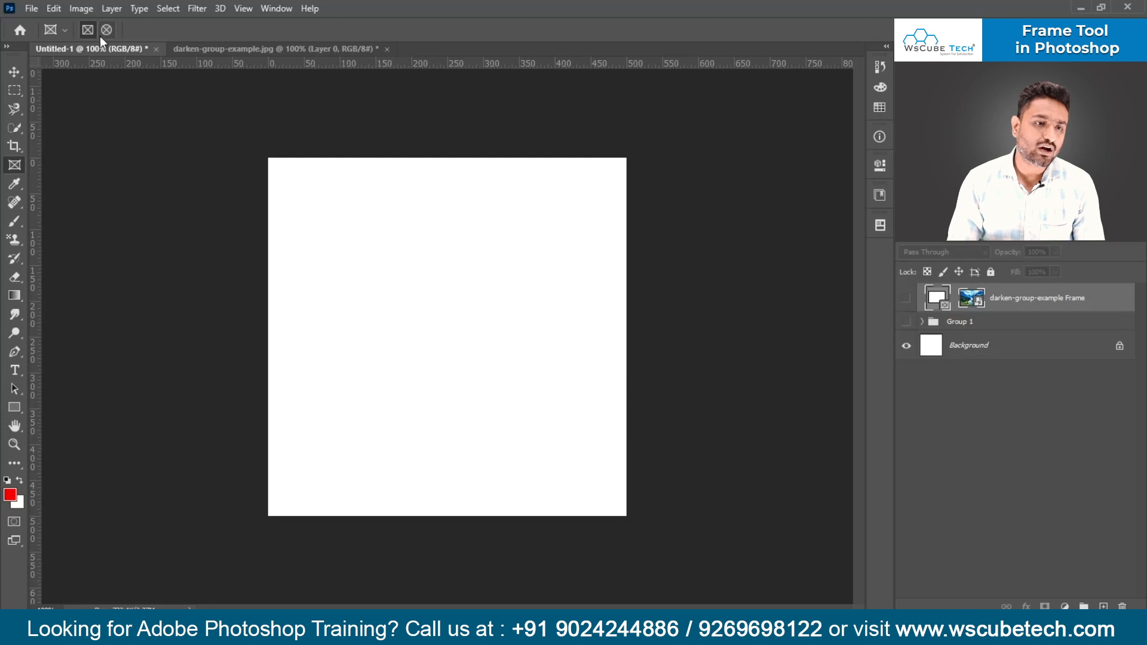
- Draw three trial elliptical frames on the canvas, including a tall and a wide one, undoing each one
{"action": "left_click_drag", "start_coordinate": [327, 196], "coordinate": [487, 451]}
{"action": "key", "text": "ctrl+z"}
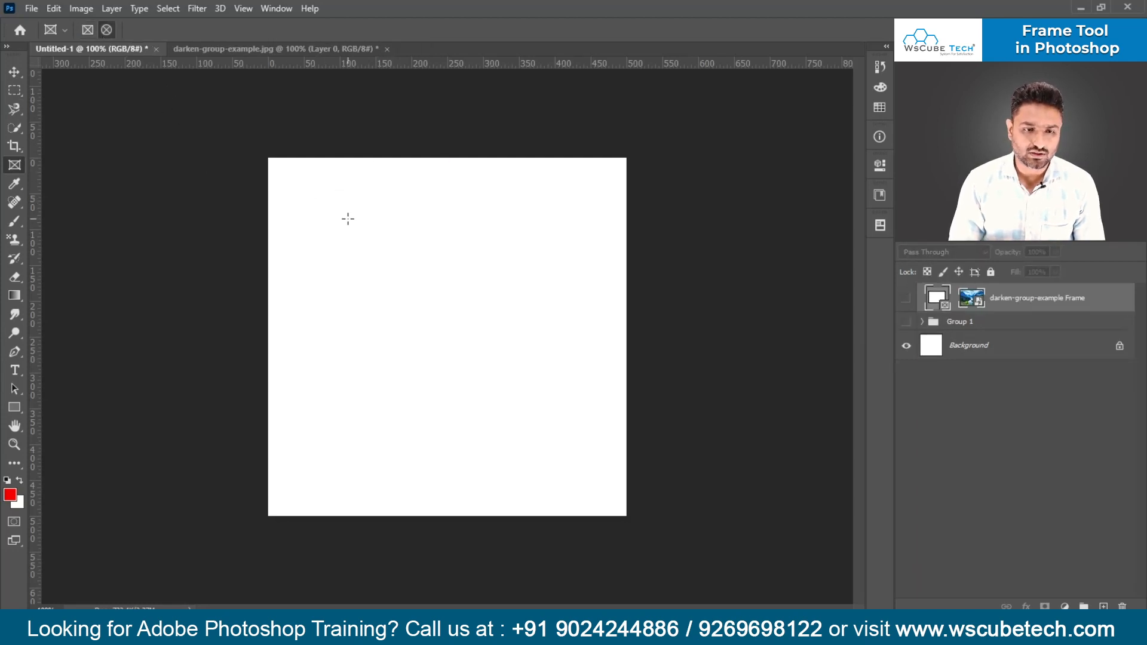
{"action": "left_click_drag", "start_coordinate": [348, 218], "coordinate": [504, 484]}
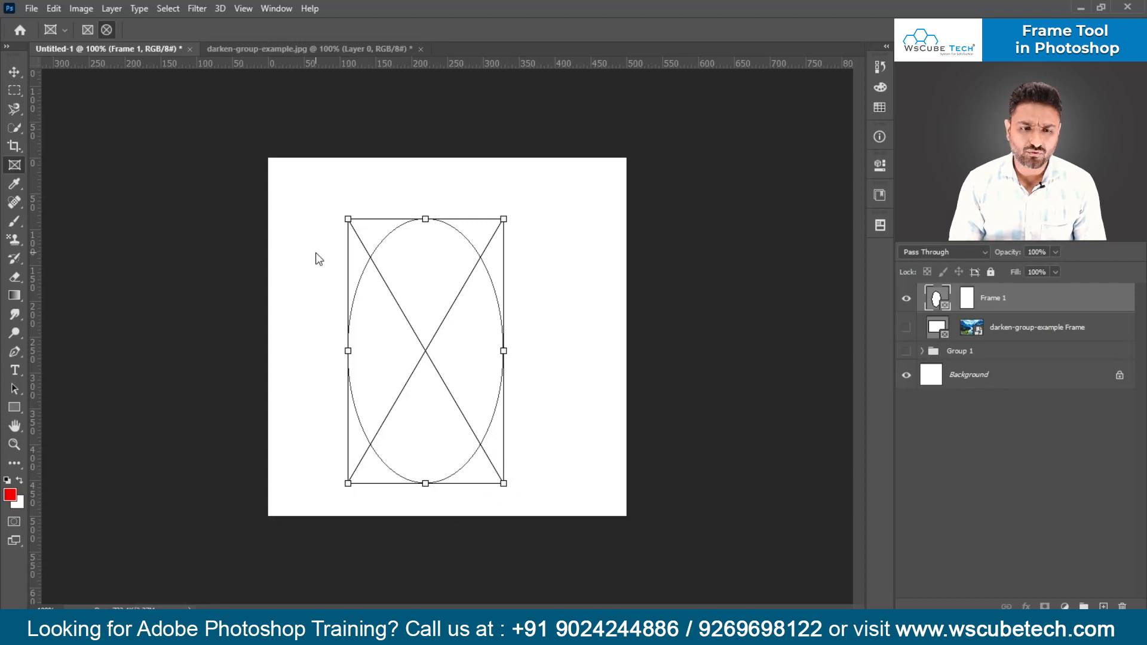
{"action": "key", "text": "ctrl+z"}
{"action": "left_click_drag", "start_coordinate": [307, 264], "coordinate": [549, 386]}
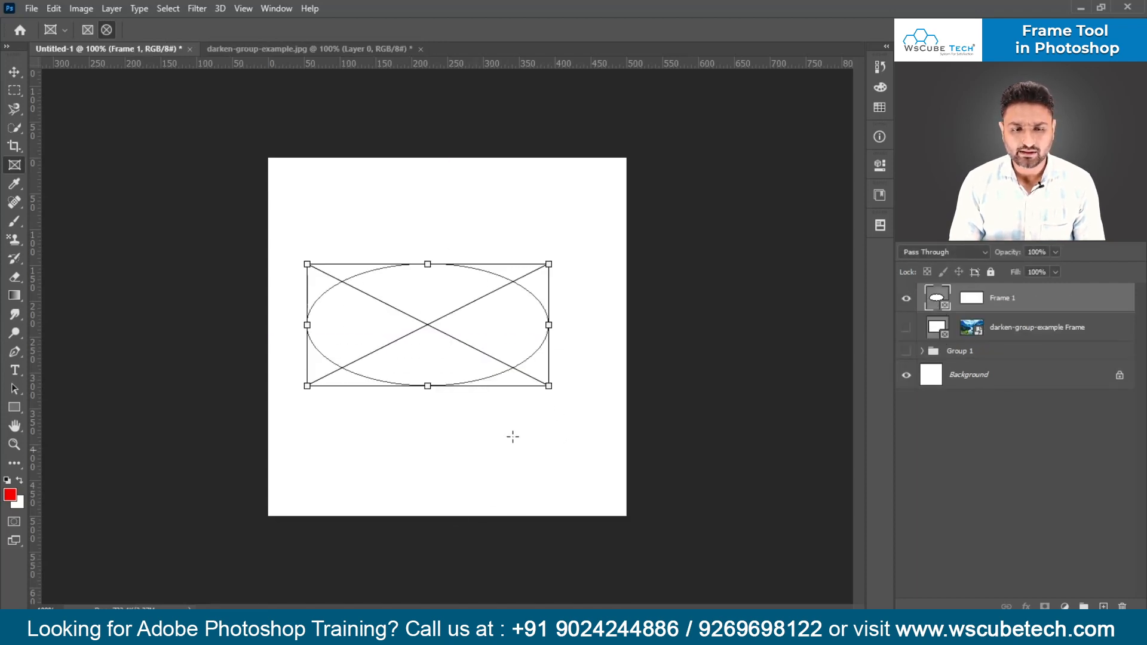
{"action": "key", "text": "ctrl+z"}
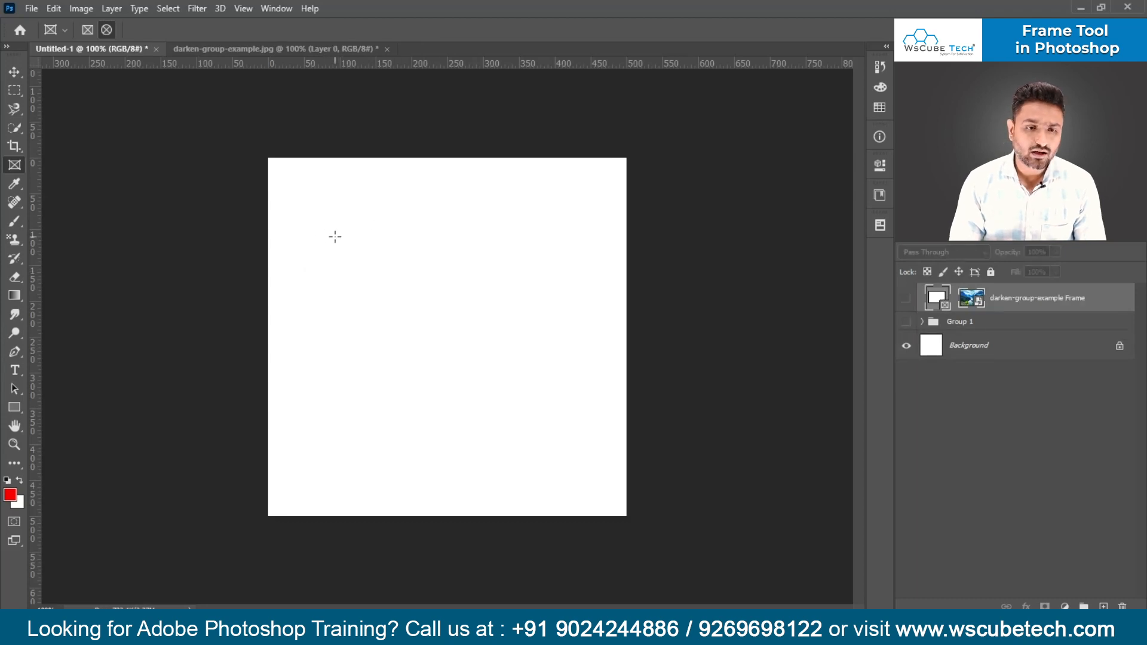
- Draw a circular frame about 324 px across near the canvas centre and place the darken-group-example.jpg image in it
{"action": "left_click_drag", "start_coordinate": [307, 217], "coordinate": [563, 450]}
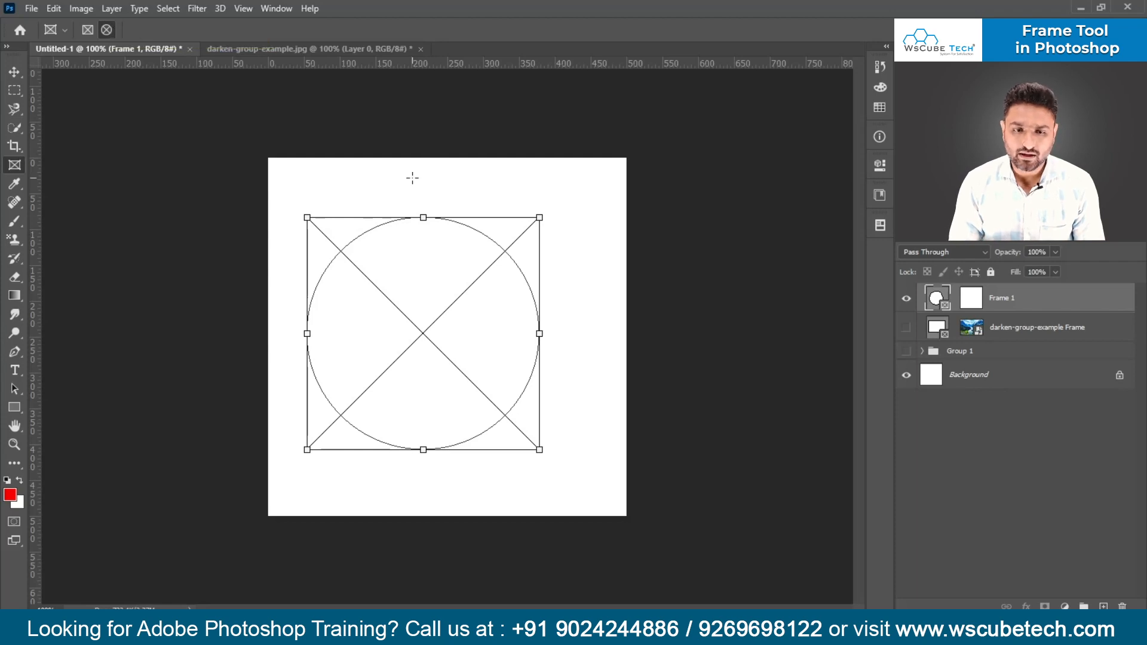
{"action": "key", "text": "alt+Tab"}
{"action": "key", "text": "Tab"}
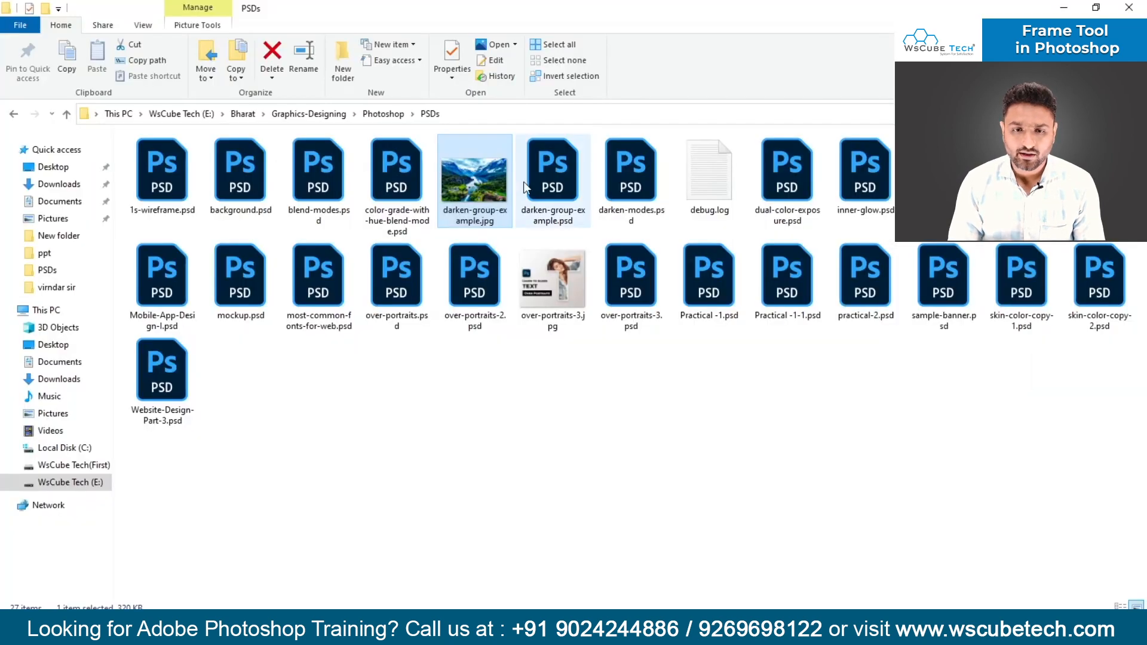
{"action": "left_click_drag", "start_coordinate": [524, 182], "coordinate": [478, 342]}
{"action": "key", "text": "alt+Tab"}
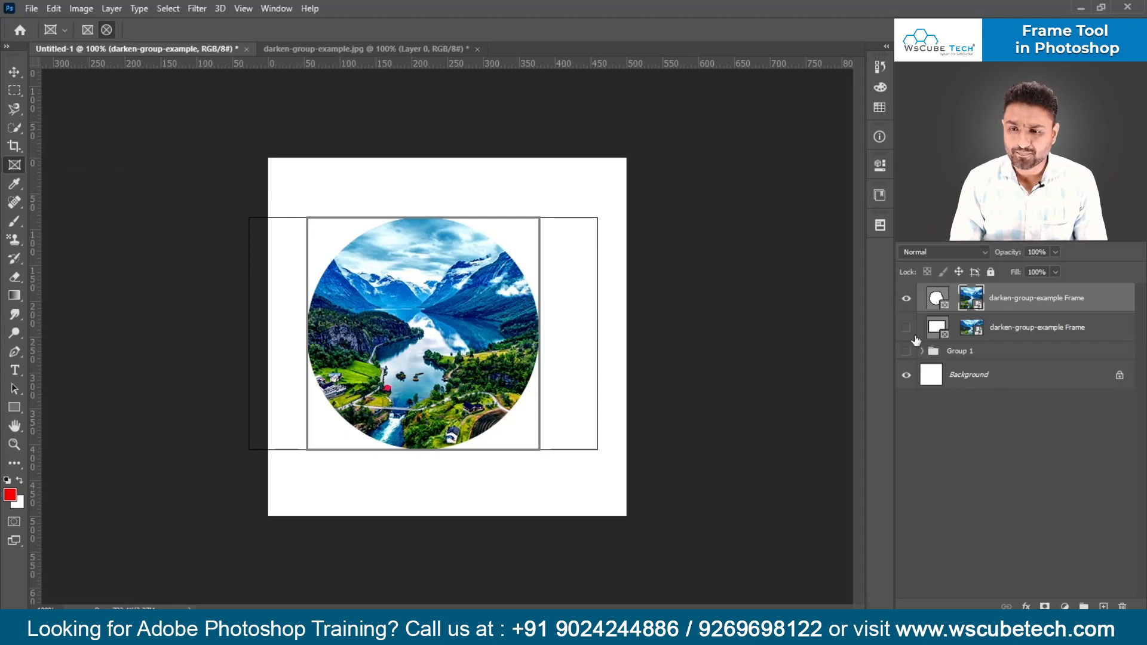
- Select the circular frame, show its properties, and set its width and height to 350 px
{"action": "left_click", "coordinate": [937, 298]}
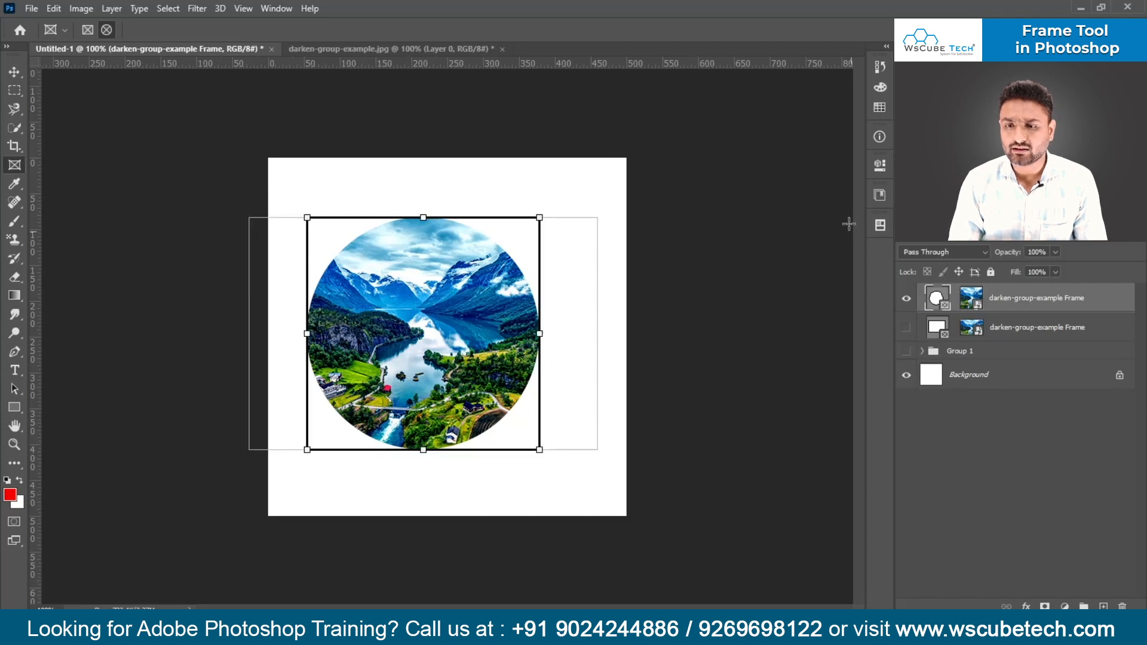
{"action": "left_click", "coordinate": [884, 168]}
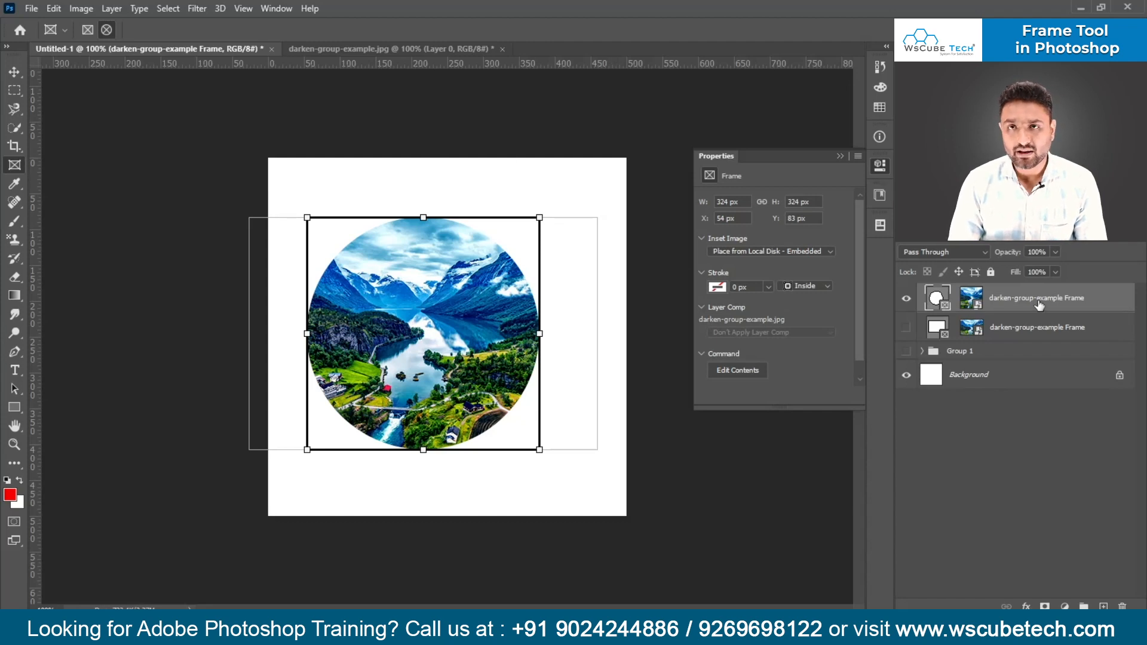
{"action": "left_click", "coordinate": [730, 202]}
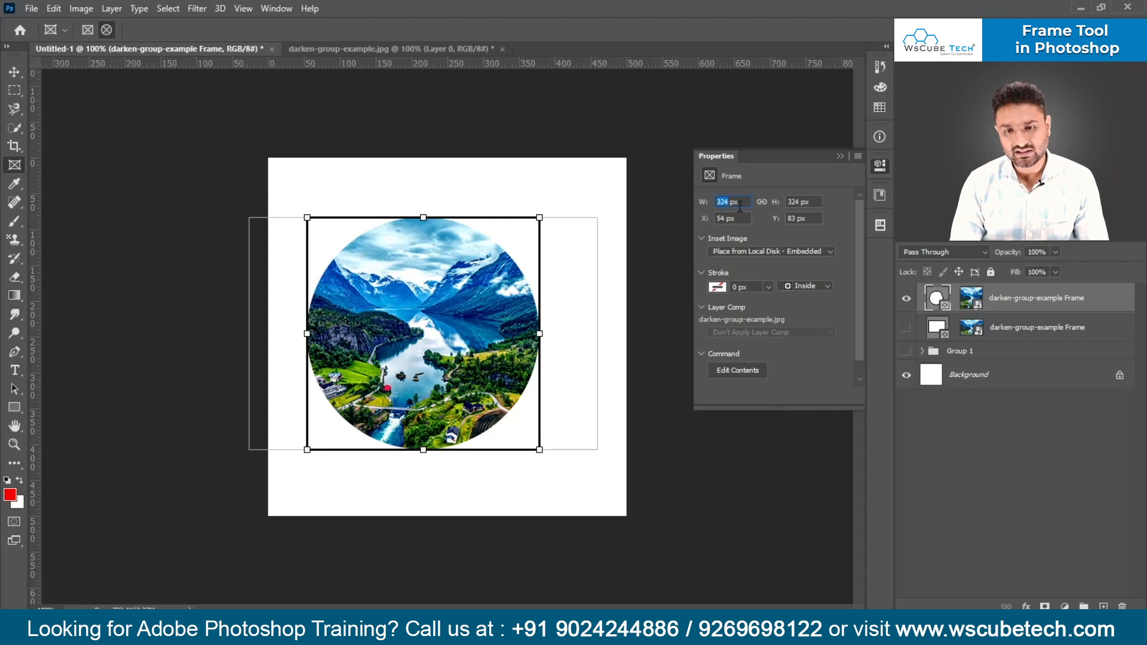
{"action": "type", "text": "3"}
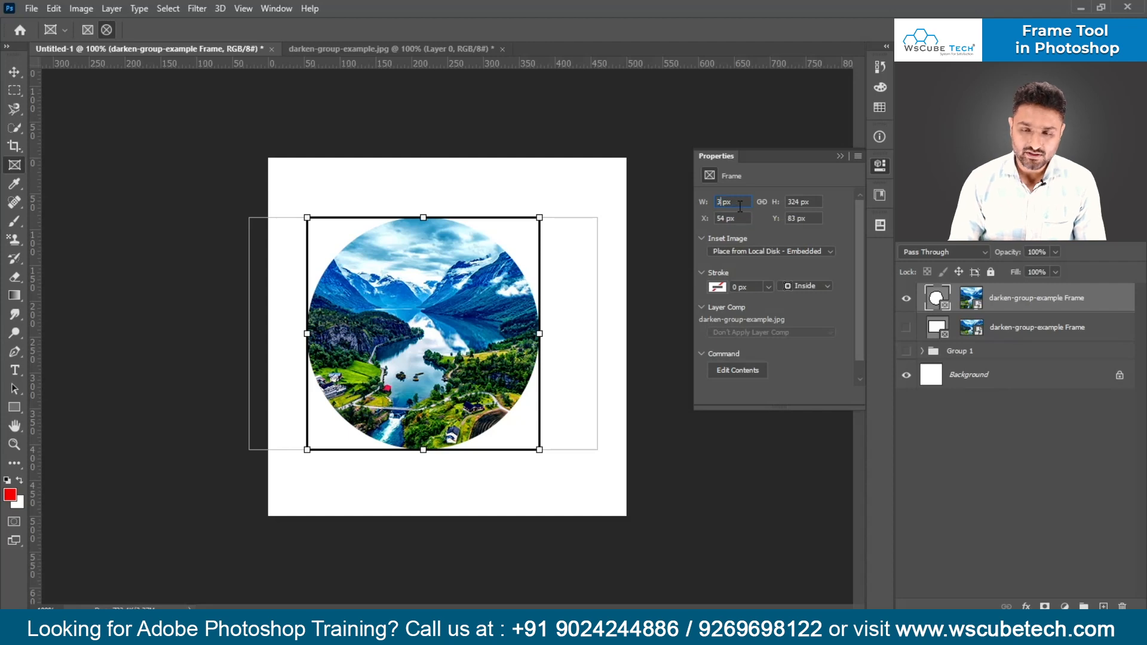
{"action": "type", "text": "50"}
{"action": "key", "text": "Return"}
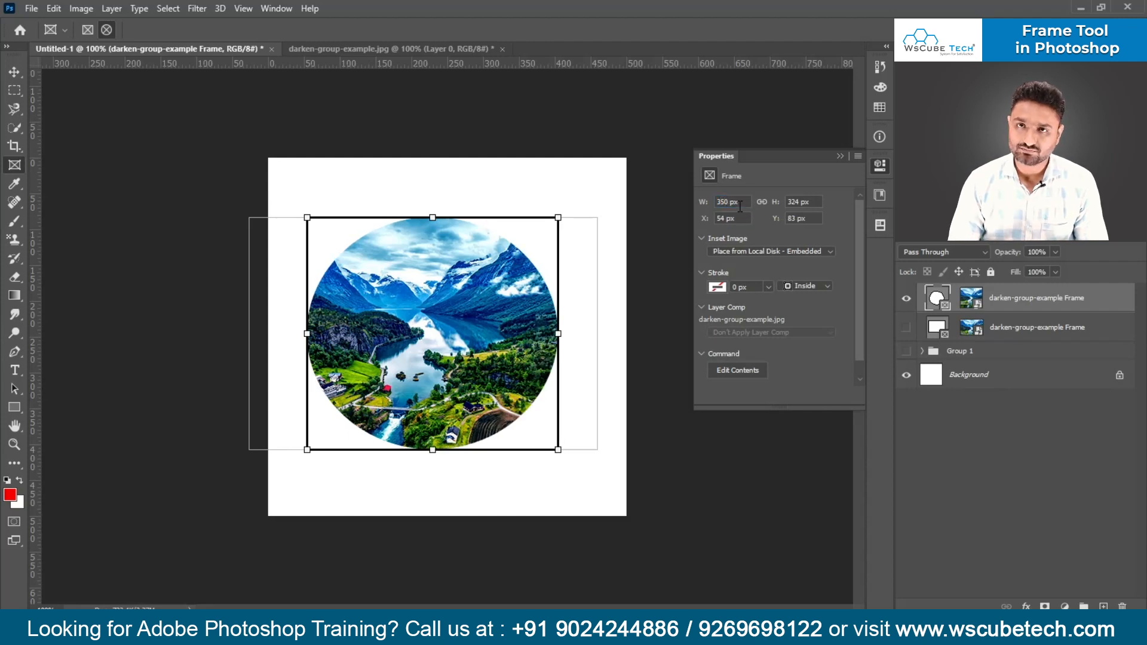
{"action": "double_click", "coordinate": [788, 203]}
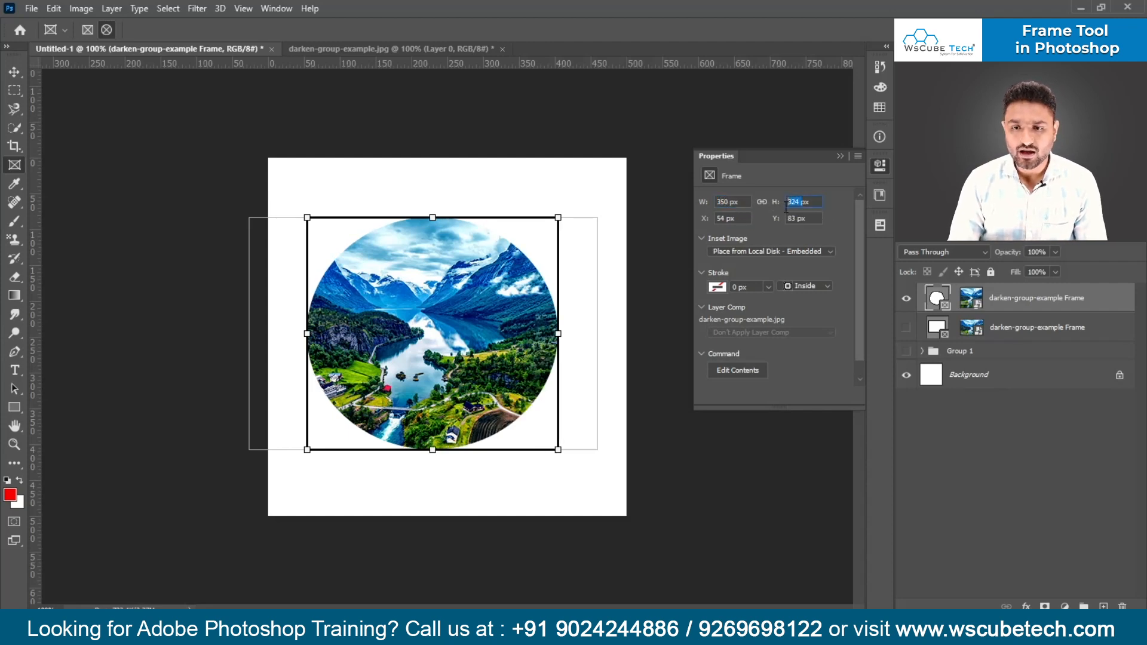
{"action": "type", "text": "350"}
{"action": "key", "text": "Return"}
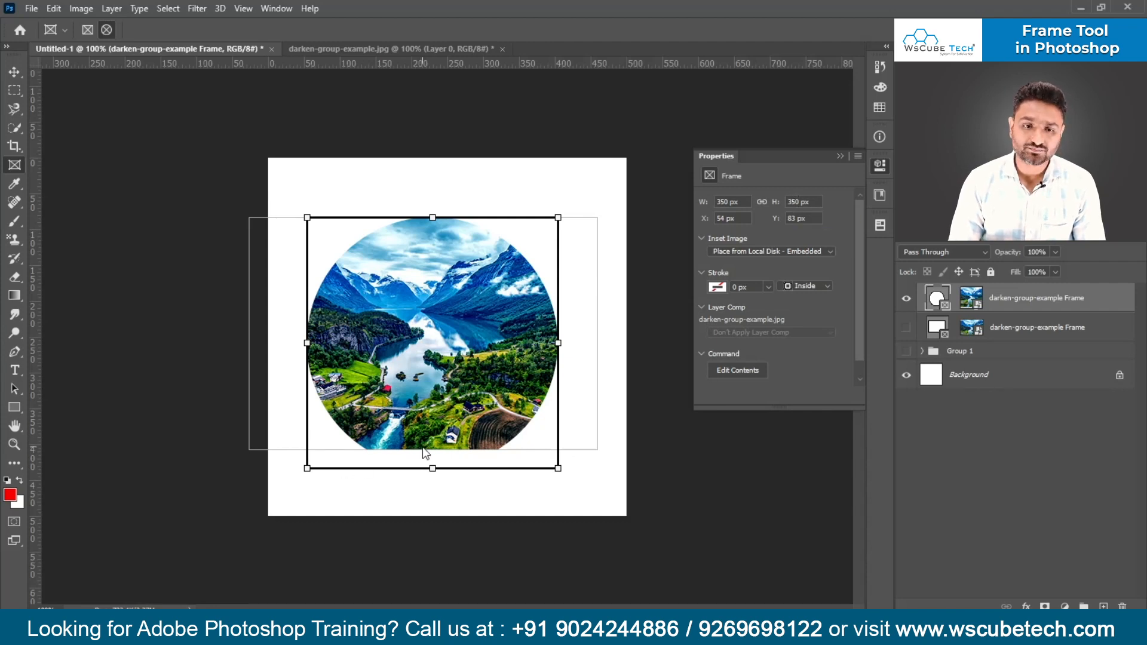
- Move the image down inside the circular frame and enlarge it to about 549 by 366 px to fill the circle
{"action": "left_click_drag", "start_coordinate": [437, 416], "coordinate": [440, 431]}
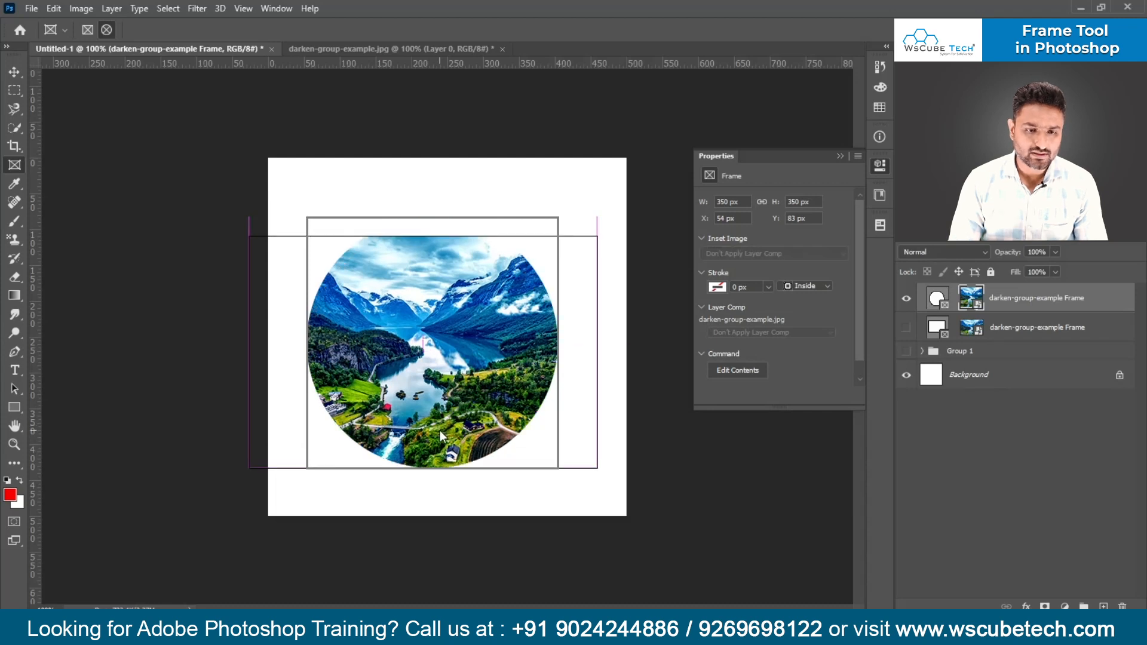
{"action": "key", "text": "ctrl+t"}
{"action": "left_click_drag", "start_coordinate": [249, 237], "coordinate": [214, 182]}
{"action": "key", "text": "Return"}
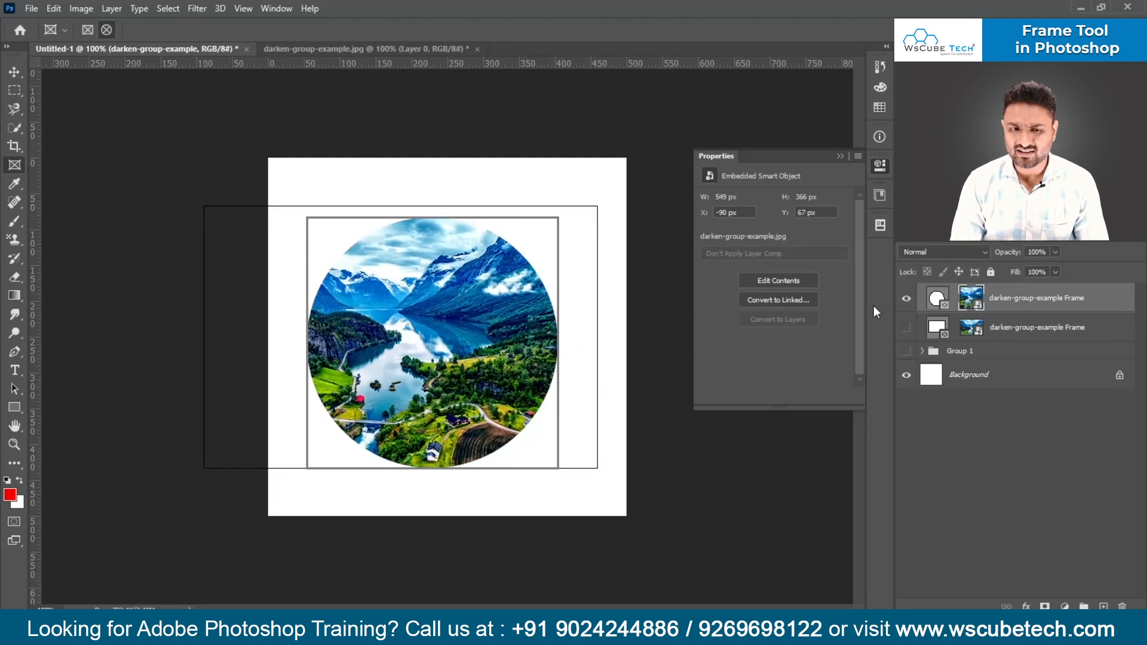
- Select the circular frame and, with its width and height linked, set its size to 300 px
{"action": "left_click", "coordinate": [938, 297]}
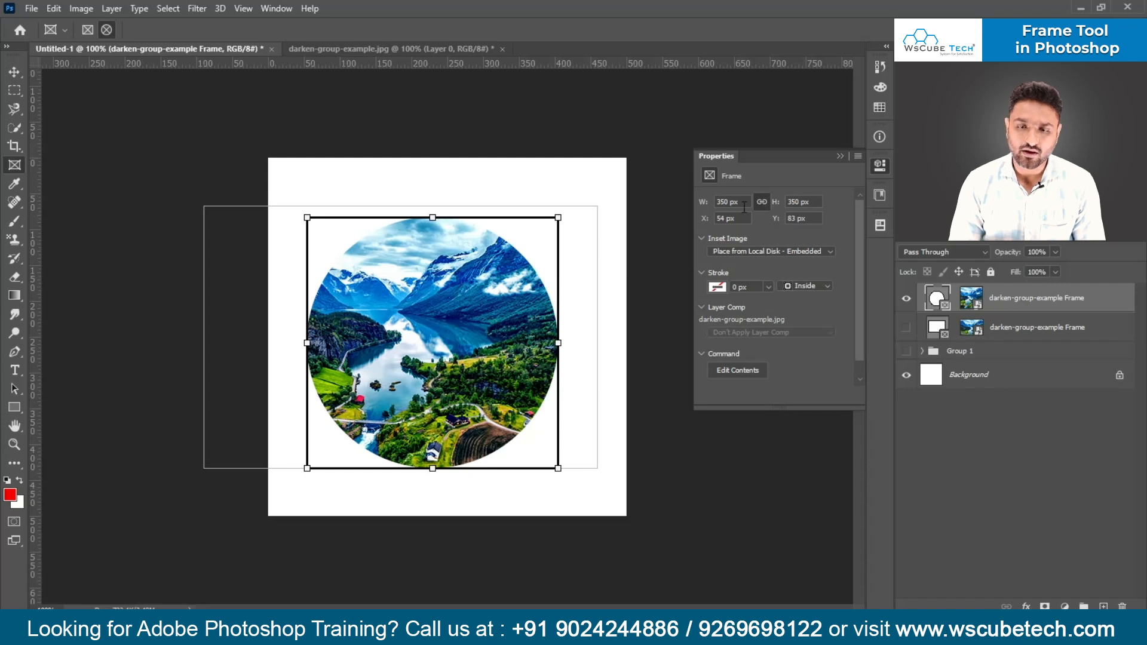
{"action": "left_click_drag", "start_coordinate": [726, 204], "coordinate": [718, 204]}
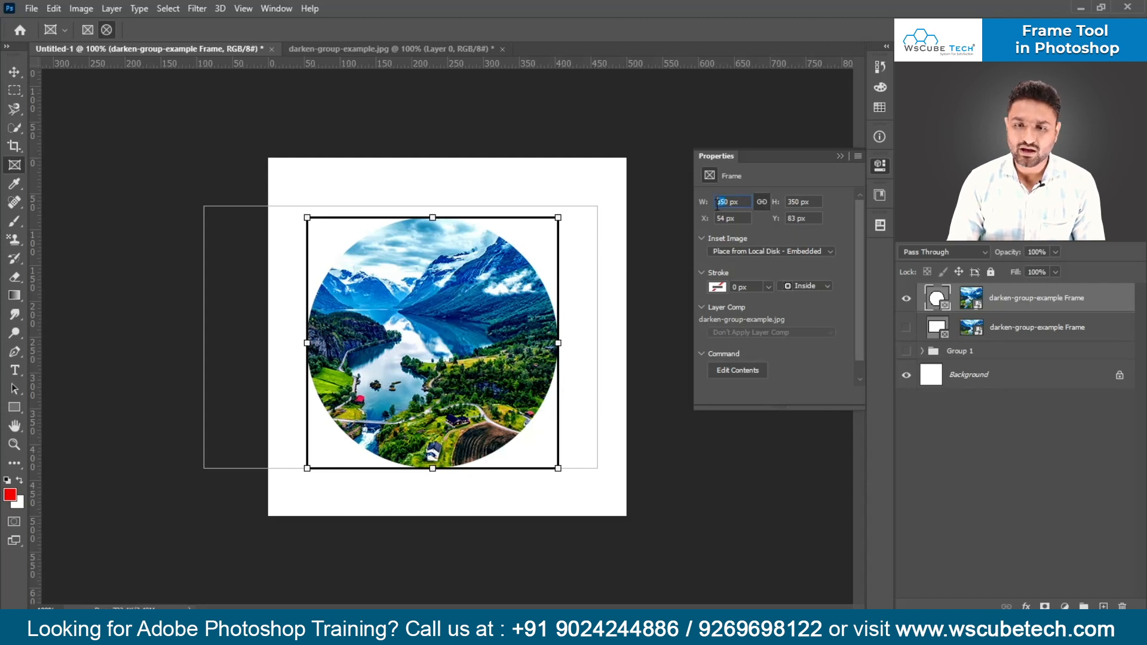
{"action": "type", "text": "100"}
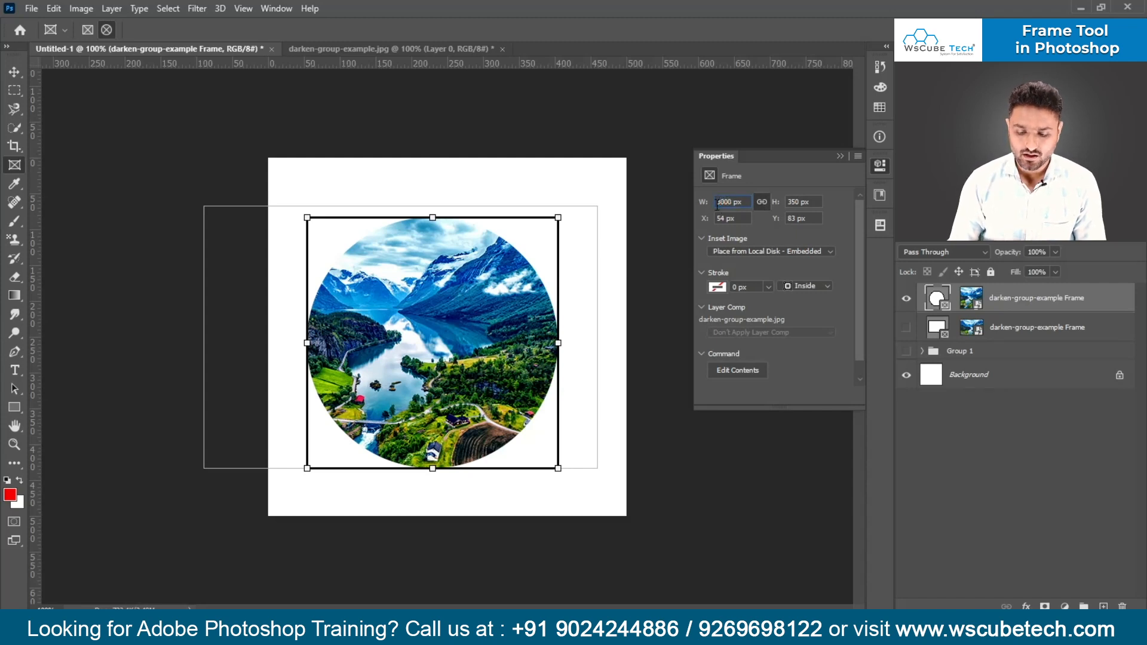
{"action": "key", "text": "Return"}
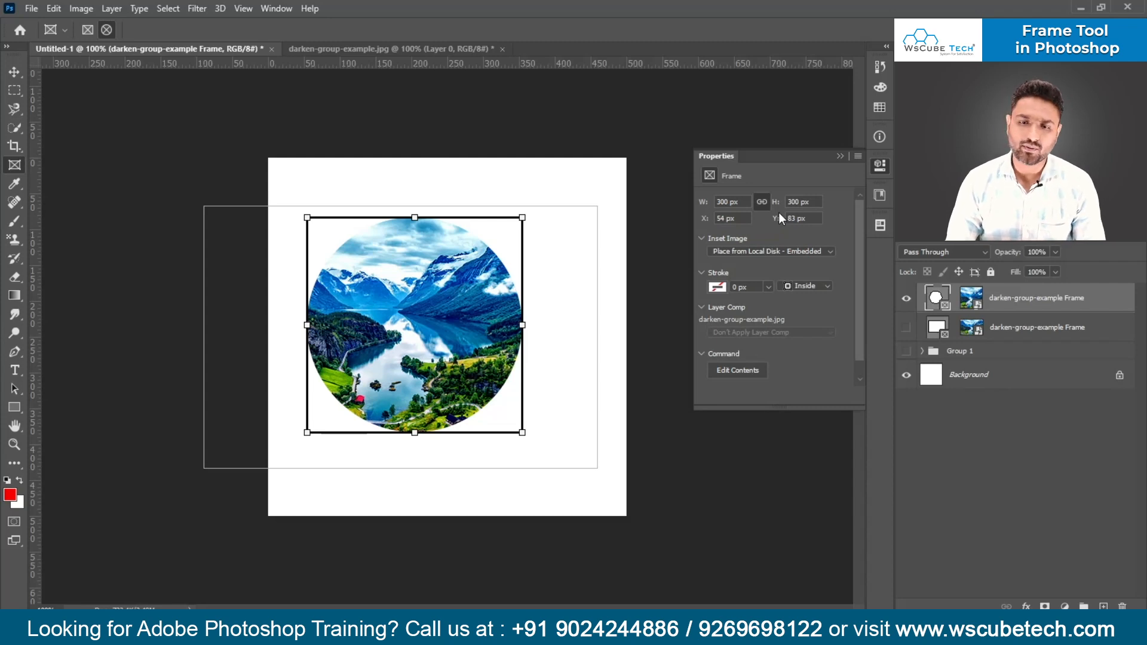
- Set the circular frame's X position to 100 px
{"action": "left_click", "coordinate": [719, 217]}
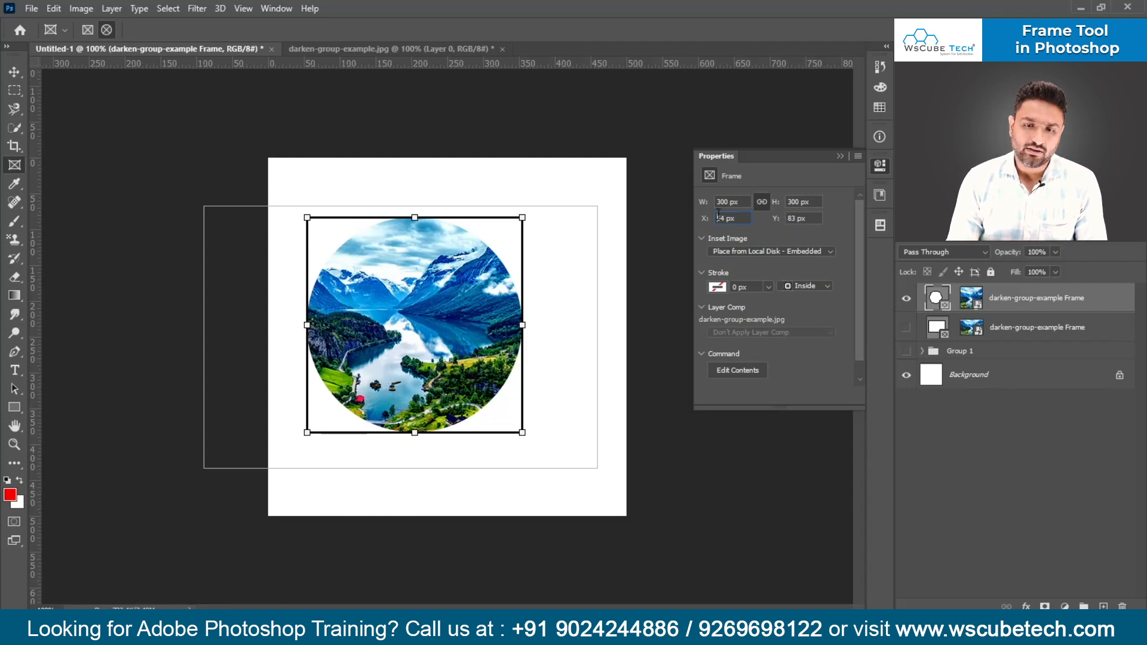
{"action": "left_click_drag", "start_coordinate": [719, 218], "coordinate": [739, 216]}
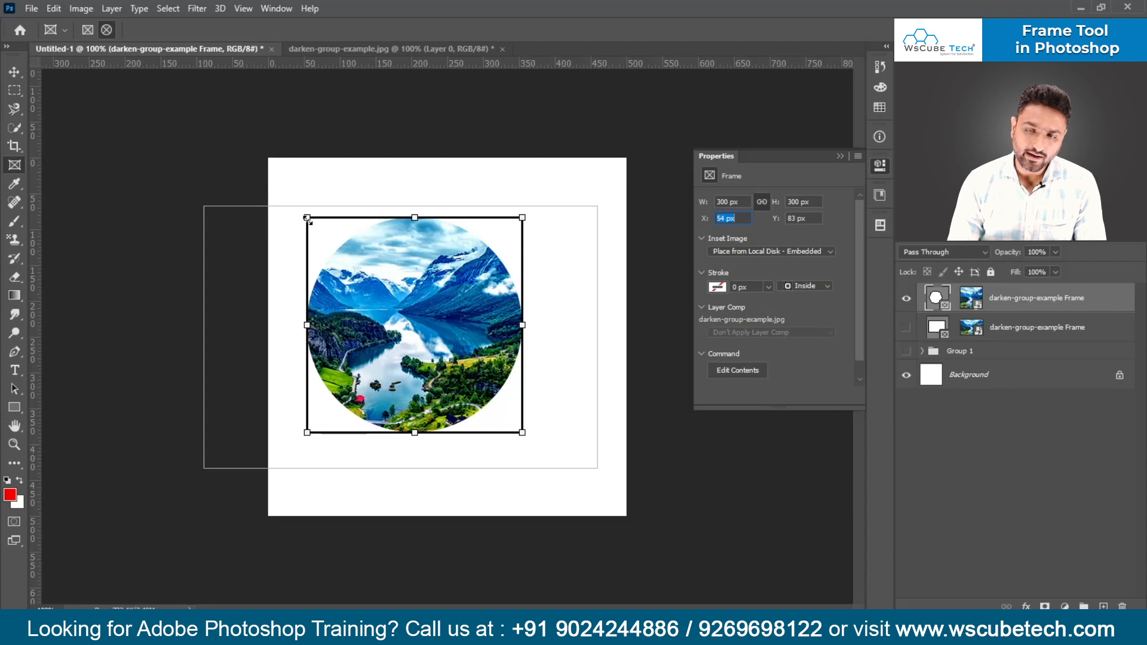
{"action": "key", "text": "Tab"}
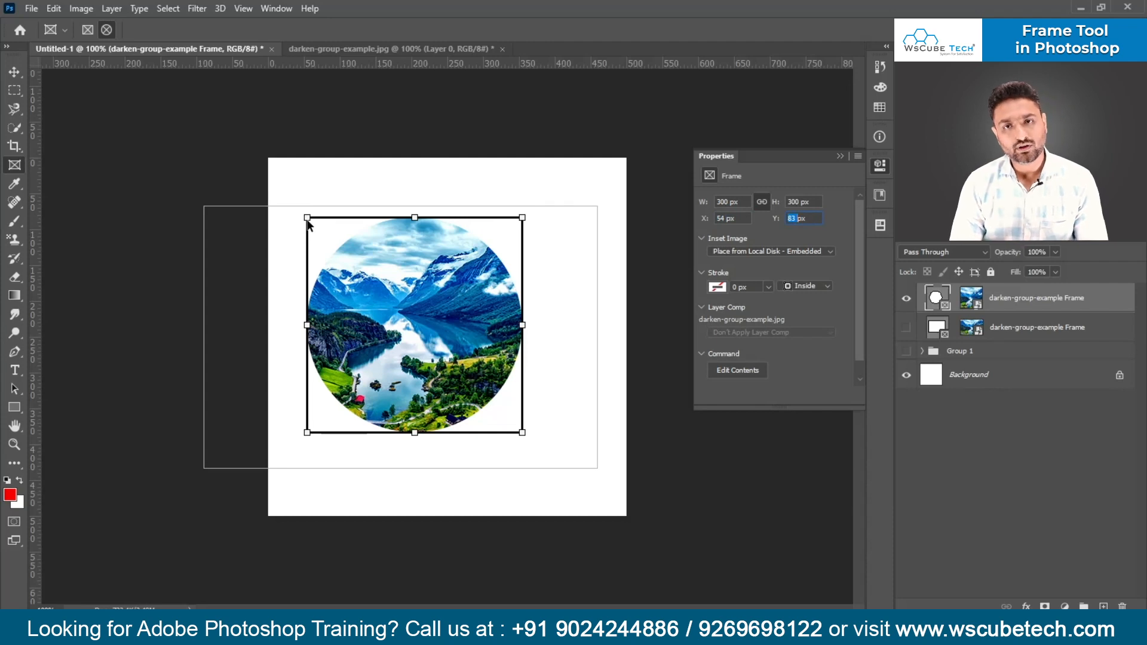
{"action": "left_click", "coordinate": [722, 219]}
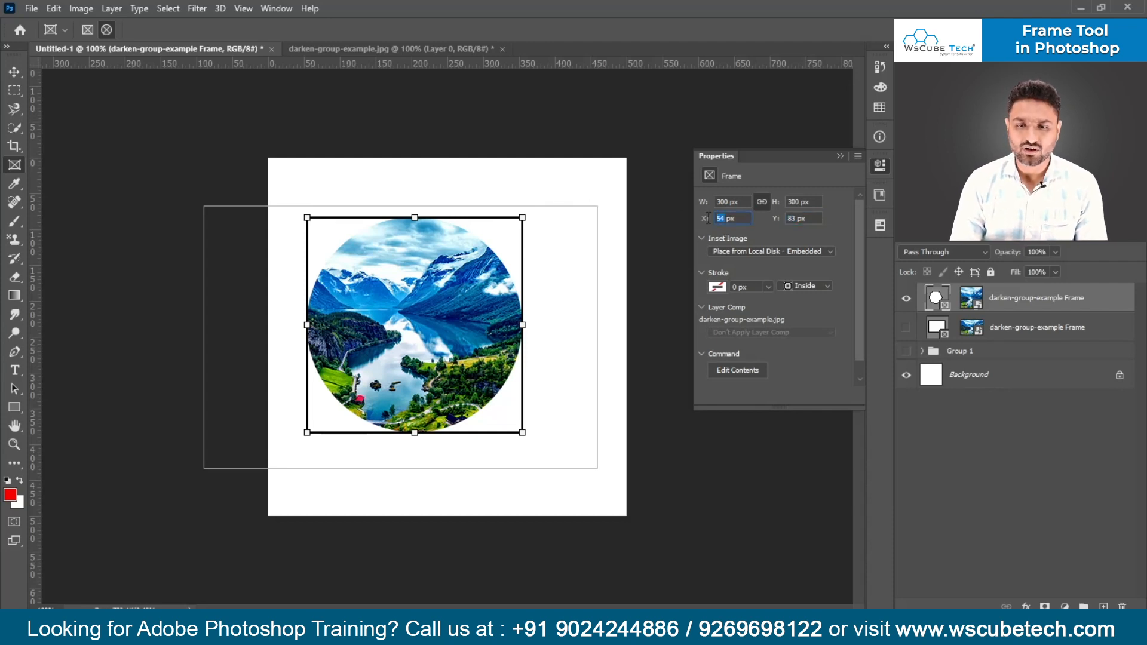
{"action": "type", "text": "100"}
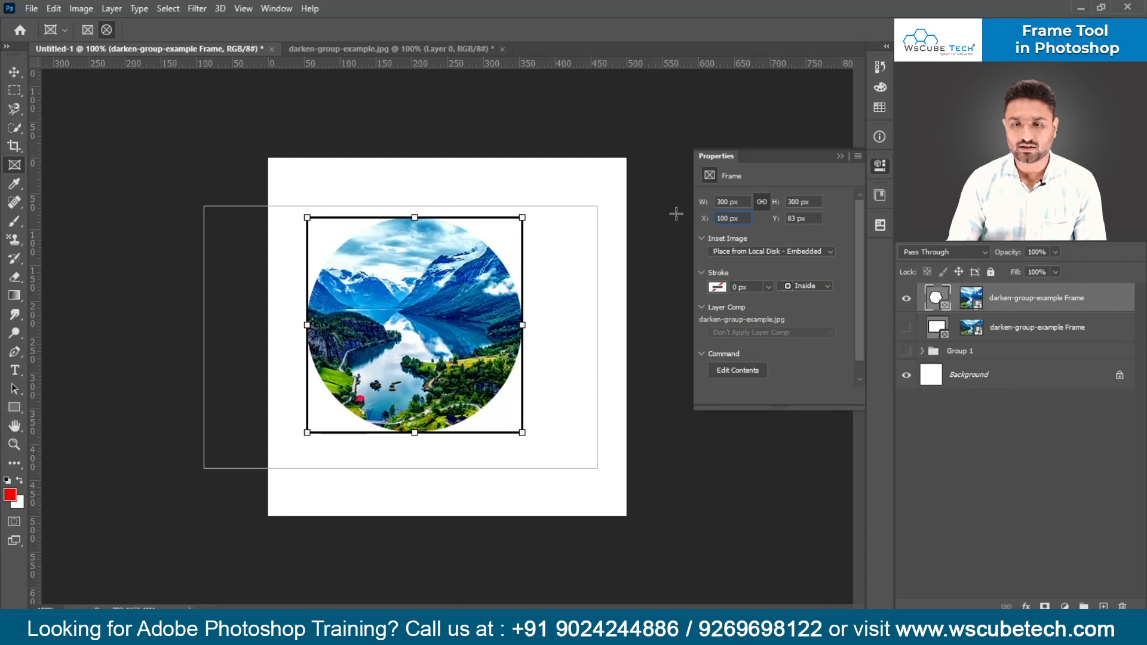
{"action": "key", "text": "Return"}
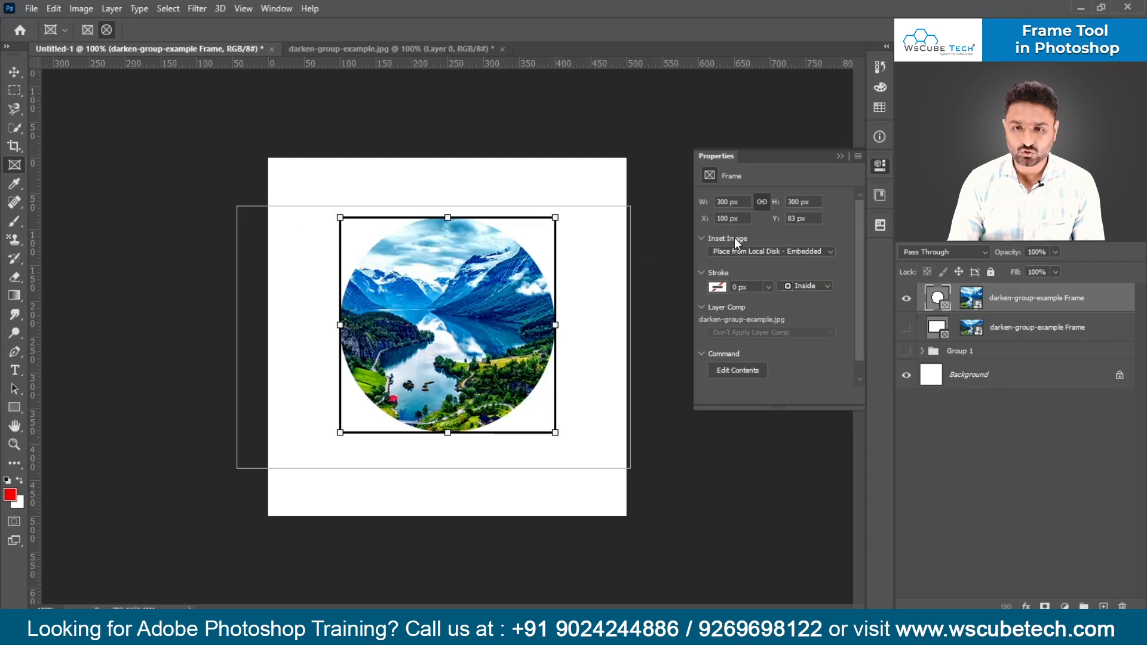
{"action": "left_click", "coordinate": [747, 218]}
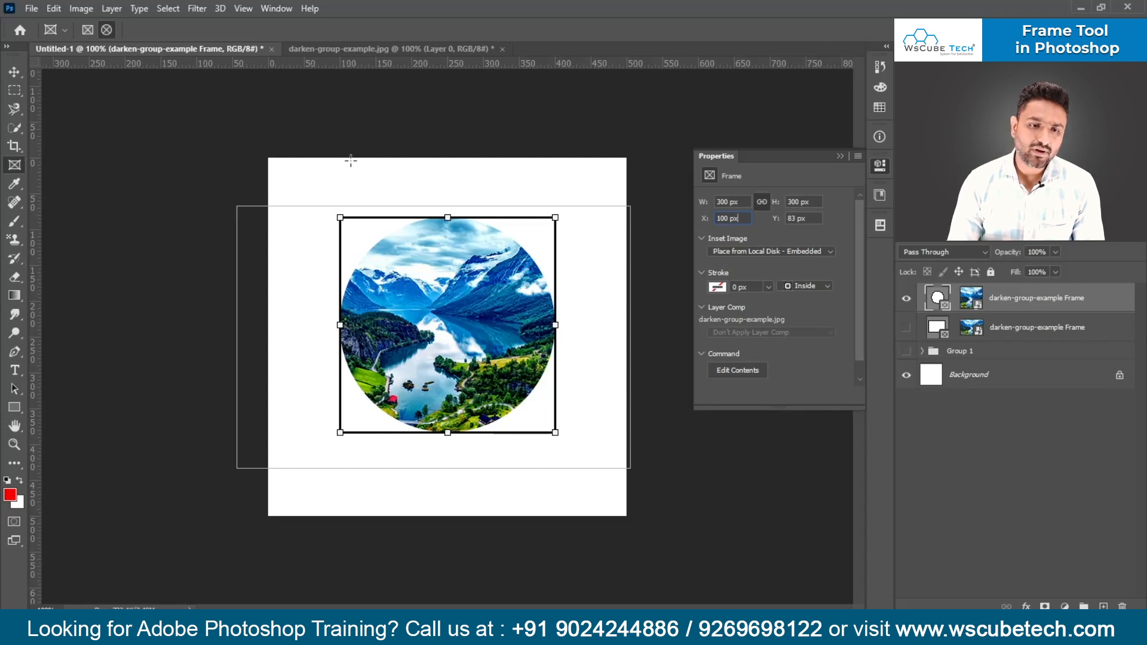
- Set the circular frame's Y position to 100 px
{"action": "left_click", "coordinate": [794, 219]}
{"action": "type", "text": "100"}
{"action": "key", "text": "Return"}
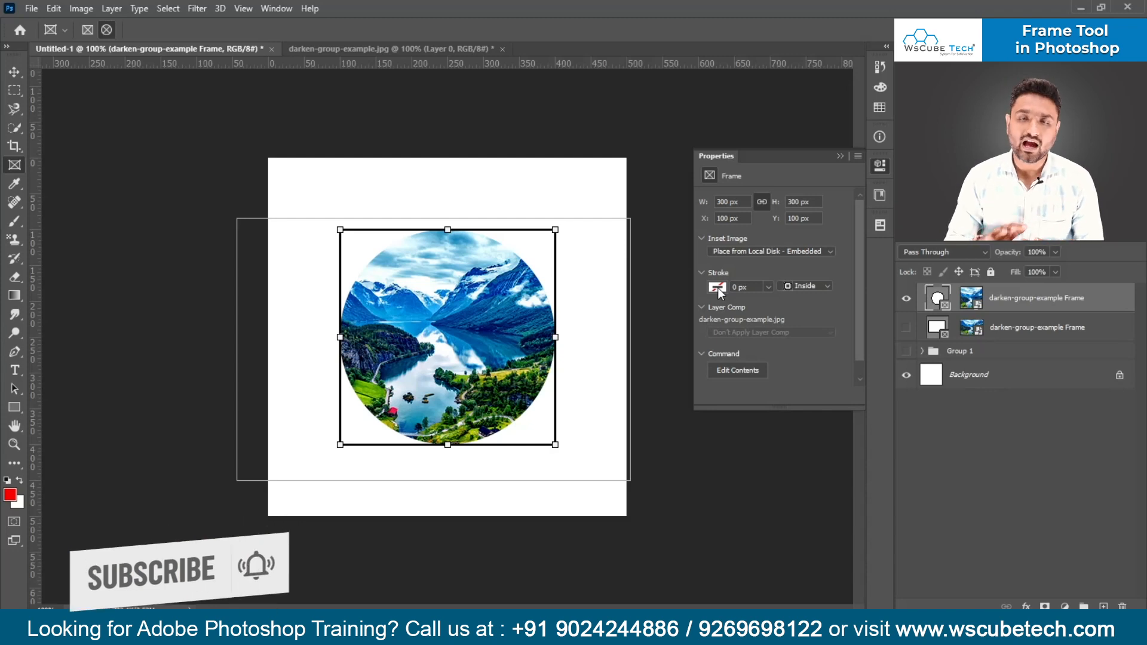
- Give the circular frame a red stroke with a width of 5 px
{"action": "left_click", "coordinate": [718, 288]}
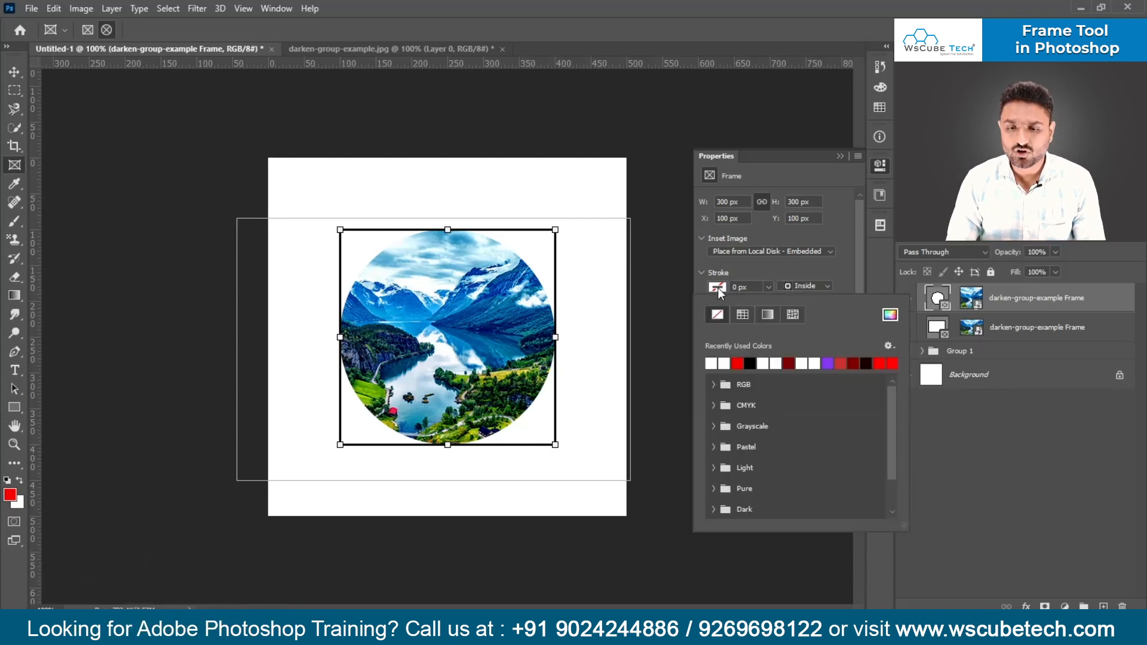
{"action": "left_click", "coordinate": [740, 364]}
{"action": "key", "text": "Return"}
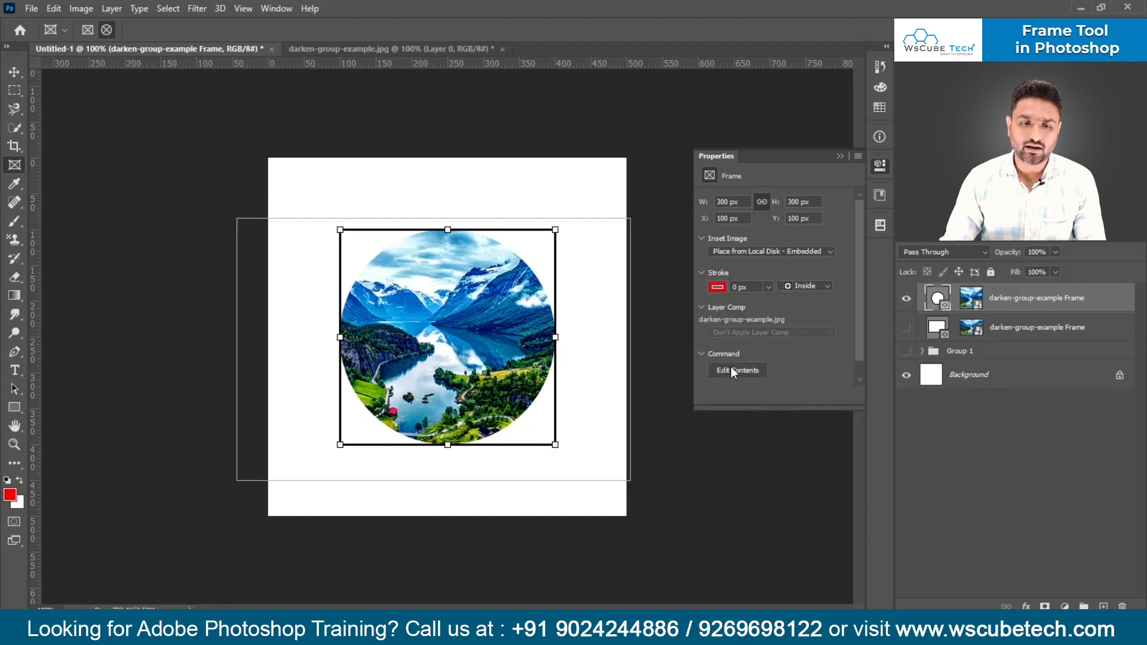
{"action": "left_click", "coordinate": [736, 287]}
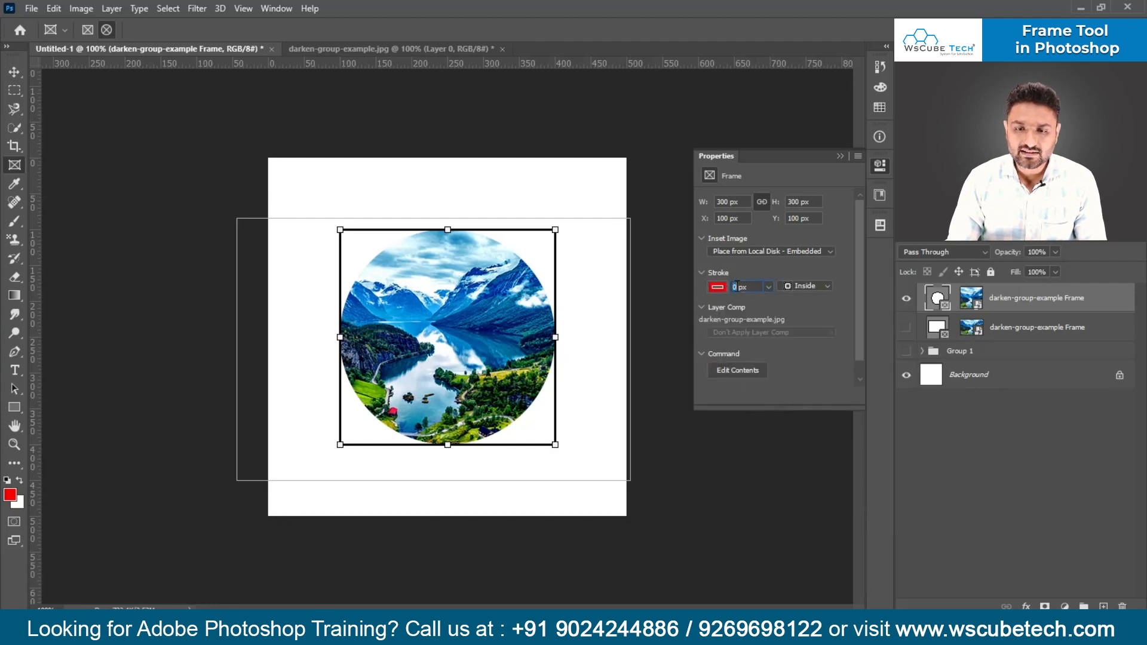
{"action": "type", "text": "5"}
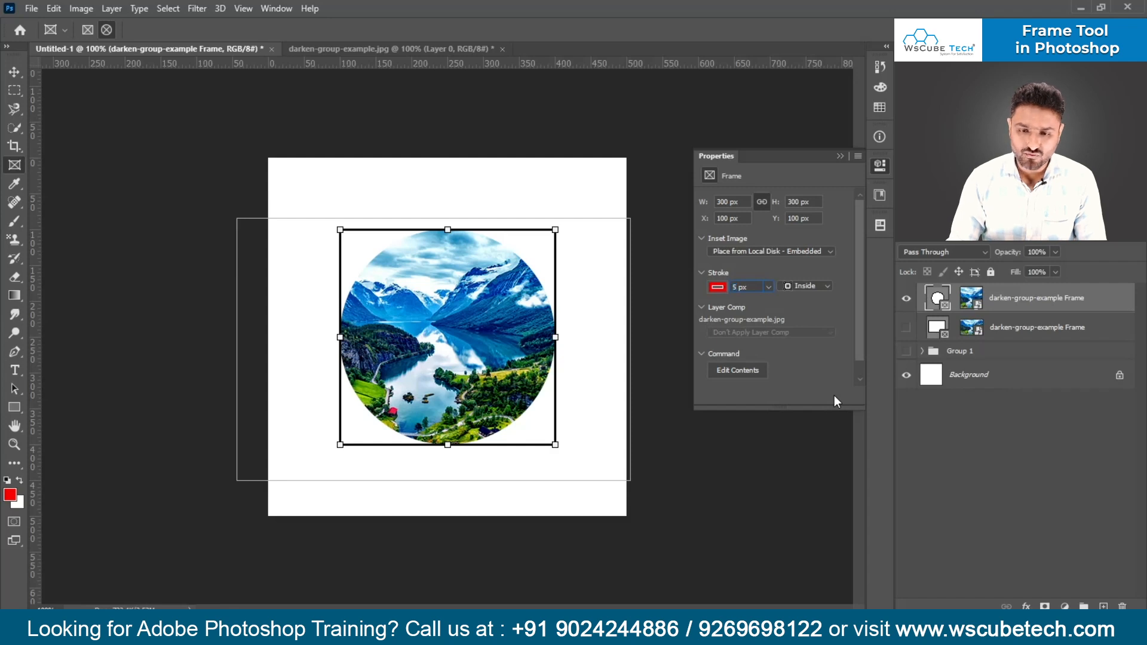
{"action": "key", "text": "Return"}
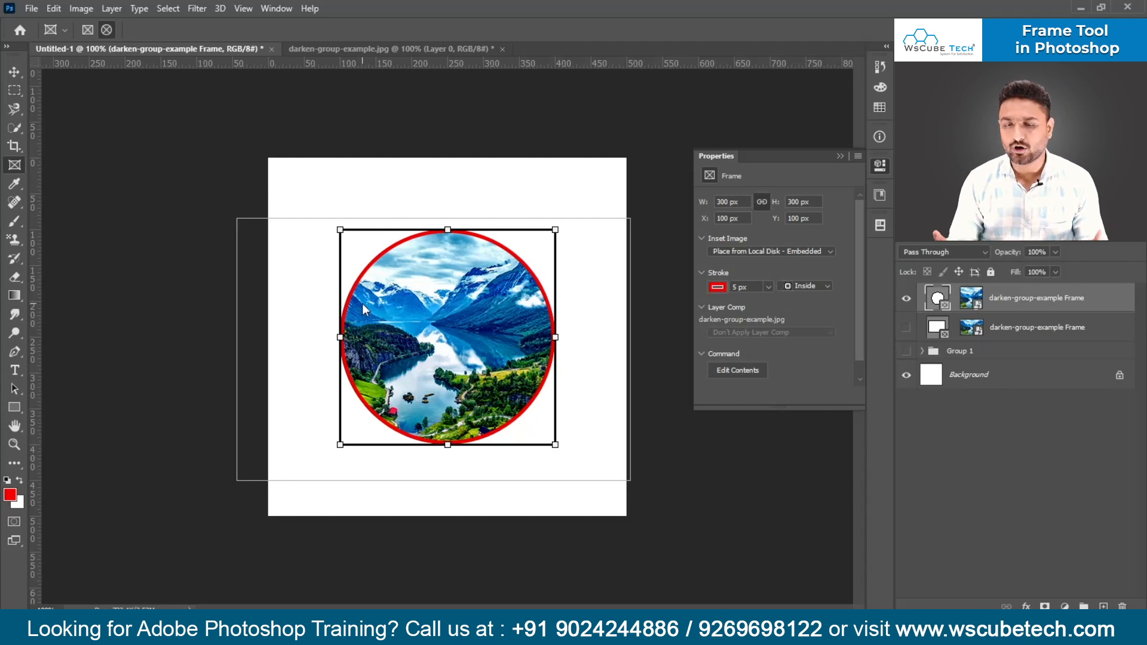
- Change the circular frame's stroke to a custom cyan color, 00dbf5
{"action": "left_click", "coordinate": [720, 288]}
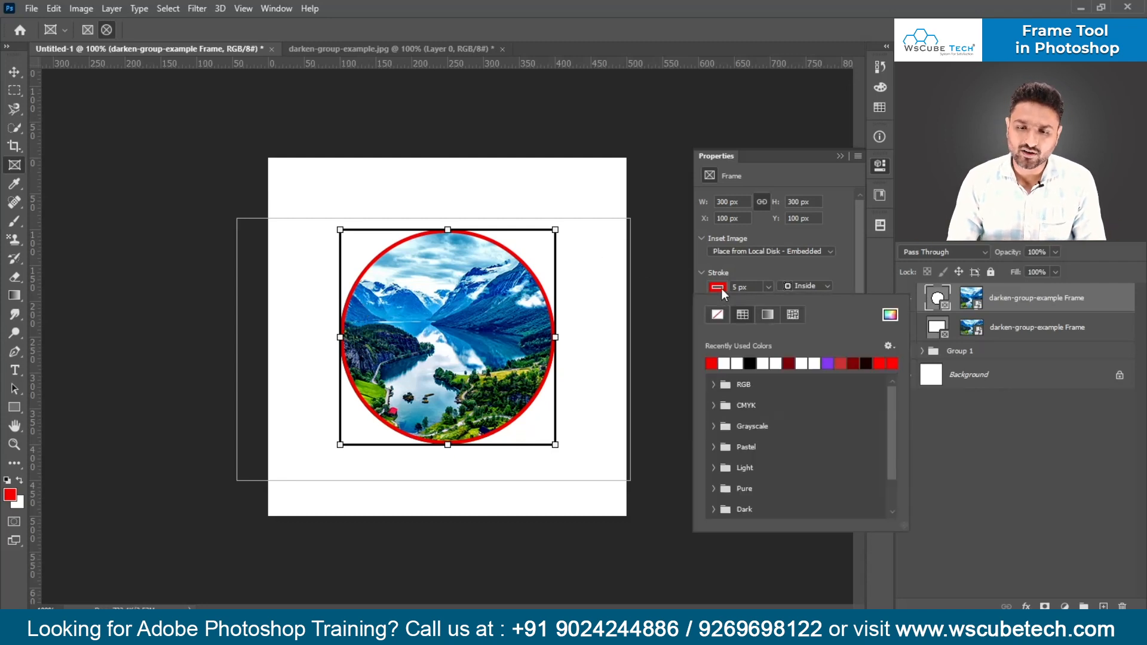
{"action": "left_click", "coordinate": [888, 318]}
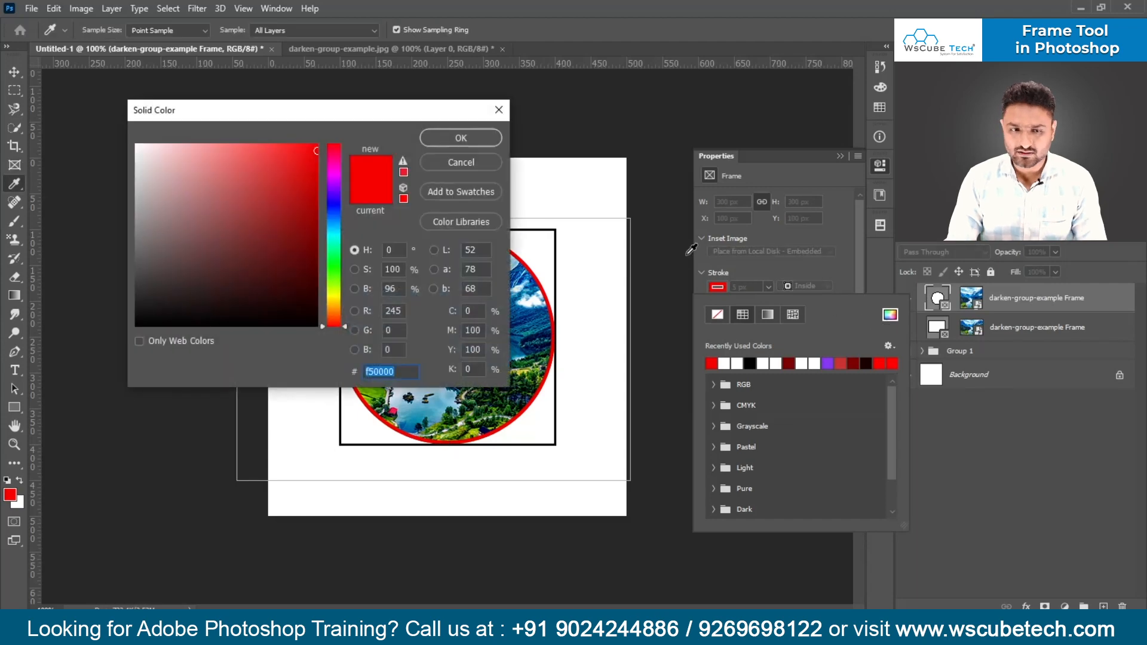
{"action": "left_click", "coordinate": [329, 208]}
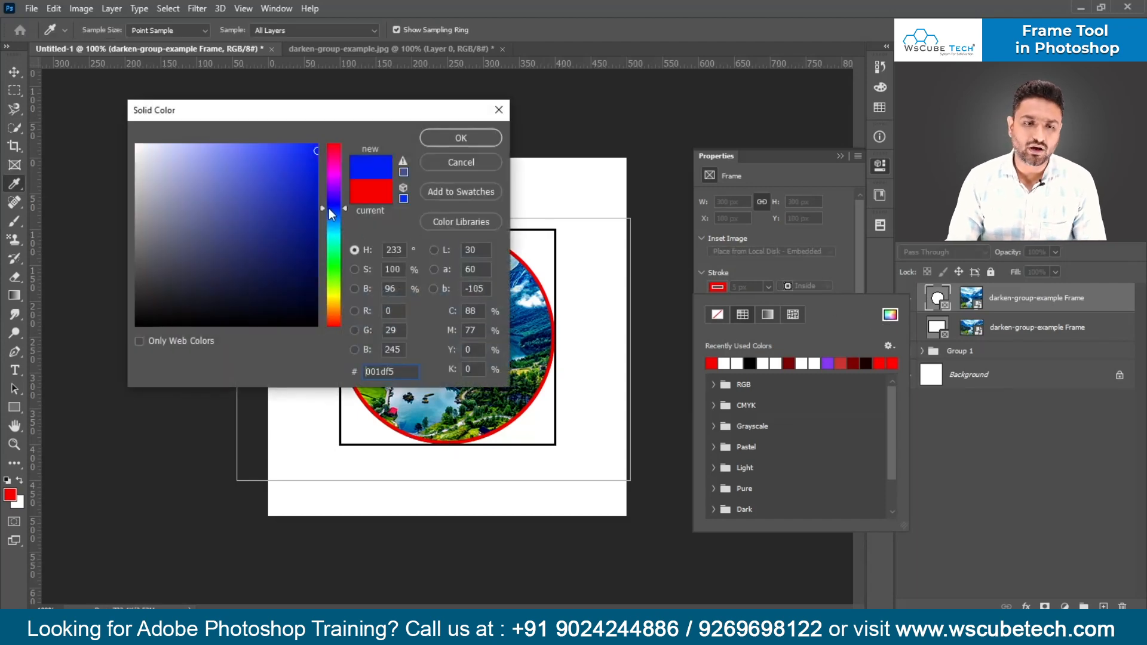
{"action": "left_click_drag", "start_coordinate": [336, 251], "coordinate": [338, 272]}
{"action": "left_click", "coordinate": [336, 211]}
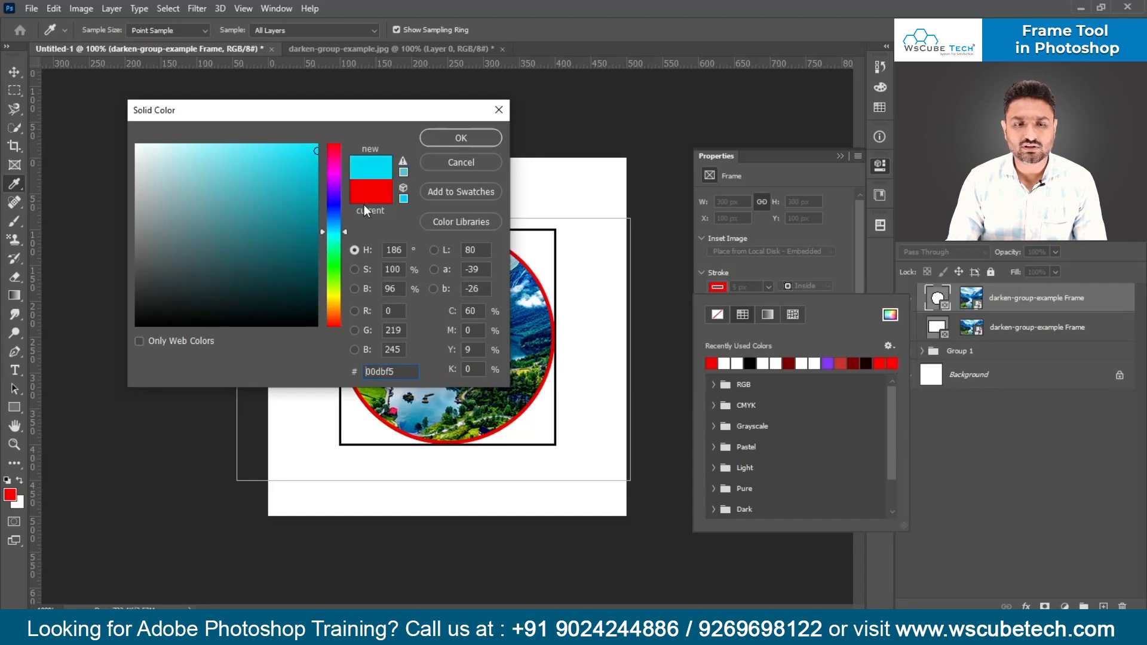
{"action": "left_click", "coordinate": [460, 139]}
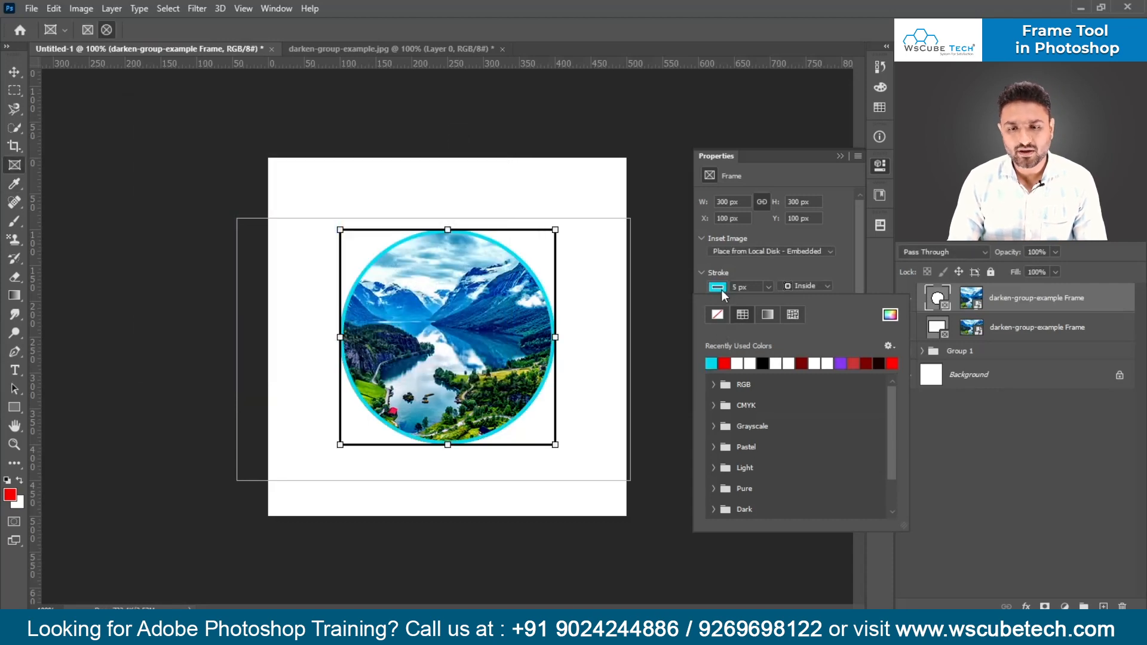
- Remove the circular frame's stroke color and reapply the recently used cyan
{"action": "left_click", "coordinate": [722, 289]}
{"action": "left_click", "coordinate": [722, 289]}
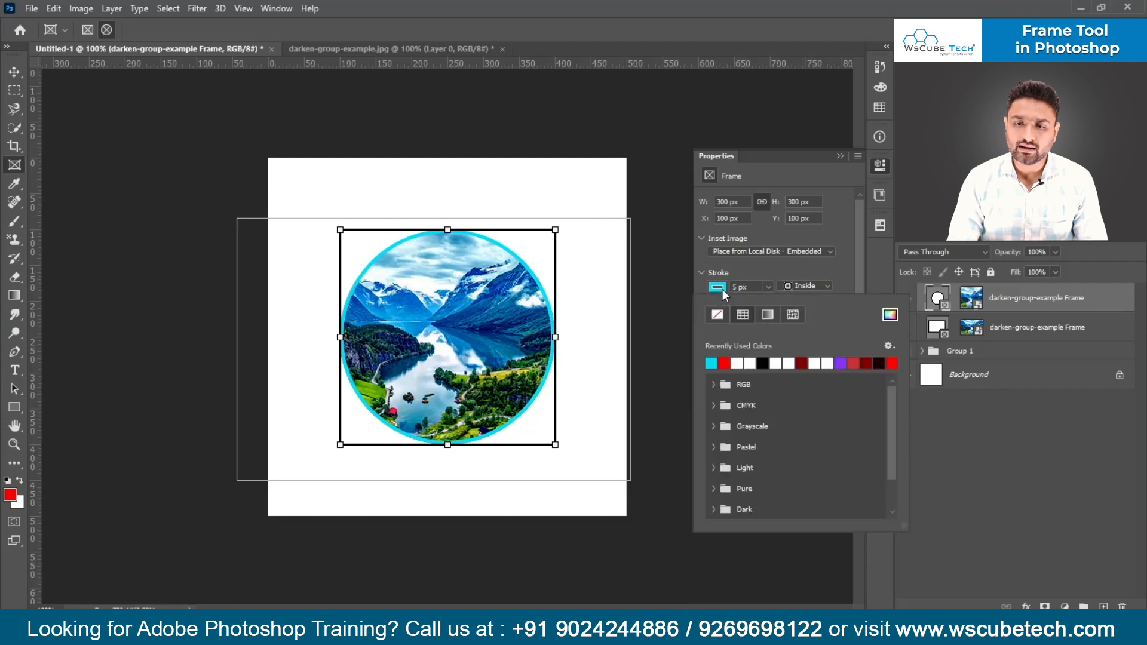
{"action": "left_click", "coordinate": [717, 314]}
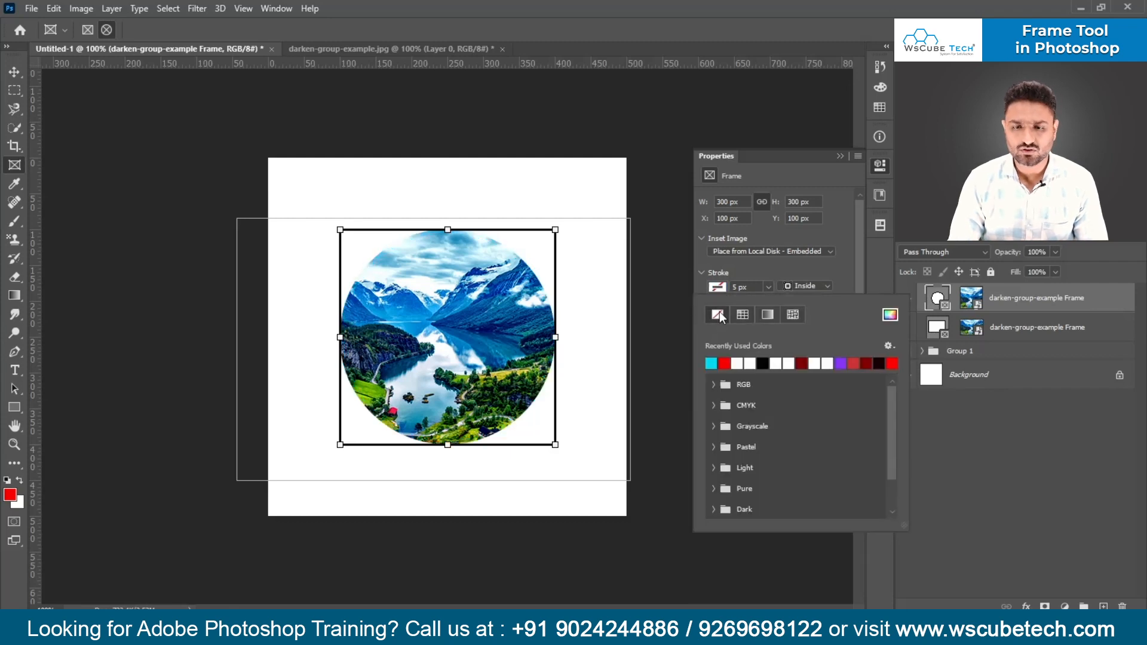
{"action": "left_click", "coordinate": [719, 290]}
{"action": "left_click", "coordinate": [720, 289]}
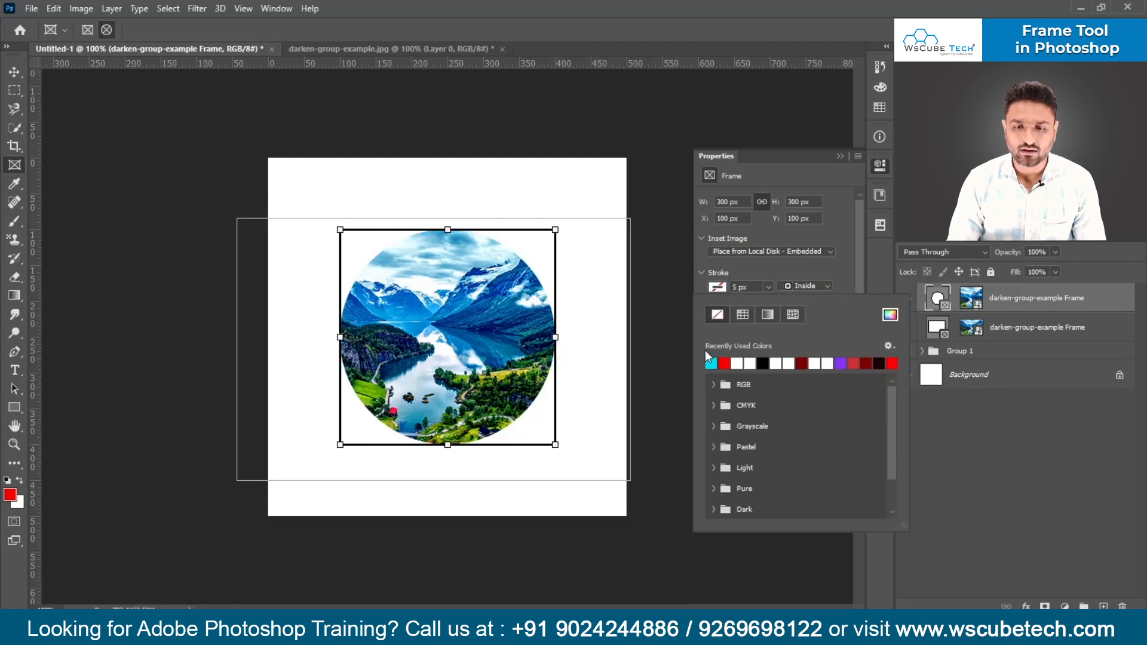
{"action": "left_click", "coordinate": [711, 362]}
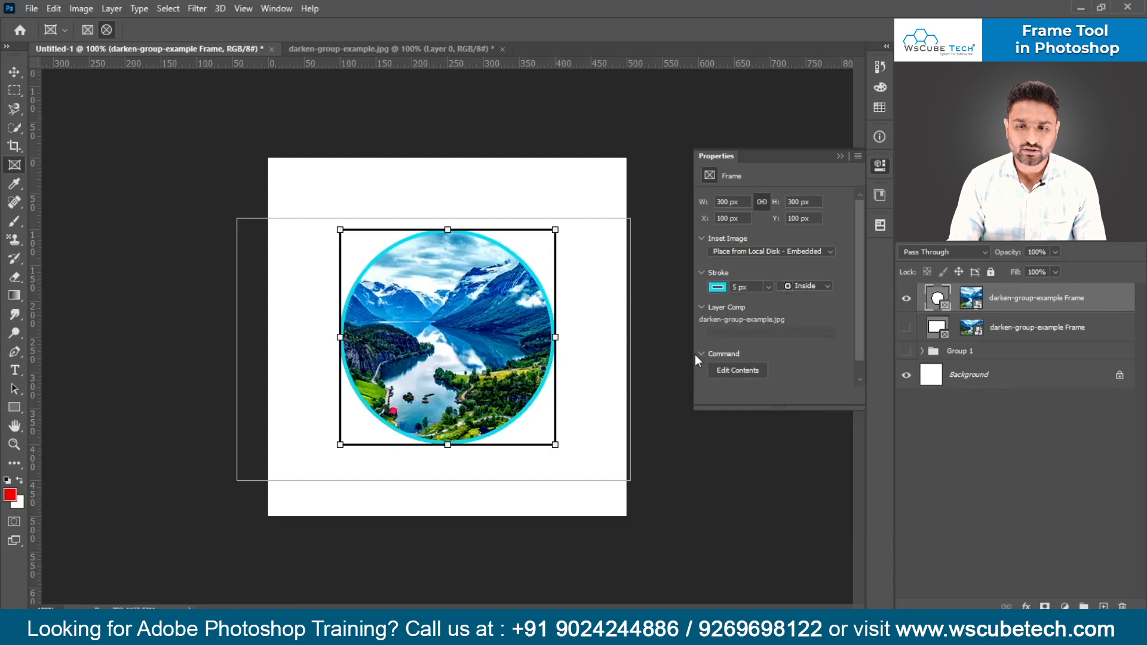
- Compare the Center, Outside and Inside stroke alignments on the circular frame, ending with Center
{"action": "left_click", "coordinate": [802, 285]}
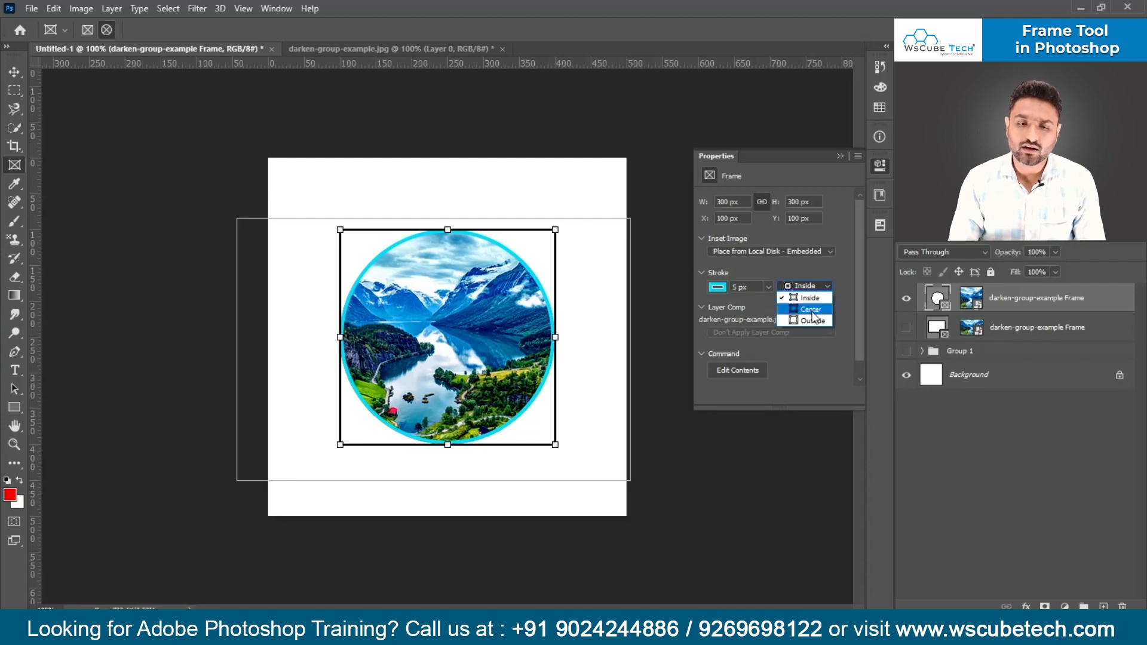
{"action": "left_click", "coordinate": [811, 310]}
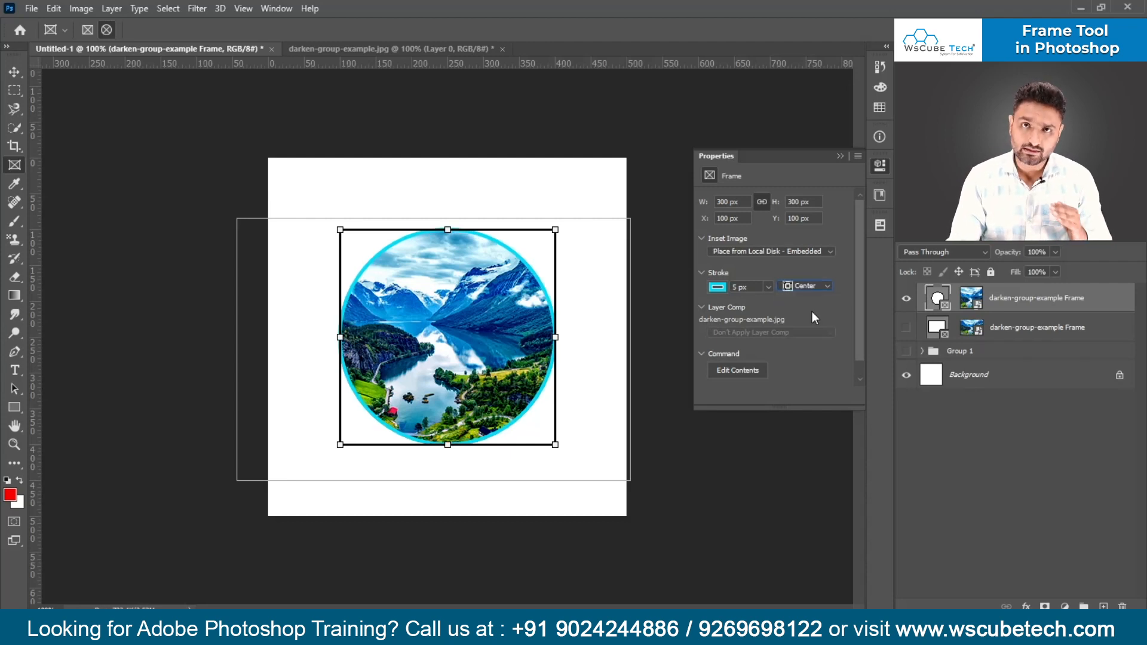
{"action": "left_click", "coordinate": [820, 285]}
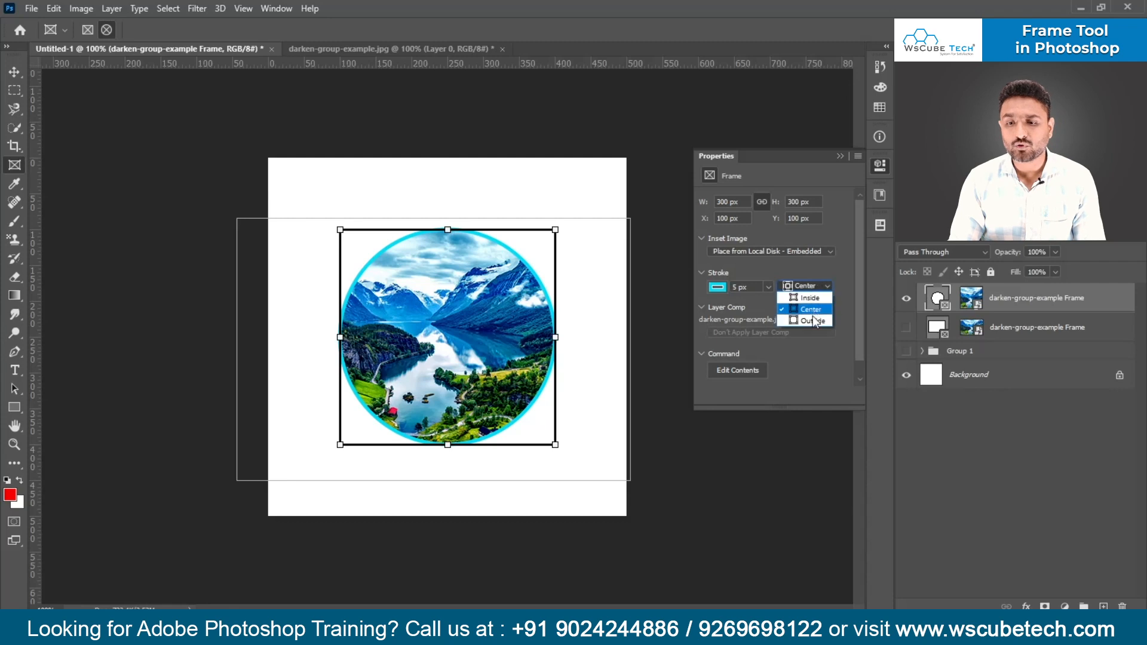
{"action": "left_click", "coordinate": [812, 322]}
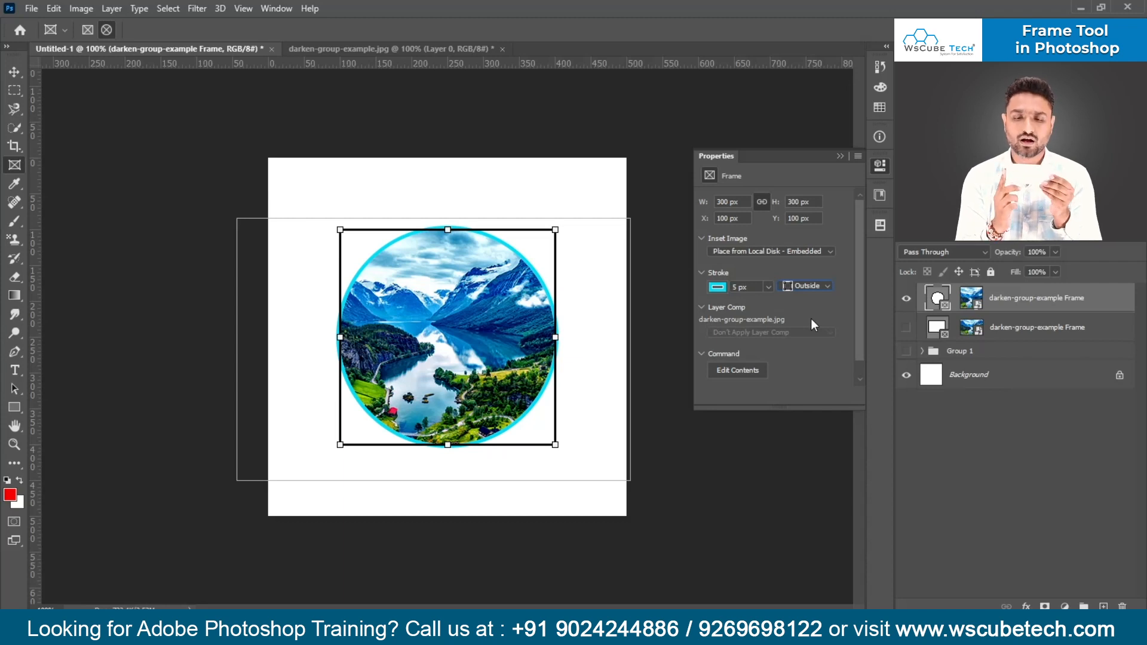
{"action": "left_click", "coordinate": [819, 289]}
{"action": "left_click", "coordinate": [820, 287]}
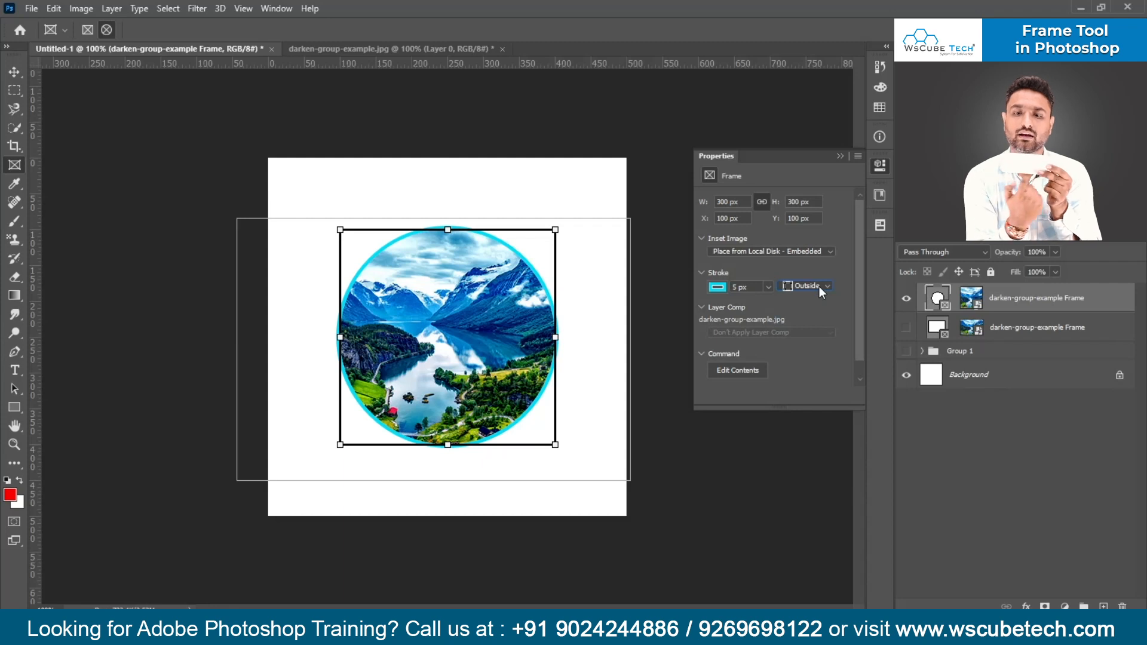
{"action": "left_click", "coordinate": [819, 285]}
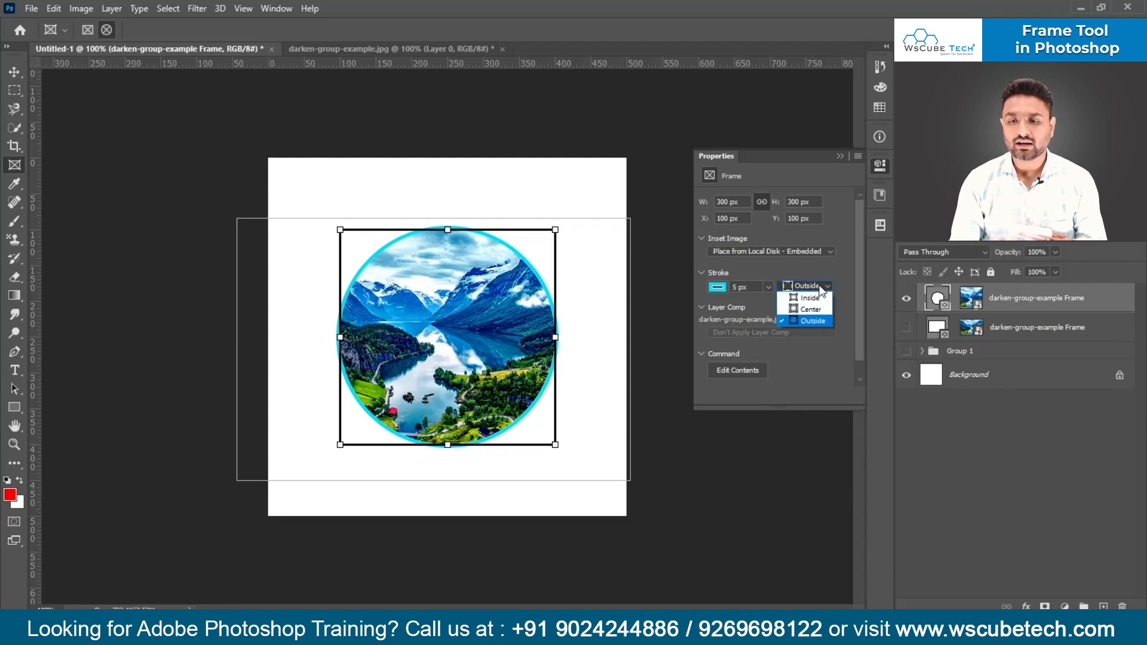
{"action": "left_click", "coordinate": [815, 298]}
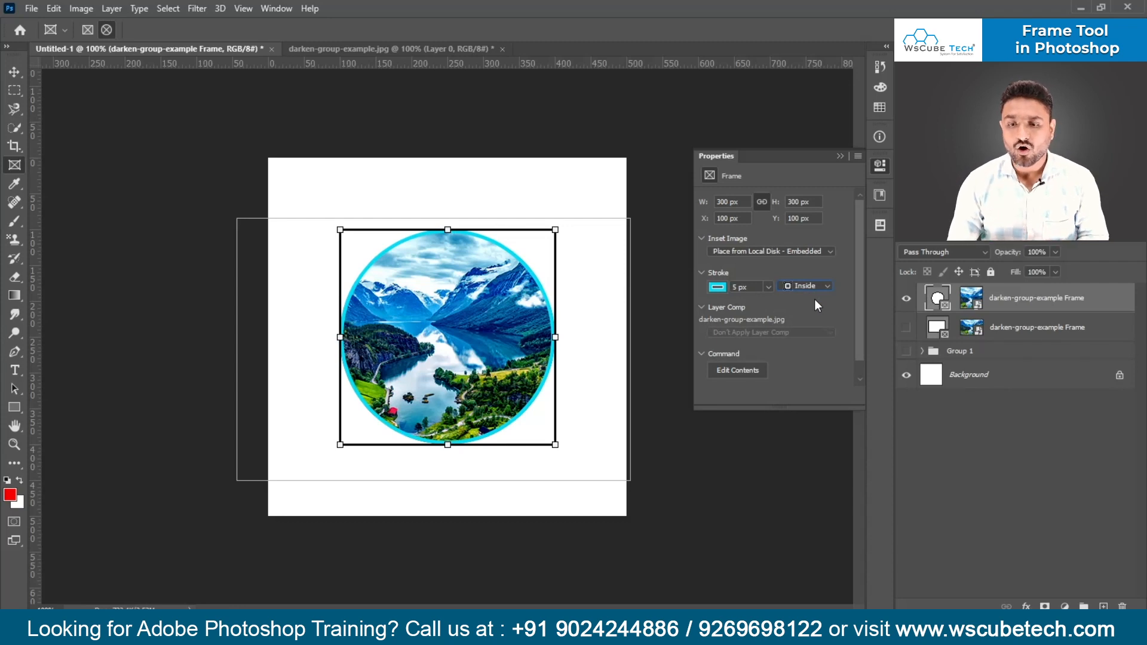
{"action": "left_click", "coordinate": [810, 286]}
{"action": "left_click", "coordinate": [810, 311]}
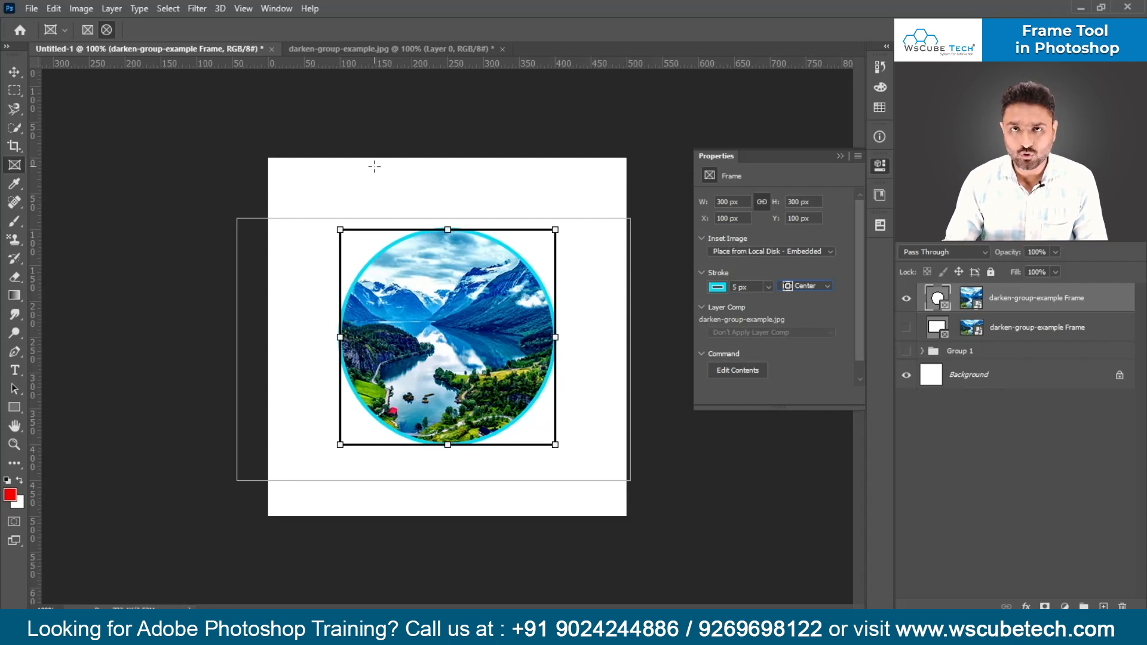
- Review the circular frame's inset image source options, and hide its layer with the properties collapsed
{"action": "left_click", "coordinate": [817, 253]}
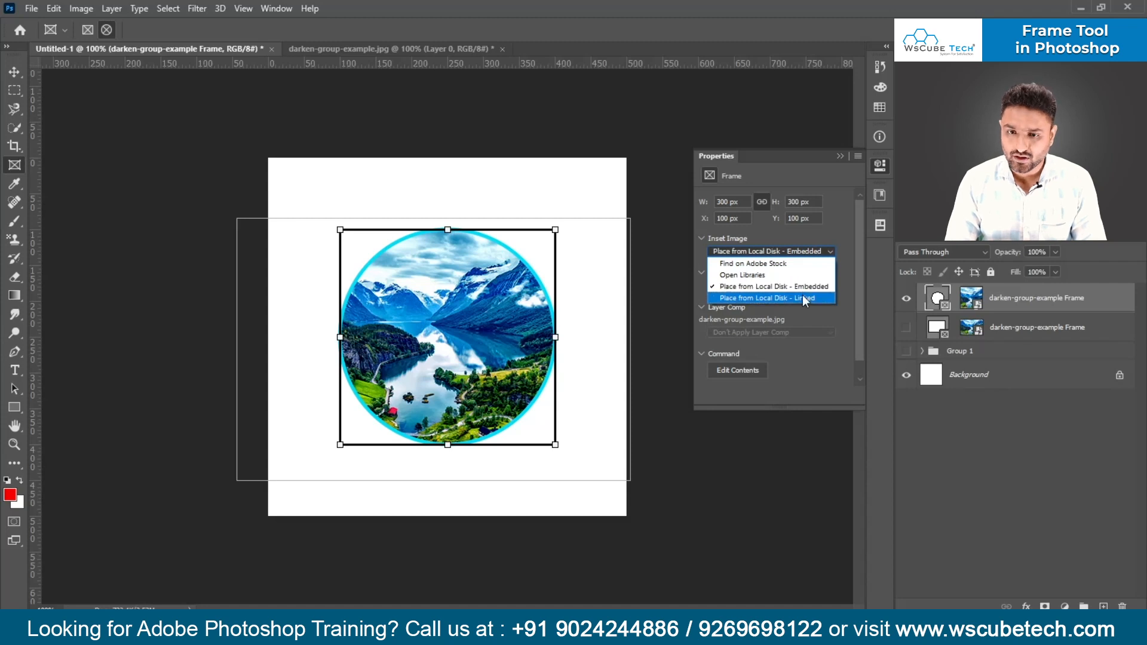
{"action": "key", "text": "Escape"}
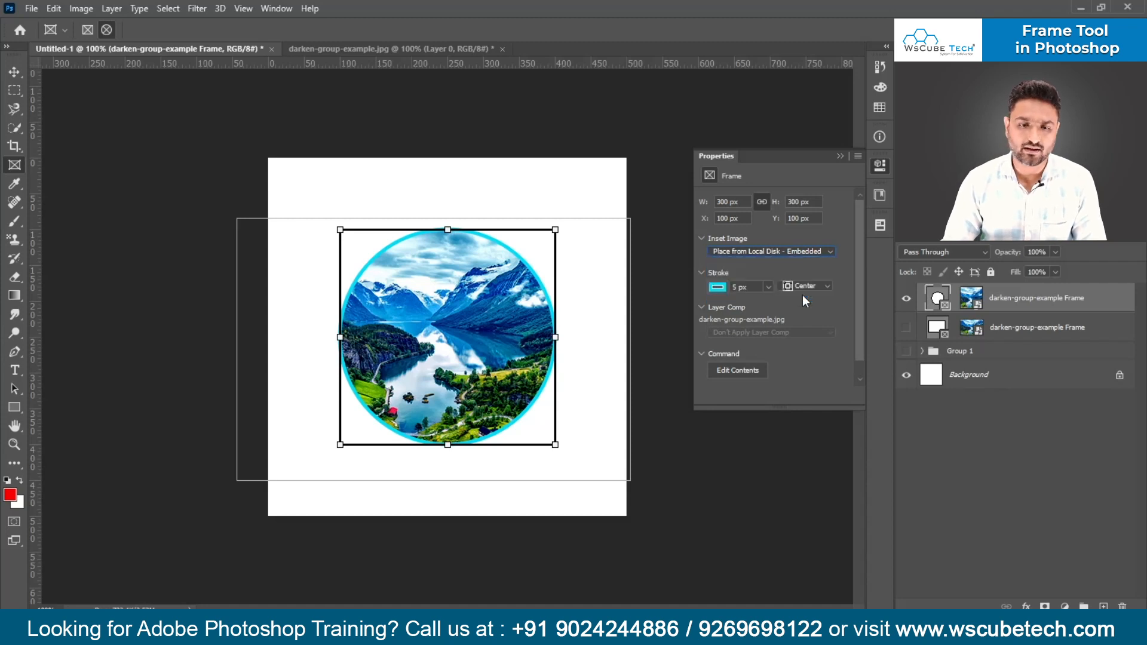
{"action": "left_click", "coordinate": [840, 156]}
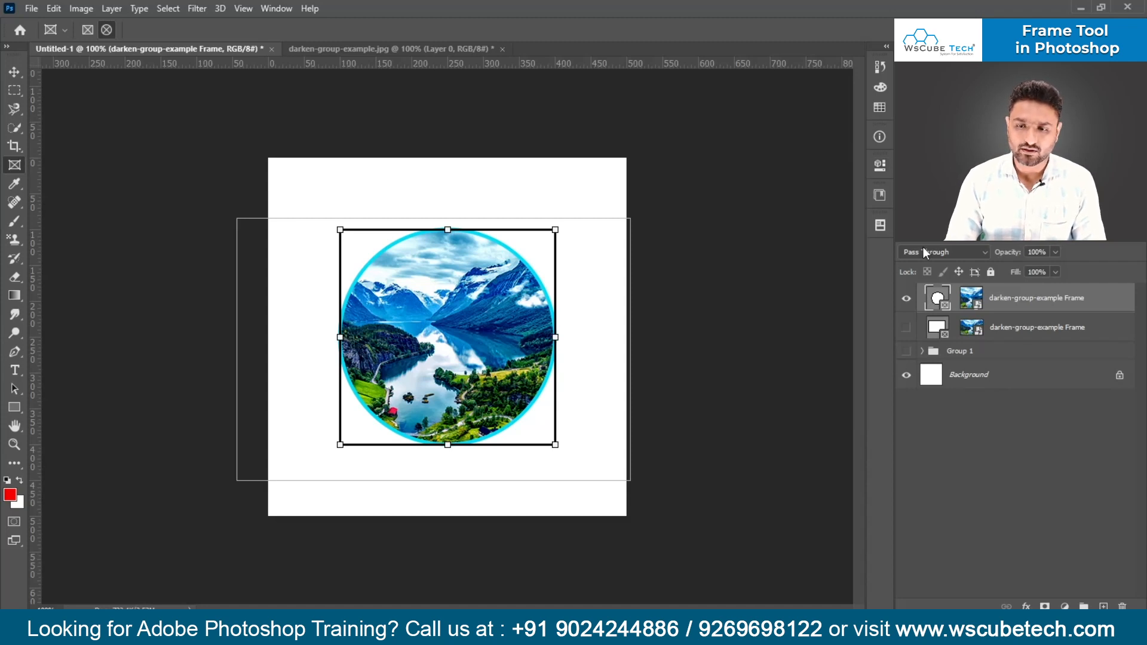
{"action": "left_click", "coordinate": [907, 299]}
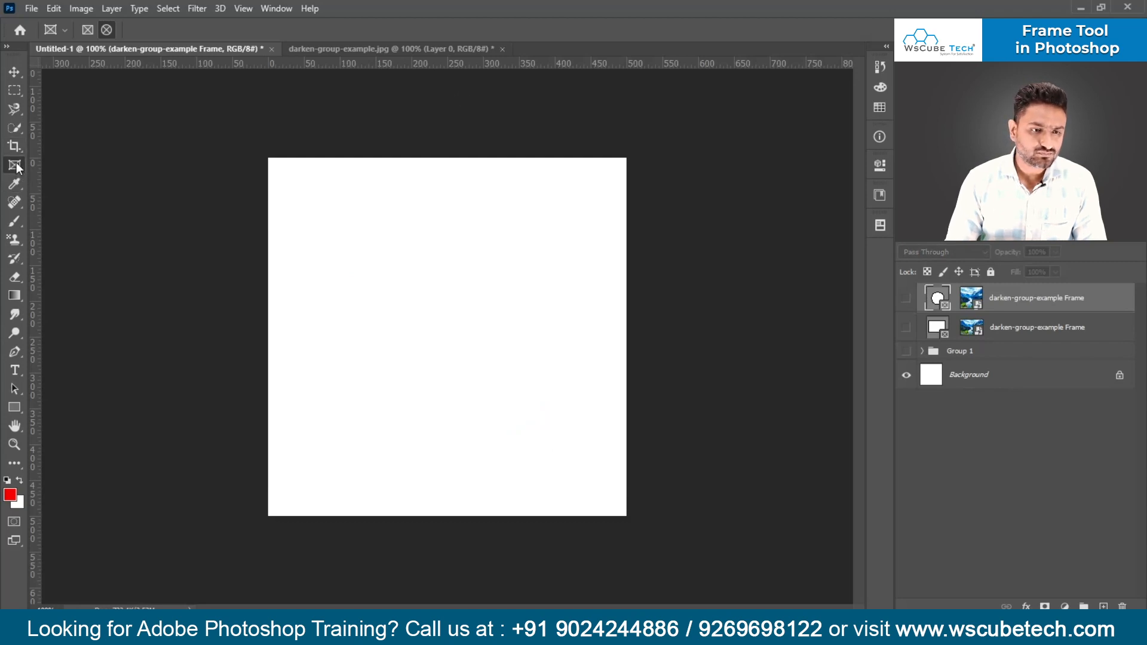
- Replace a trial elliptical frame with a rectangular frame about 189 by 433 px on the empty canvas
{"action": "left_click_drag", "start_coordinate": [309, 164], "coordinate": [470, 499]}
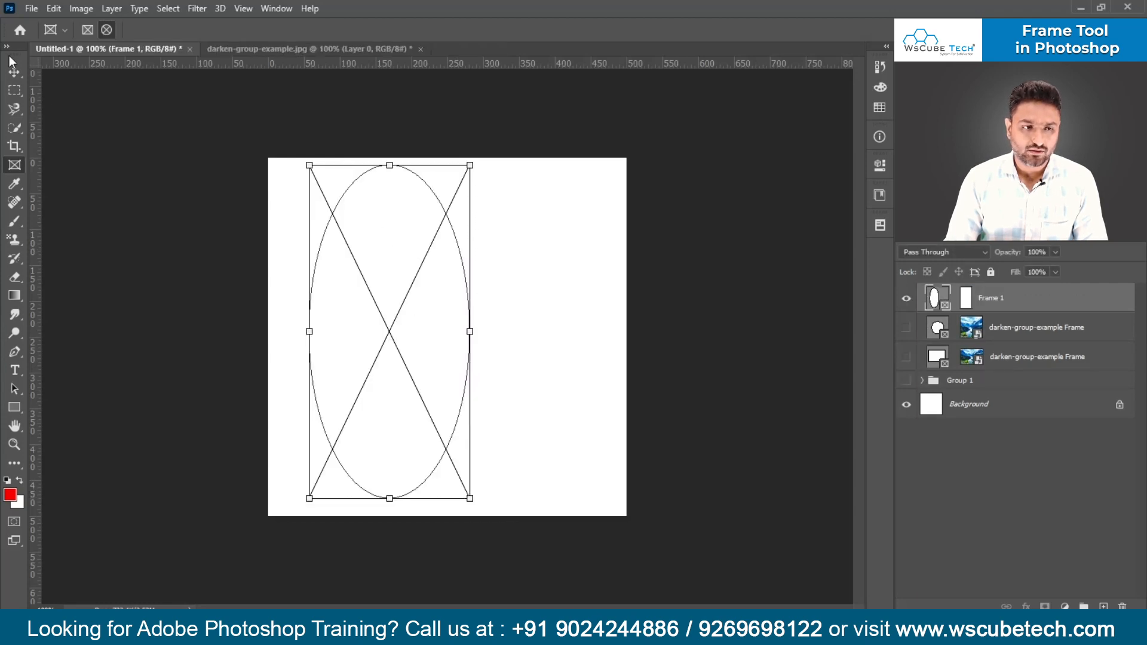
{"action": "key", "text": "ctrl+z"}
{"action": "left_click", "coordinate": [86, 31]}
{"action": "left_click_drag", "start_coordinate": [349, 181], "coordinate": [485, 492]}
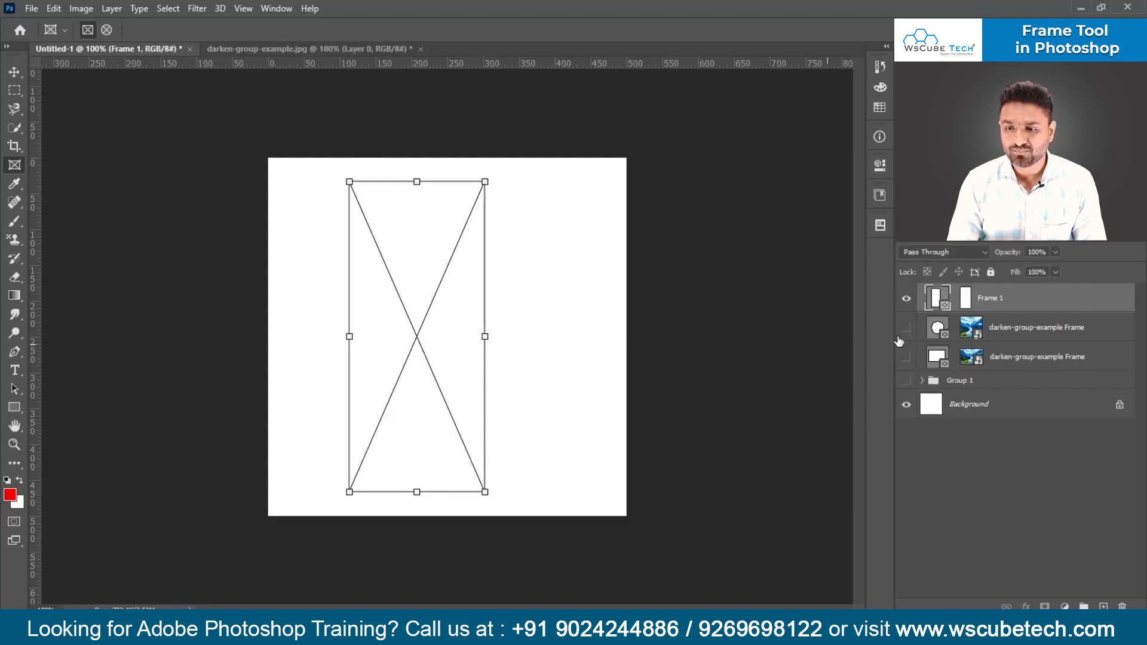
- Place 1s-wireframe.psd from the local disk into the rectangular frame as an embedded image
{"action": "left_click", "coordinate": [879, 167]}
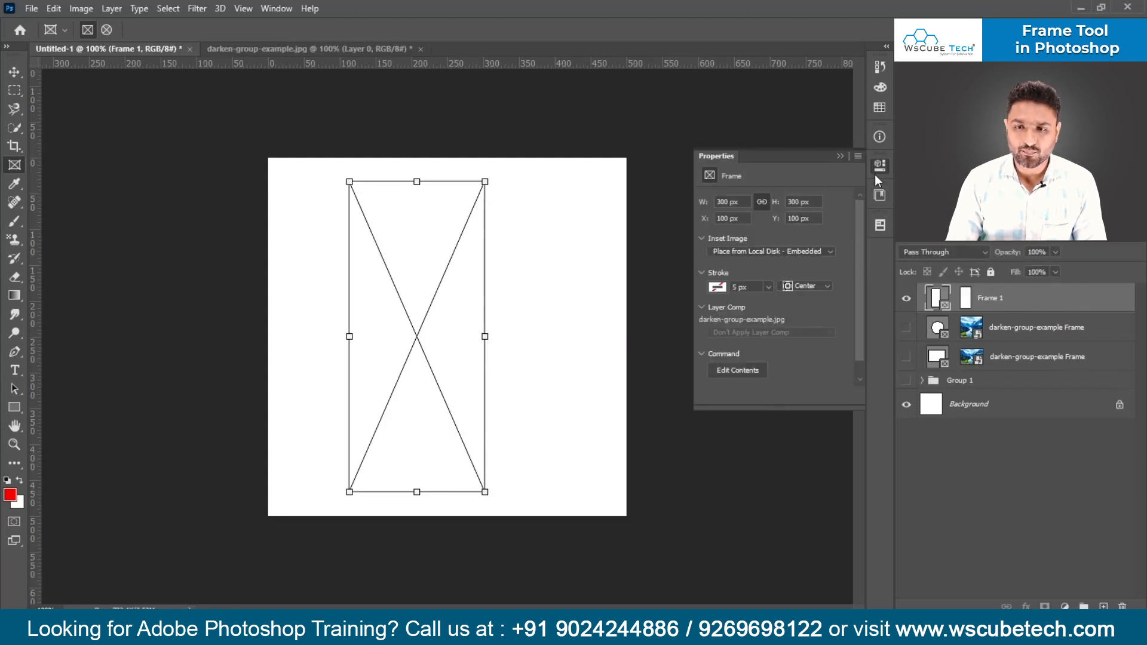
{"action": "left_click", "coordinate": [752, 252]}
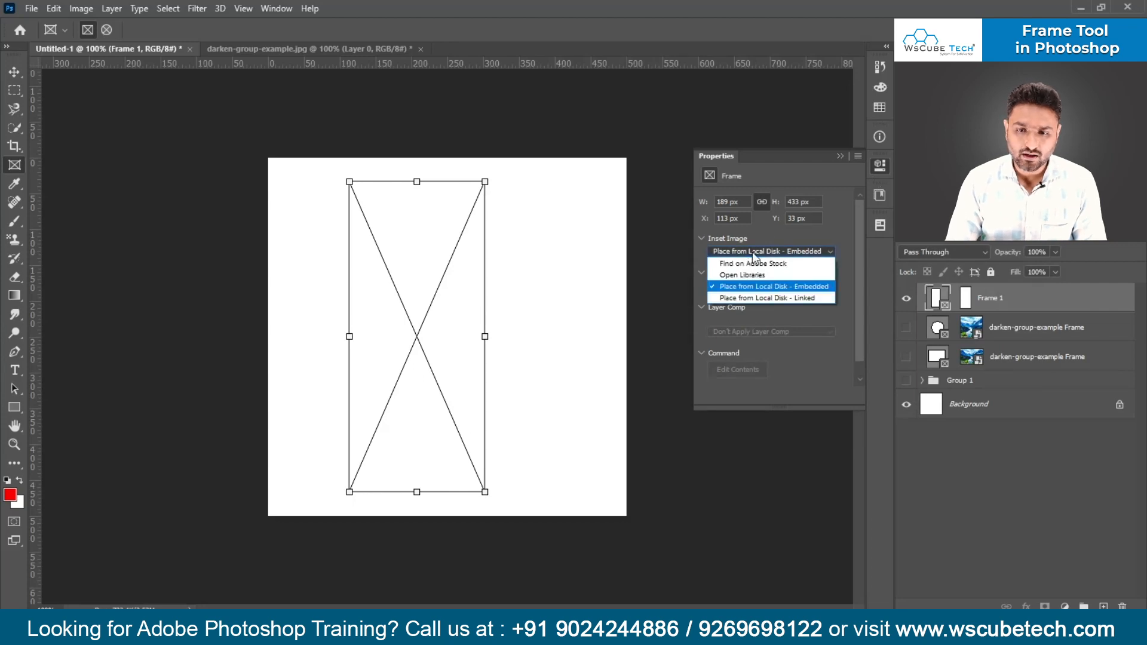
{"action": "left_click", "coordinate": [756, 289]}
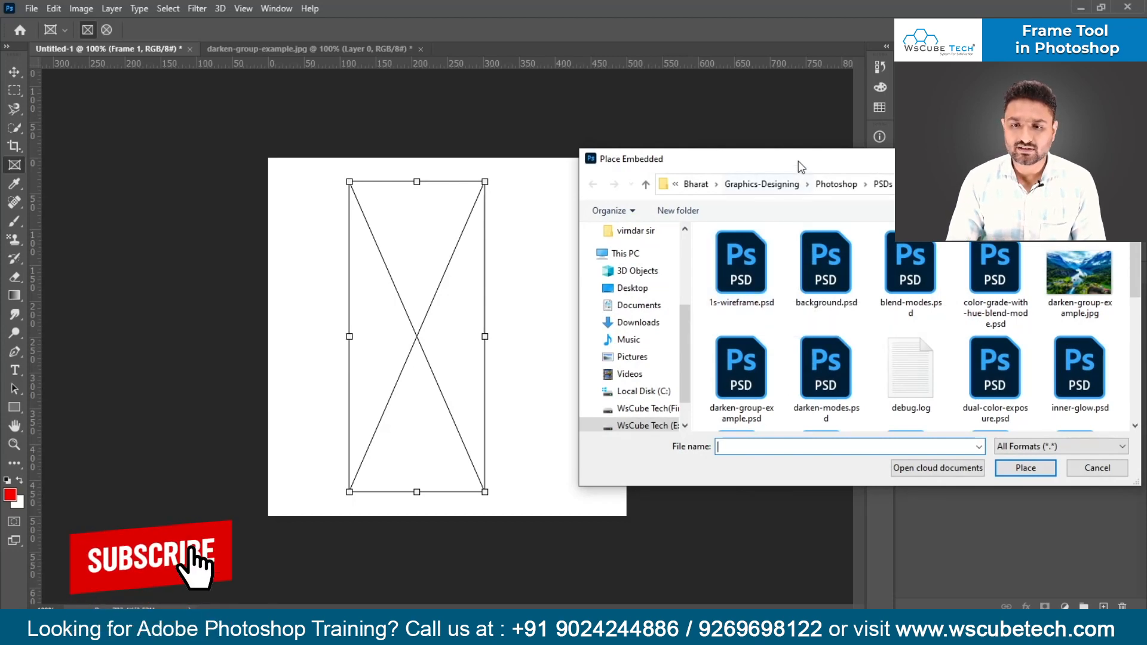
{"action": "left_click_drag", "start_coordinate": [799, 168], "coordinate": [311, 118]}
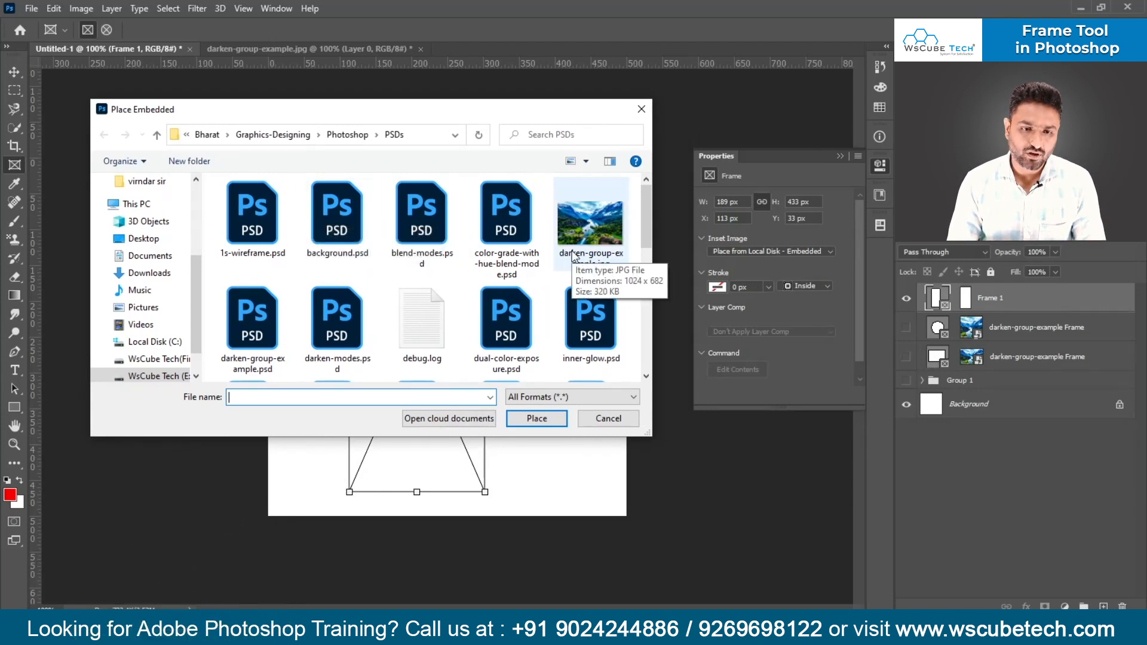
{"action": "double_click", "coordinate": [261, 215]}
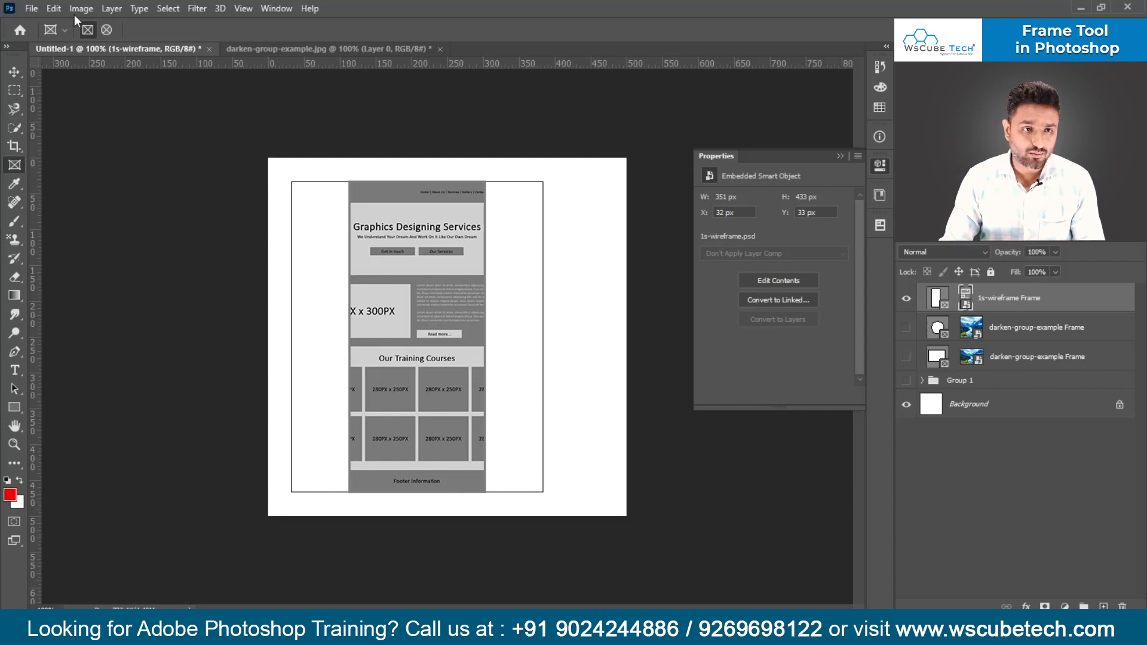
- Open 1s-wireframe.psd from the PSDs folder as its own document
{"action": "left_click", "coordinate": [31, 8]}
{"action": "left_click", "coordinate": [48, 37]}
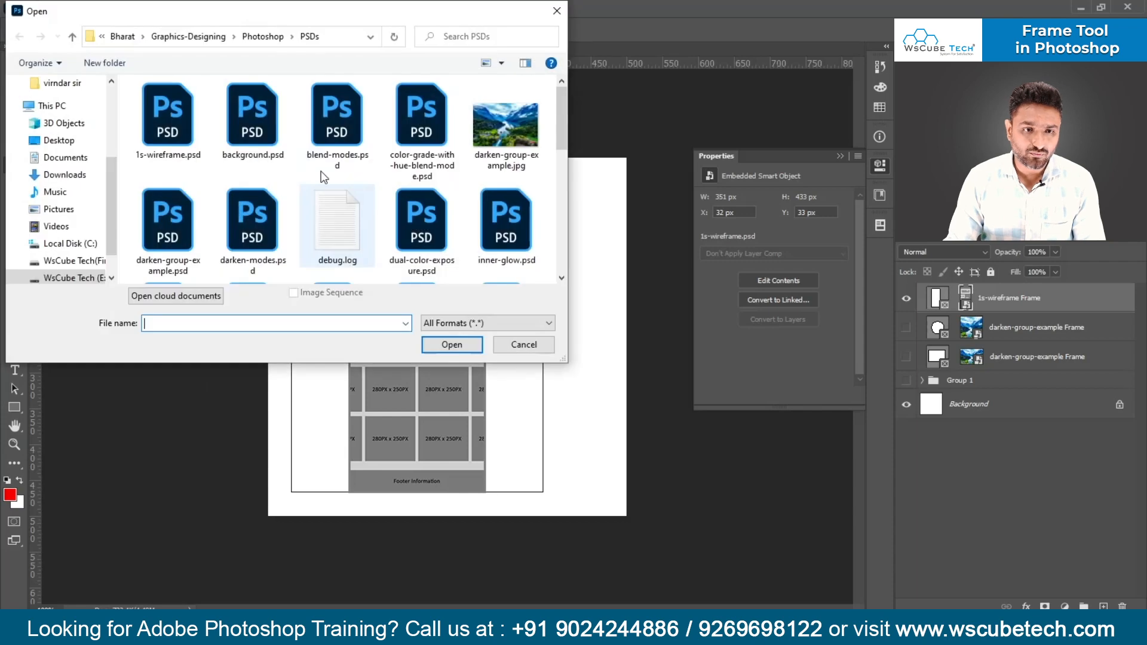
{"action": "double_click", "coordinate": [178, 114]}
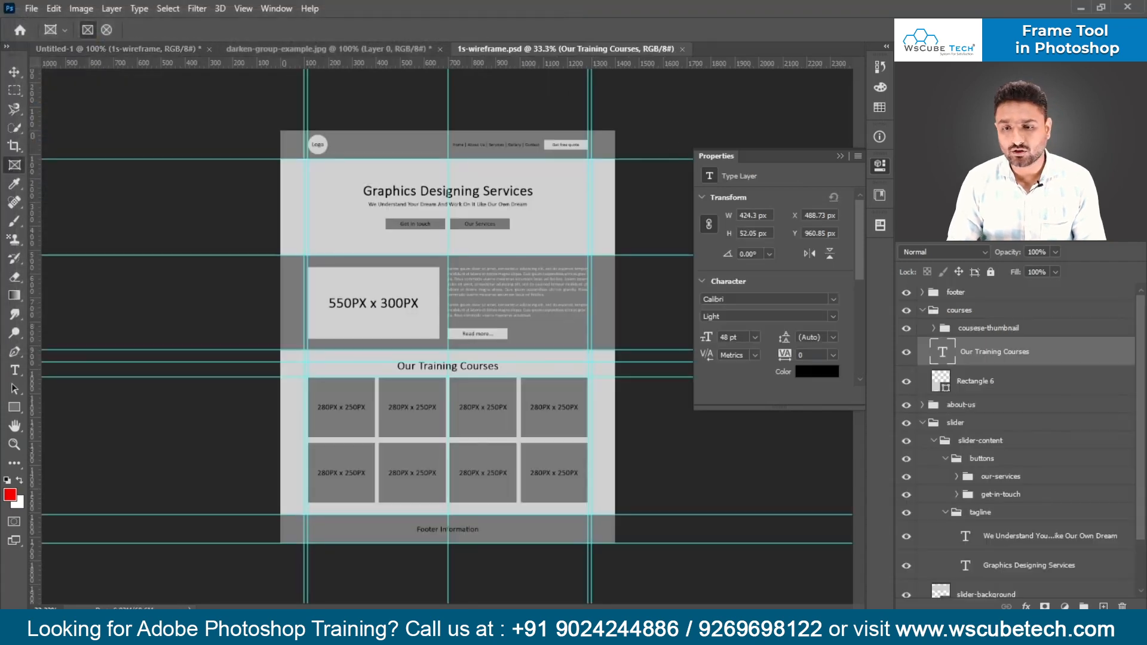
- Collapse the properties and the slider and courses layer groups in 1s-wireframe.psd to show only its top-level groups
{"action": "left_click", "coordinate": [840, 156]}
{"action": "scroll", "coordinate": [986, 397], "scroll_direction": "down", "scroll_amount": 2}
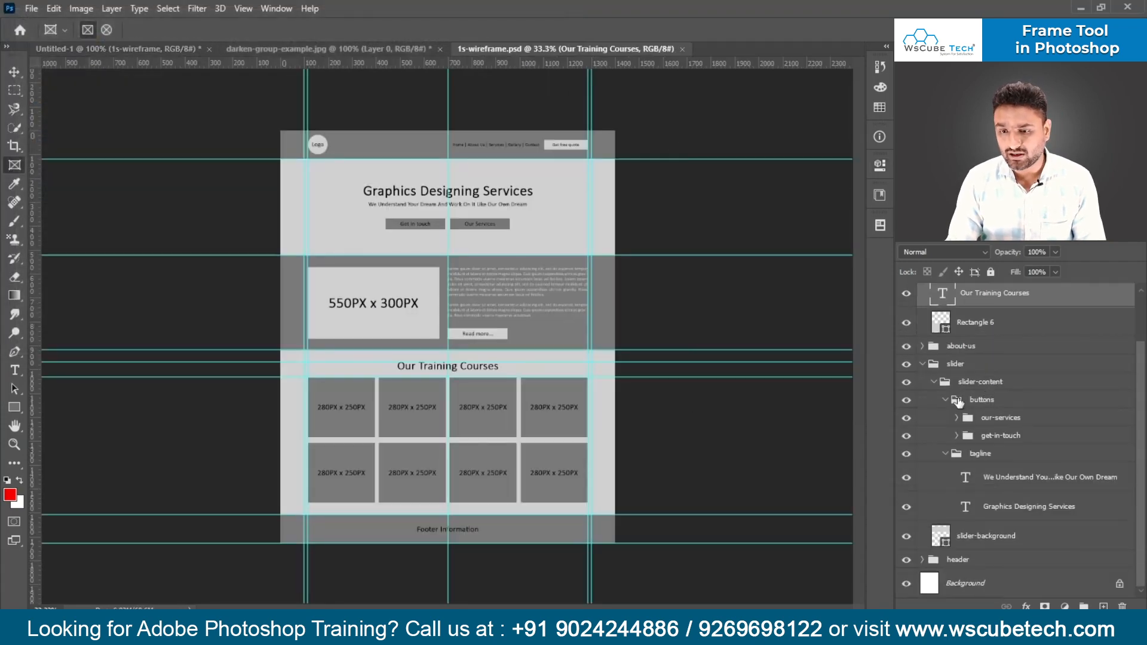
{"action": "left_click", "coordinate": [940, 384]}
{"action": "left_click", "coordinate": [923, 364]}
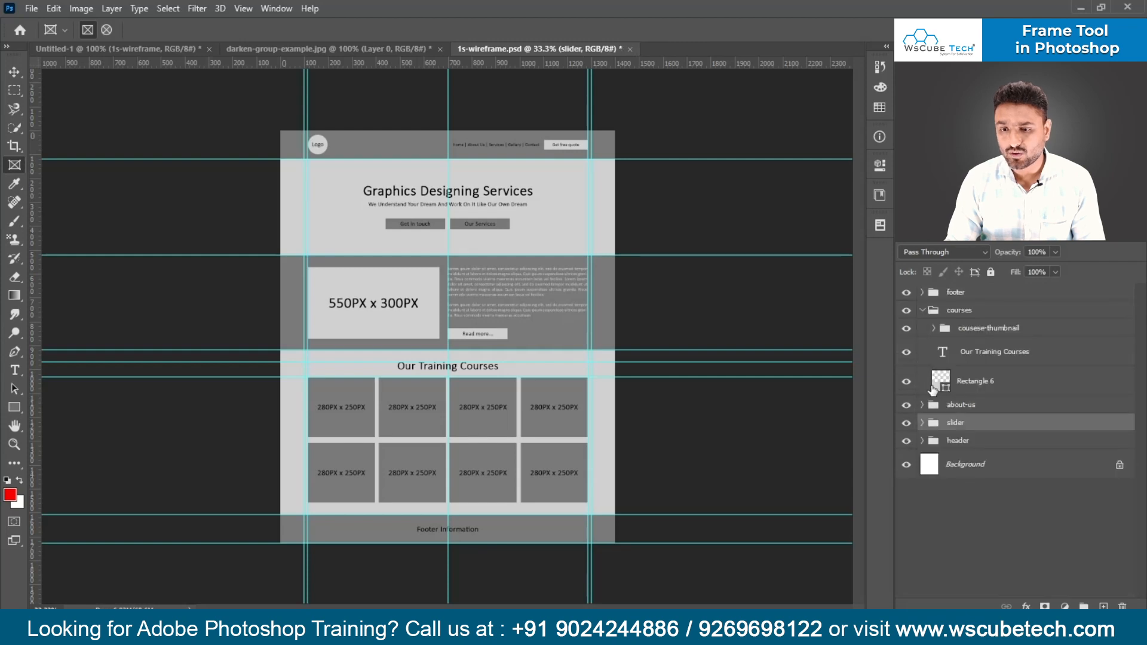
{"action": "left_click", "coordinate": [922, 310]}
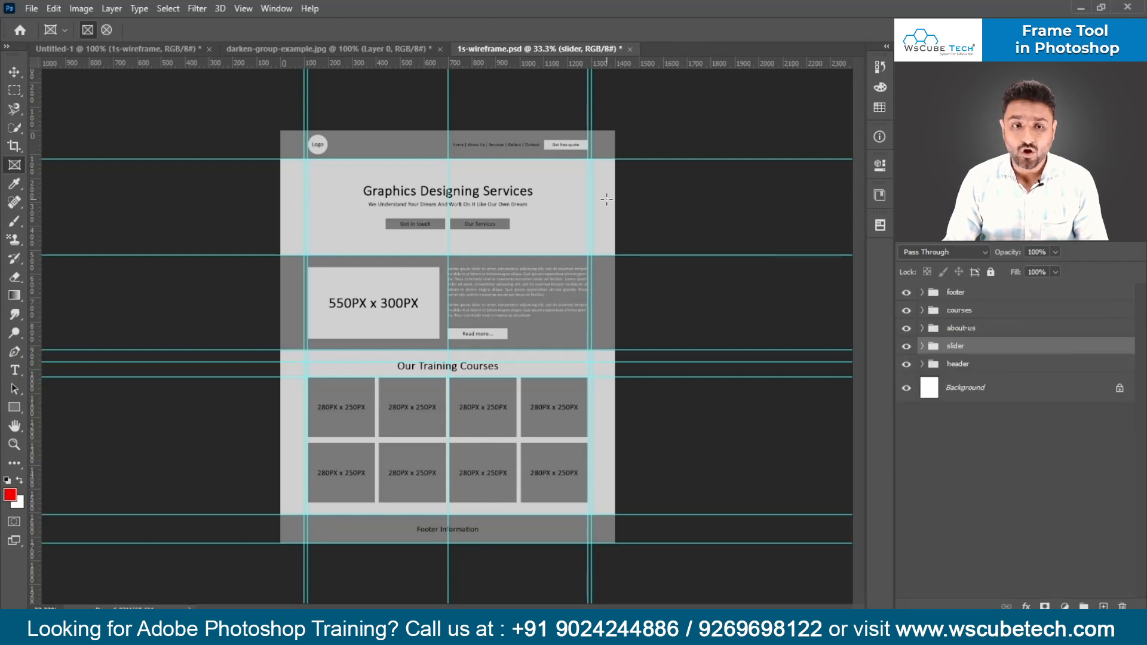
- Compare the single embedded frame layer in Untitled-1 with the layer groups of the opened 1s-wireframe.psd
{"action": "left_click", "coordinate": [174, 48]}
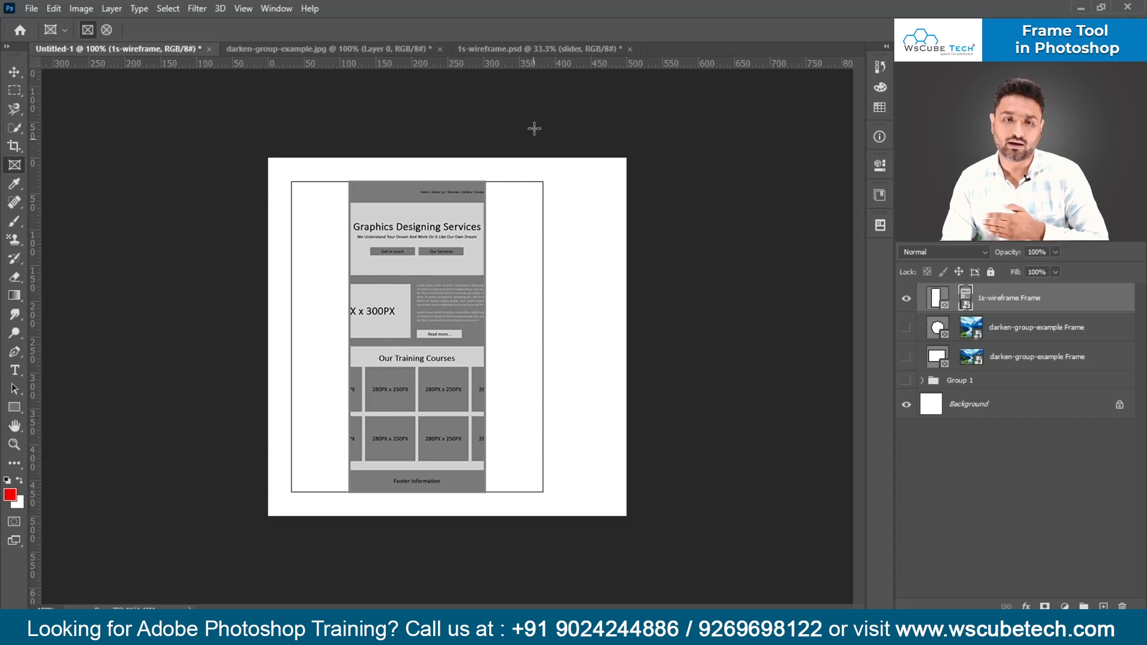
{"action": "left_click", "coordinate": [541, 49]}
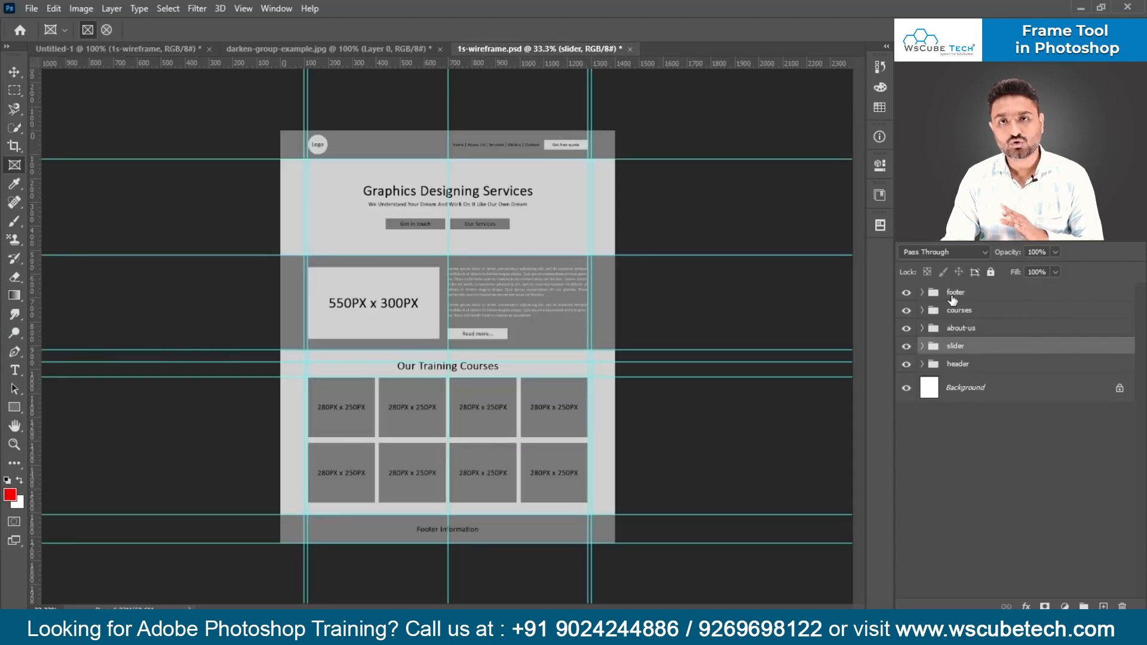
{"action": "left_click", "coordinate": [167, 51]}
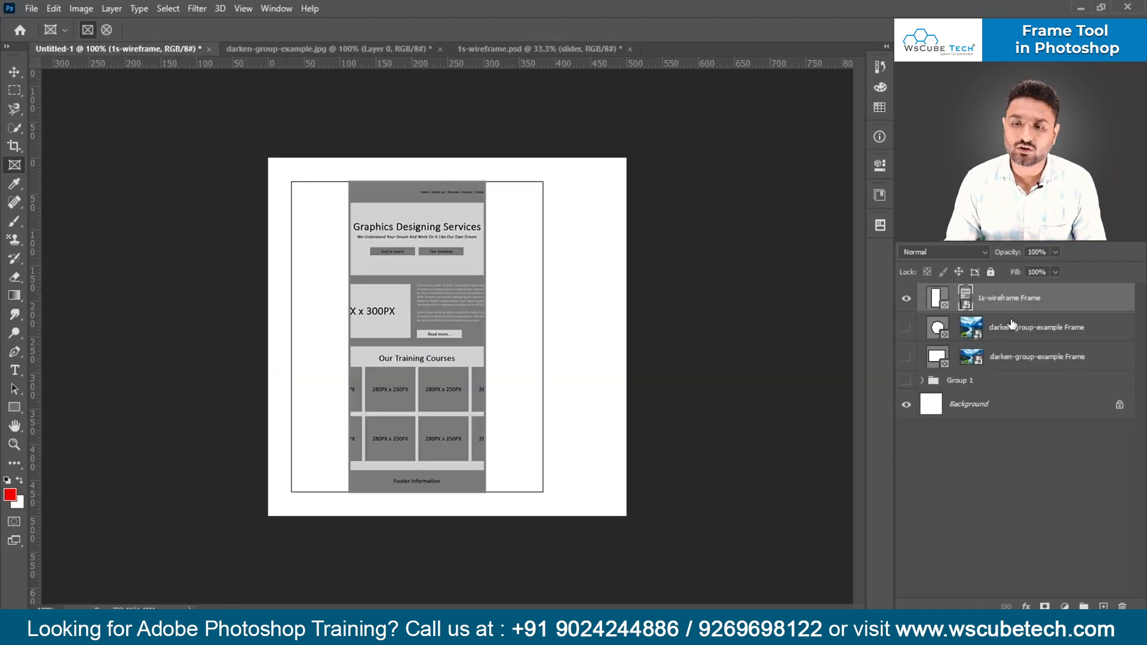
- Review the frame properties of the 1s-wireframe frame in Untitled-1, including its inset image source, and collapse them again
{"action": "left_click", "coordinate": [875, 197]}
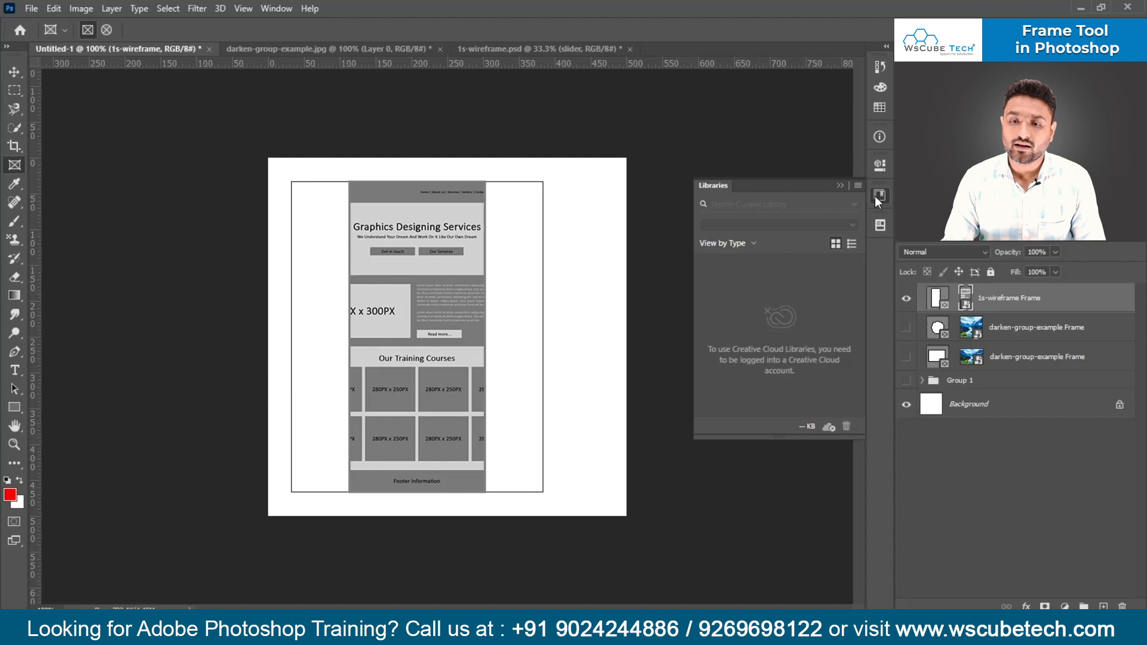
{"action": "left_click", "coordinate": [879, 166]}
{"action": "left_click", "coordinate": [937, 302]}
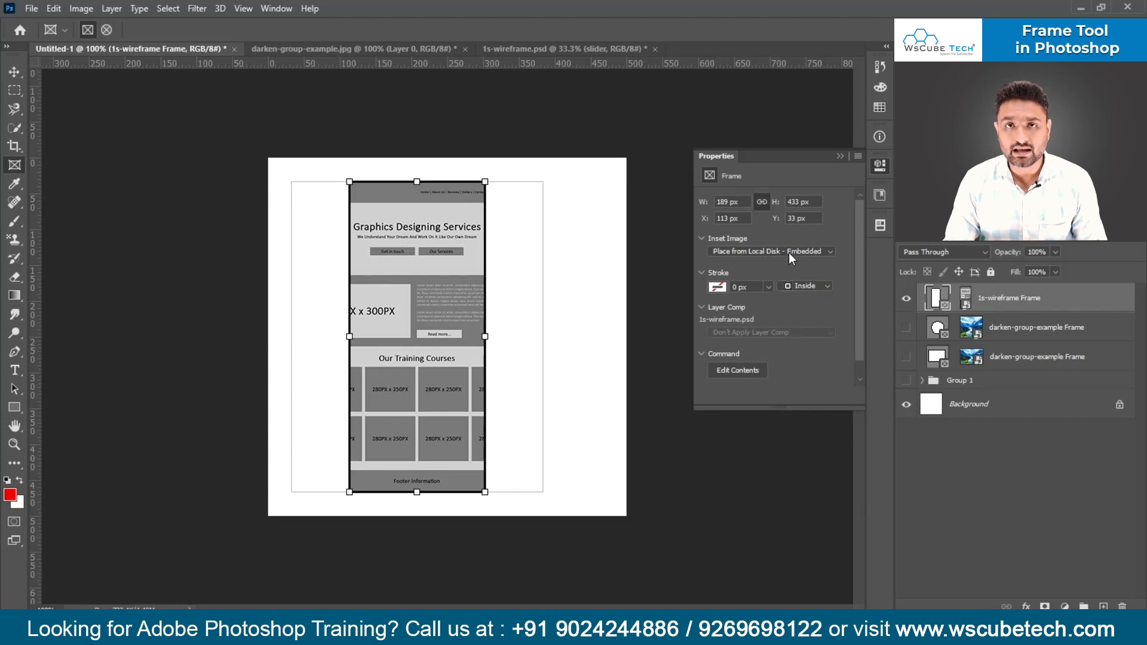
{"action": "left_click", "coordinate": [839, 156]}
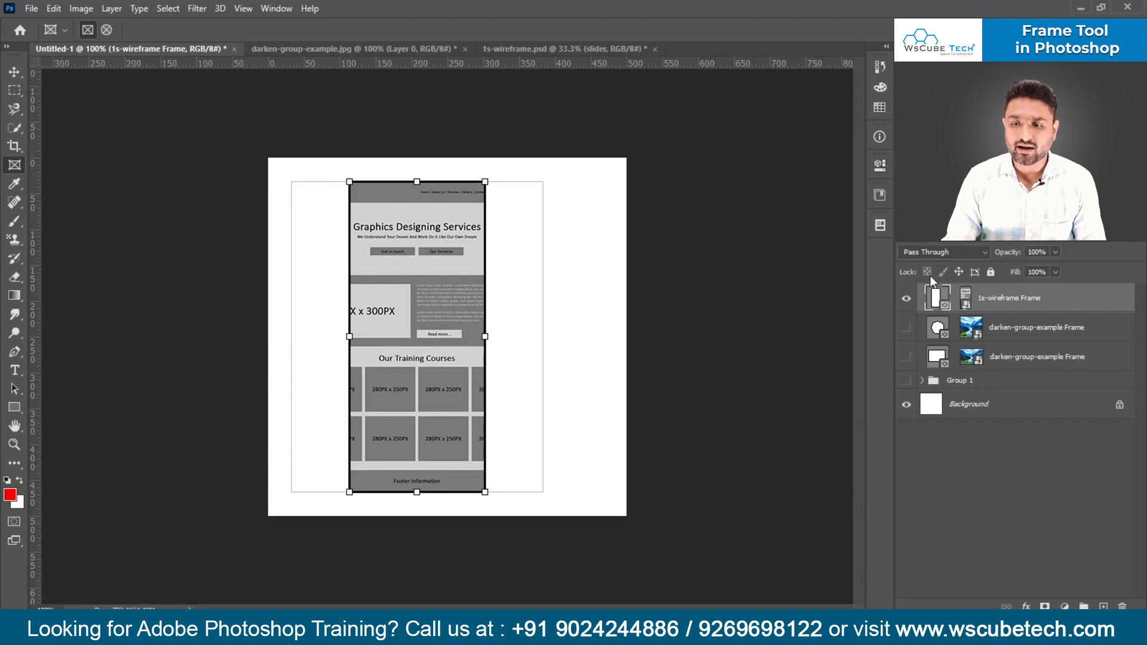
- Open the embedded wireframe contents of the 1s-wireframe frame in a separate document and return to Untitled-1
{"action": "left_click", "coordinate": [965, 296]}
{"action": "double_click", "coordinate": [965, 293]}
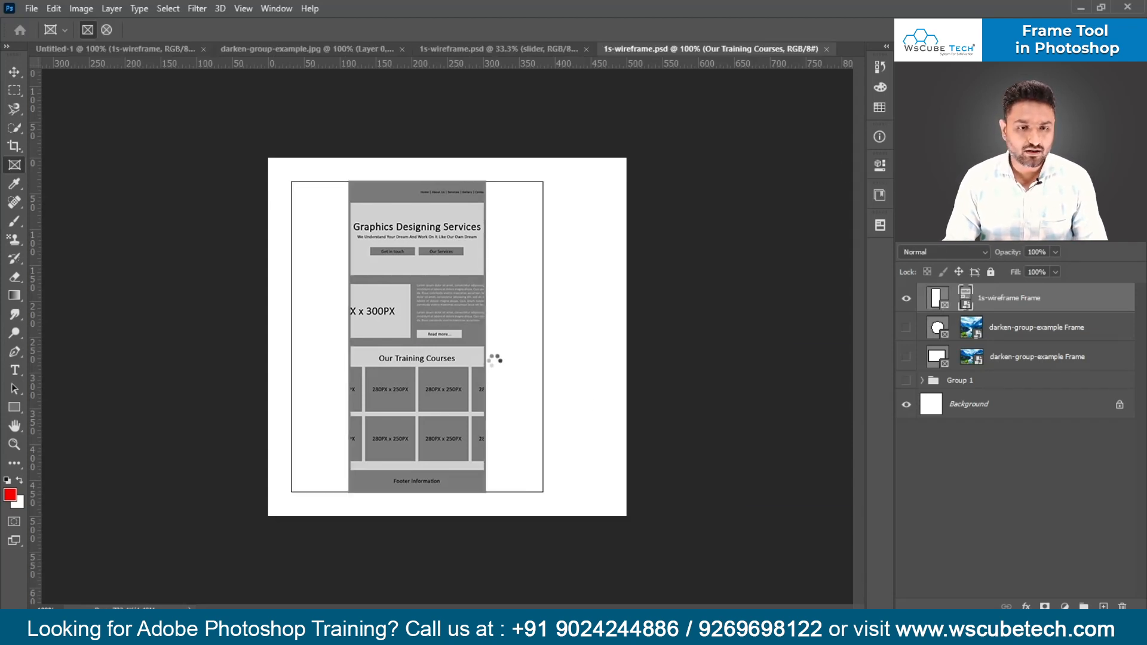
{"action": "key", "text": "ctrl+t"}
{"action": "left_click", "coordinate": [148, 49]}
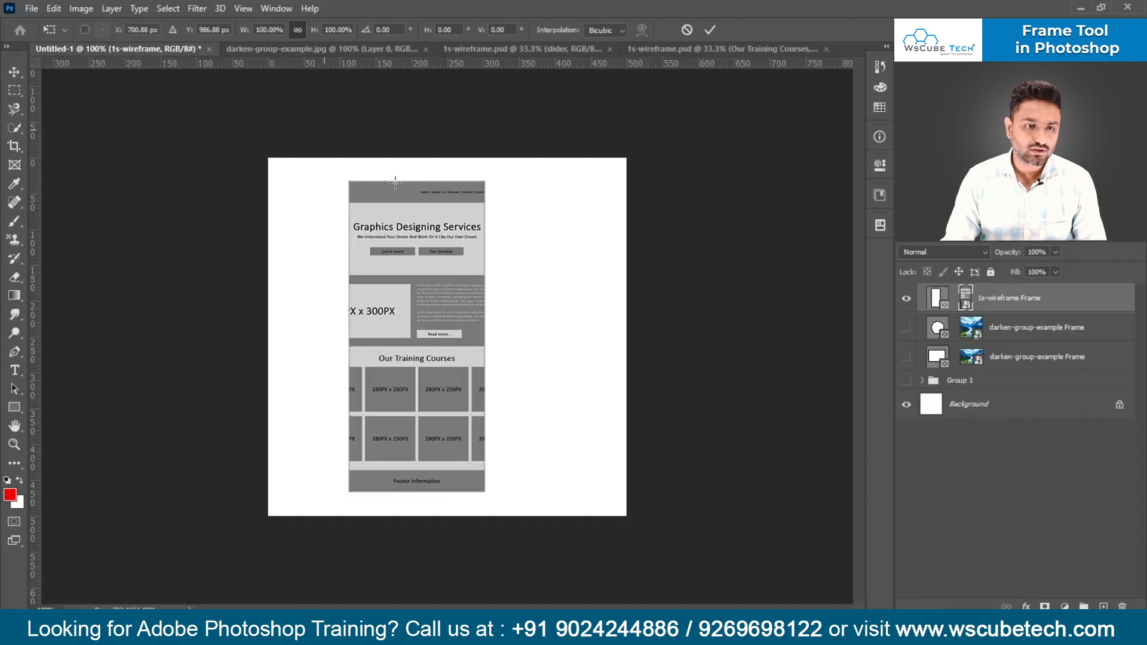
- Free-transform the wireframe image inside its frame, scaling it proportionally to about 28.87% and centring it vertically on the canvas
{"action": "key", "text": "ctrl+t"}
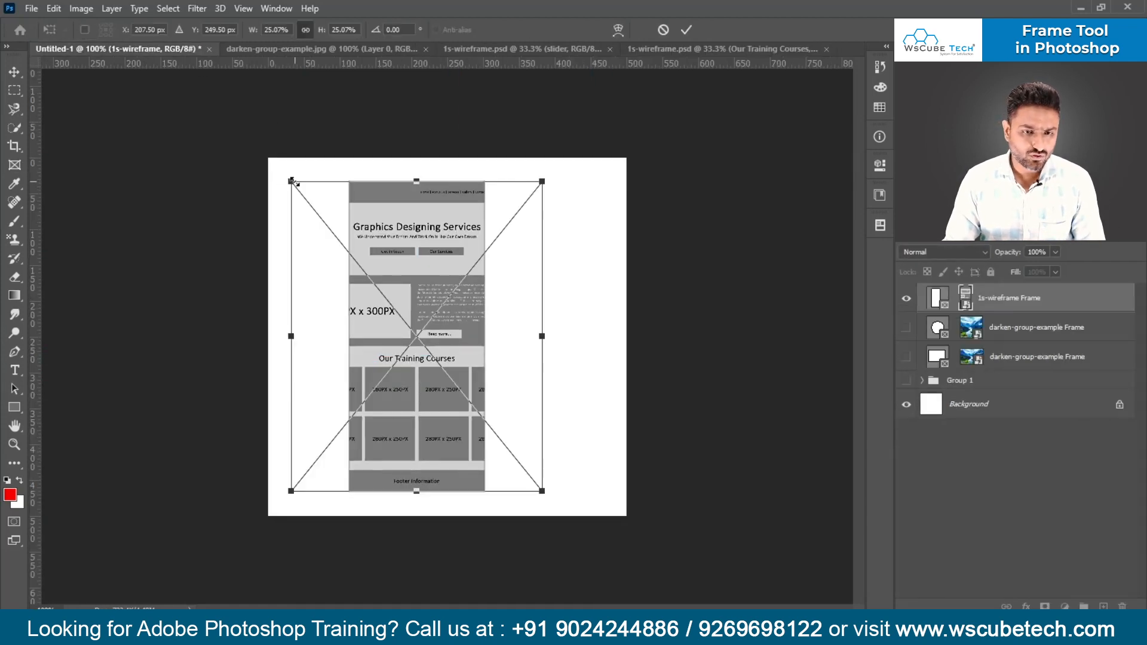
{"action": "left_click_drag", "start_coordinate": [291, 181], "coordinate": [319, 216]}
{"action": "left_click_drag", "start_coordinate": [412, 278], "coordinate": [405, 233]}
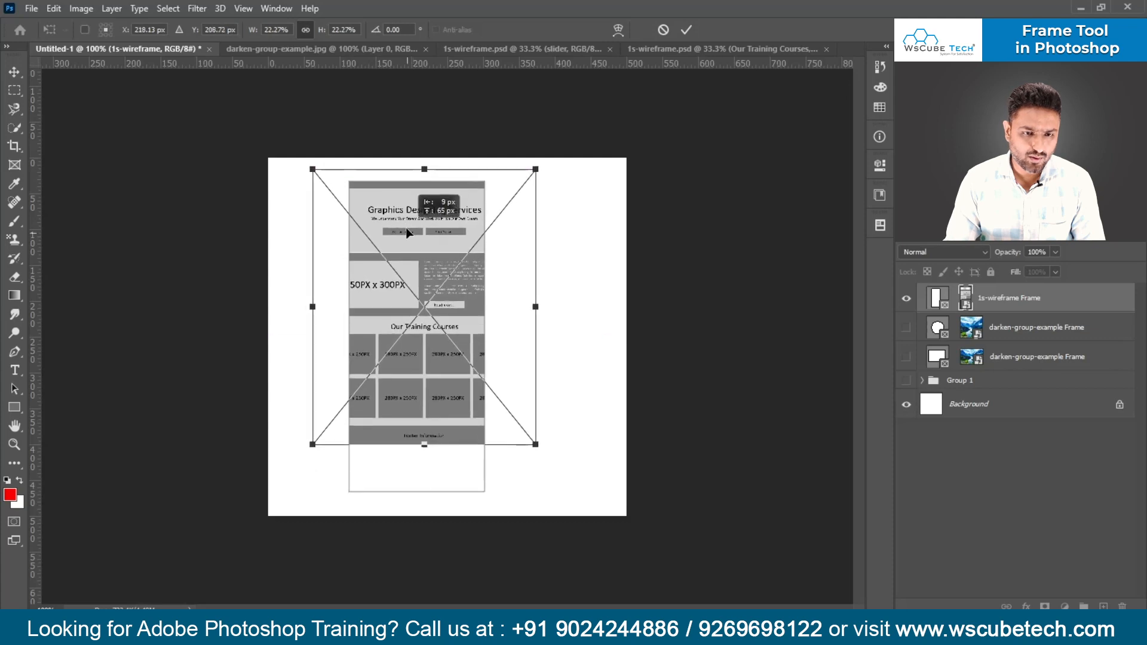
{"action": "left_click_drag", "start_coordinate": [312, 169], "coordinate": [298, 151]}
{"action": "left_click_drag", "start_coordinate": [423, 449], "coordinate": [440, 504]}
{"action": "left_click_drag", "start_coordinate": [412, 414], "coordinate": [438, 418]}
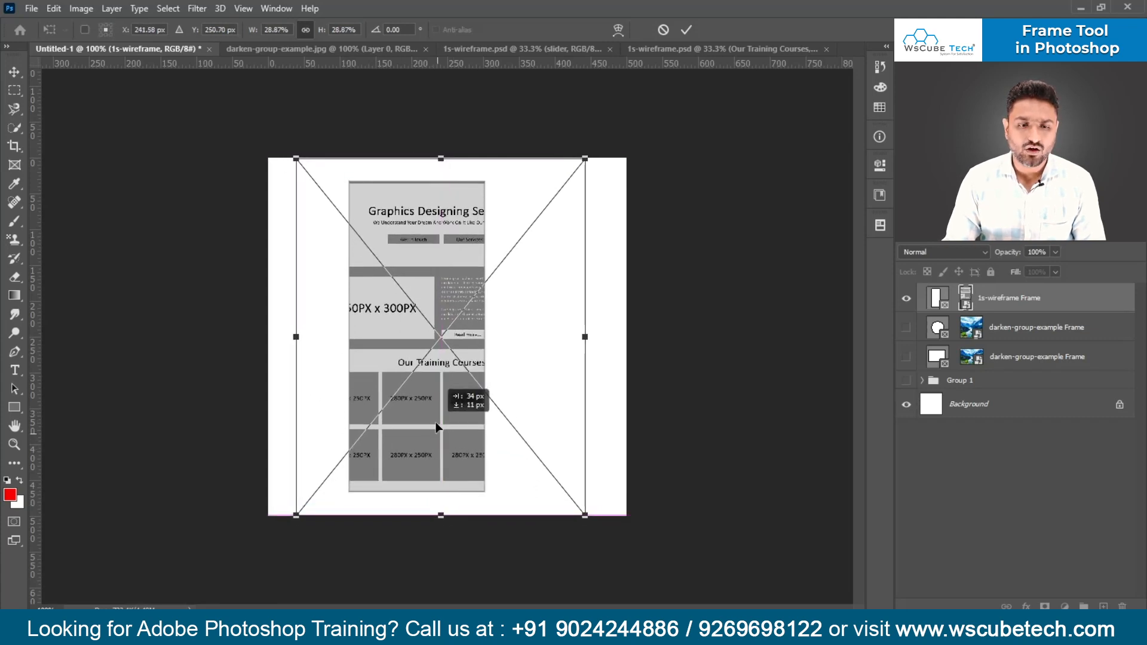
{"action": "key", "text": "Return"}
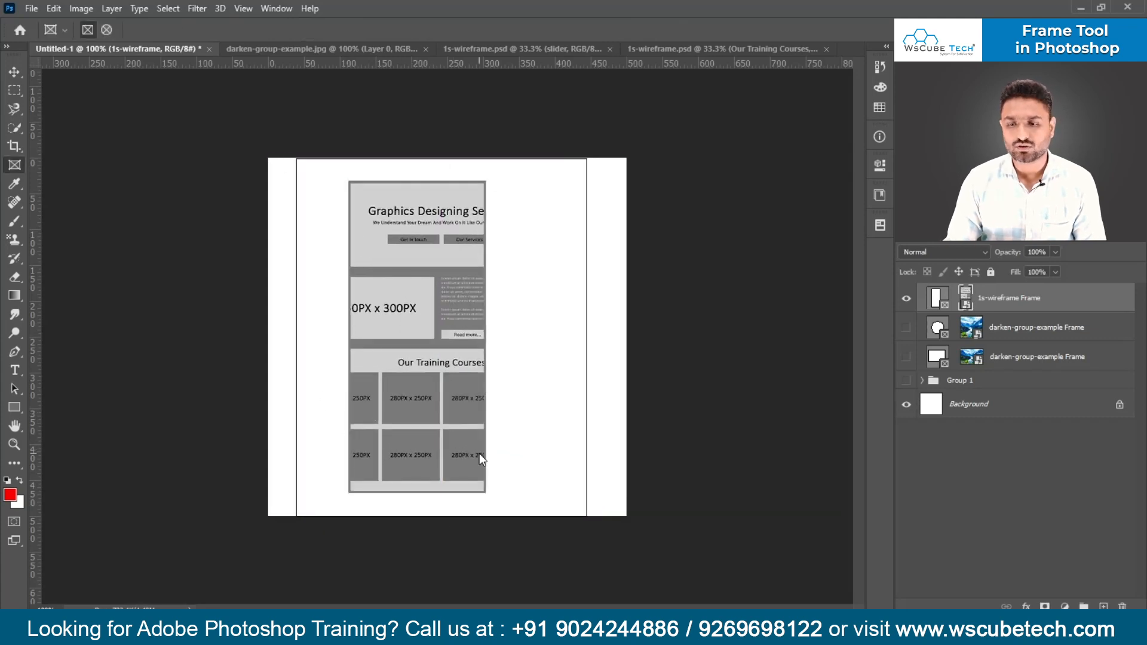
- Enlarge the 1s-wireframe frame itself proportionally to about 178% so more of the wireframe's width shows, and activate the Move tool
{"action": "left_click", "coordinate": [937, 297]}
{"action": "key", "text": "ctrl+t"}
{"action": "left_click_drag", "start_coordinate": [487, 338], "coordinate": [558, 337]}
{"action": "left_click_drag", "start_coordinate": [350, 341], "coordinate": [318, 338]}
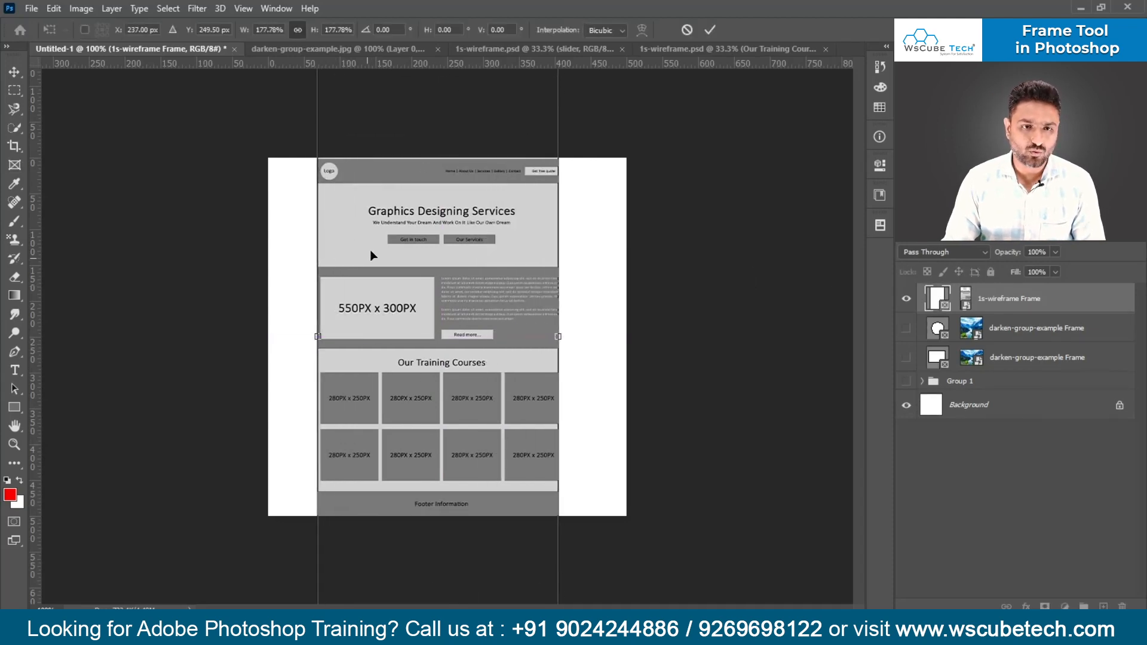
{"action": "left_click", "coordinate": [302, 26]}
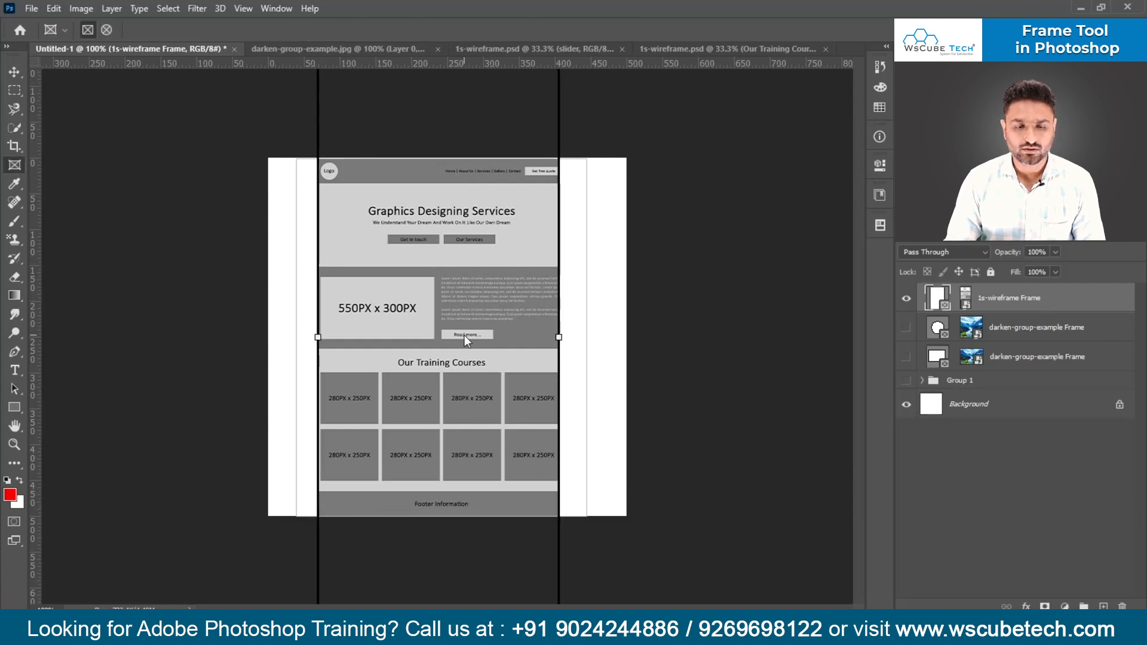
{"action": "key", "text": "Return"}
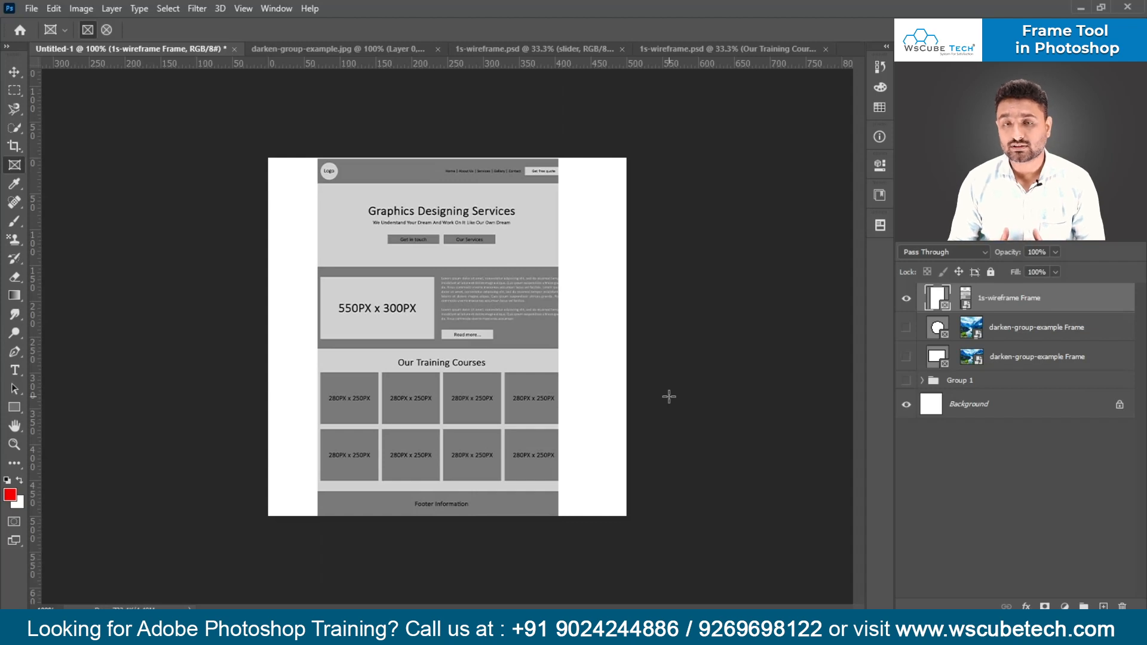
{"action": "left_click_drag", "start_coordinate": [669, 397], "coordinate": [760, 221]}
{"action": "left_click", "coordinate": [15, 73]}
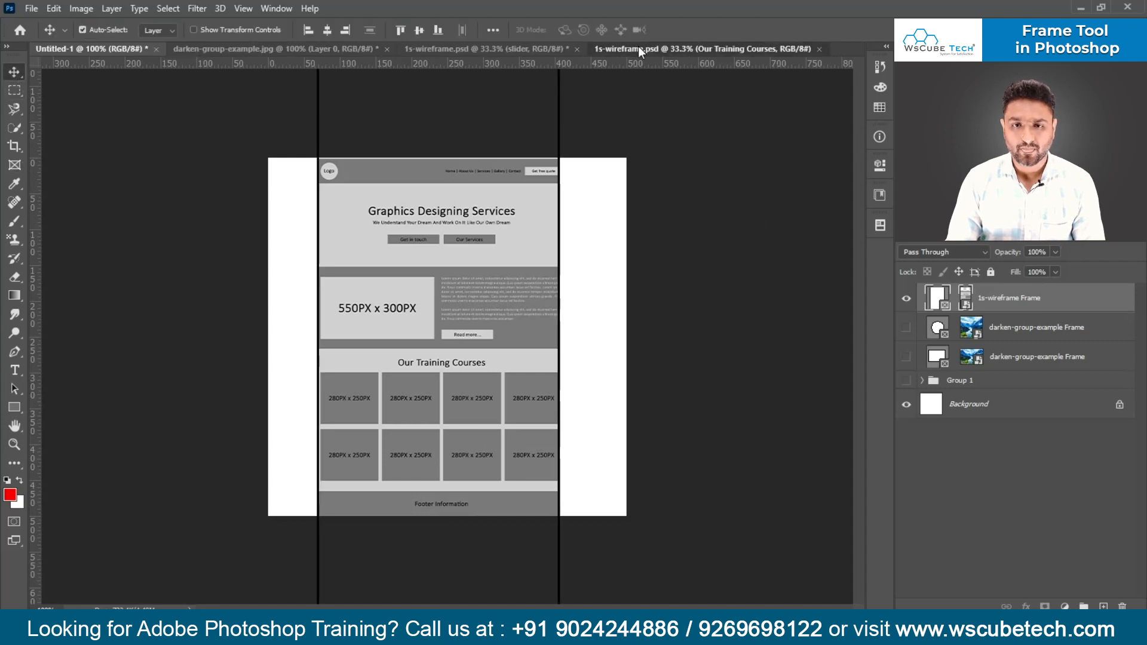
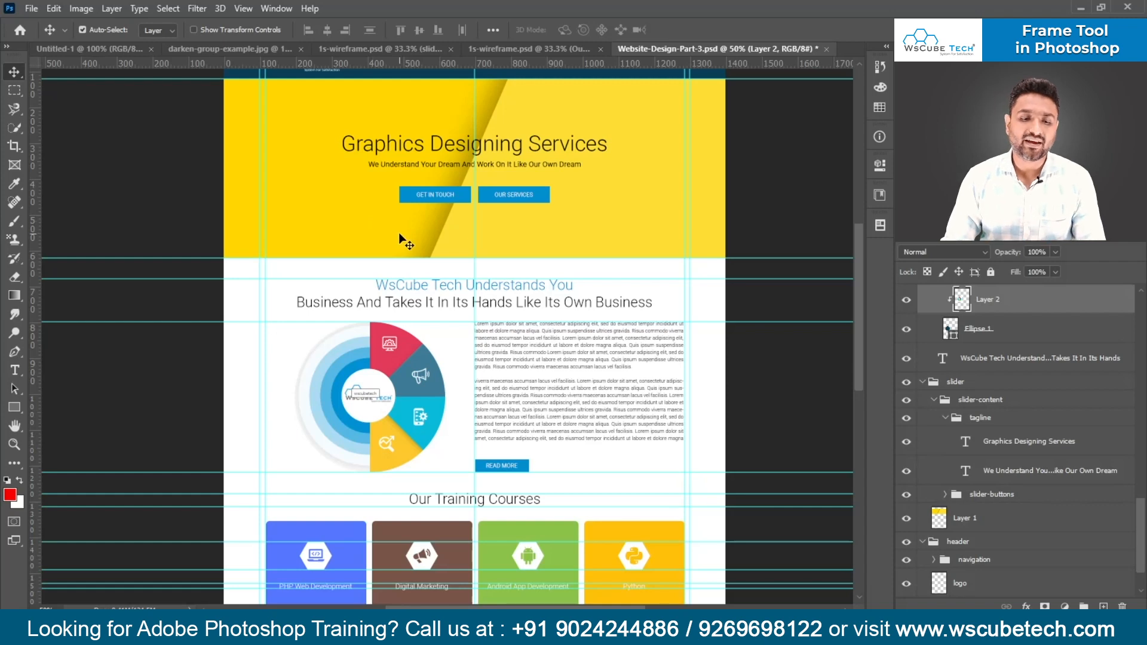
- Look further down the Website-Design-Part-3.psd layout and return to the Untitled-1 document
{"action": "scroll", "coordinate": [399, 233], "scroll_direction": "down", "scroll_amount": 1}
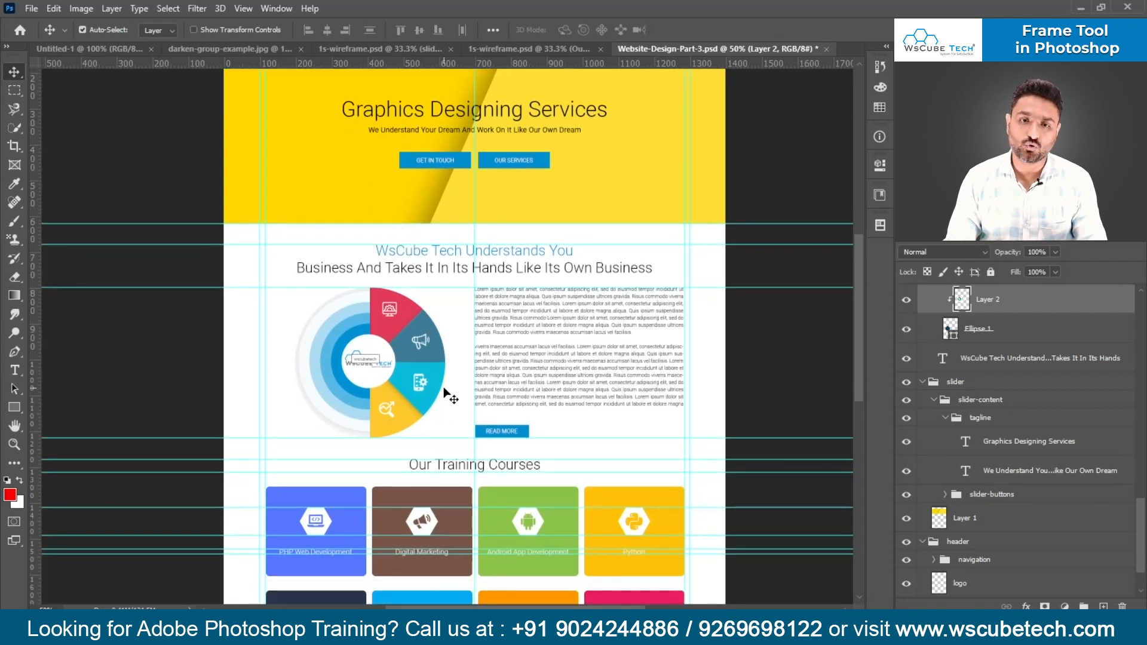
{"action": "left_click", "coordinate": [140, 46]}
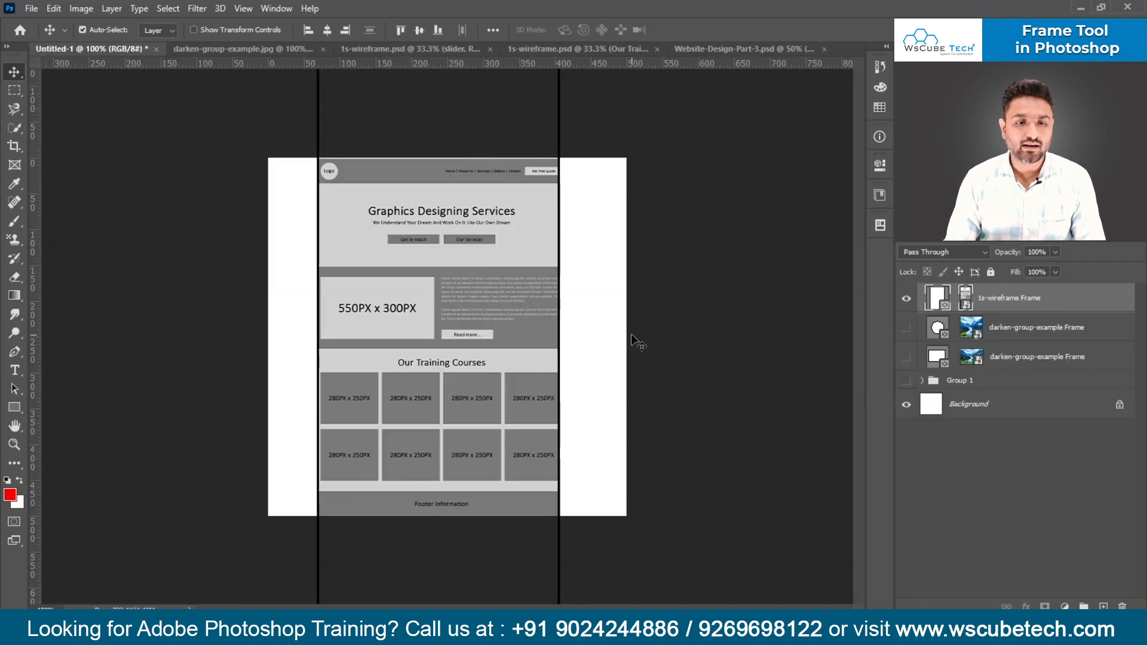
{"action": "key", "text": "ctrl+t"}
{"action": "key", "text": "ctrl+minus"}
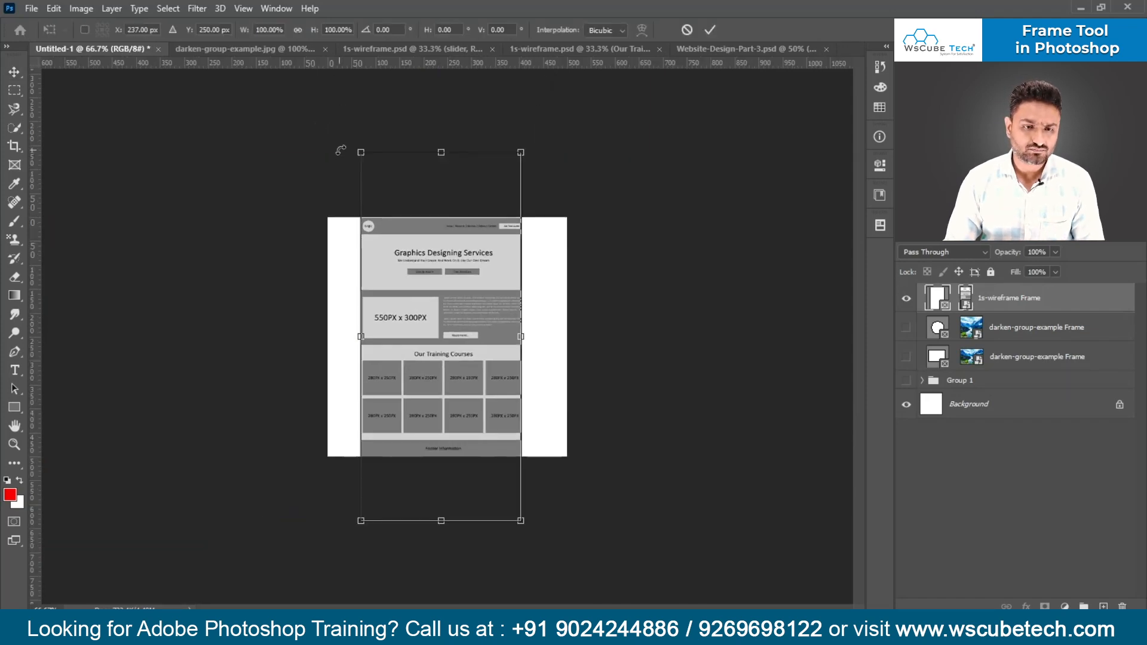
{"action": "left_click_drag", "start_coordinate": [411, 153], "coordinate": [412, 290]}
{"action": "key", "text": "Escape"}
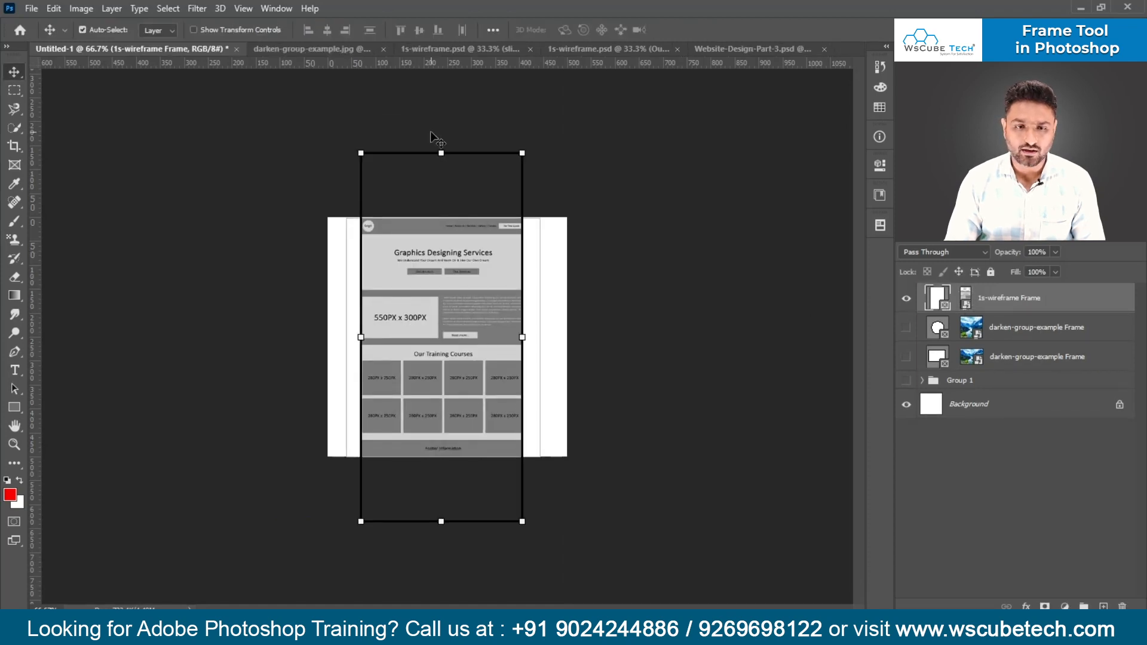
- Shrink the 1s-wireframe frame by its edges, shift the wireframe inside it so only a narrow section shows, and deselect it
{"action": "left_click_drag", "start_coordinate": [361, 163], "coordinate": [486, 323]}
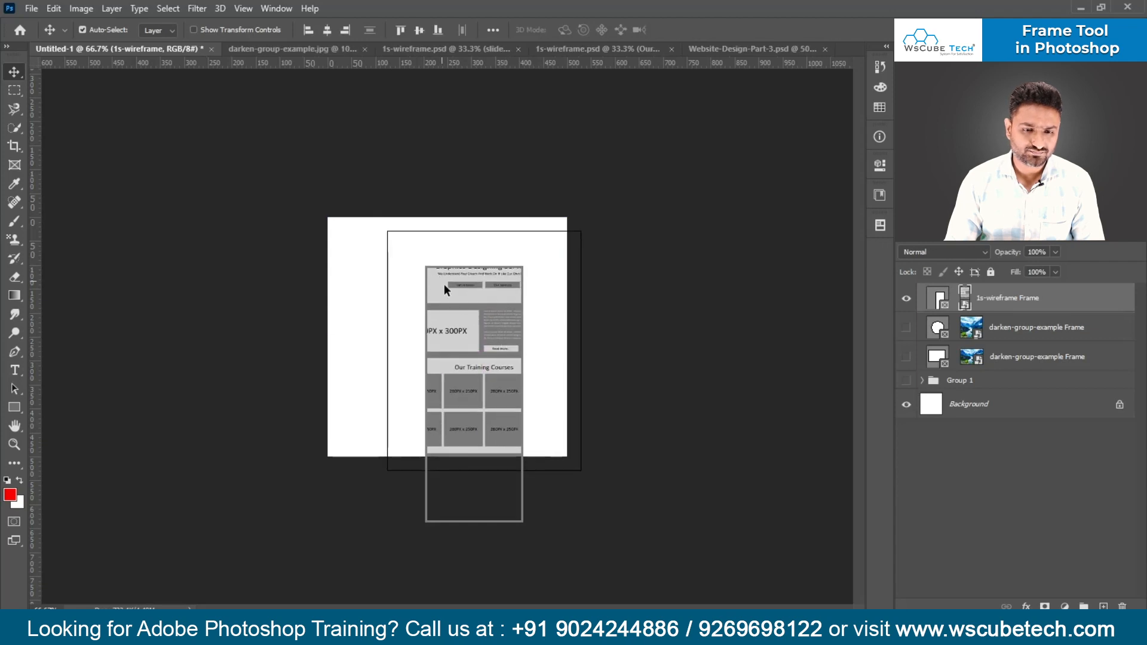
{"action": "left_click_drag", "start_coordinate": [485, 520], "coordinate": [476, 436]}
{"action": "left_click_drag", "start_coordinate": [409, 180], "coordinate": [431, 267]}
{"action": "left_click_drag", "start_coordinate": [497, 341], "coordinate": [493, 410]}
{"action": "key", "text": "ctrl+plus"}
{"action": "key", "text": "ctrl+plus"}
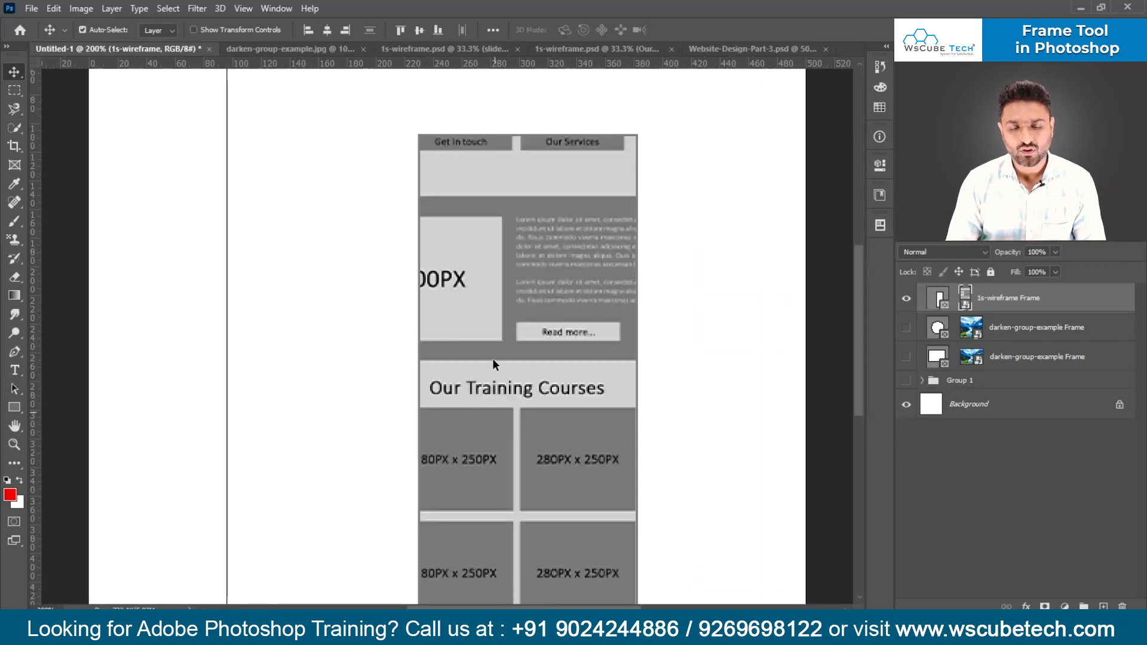
{"action": "key", "text": "ctrl+minus"}
{"action": "left_click", "coordinate": [286, 270]}
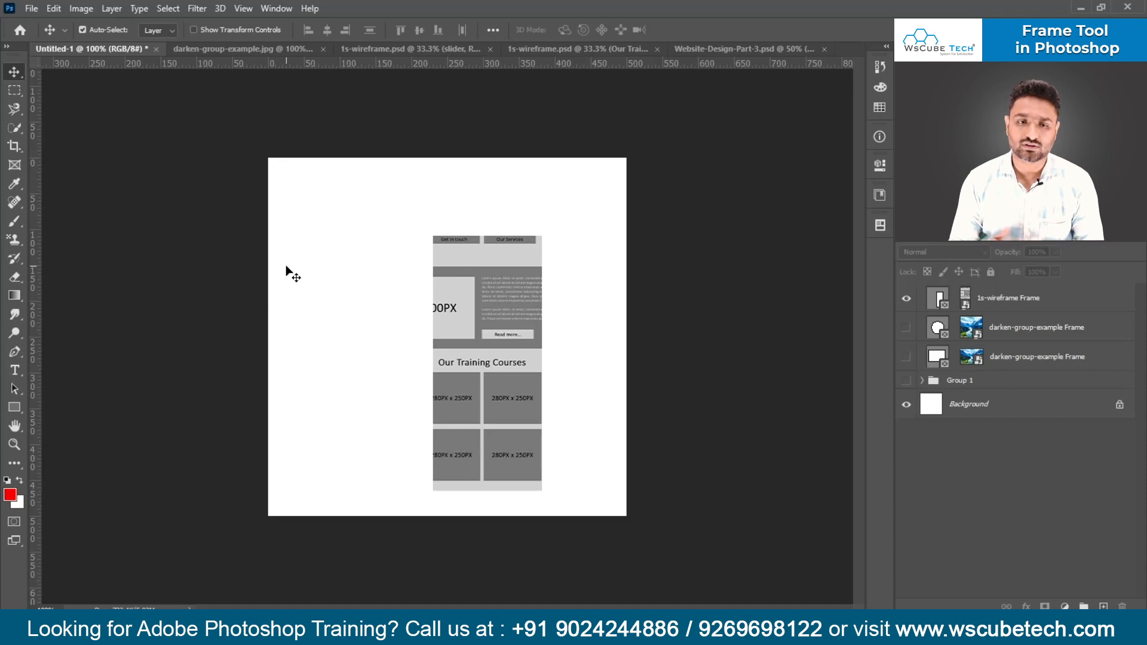
- Hide the 1s-wireframe frame and draw a rectangular frame about 324 × 246 px in the upper part of the canvas
{"action": "left_click", "coordinate": [909, 300]}
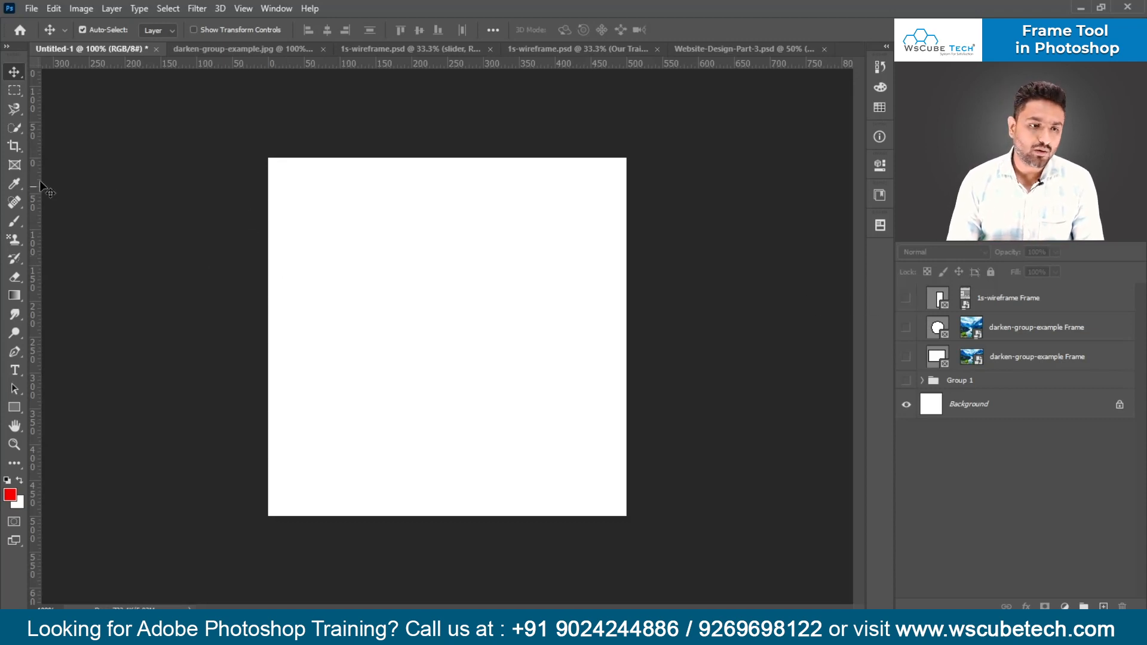
{"action": "left_click", "coordinate": [14, 165]}
{"action": "left_click_drag", "start_coordinate": [306, 199], "coordinate": [540, 375]}
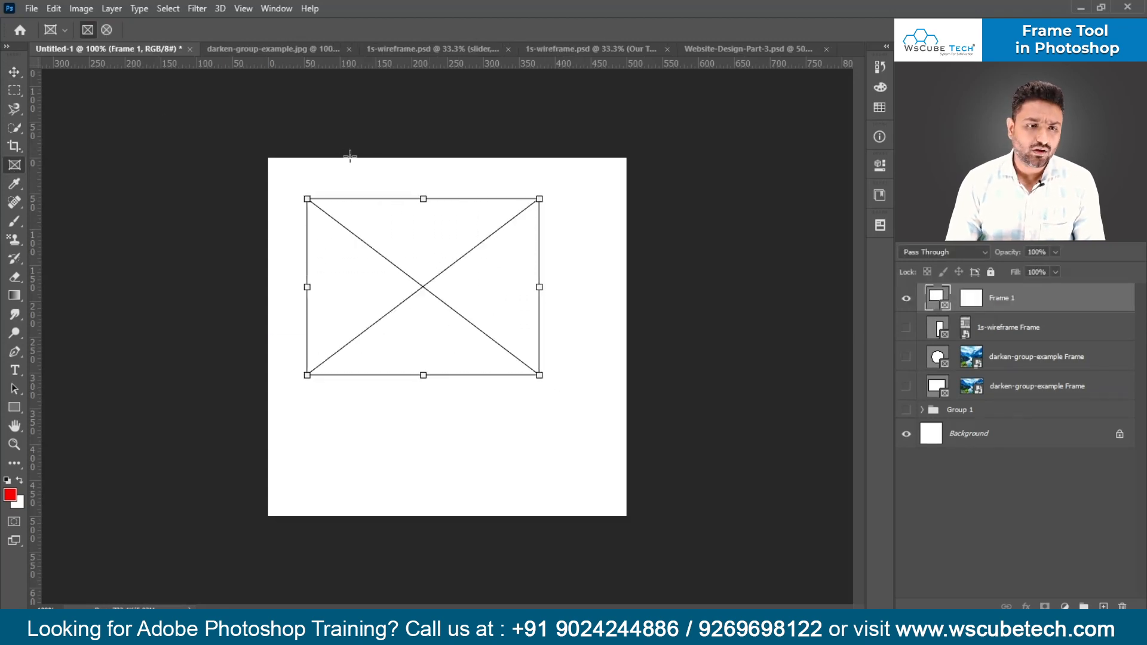
- Place darken-group-example.psd from the local disk into the new frame as an embedded inset image
{"action": "left_click", "coordinate": [880, 195]}
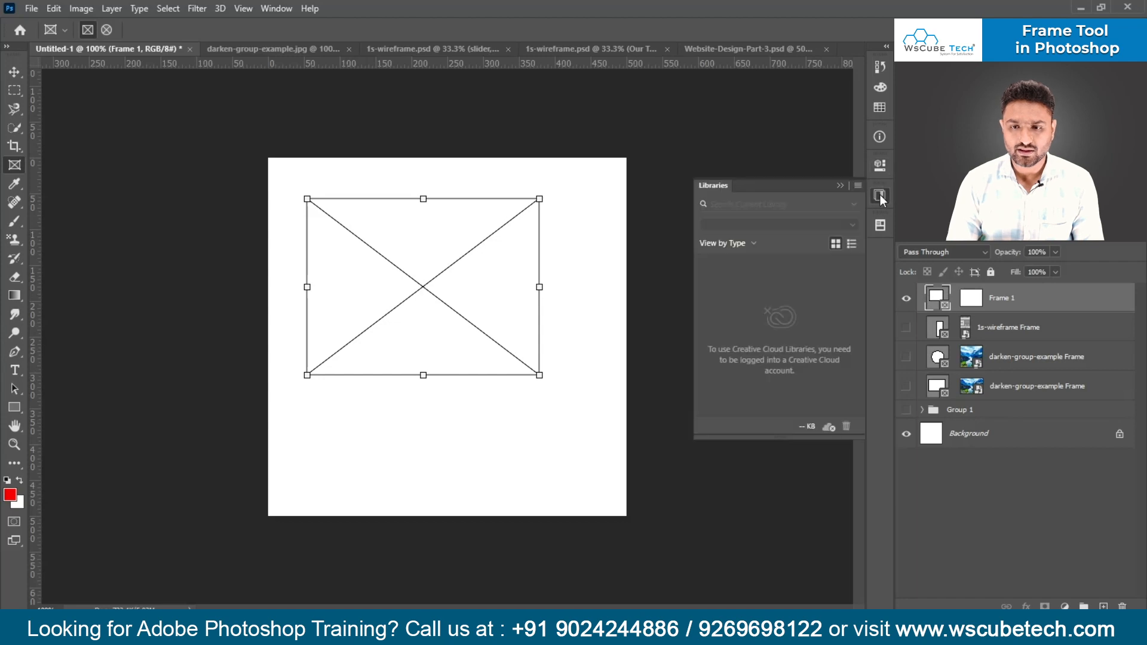
{"action": "left_click", "coordinate": [881, 168]}
{"action": "left_click", "coordinate": [789, 252]}
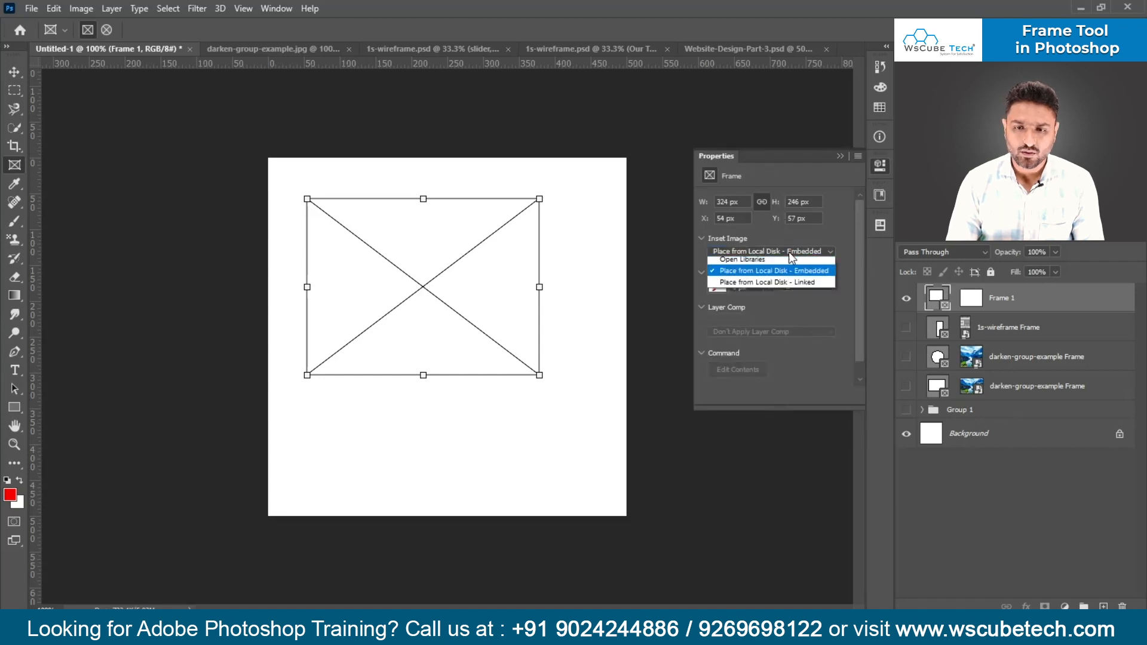
{"action": "left_click", "coordinate": [792, 288]}
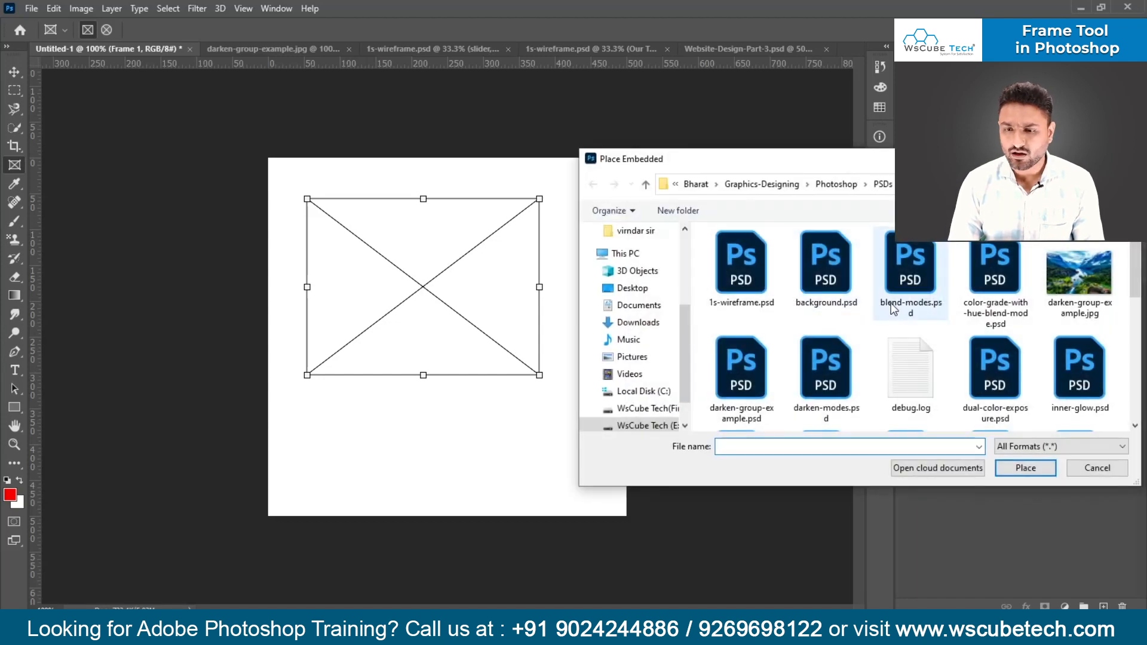
{"action": "scroll", "coordinate": [914, 284], "scroll_direction": "down", "scroll_amount": 5}
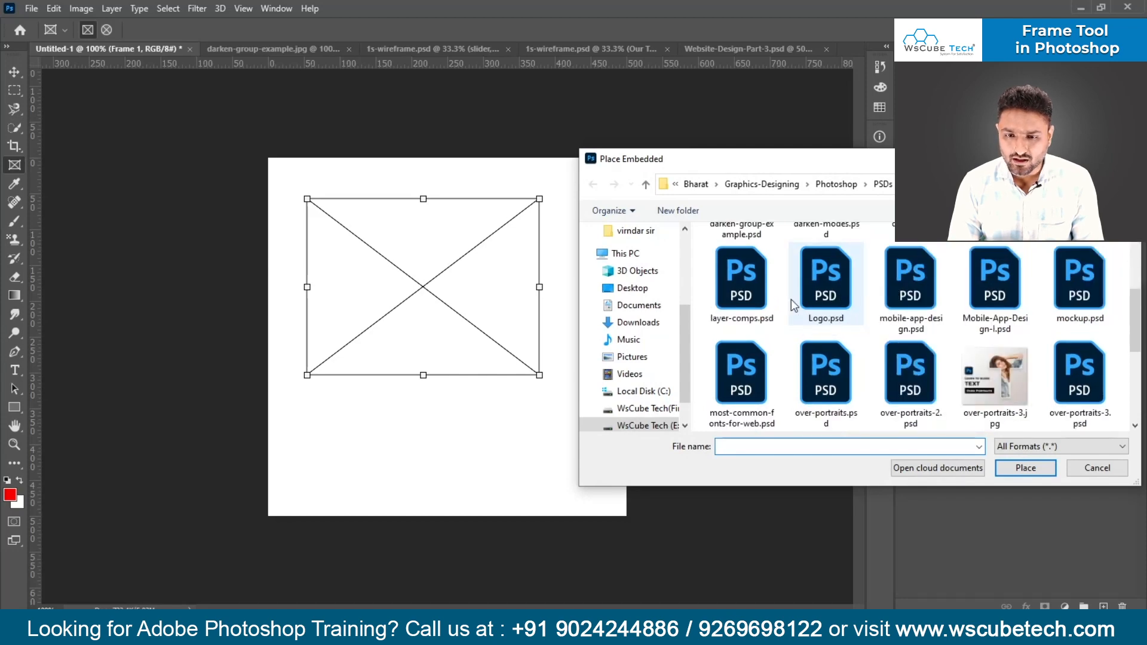
{"action": "scroll", "coordinate": [747, 383], "scroll_direction": "up", "scroll_amount": 3}
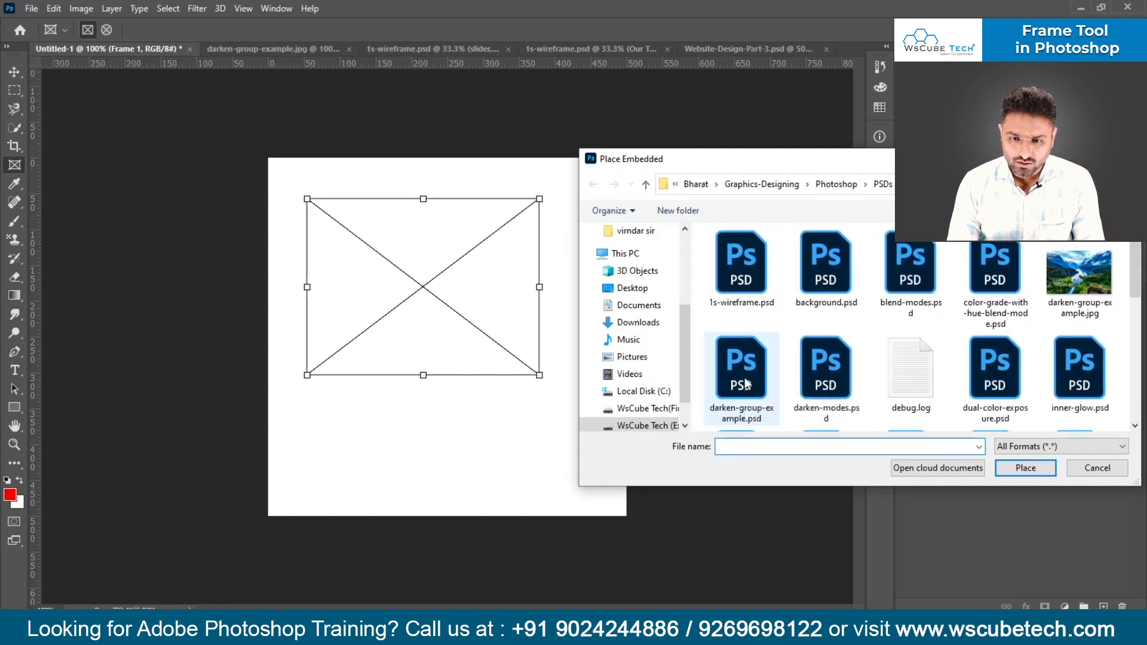
{"action": "left_click", "coordinate": [745, 379]}
{"action": "double_click", "coordinate": [745, 377]}
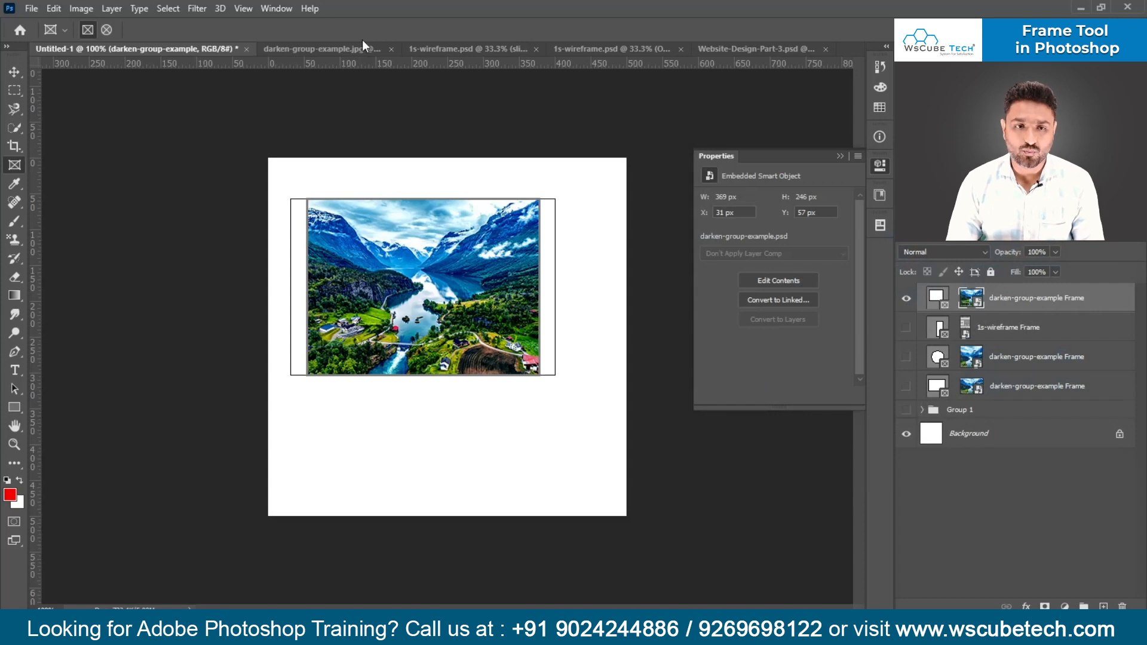
- Close darken-group-example.jpg, both 1s-wireframe.psd documents and Website-Design-Part-3.psd, leaving only Untitled-1 open
{"action": "left_click", "coordinate": [376, 50]}
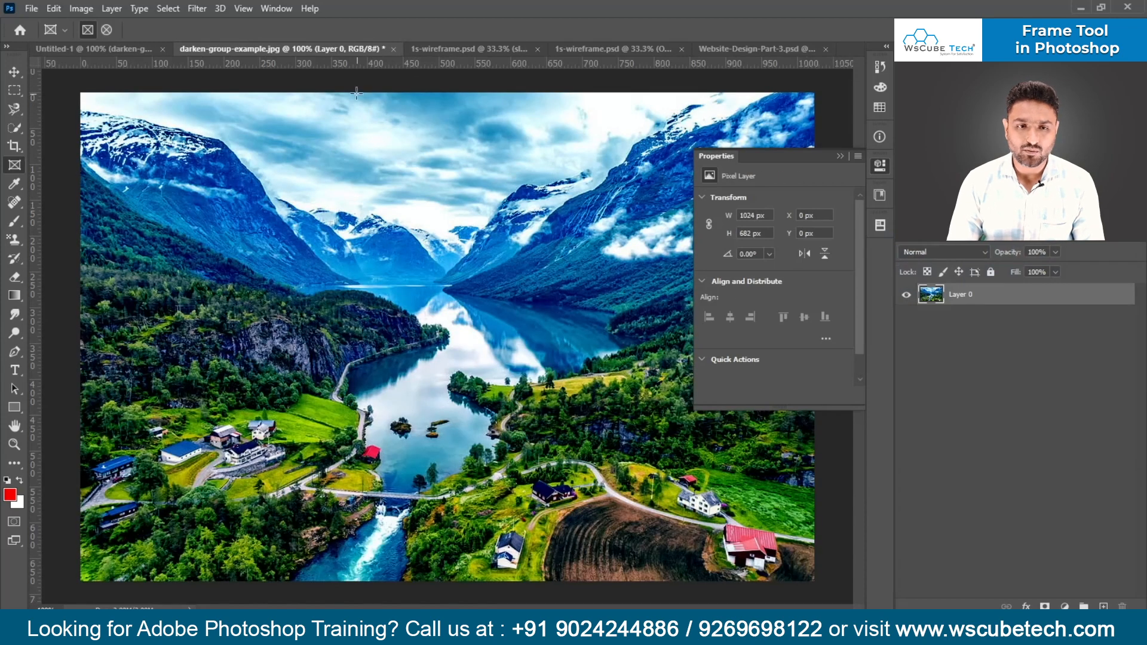
{"action": "left_click", "coordinate": [395, 50]}
{"action": "left_click", "coordinate": [565, 241]}
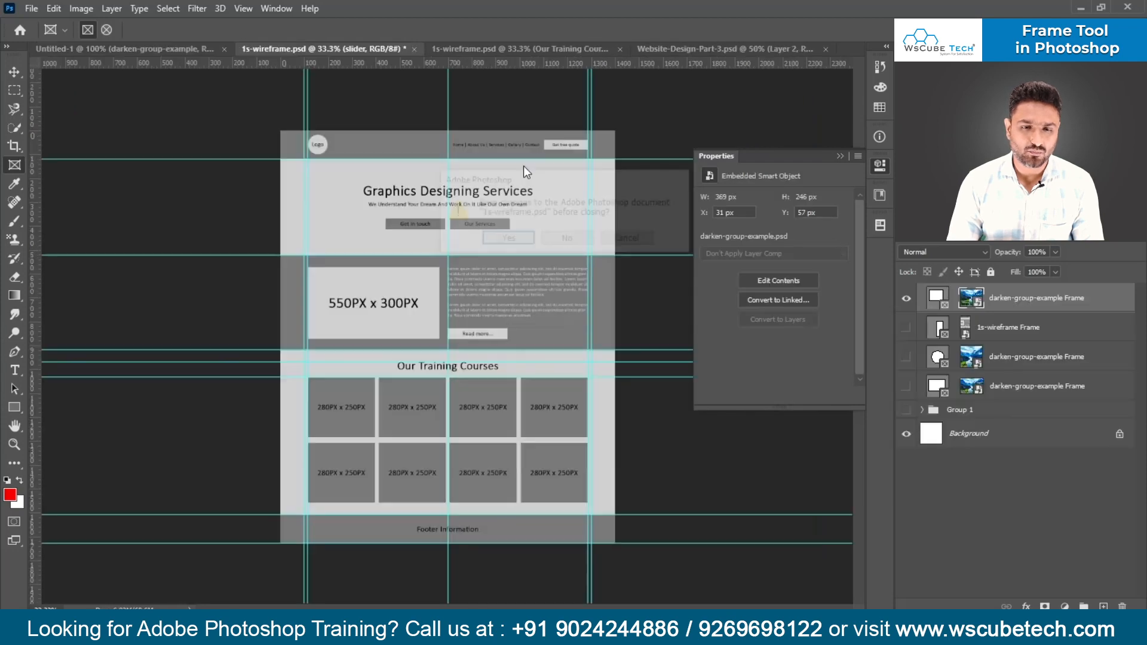
{"action": "left_click", "coordinate": [565, 237]}
{"action": "left_click", "coordinate": [452, 49]}
{"action": "left_click", "coordinate": [382, 49]}
{"action": "left_click", "coordinate": [472, 49]}
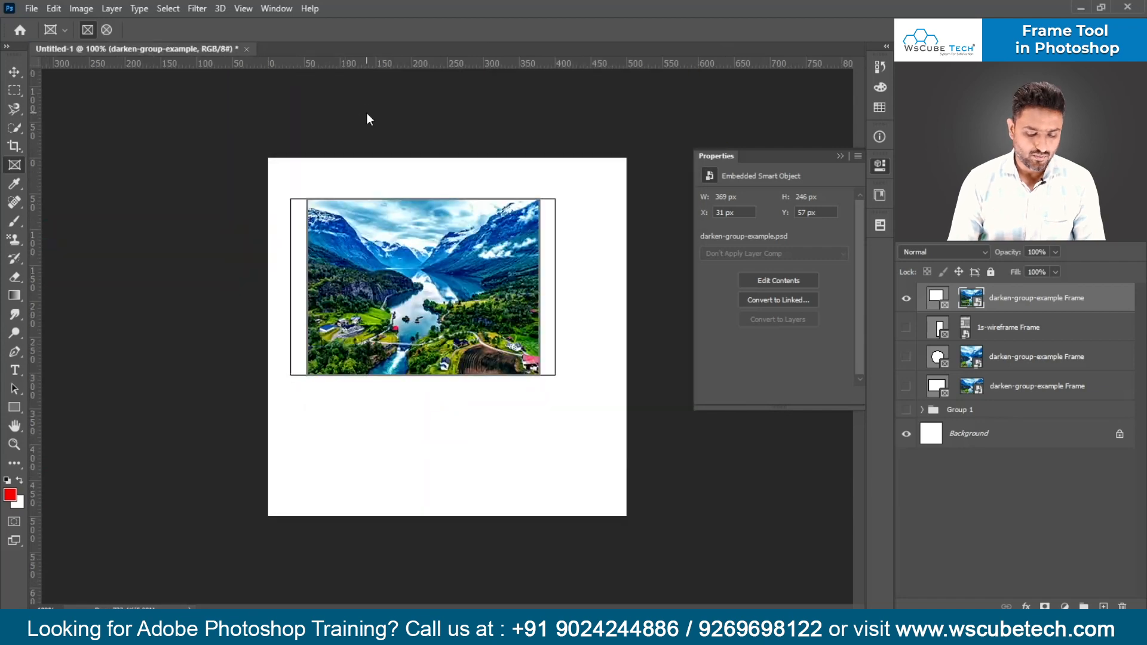
- Open darken-group-example.psd, collapse the properties to review its layers, and return to Untitled-1
{"action": "key", "text": "ctrl+o"}
{"action": "double_click", "coordinate": [174, 227]}
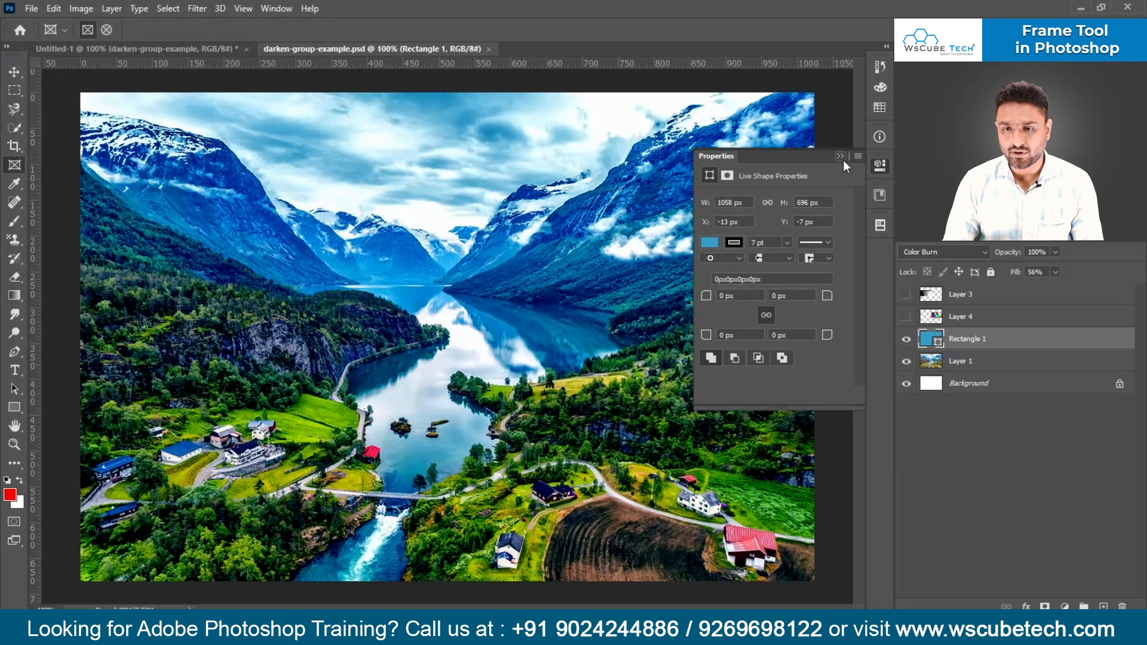
{"action": "left_click", "coordinate": [840, 157]}
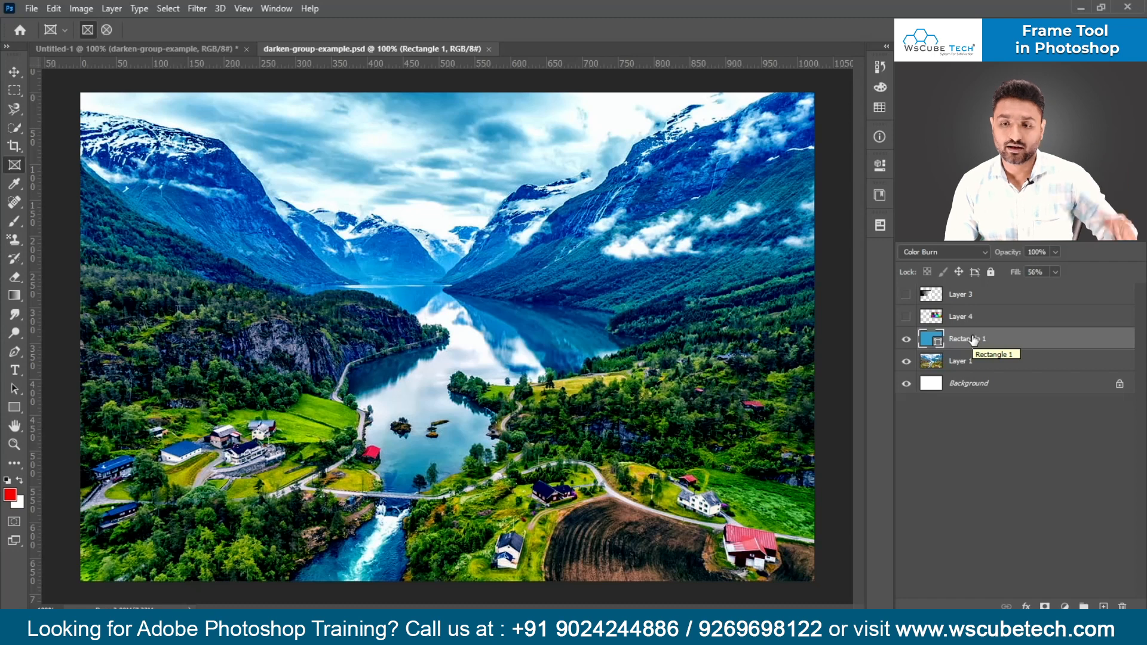
{"action": "left_click", "coordinate": [172, 51]}
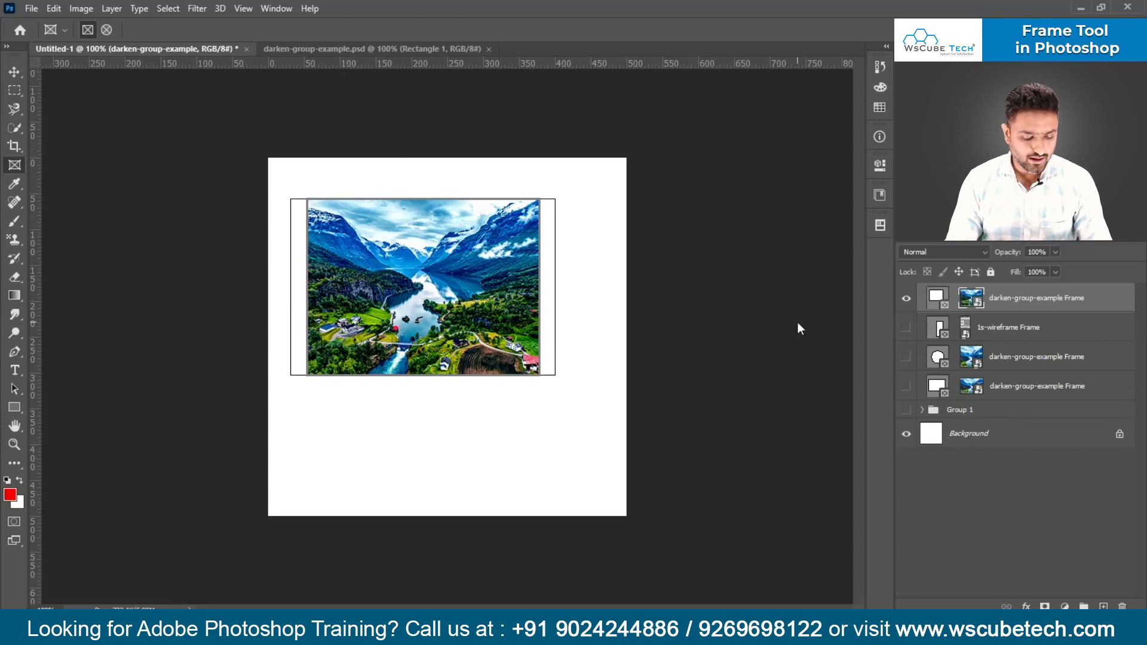
- Move the darken-group-example frame together with its image toward the upper-left corner of the Untitled-1 canvas
{"action": "key", "text": "v"}
{"action": "left_click_drag", "start_coordinate": [486, 321], "coordinate": [482, 296]}
{"action": "key", "text": "ctrl+z"}
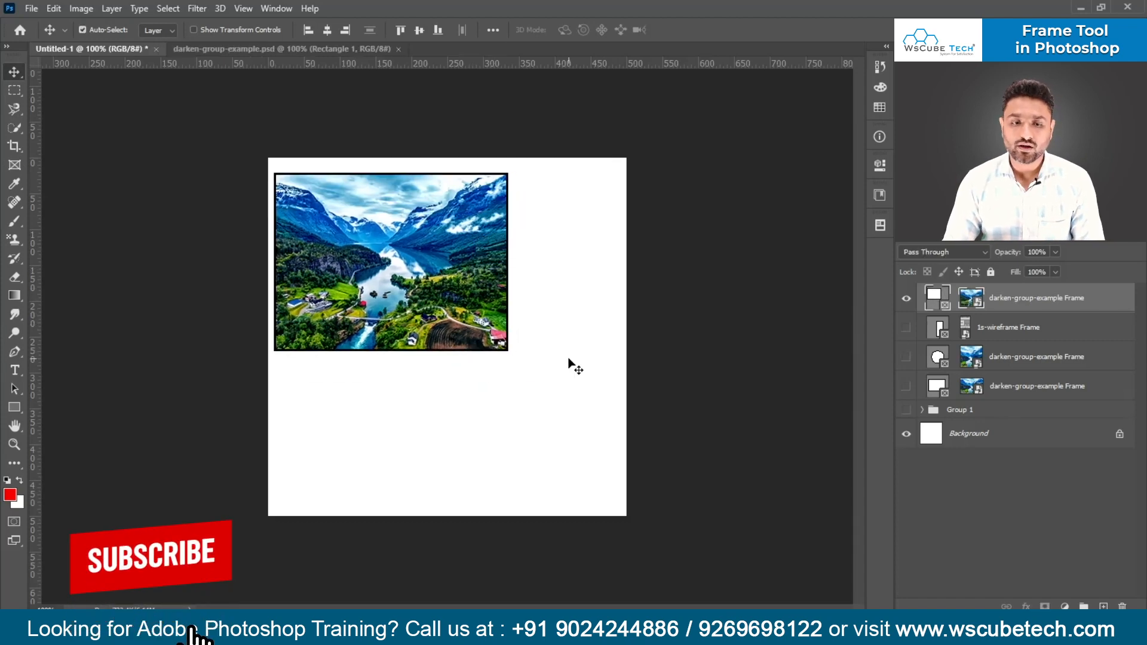
{"action": "left_click", "coordinate": [14, 407]}
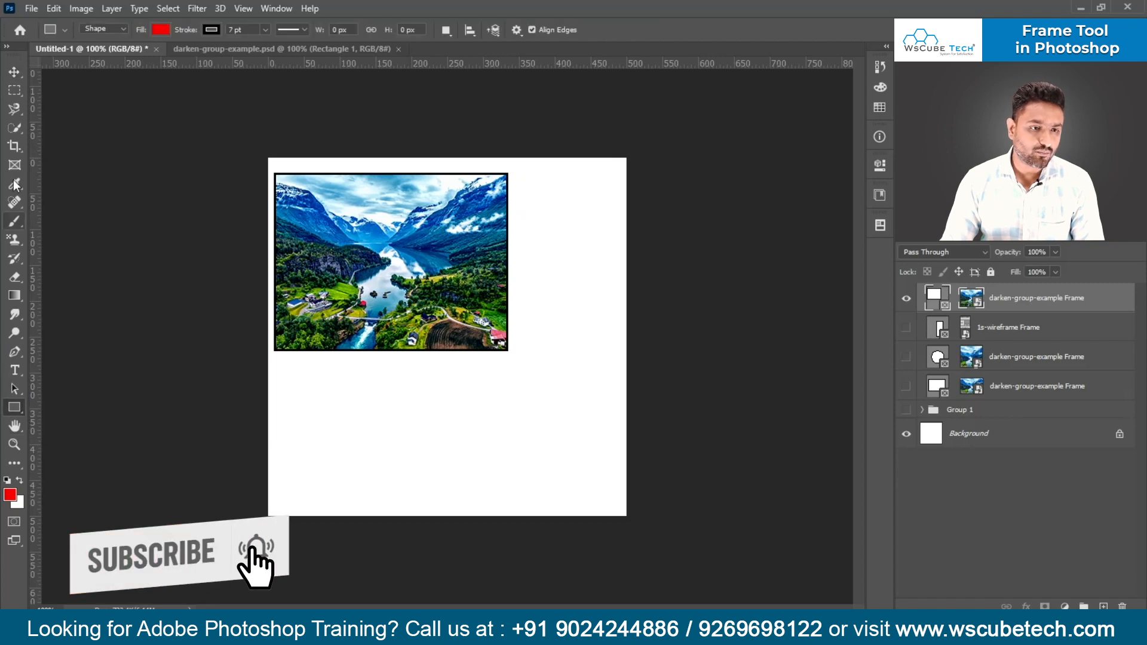
{"action": "left_click", "coordinate": [15, 167]}
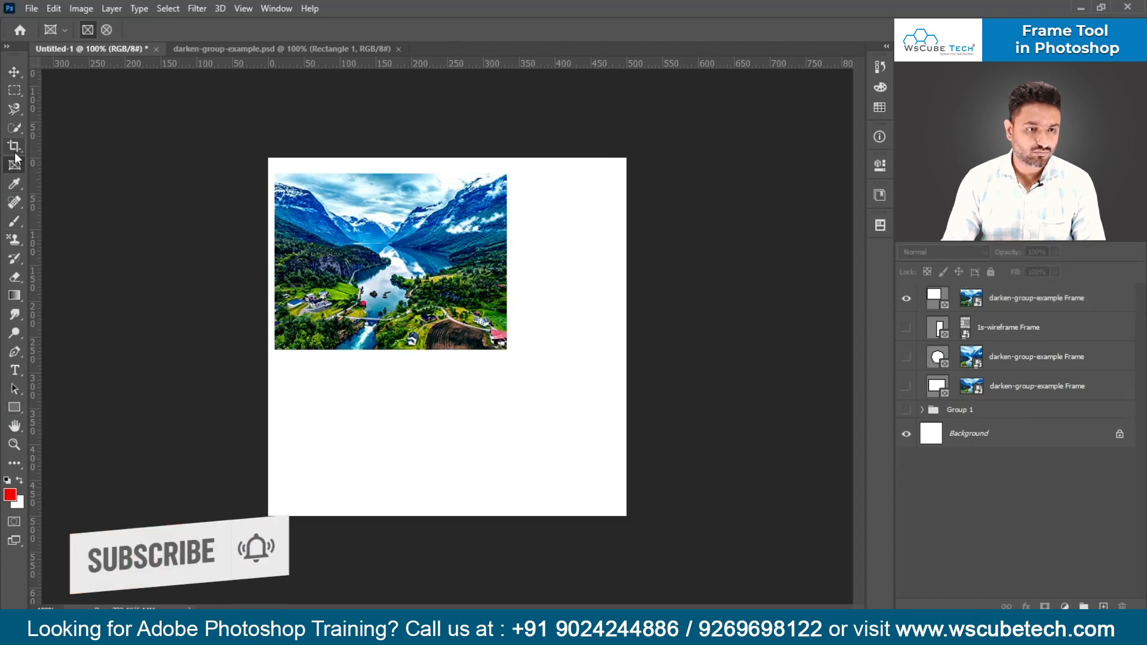
{"action": "left_click_drag", "start_coordinate": [380, 369], "coordinate": [500, 439]}
{"action": "key", "text": "ctrl+z"}
{"action": "left_click_drag", "start_coordinate": [402, 379], "coordinate": [555, 491]}
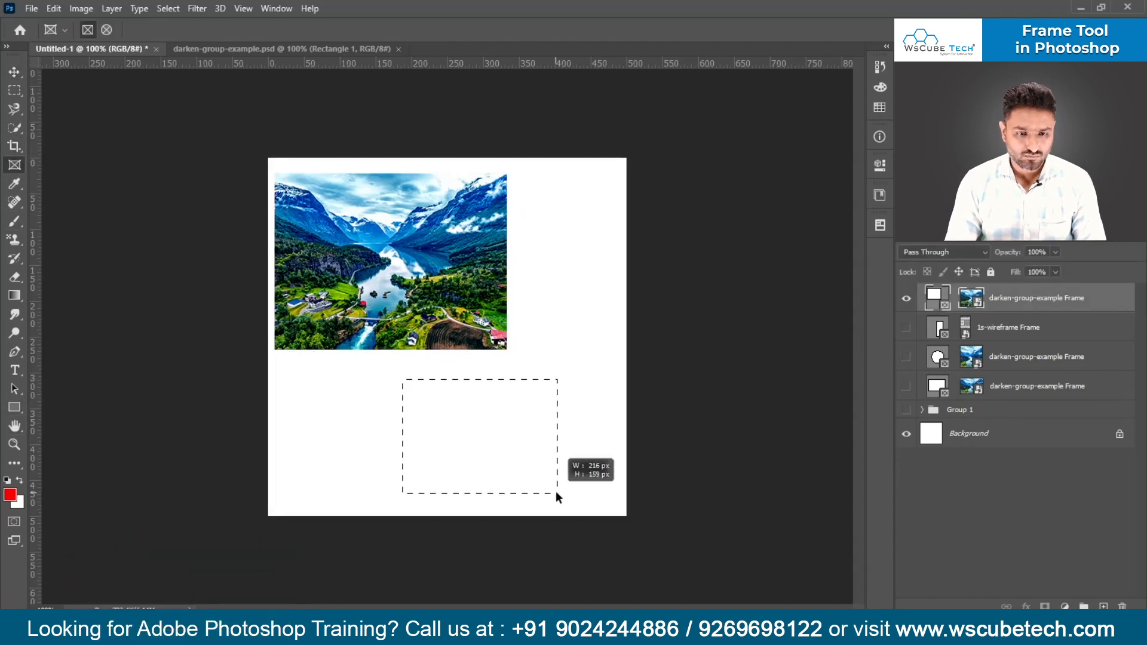
{"action": "key", "text": "Escape"}
{"action": "left_click", "coordinate": [15, 146]}
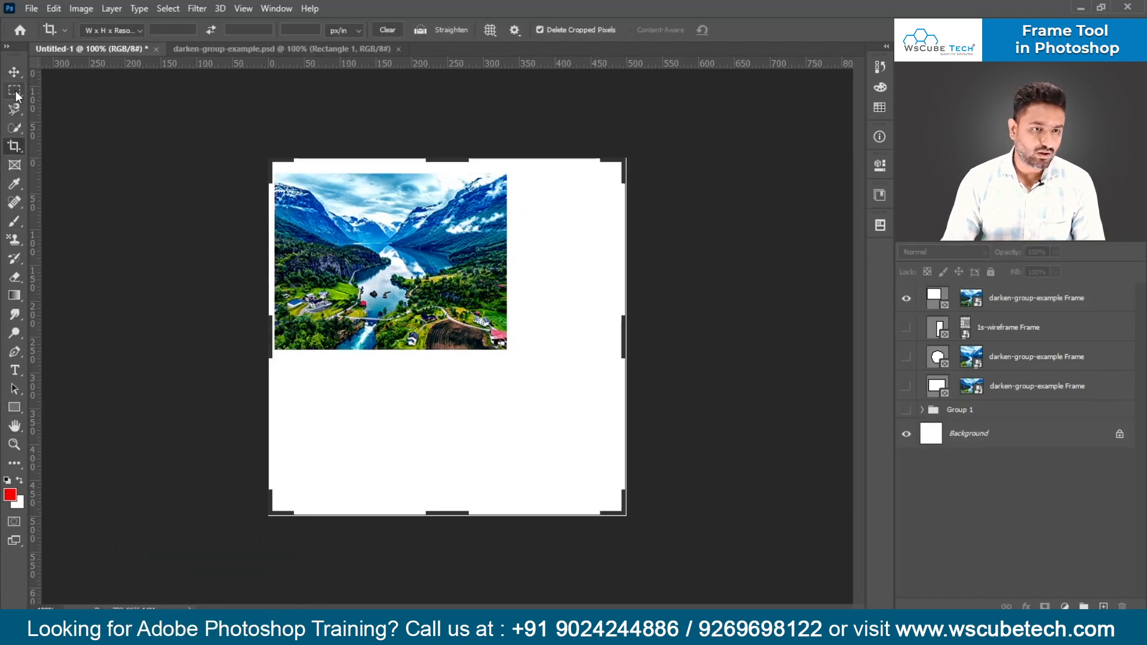
{"action": "left_click", "coordinate": [15, 72]}
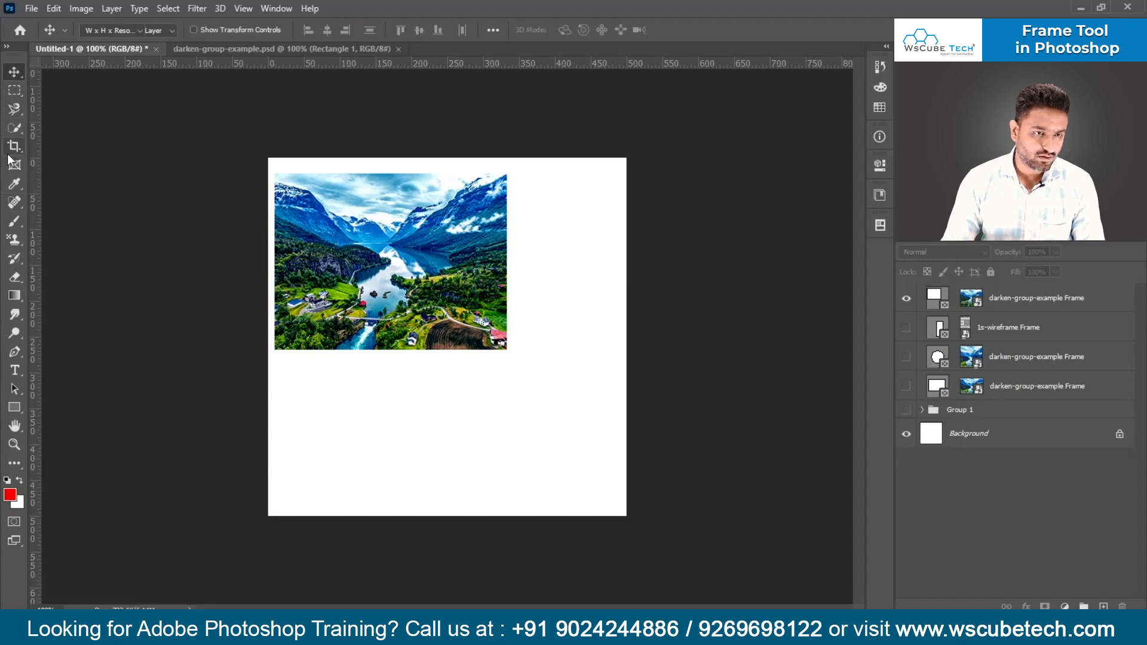
- Create a new blank document with the default settings and draw a nearly square frame about 309 × 308 px on it
{"action": "key", "text": "ctrl+n"}
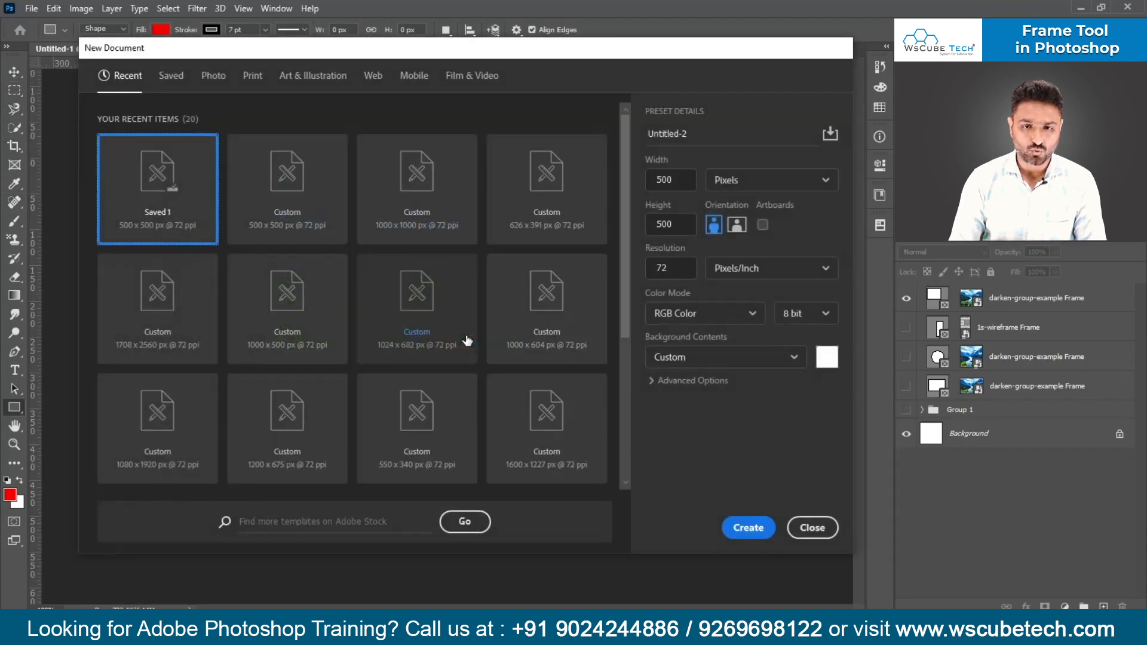
{"action": "key", "text": "Return"}
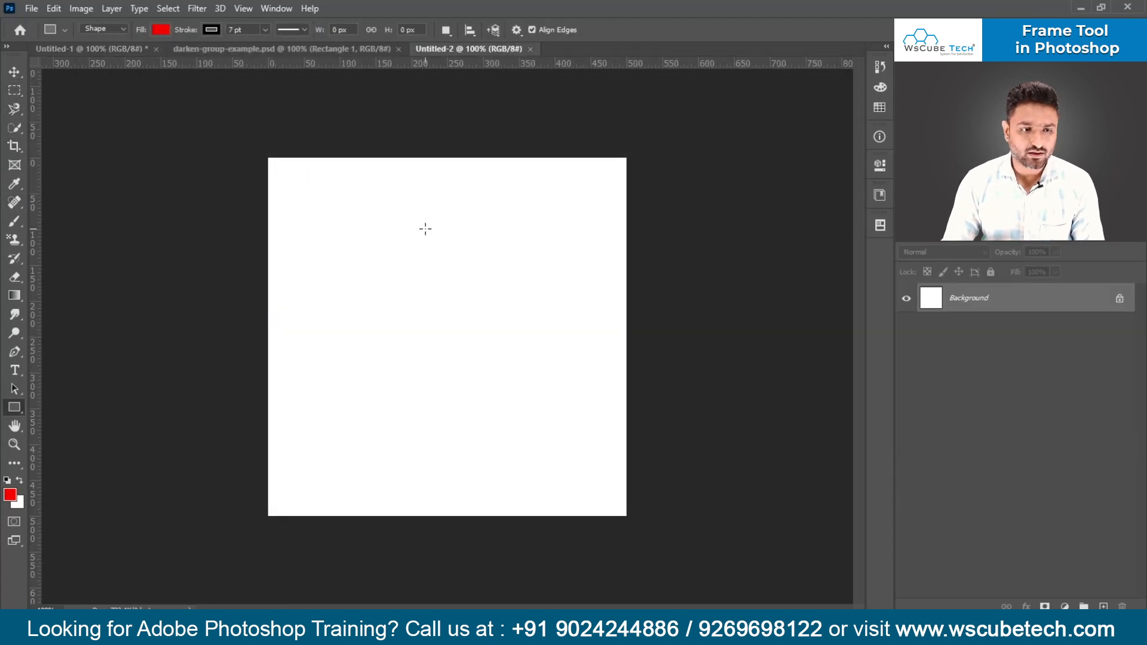
{"action": "left_click", "coordinate": [14, 165]}
{"action": "left_click_drag", "start_coordinate": [362, 212], "coordinate": [583, 432]}
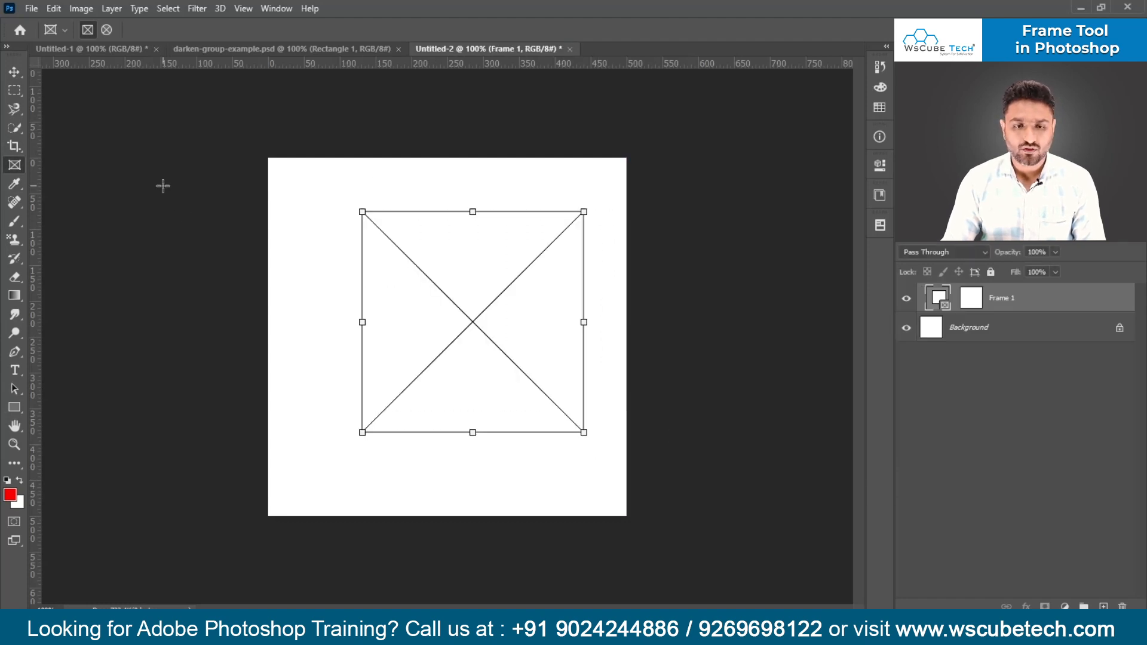
- Compare with Untitled-1, and place darken-group-example.psd from the local disk as a linked image in the Untitled-2 frame
{"action": "left_click", "coordinate": [123, 50]}
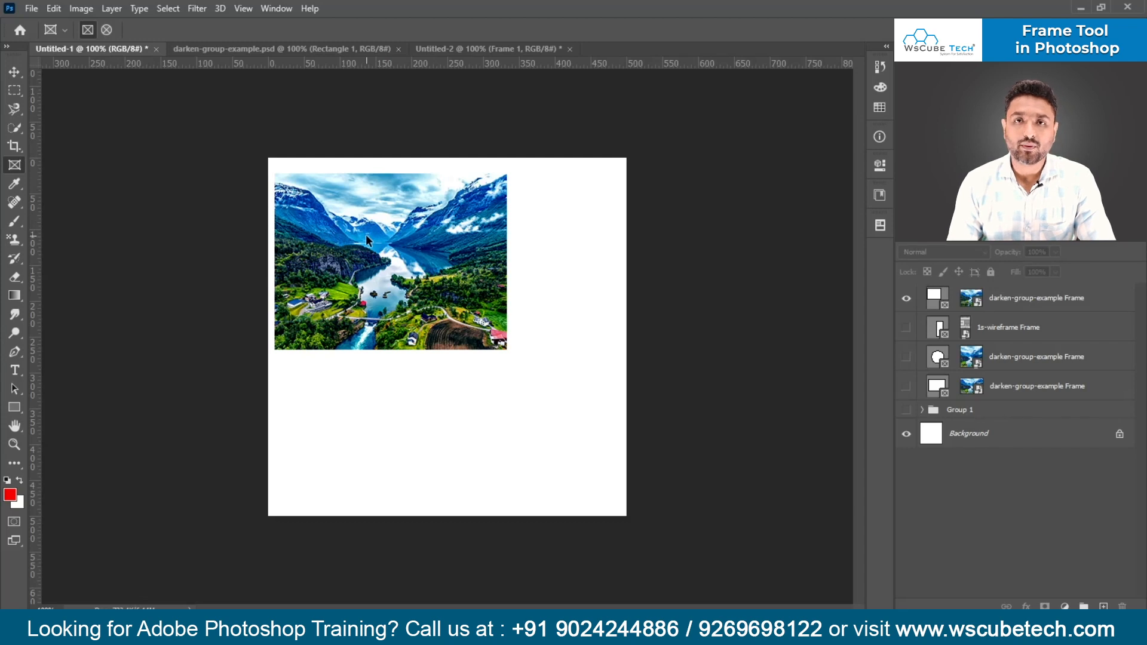
{"action": "left_click", "coordinate": [501, 48]}
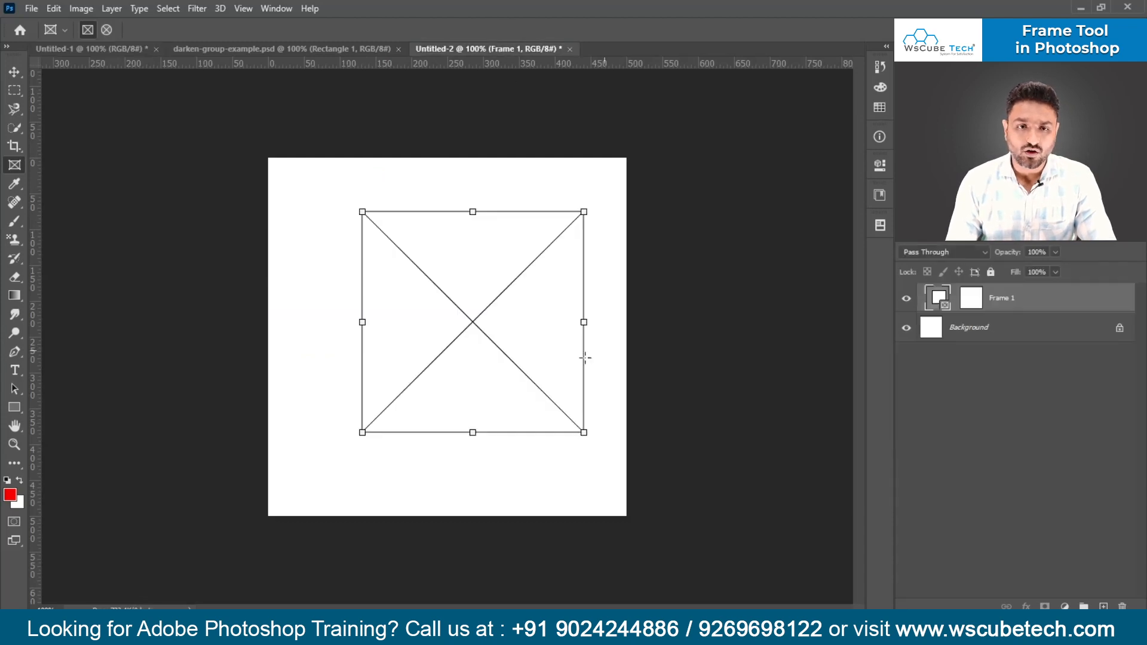
{"action": "left_click", "coordinate": [882, 166]}
{"action": "left_click", "coordinate": [807, 251]}
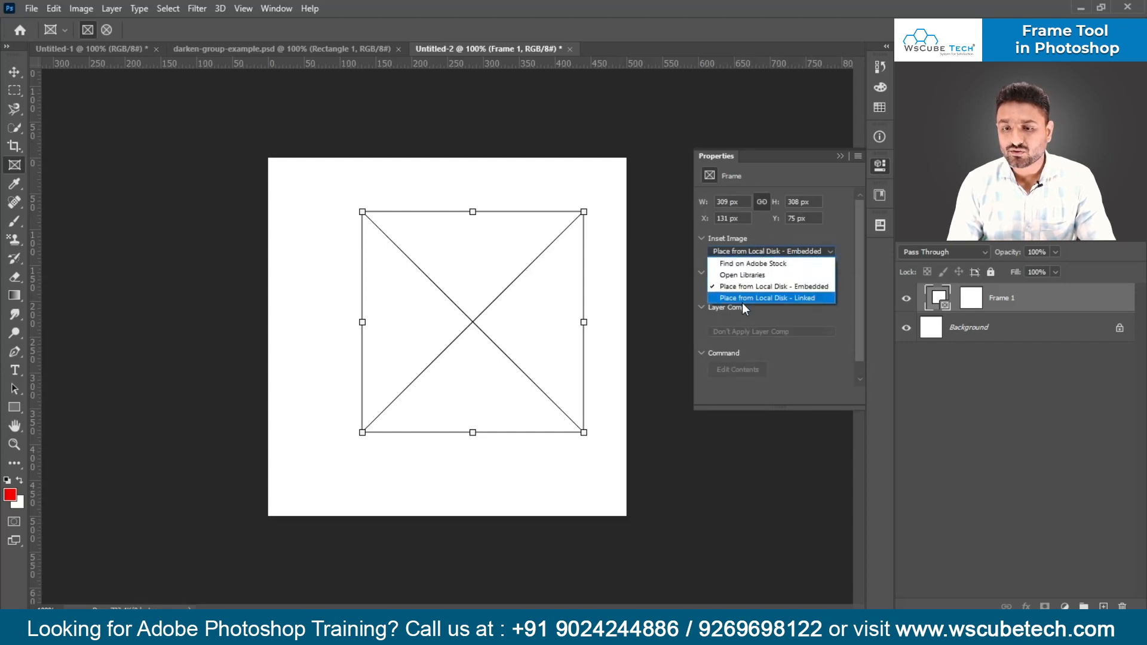
{"action": "left_click", "coordinate": [752, 299]}
{"action": "left_click", "coordinate": [744, 385]}
{"action": "double_click", "coordinate": [745, 385]}
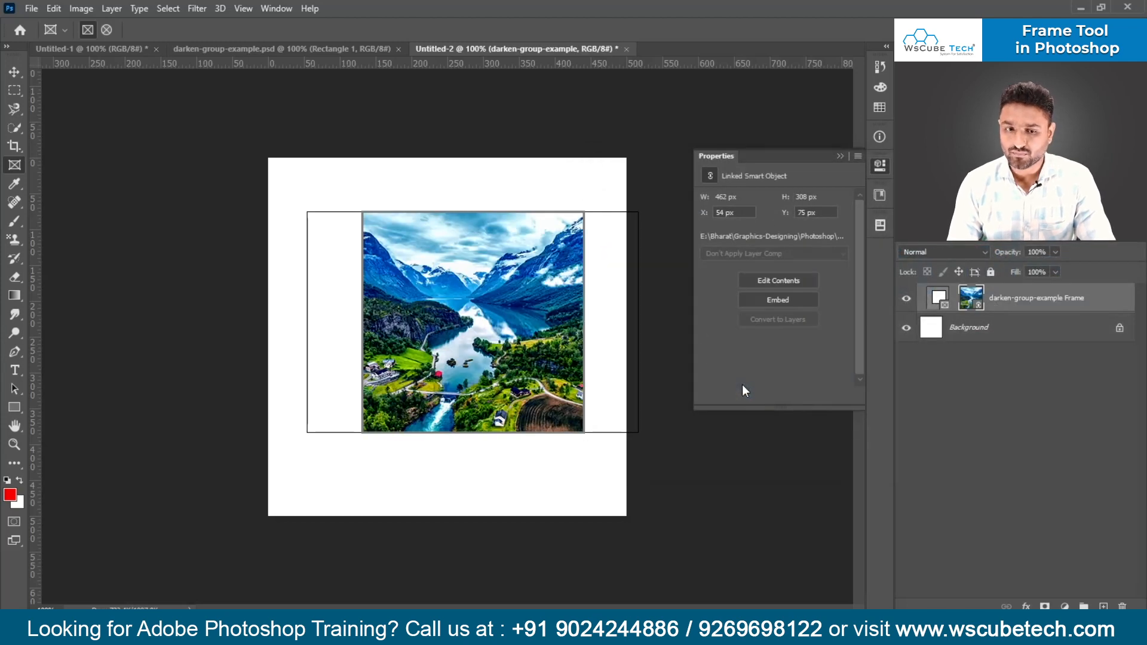
{"action": "left_click", "coordinate": [840, 157]}
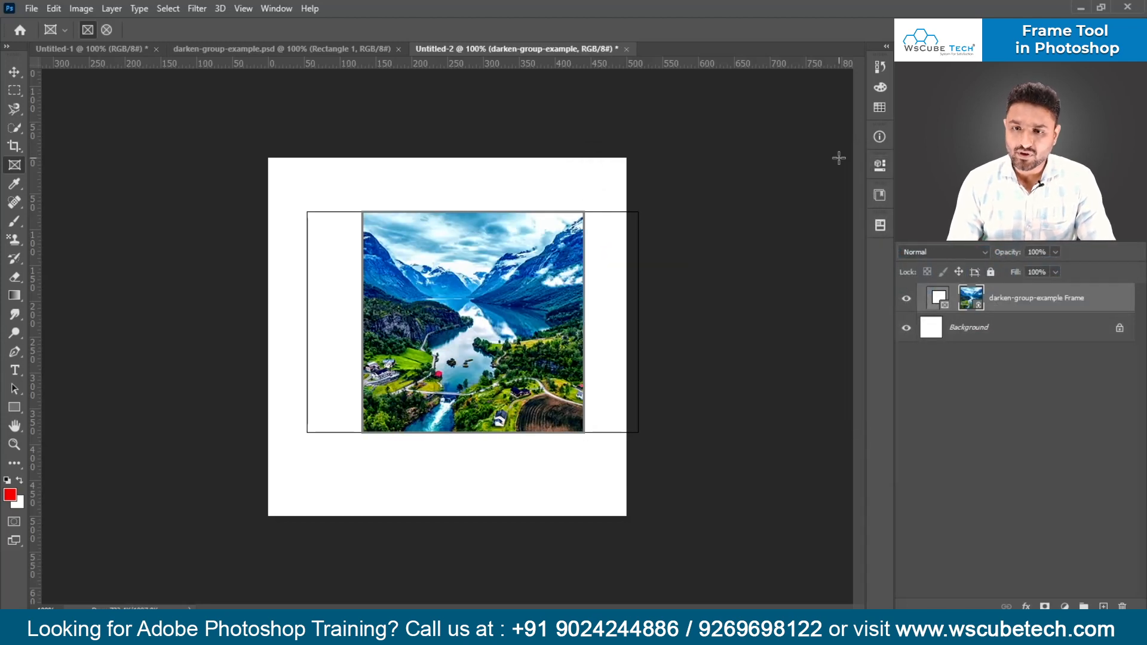
- In darken-group-example.psd, set the Rectangle 1 layer's blend mode to Lighten and save the file
{"action": "left_click", "coordinate": [300, 45]}
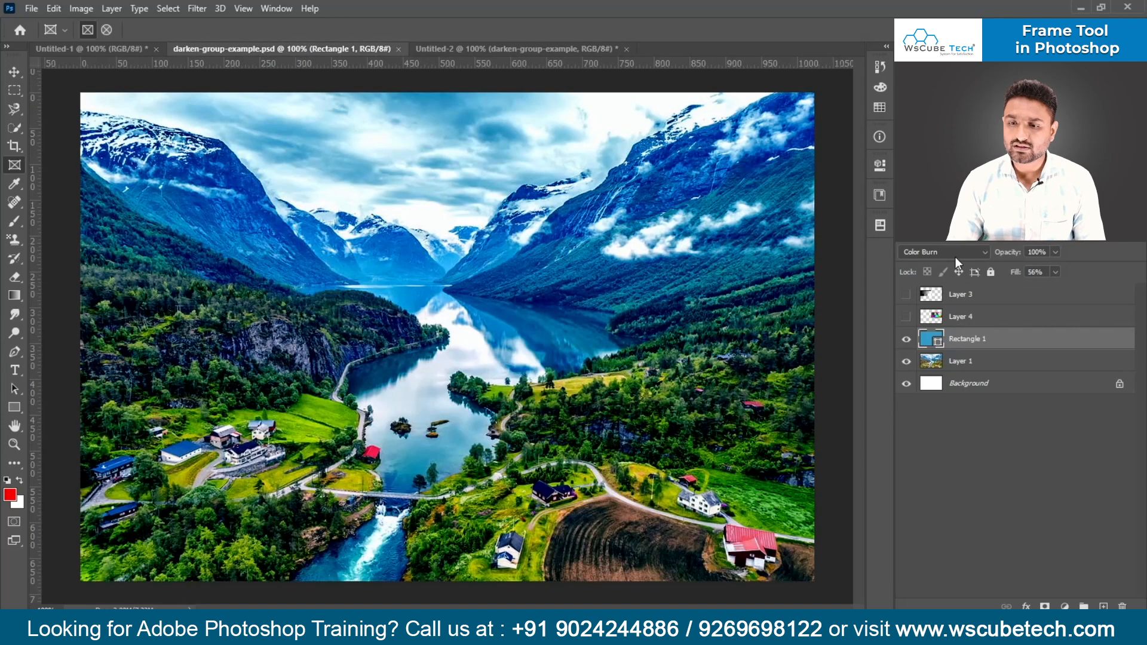
{"action": "left_click", "coordinate": [955, 257]}
{"action": "left_click", "coordinate": [942, 361]}
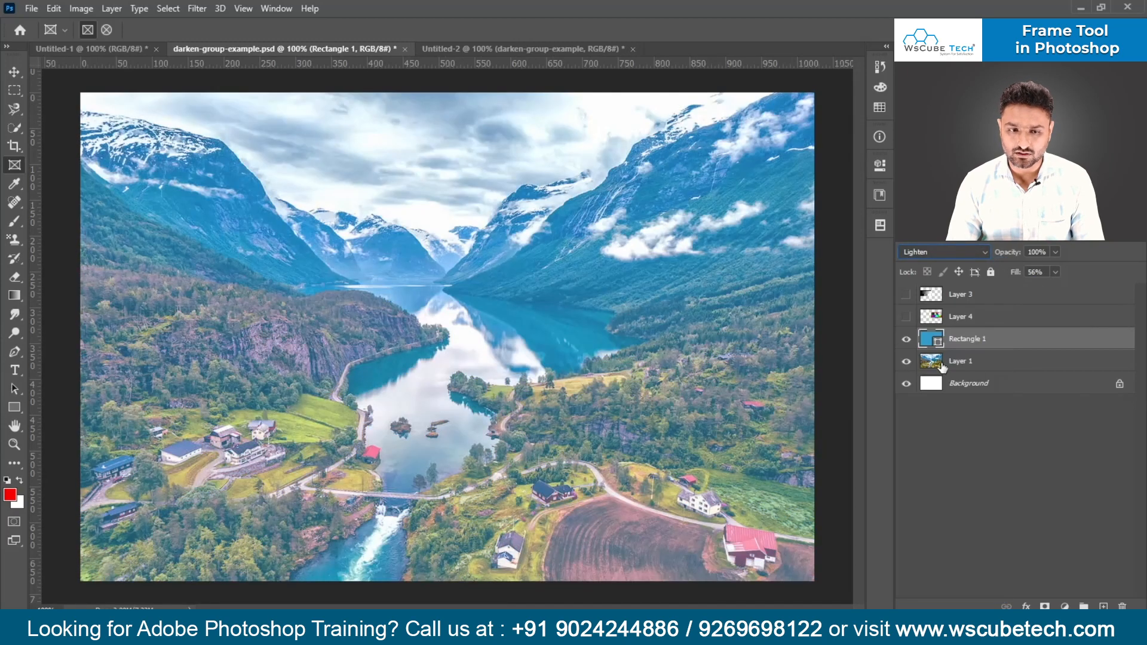
{"action": "key", "text": "ctrl+s"}
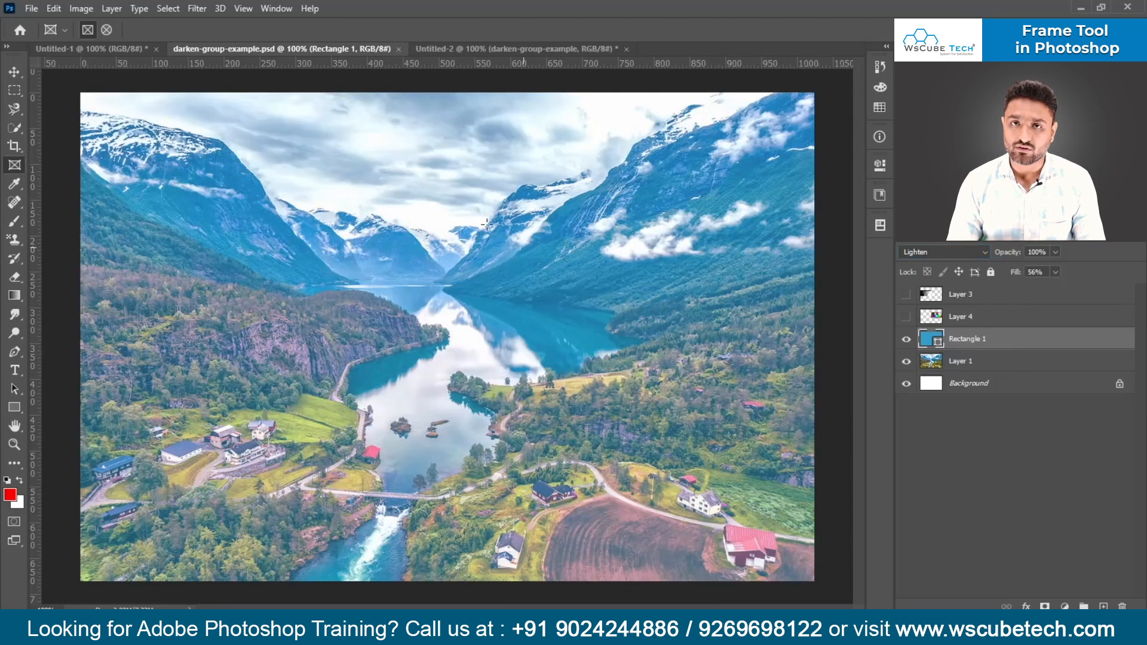
- Check the linked frame in Untitled-2, then set Rectangle 1 in darken-group-example.psd to Color Burn and save the file
{"action": "left_click", "coordinate": [453, 49]}
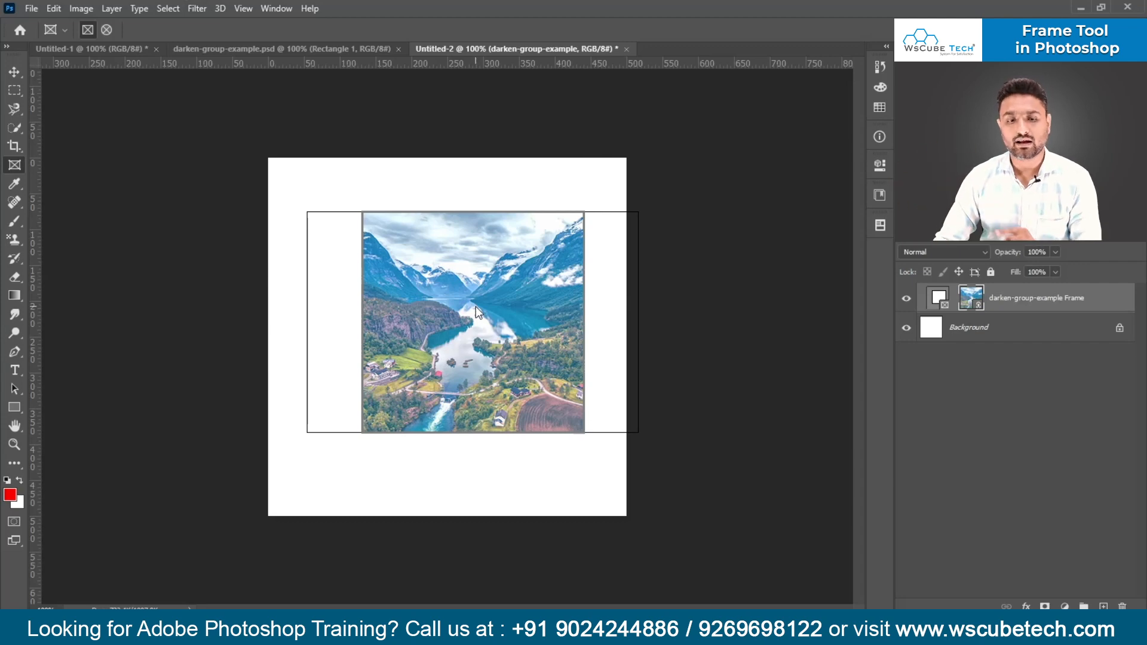
{"action": "left_click", "coordinate": [318, 48]}
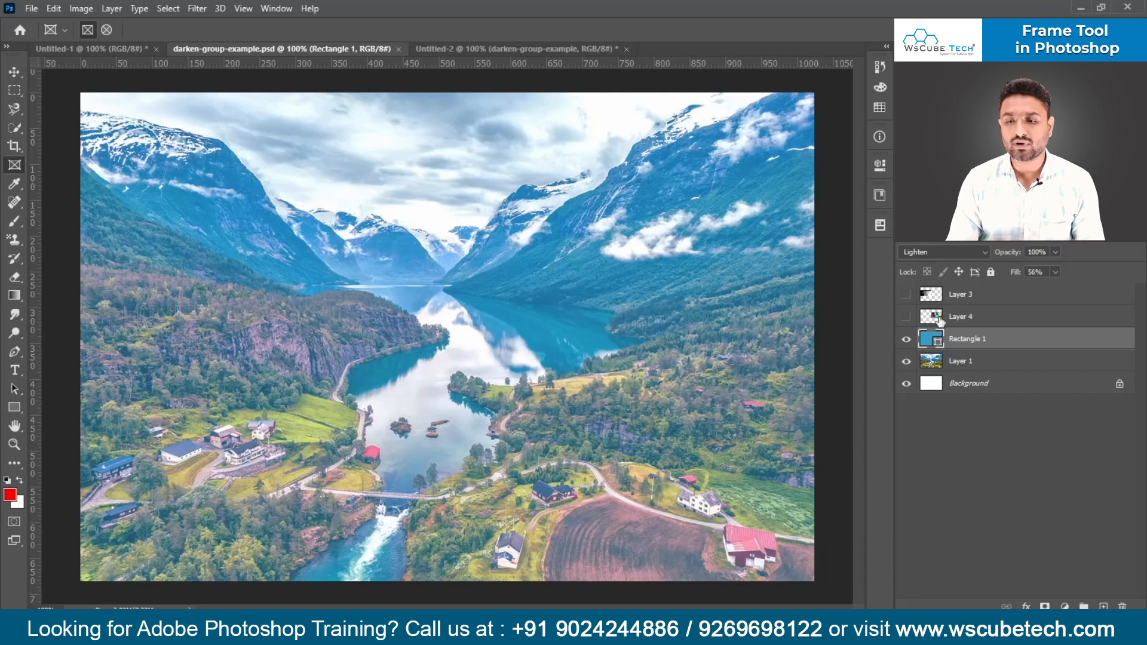
{"action": "left_click", "coordinate": [961, 253]}
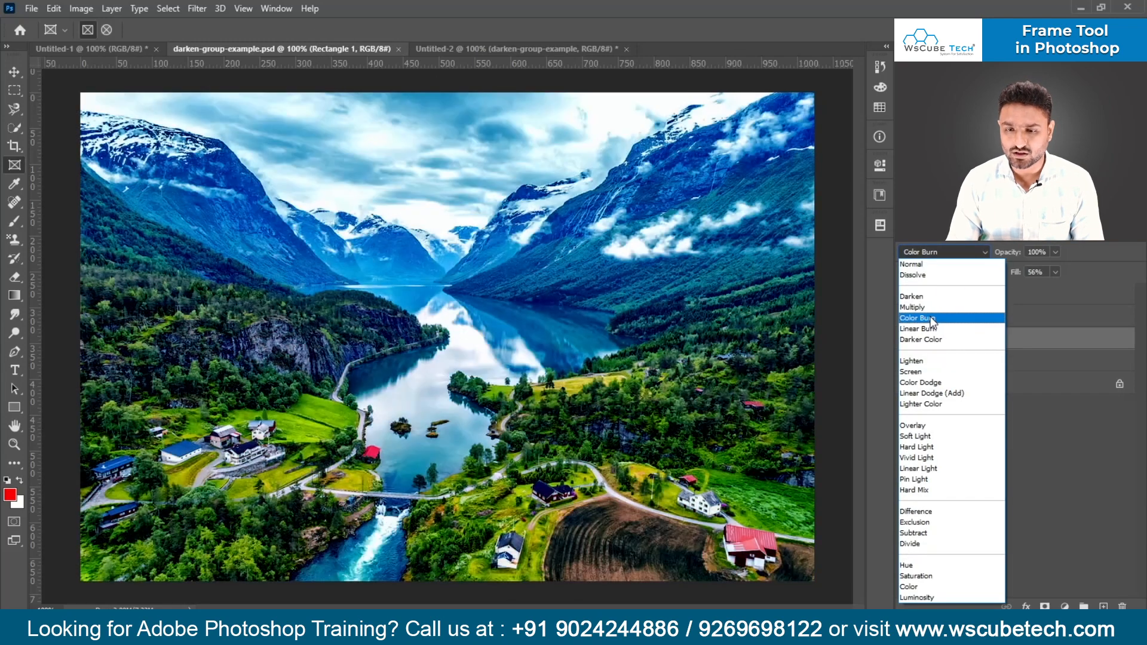
{"action": "left_click", "coordinate": [933, 320]}
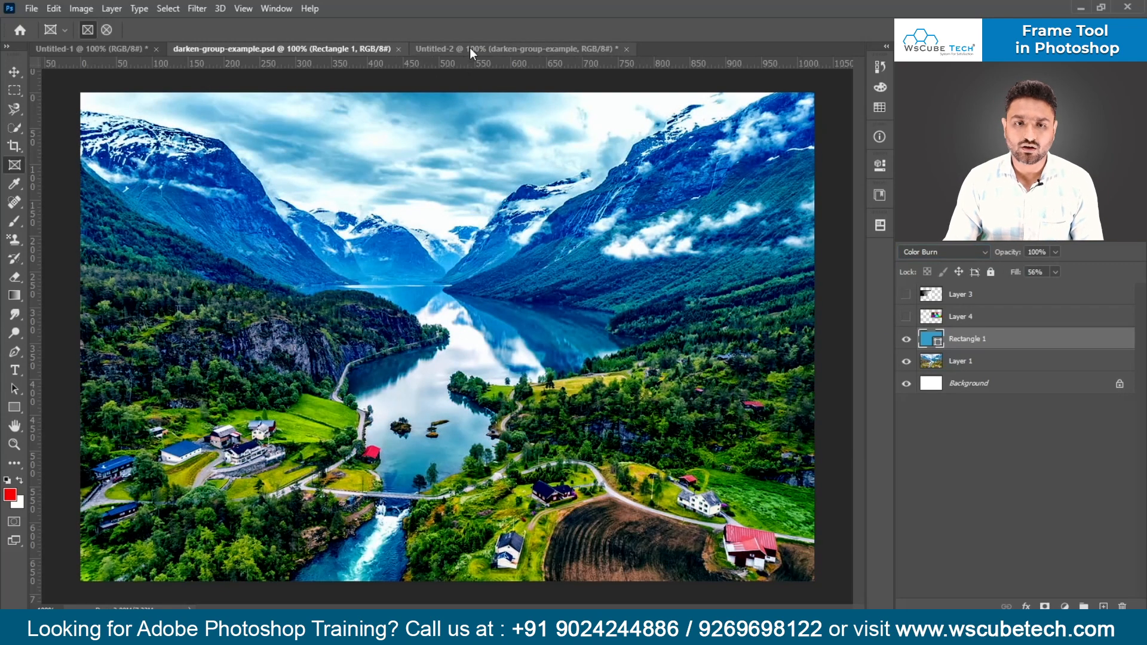
{"action": "left_click", "coordinate": [469, 51]}
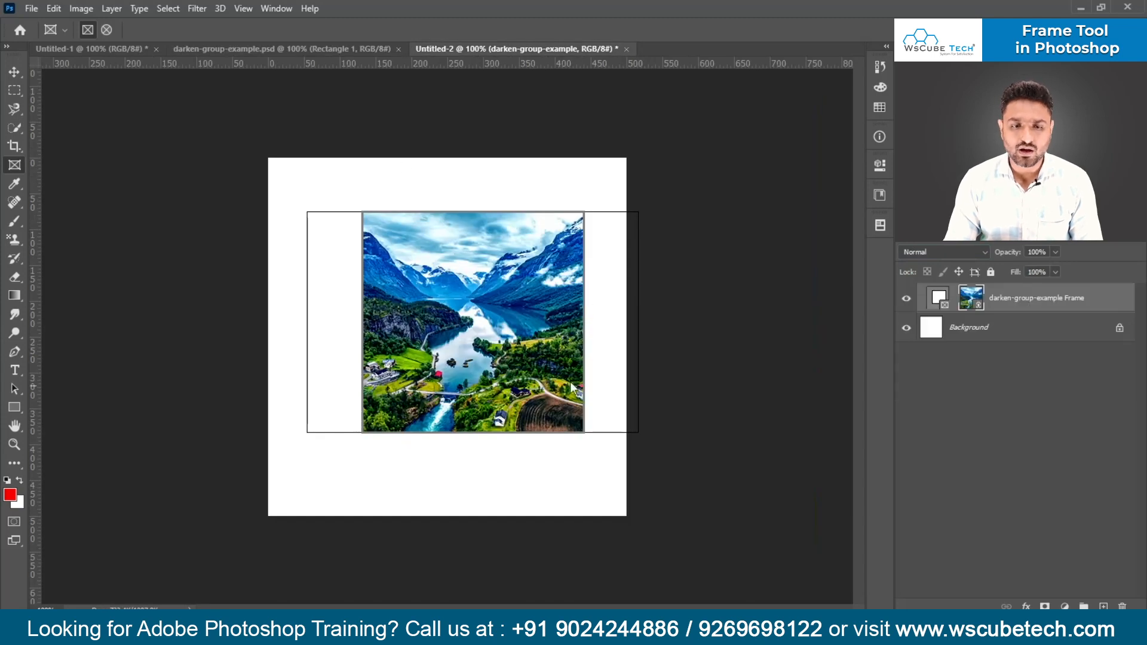
- Compare the linked image in the Untitled-2 frame with the embedded image in Untitled-1
{"action": "left_click_drag", "start_coordinate": [315, 311], "coordinate": [362, 405]}
{"action": "key", "text": "ctrl+z"}
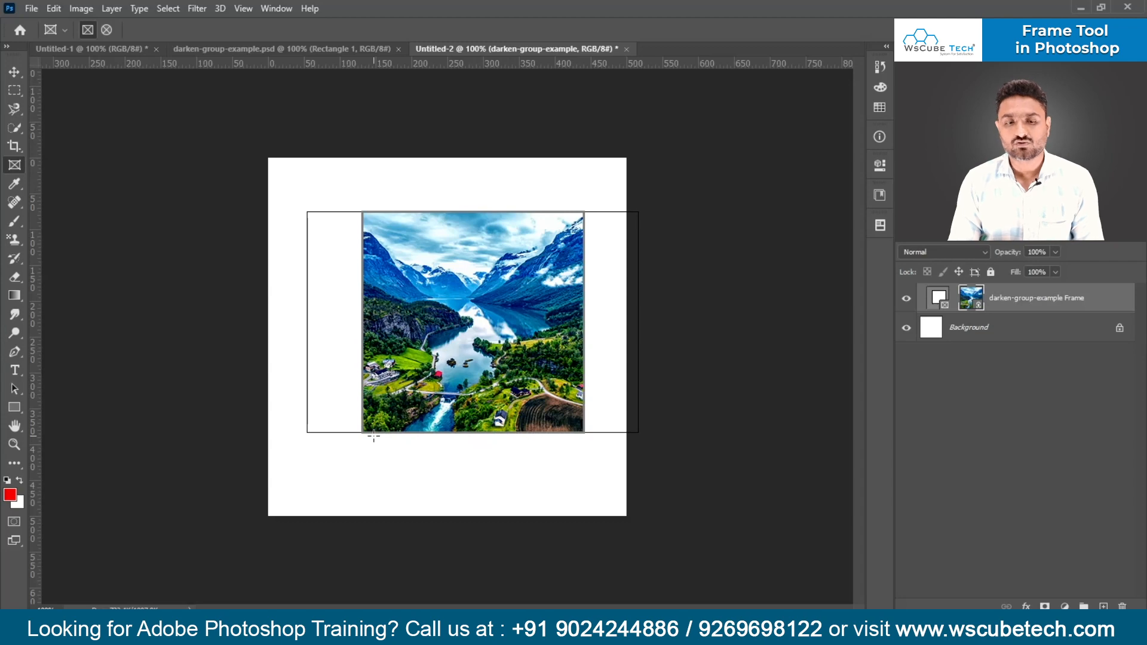
{"action": "left_click", "coordinate": [141, 52]}
{"action": "left_click", "coordinate": [493, 51]}
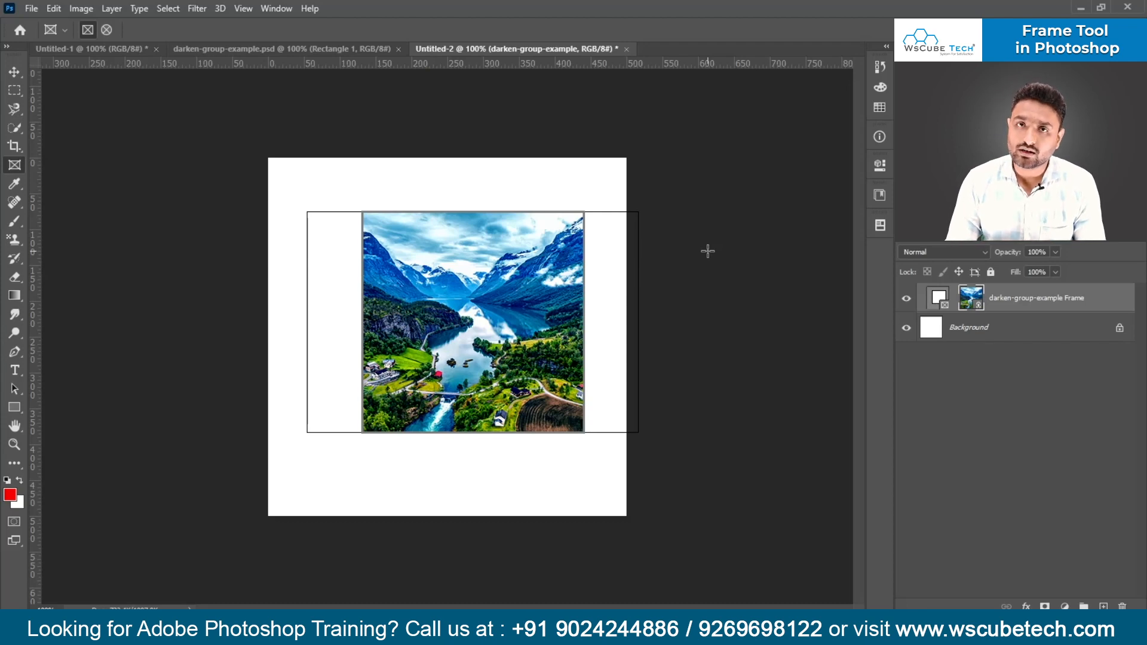
- Open mockup.psd from the PSDs folder
{"action": "key", "text": "ctrl+o"}
{"action": "left_click", "coordinate": [423, 236]}
{"action": "scroll", "coordinate": [423, 236], "scroll_direction": "down", "scroll_amount": 2}
{"action": "scroll", "coordinate": [502, 239], "scroll_direction": "down", "scroll_amount": 1}
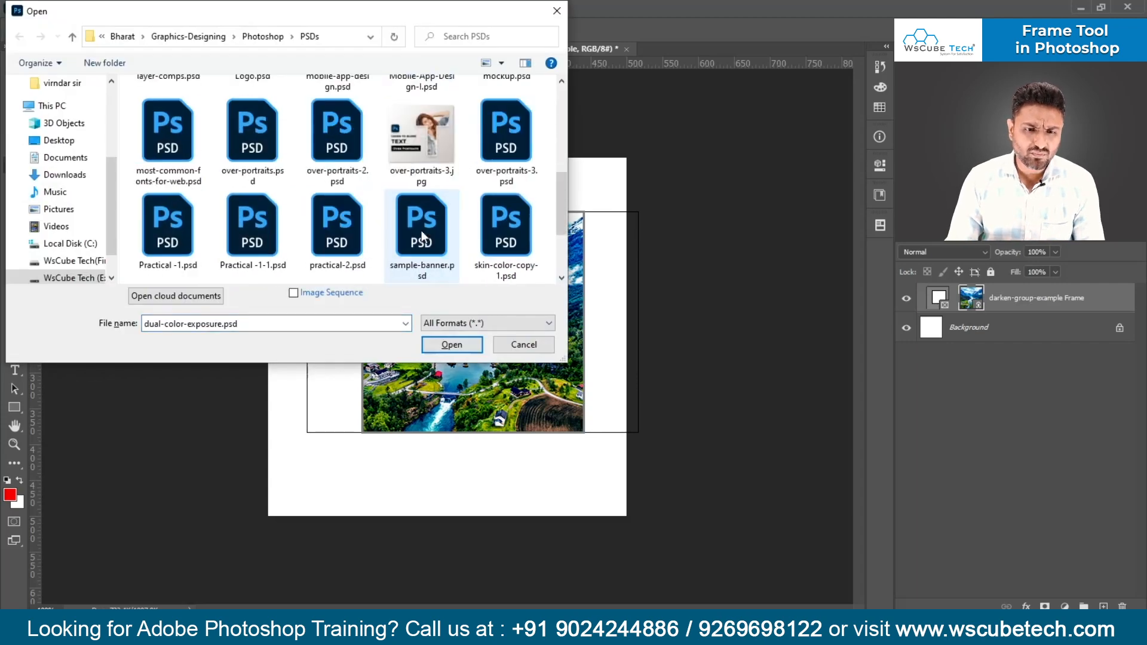
{"action": "scroll", "coordinate": [514, 239], "scroll_direction": "down", "scroll_amount": 1}
{"action": "scroll", "coordinate": [525, 235], "scroll_direction": "up", "scroll_amount": 1}
{"action": "scroll", "coordinate": [526, 235], "scroll_direction": "down", "scroll_amount": 1}
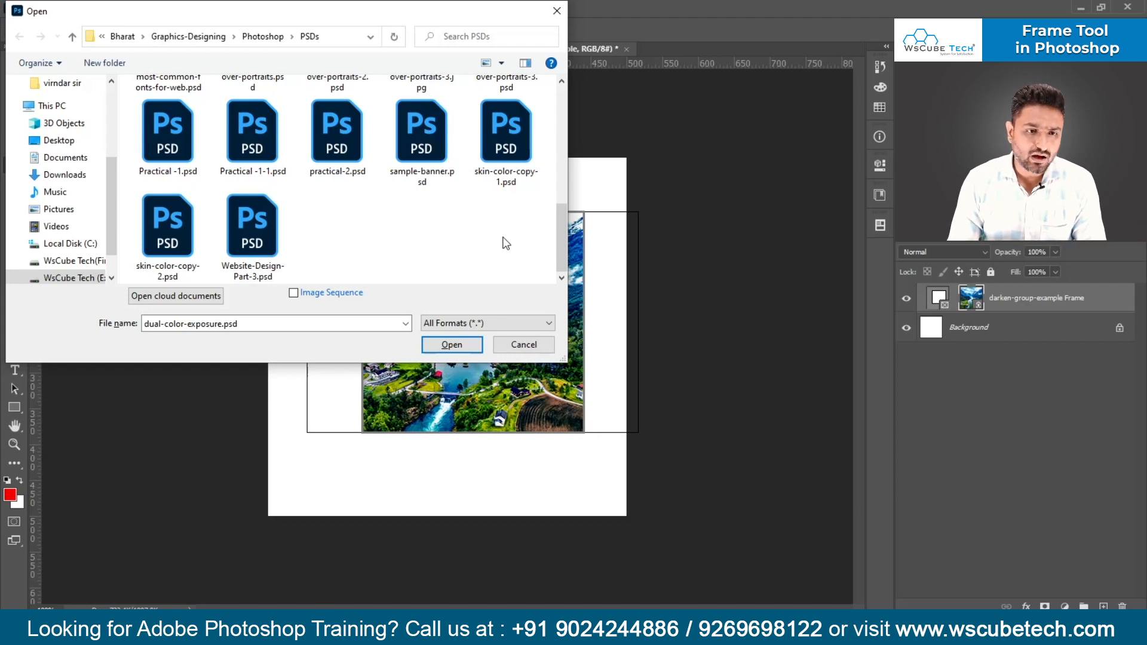
{"action": "scroll", "coordinate": [506, 243], "scroll_direction": "up", "scroll_amount": 2}
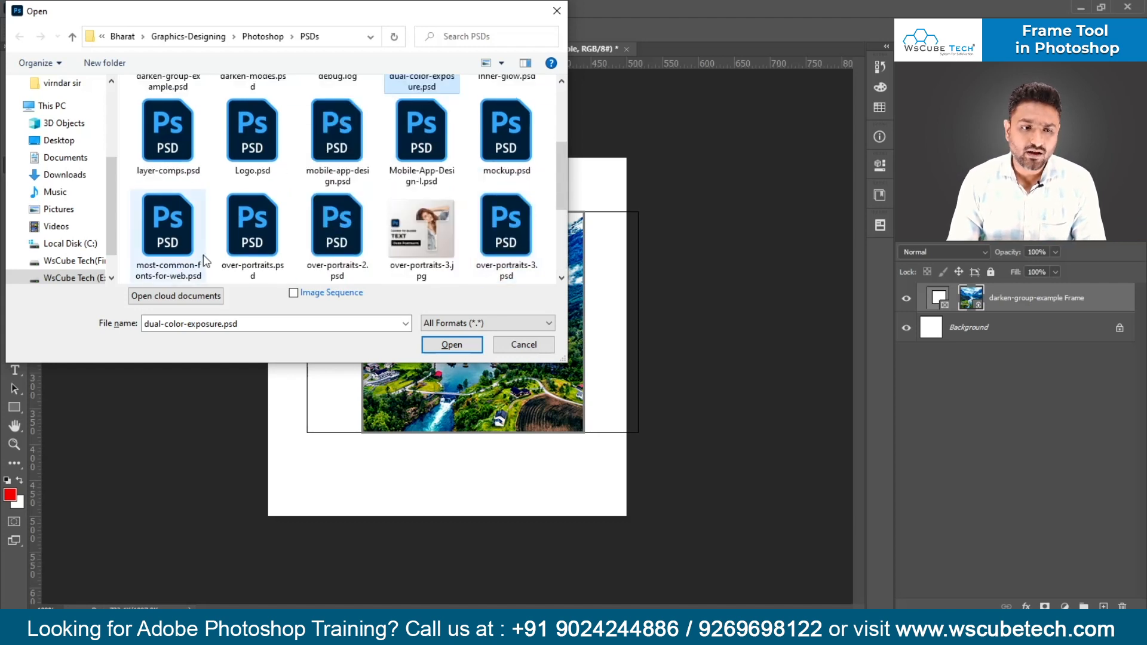
{"action": "double_click", "coordinate": [495, 161]}
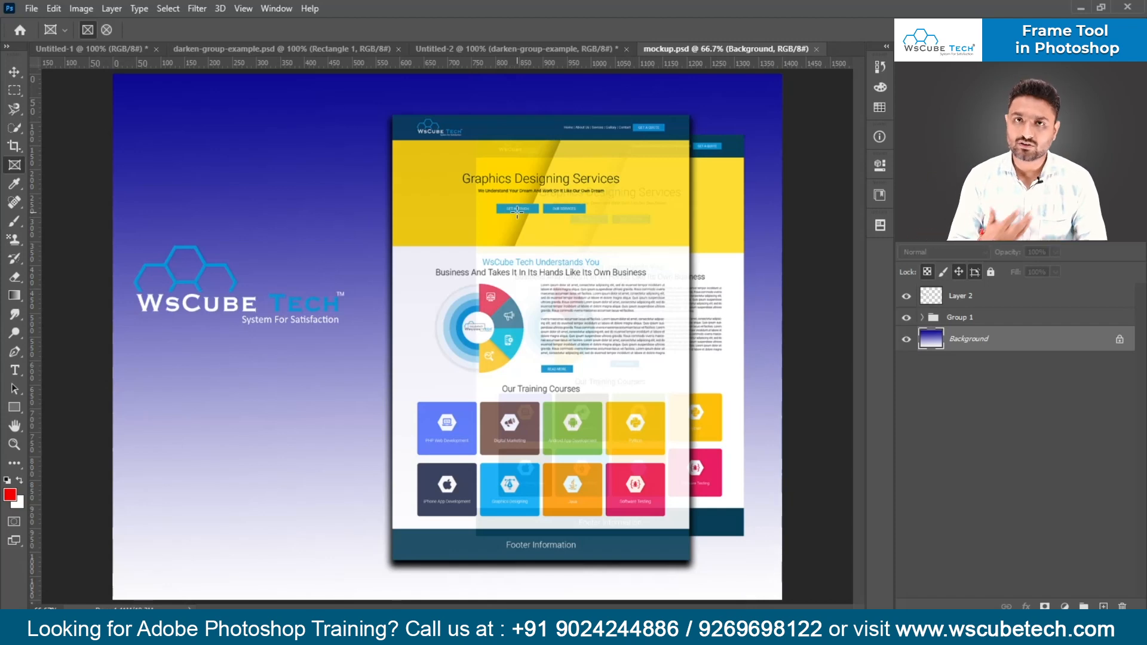
- Discard Untitled-2 together with its frame without saving, and create a new blank 500 × 500 px document at 72 ppi
{"action": "left_click", "coordinate": [489, 49]}
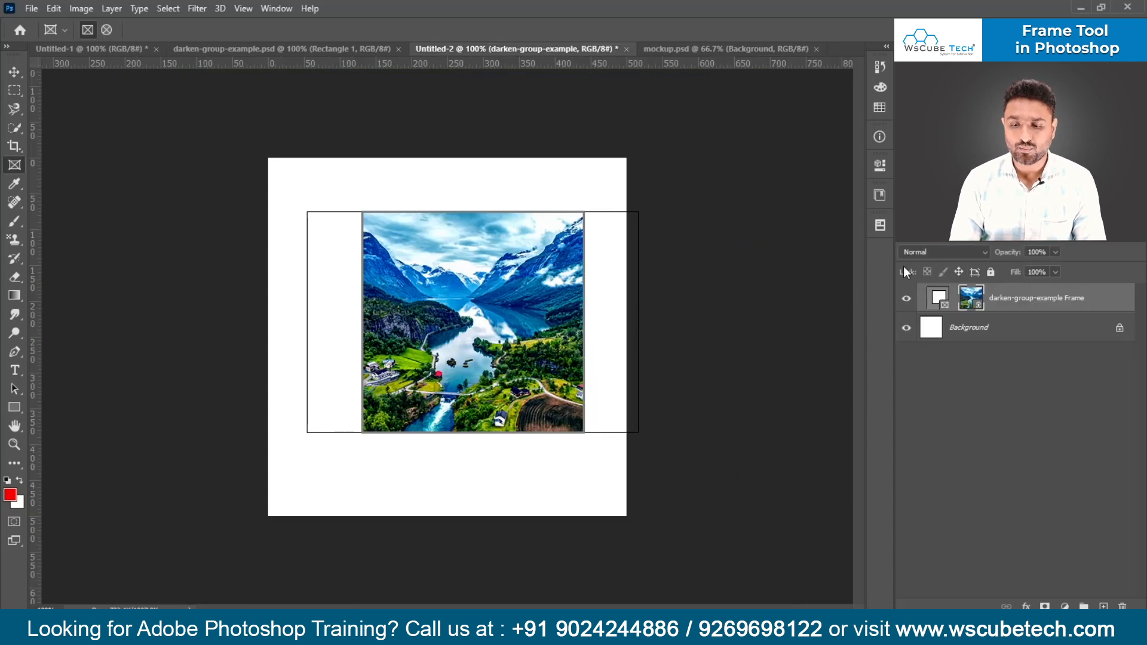
{"action": "key", "text": "Delete"}
{"action": "key", "text": "Delete"}
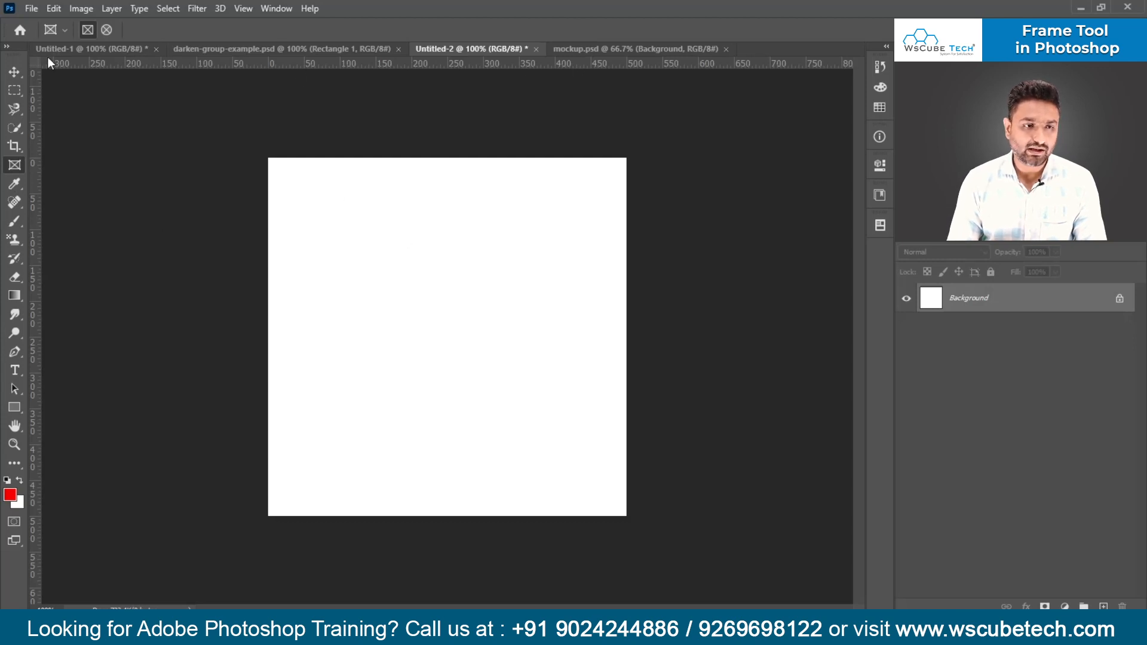
{"action": "key", "text": "ctrl+w"}
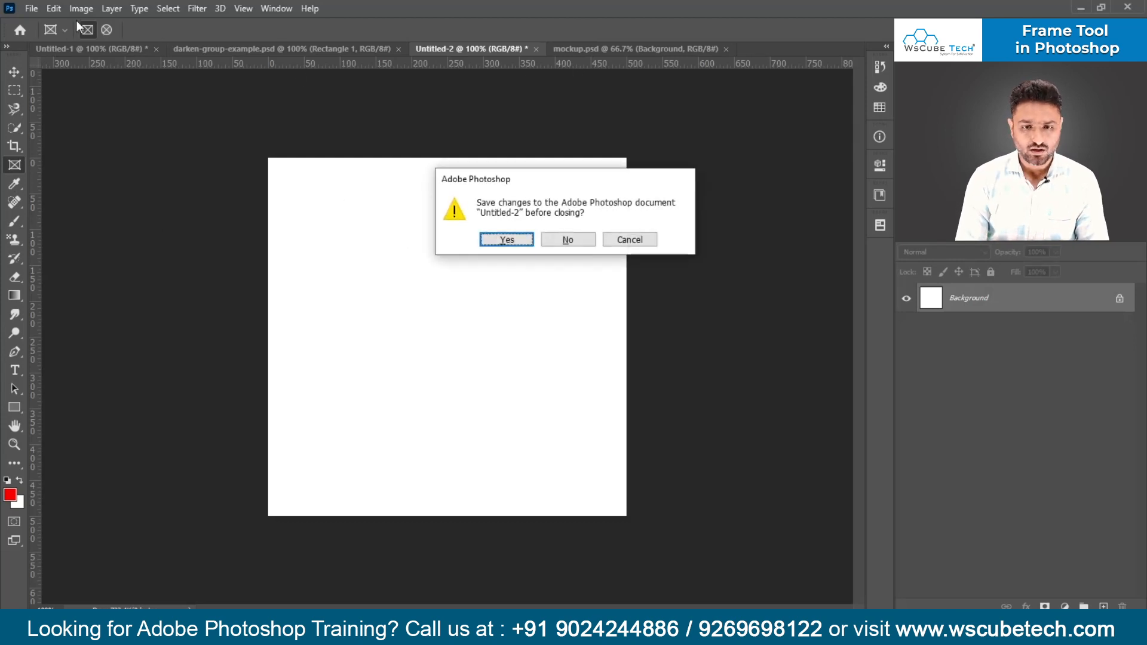
{"action": "key", "text": "n"}
{"action": "key", "text": "ctrl+n"}
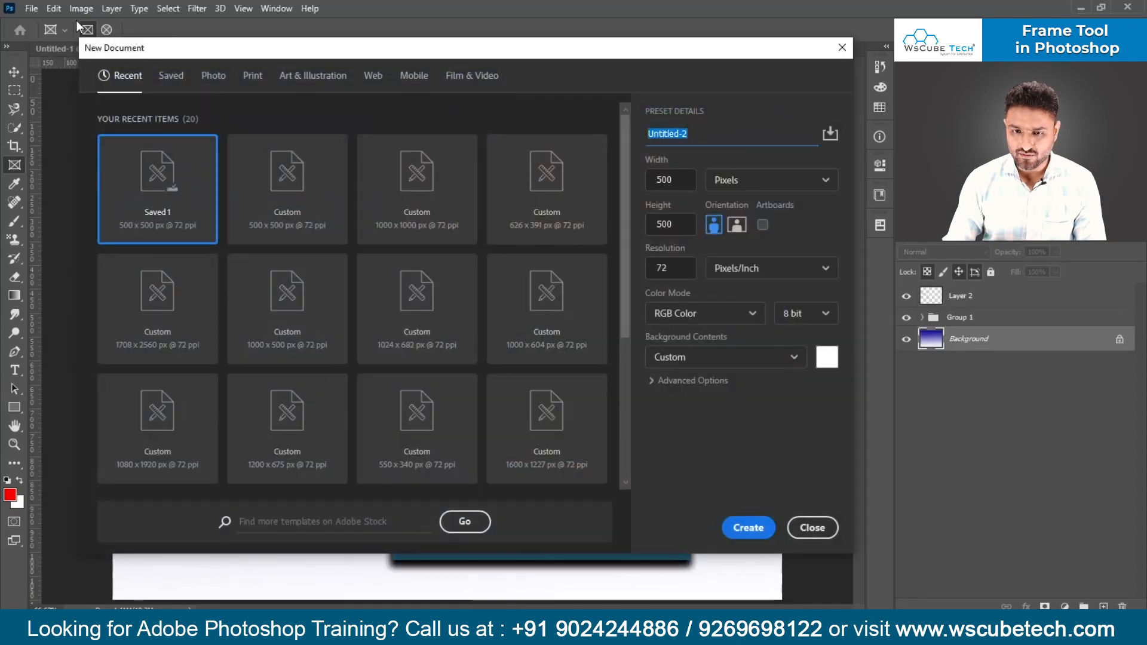
{"action": "key", "text": "Return"}
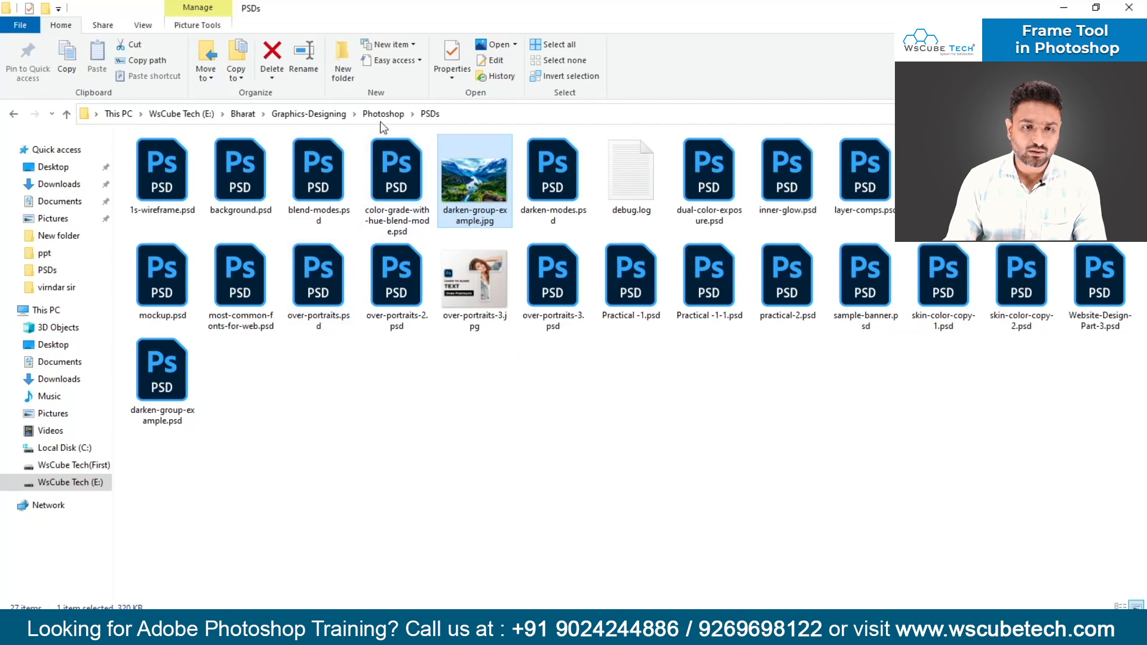
- Open Practical--1-1.jpg from the Photoshop images folder and make its background an editable layer
{"action": "left_click", "coordinate": [375, 113]}
{"action": "double_click", "coordinate": [214, 167]}
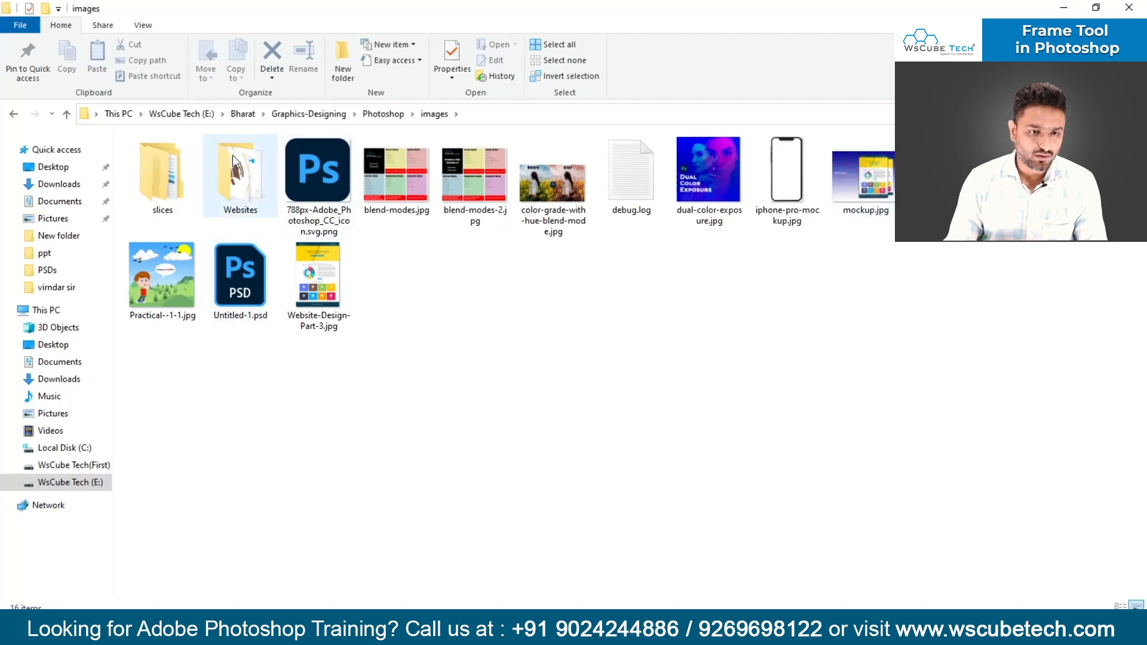
{"action": "left_click", "coordinate": [160, 271]}
{"action": "left_click_drag", "start_coordinate": [162, 281], "coordinate": [231, 361]}
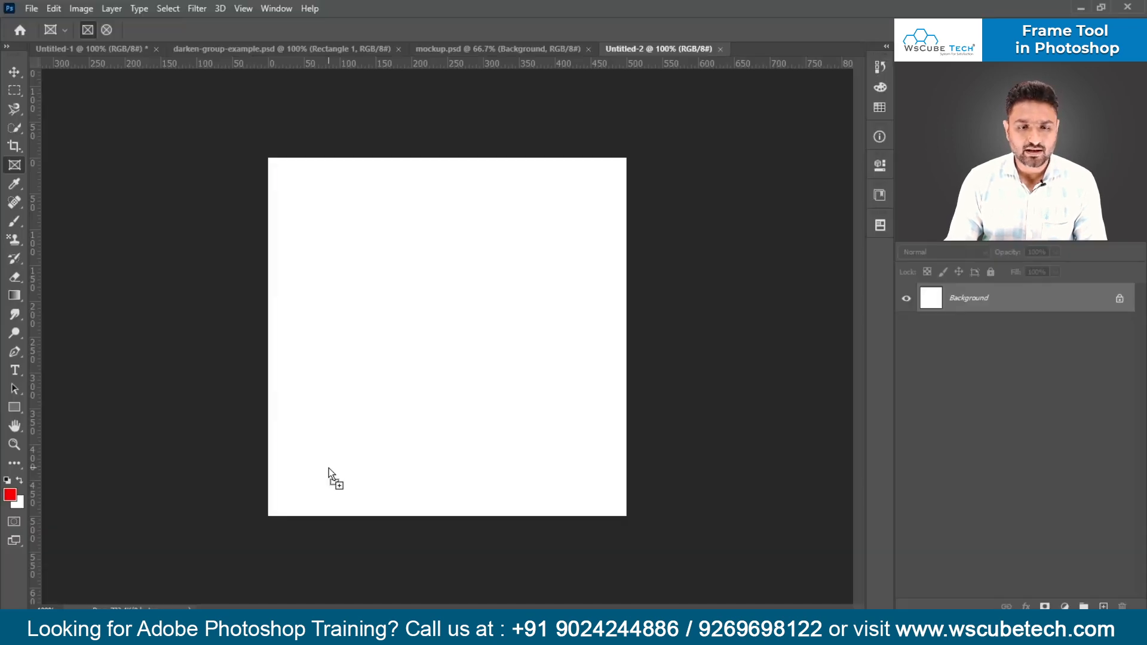
{"action": "left_click_drag", "start_coordinate": [329, 468], "coordinate": [769, 58]}
{"action": "left_click_drag", "start_coordinate": [540, 338], "coordinate": [634, 396]}
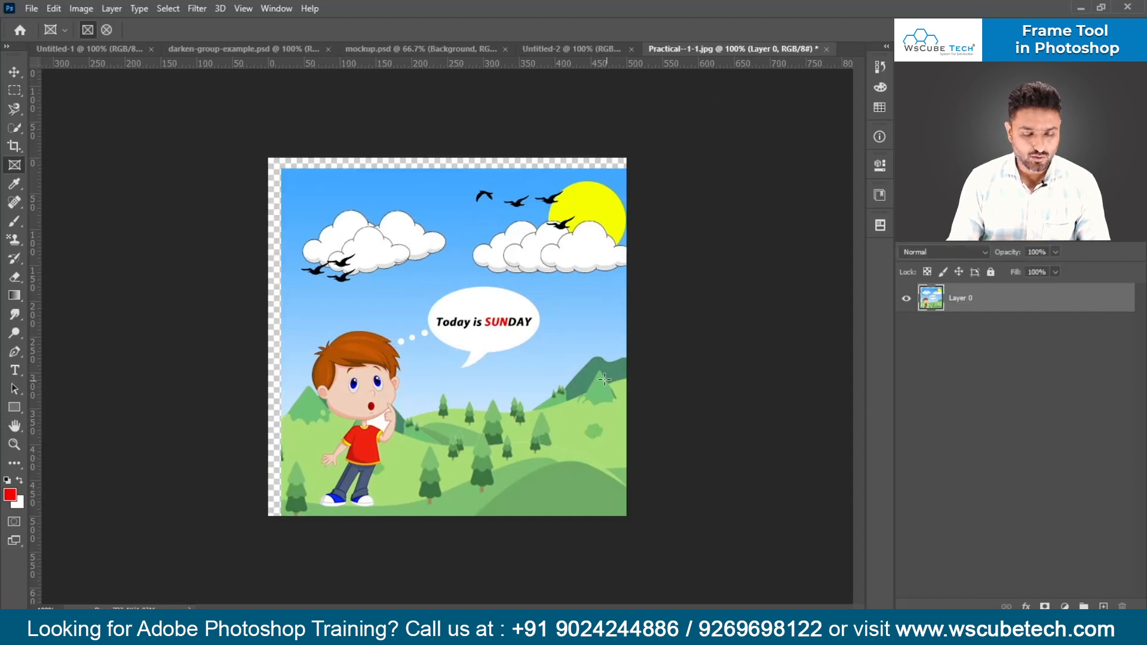
- Copy the cartoon image into Untitled-2 so it covers the canvas, and close Practical--1-1.jpg without saving
{"action": "key", "text": "v"}
{"action": "mouse_move", "coordinate": [473, 364]}
{"action": "left_mouse_down"}
{"action": "mouse_move", "coordinate": [569, 45]}
{"action": "mouse_move", "coordinate": [528, 227]}
{"action": "mouse_move", "coordinate": [544, 324]}
{"action": "mouse_move", "coordinate": [475, 394]}
{"action": "mouse_move", "coordinate": [436, 363]}
{"action": "mouse_move", "coordinate": [467, 378]}
{"action": "left_mouse_up"}
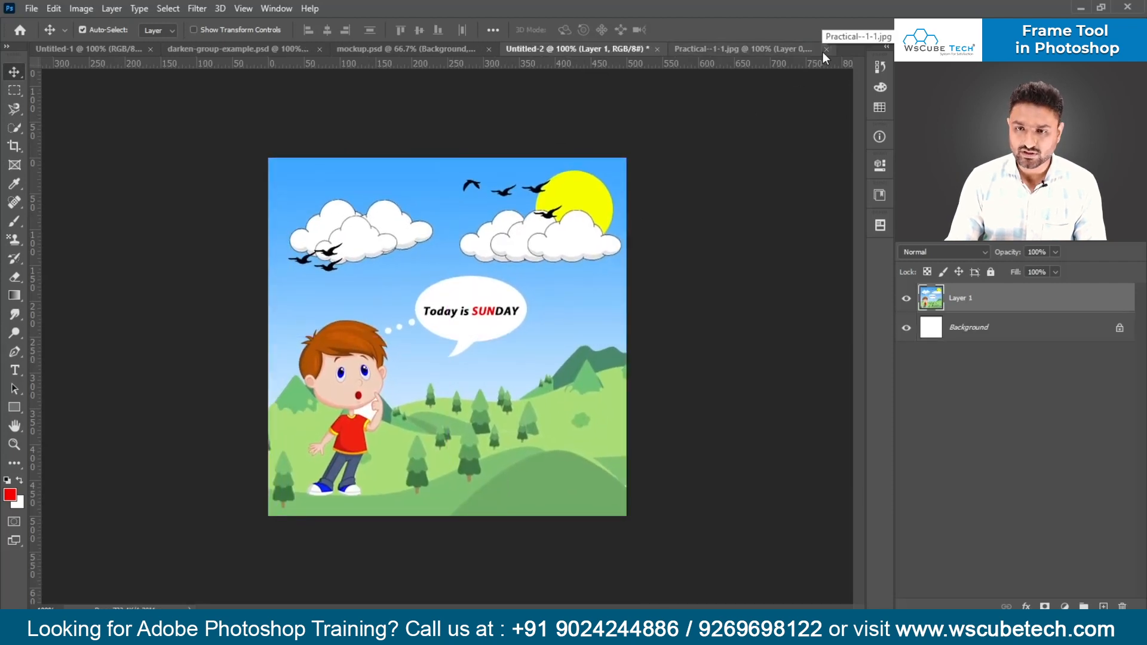
{"action": "left_click", "coordinate": [824, 50]}
{"action": "left_click", "coordinate": [565, 241]}
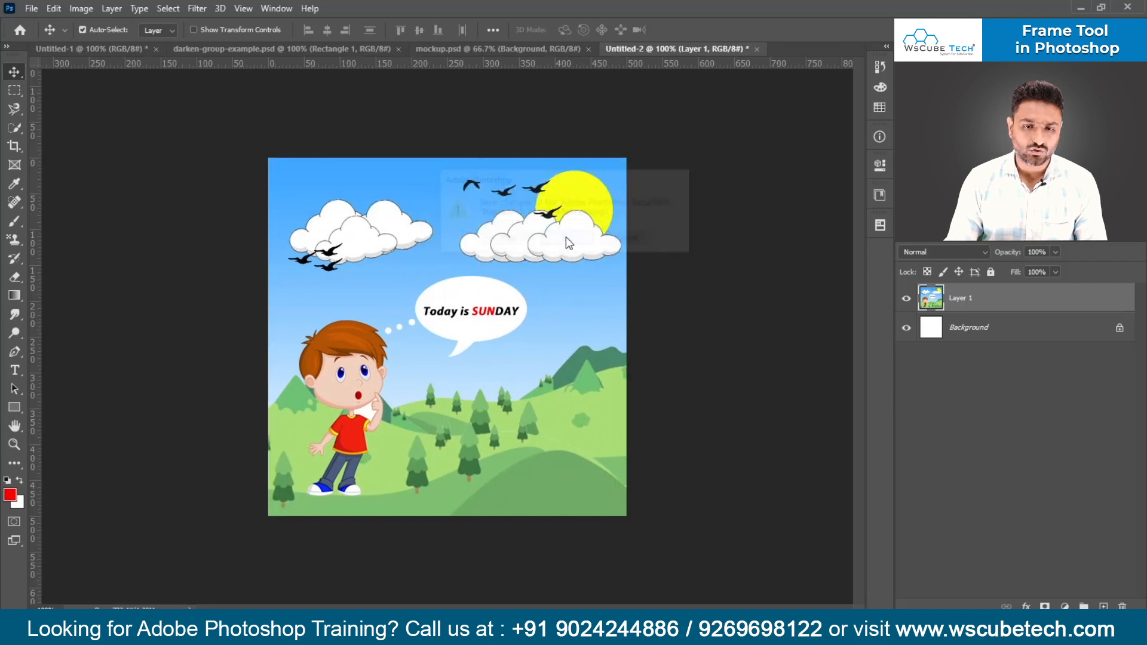
- Add darken-group-example.jpg to Untitled-2 as a layer above the cartoon, and close the source JPG without saving
{"action": "key", "text": "ctrl+o"}
{"action": "double_click", "coordinate": [508, 122]}
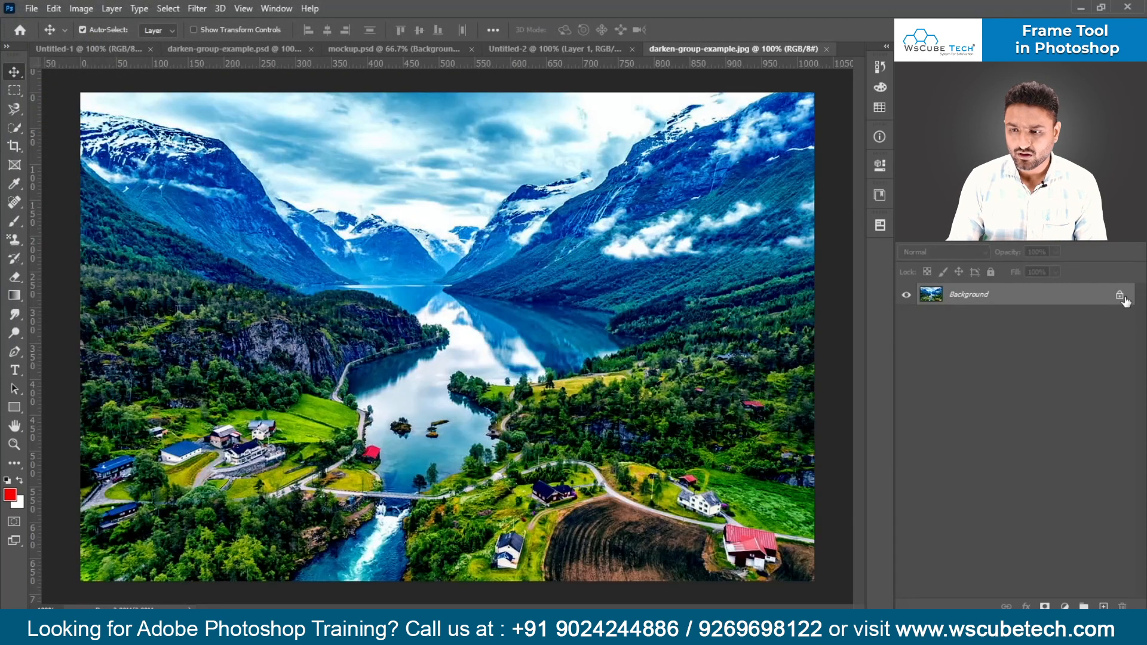
{"action": "left_click", "coordinate": [1121, 296]}
{"action": "left_click_drag", "start_coordinate": [643, 352], "coordinate": [503, 388]}
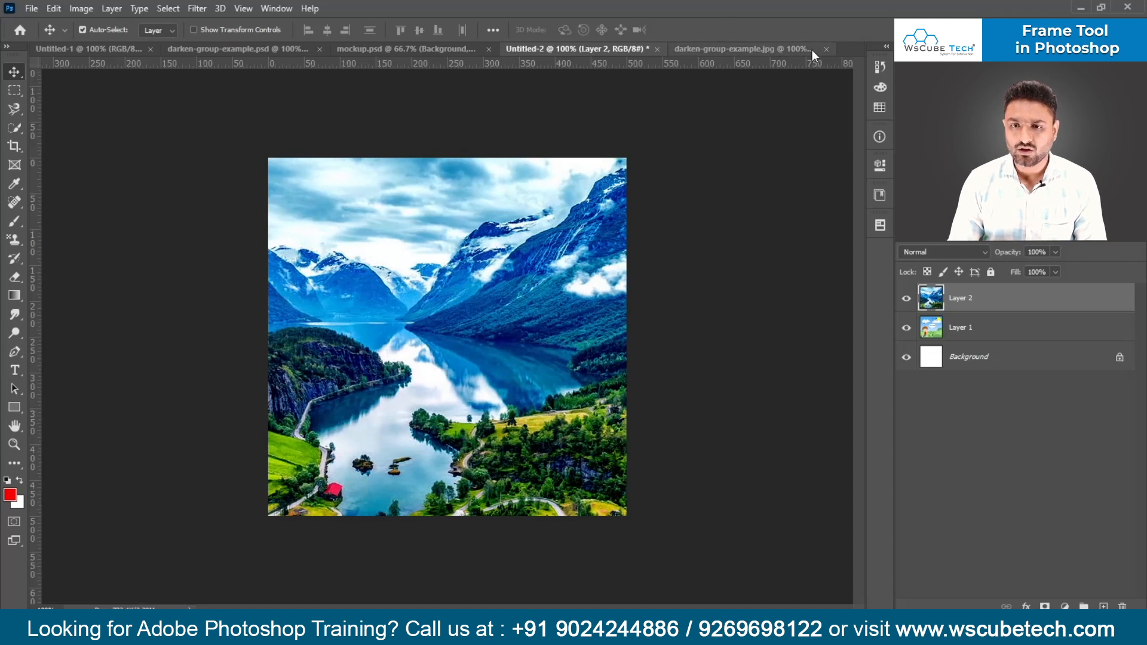
{"action": "left_click", "coordinate": [828, 49]}
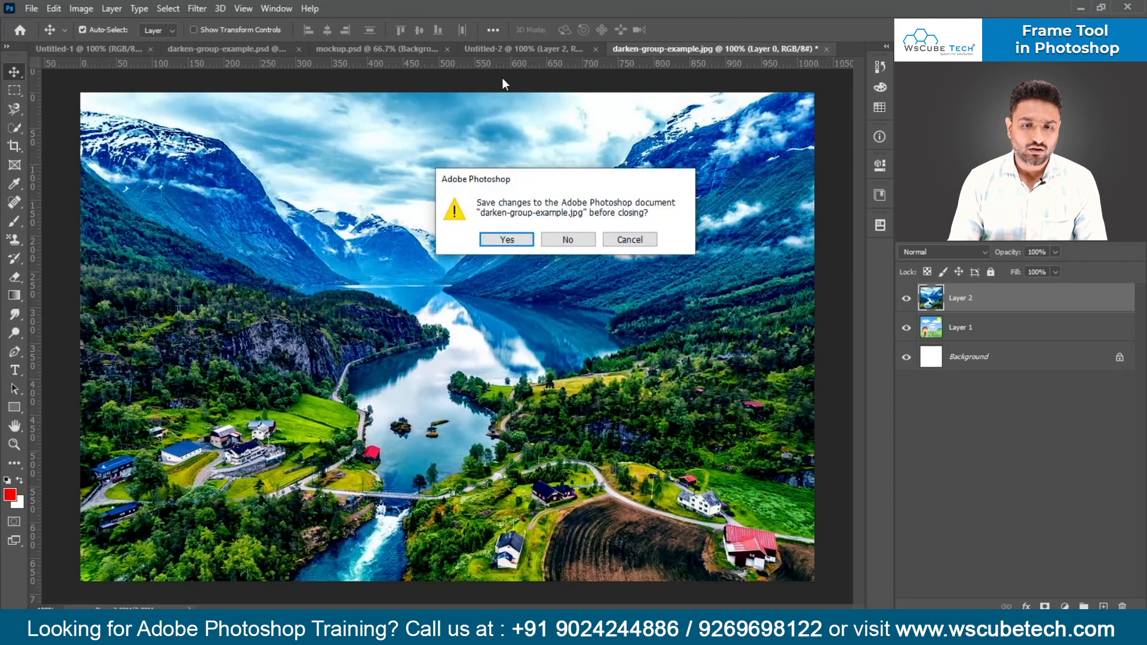
{"action": "left_click", "coordinate": [584, 238]}
- Open over-portraits-3.jpg, unlock its background, and copy the image into Untitled-2 as the topmost layer
{"action": "key", "text": "ctrl+o"}
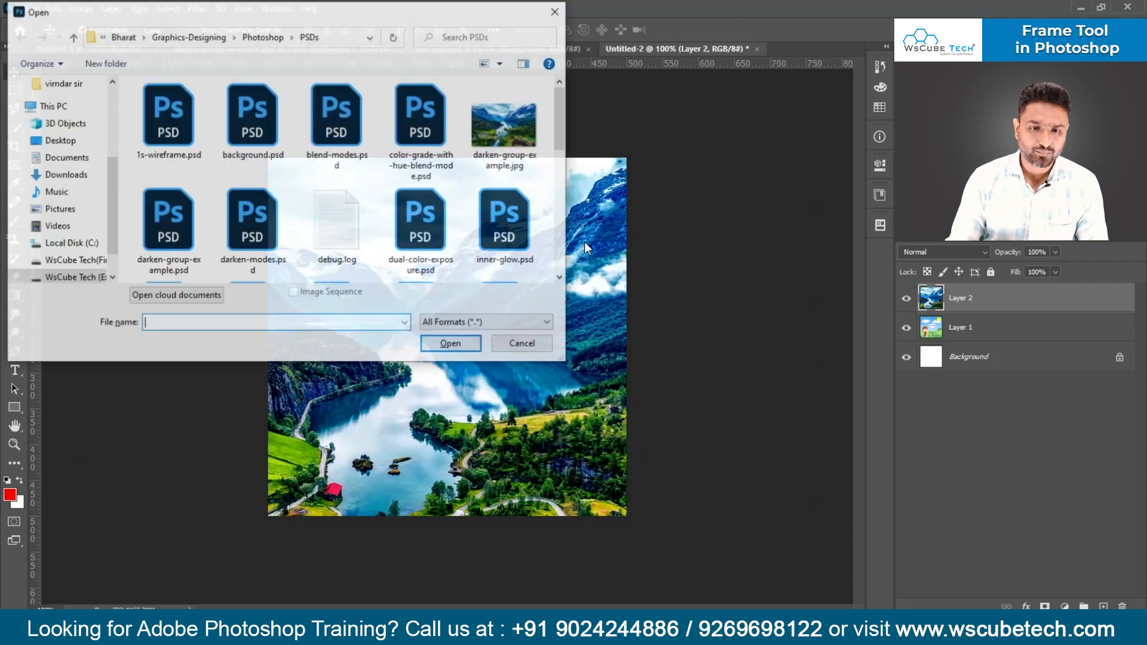
{"action": "scroll", "coordinate": [377, 224], "scroll_direction": "down", "scroll_amount": 3}
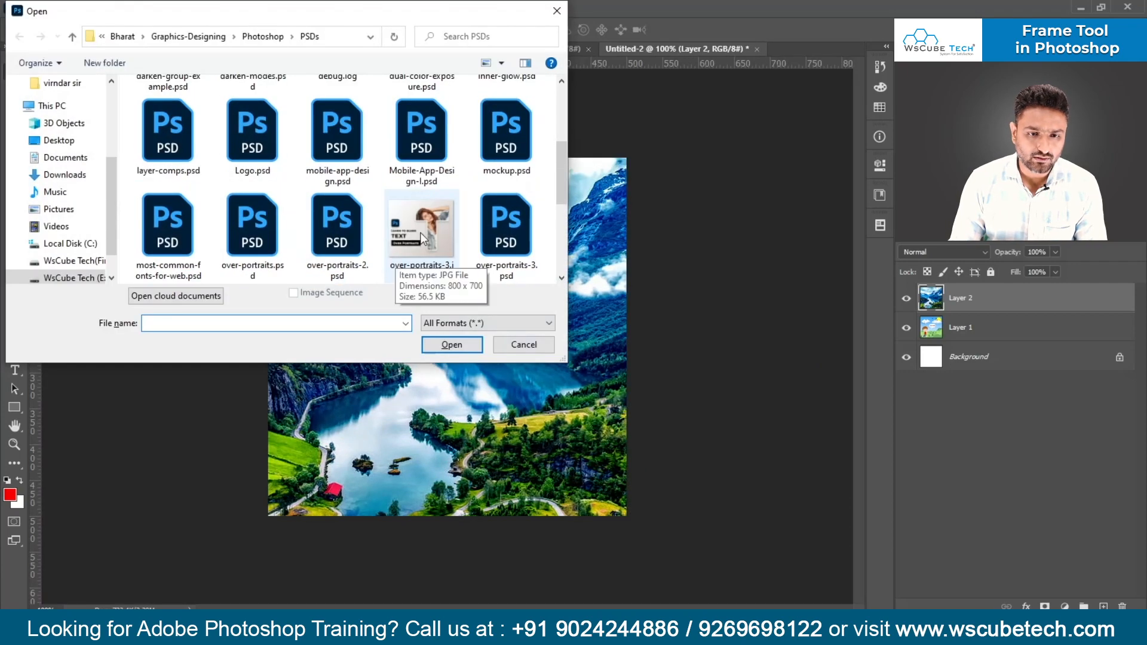
{"action": "double_click", "coordinate": [442, 234]}
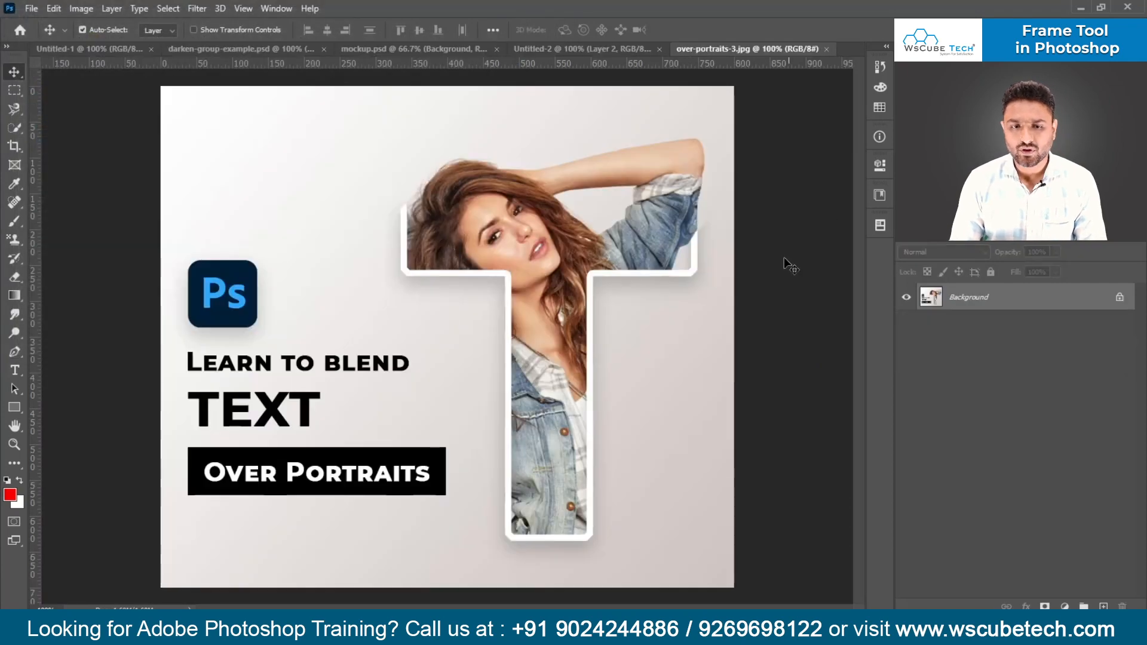
{"action": "left_click", "coordinate": [1120, 297]}
{"action": "left_click_drag", "start_coordinate": [555, 365], "coordinate": [535, 387]}
- Start a free transform on the portrait layer in Untitled-2, try scaling it down from its upper-left corner, and undo that scaling
{"action": "key", "text": "ctrl+t"}
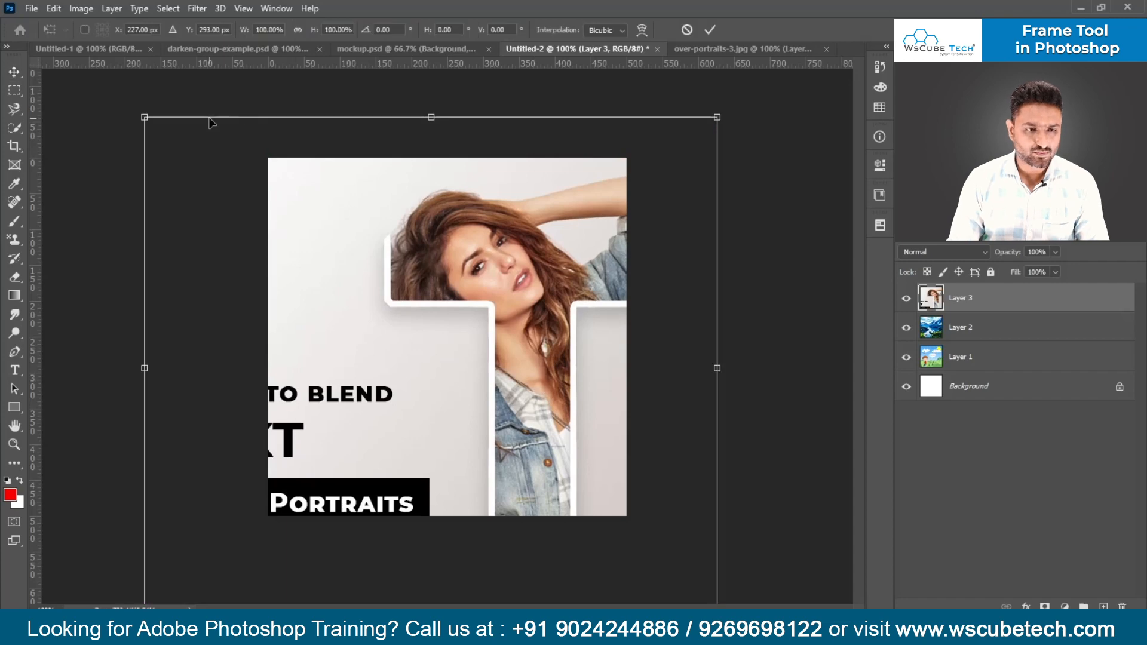
{"action": "left_click_drag", "start_coordinate": [145, 118], "coordinate": [410, 295]}
{"action": "key", "text": "ctrl+z"}
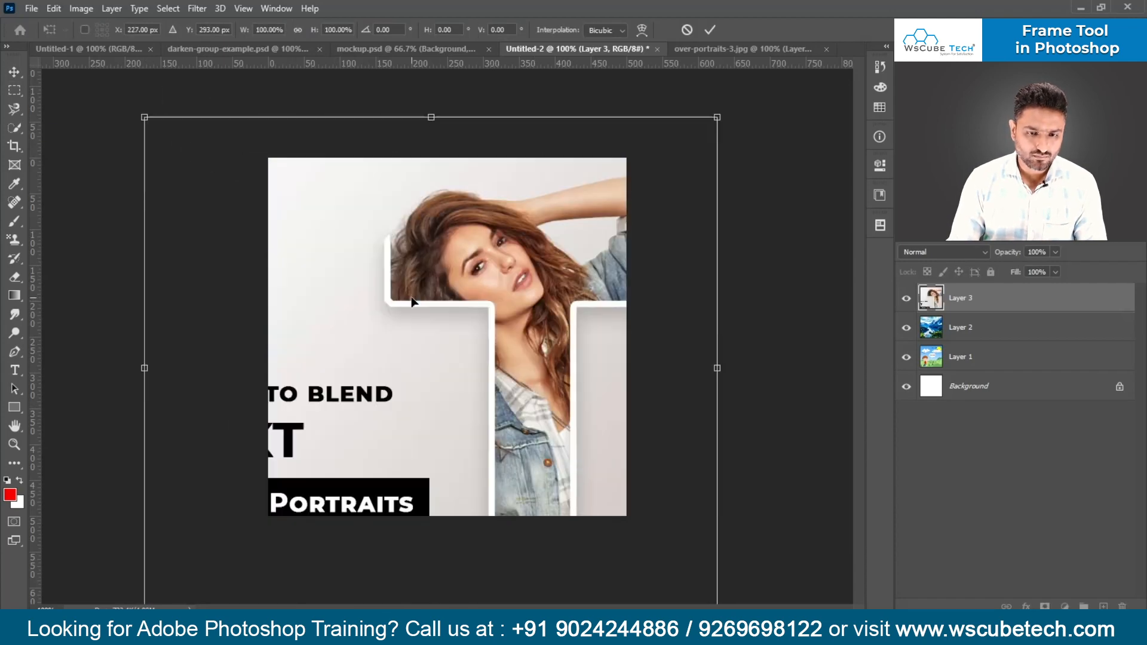
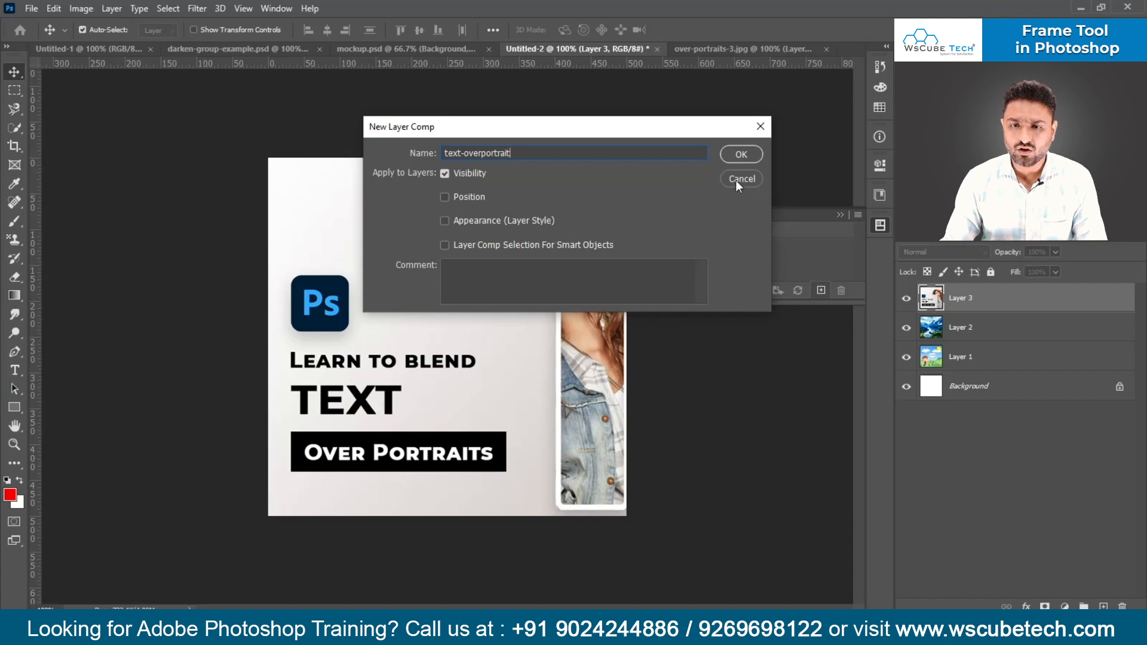
- Finish creating the text-overportrait layer comp, and record a visibility layer comp named sight-scene with Layer 3 hidden
{"action": "left_click", "coordinate": [741, 154]}
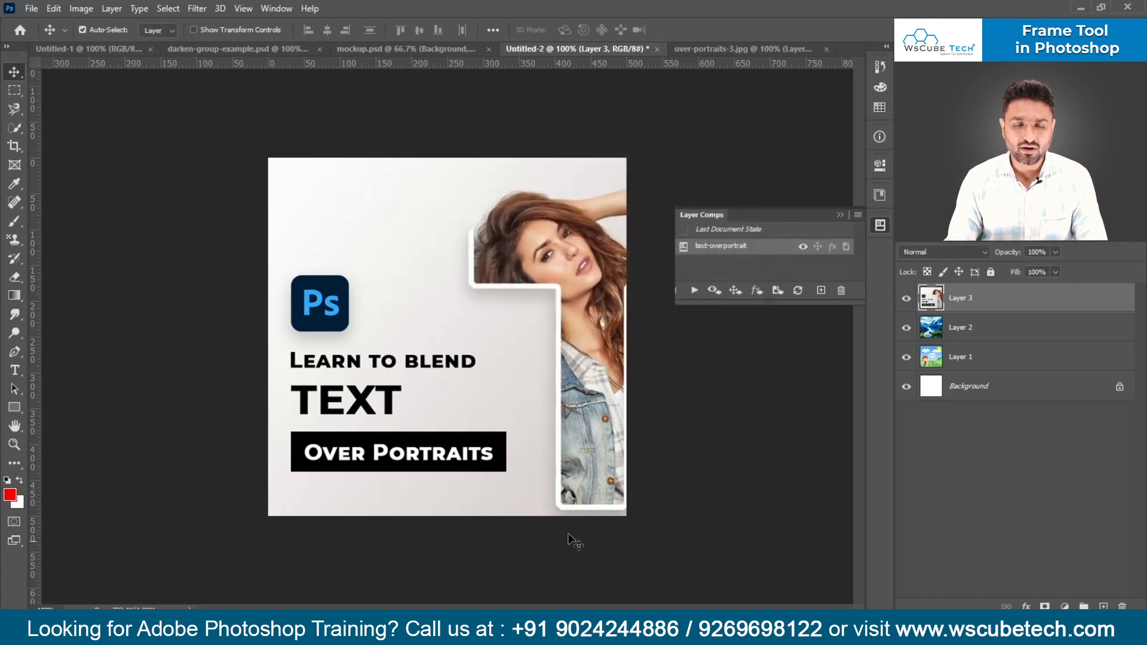
{"action": "left_click", "coordinate": [907, 298]}
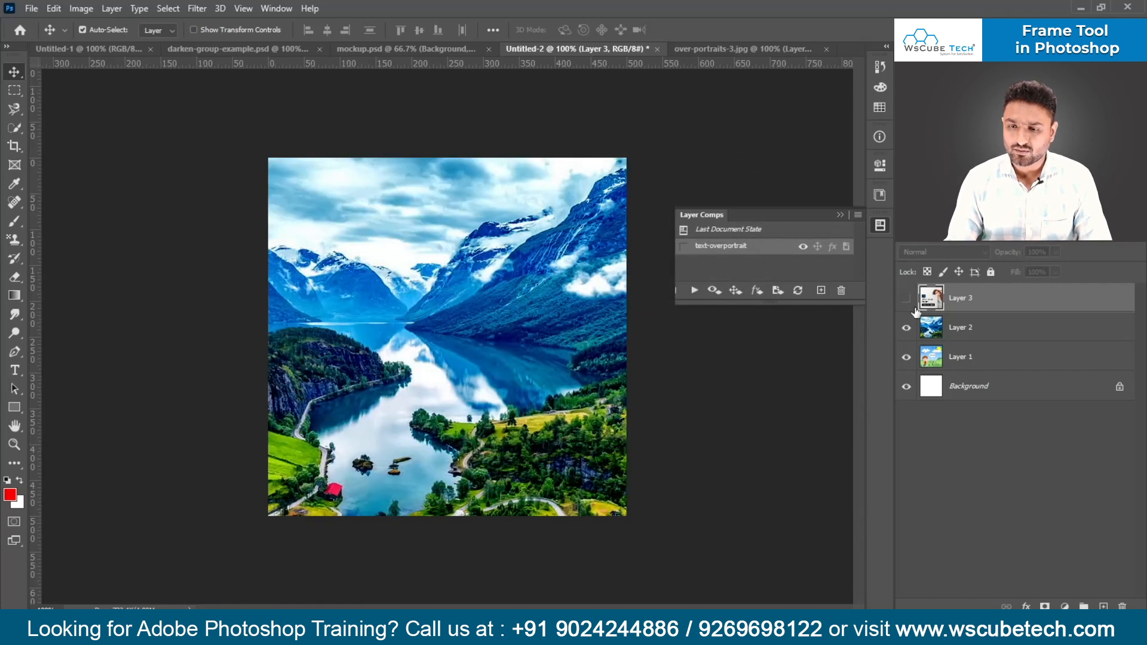
{"action": "left_click", "coordinate": [960, 329]}
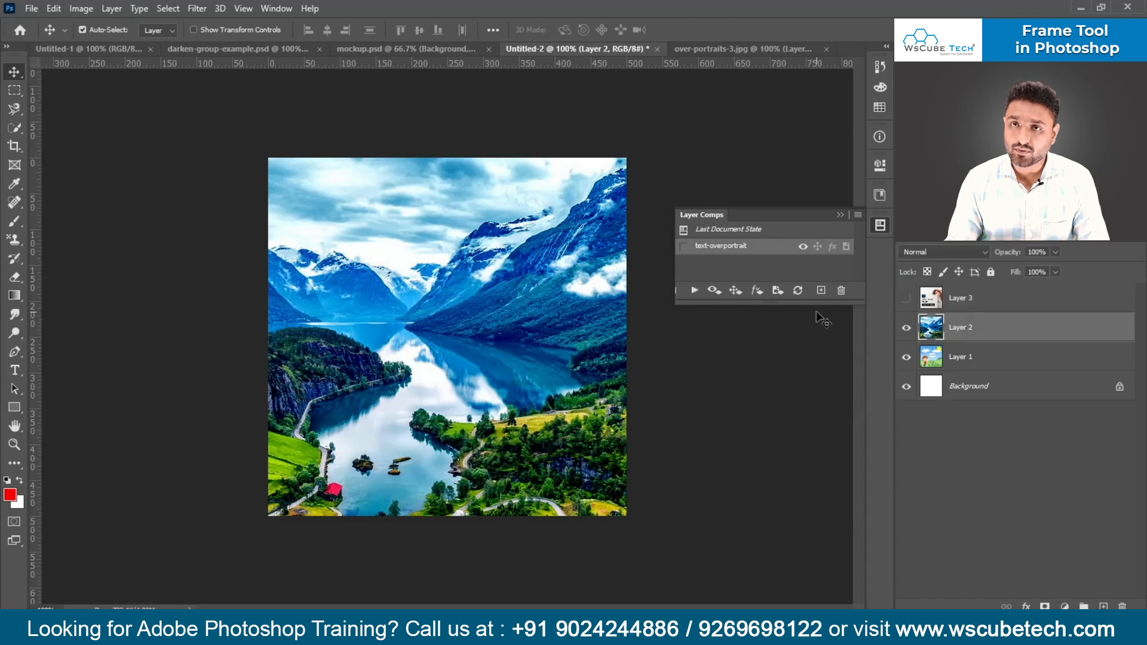
{"action": "left_click", "coordinate": [821, 291]}
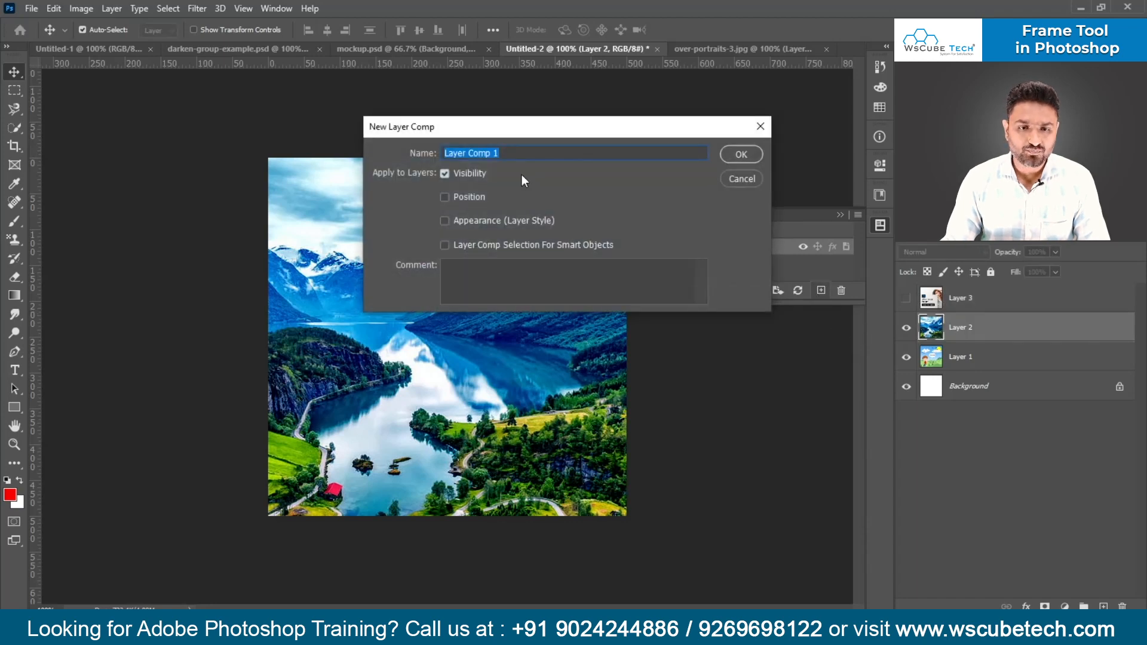
{"action": "type", "text": "sig"}
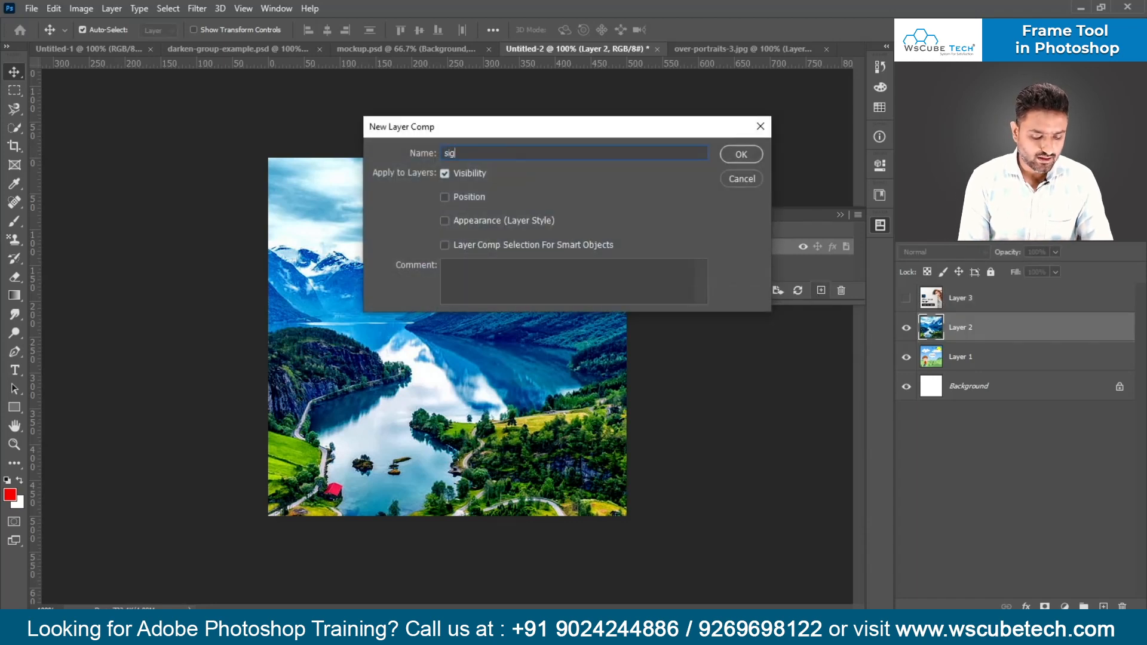
{"action": "type", "text": "ht-scene"}
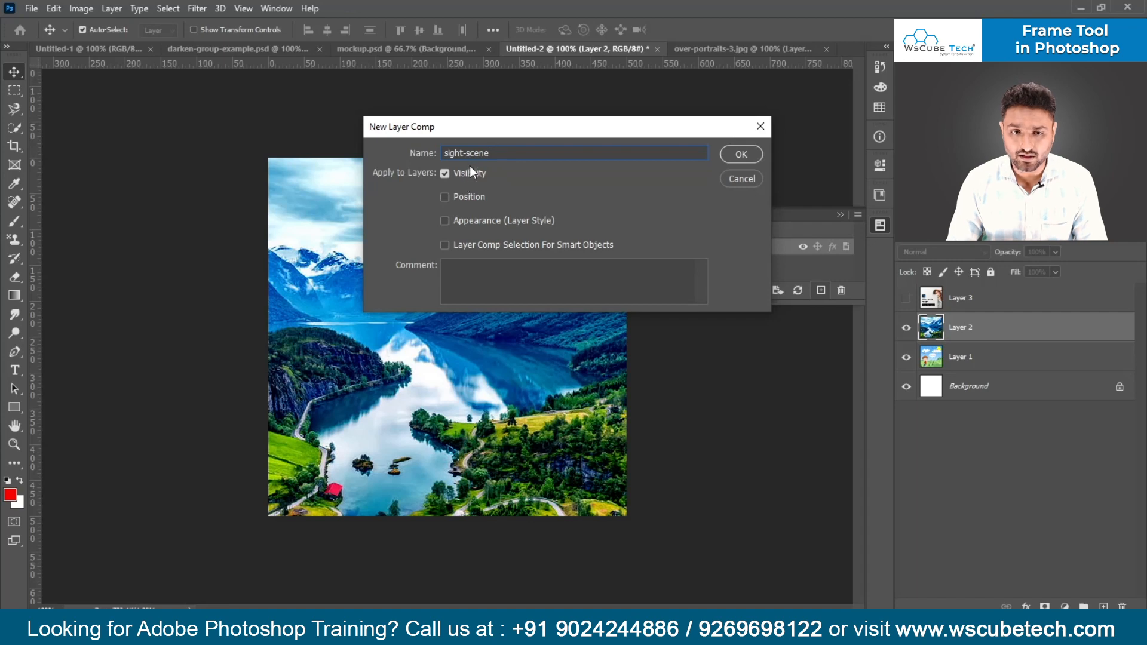
{"action": "left_click", "coordinate": [730, 157]}
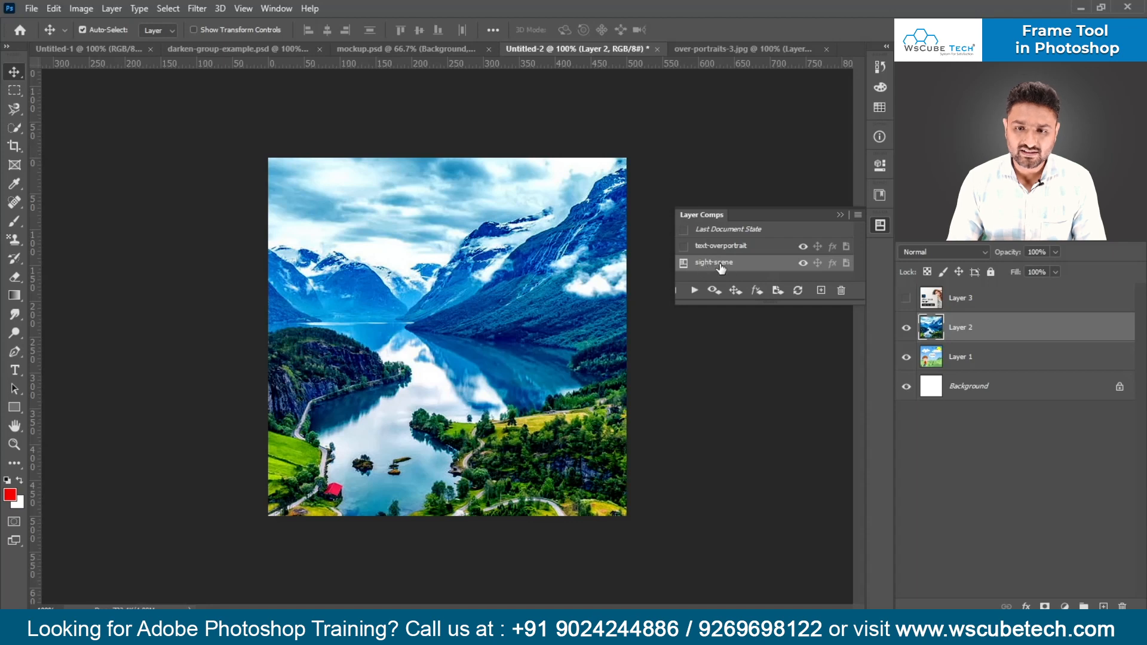
- Hide Layer 2, record a visibility layer comp named banner-1, and enlarge the layer comps list to fit all entries
{"action": "left_click", "coordinate": [906, 328]}
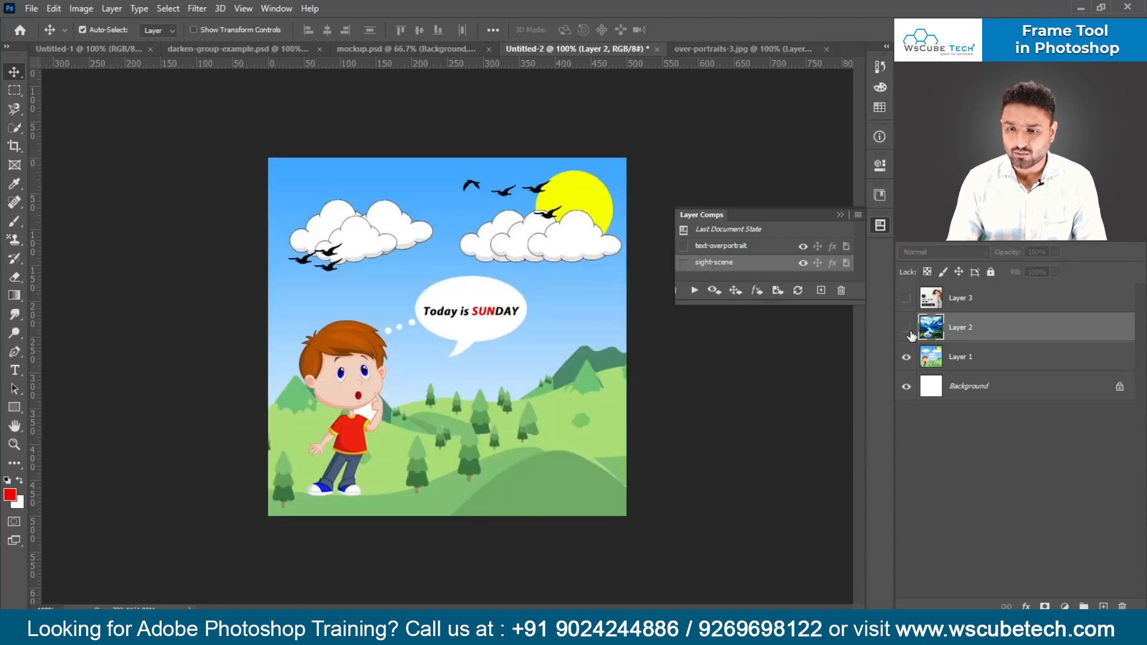
{"action": "left_click", "coordinate": [822, 290]}
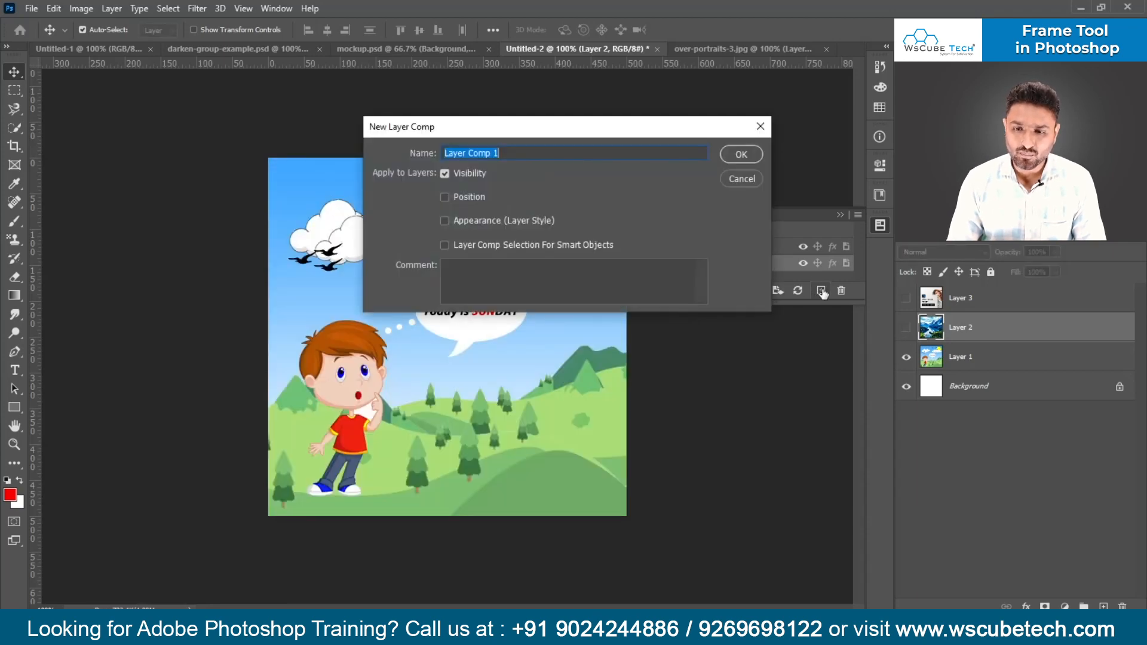
{"action": "type", "text": "banner-"}
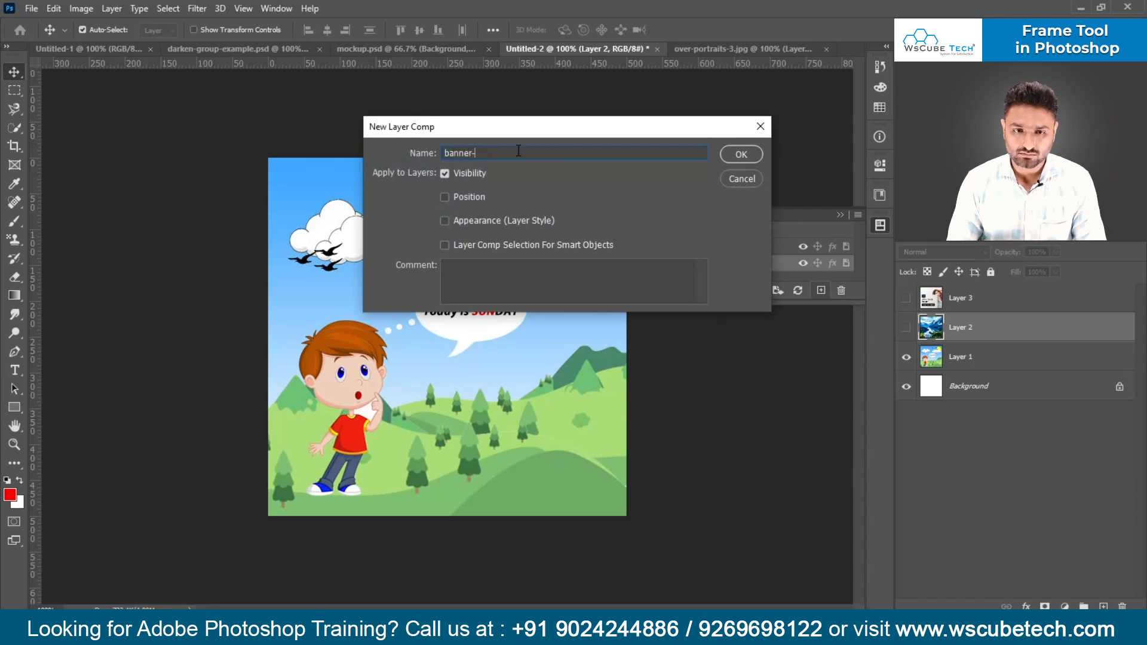
{"action": "type", "text": "1"}
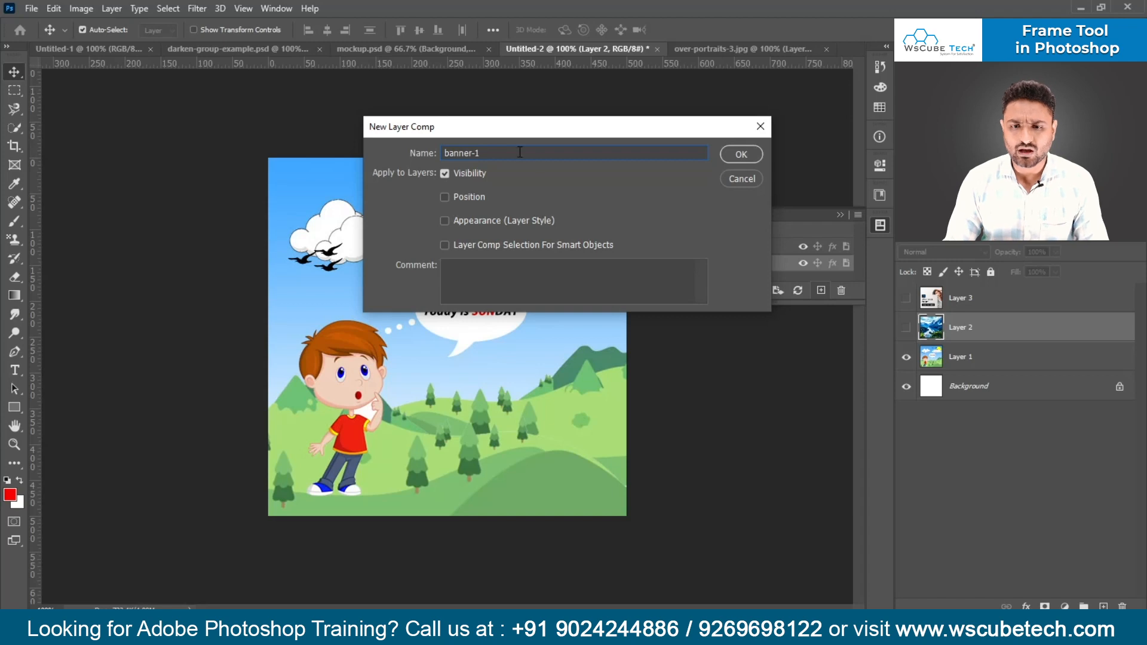
{"action": "left_click", "coordinate": [747, 157]}
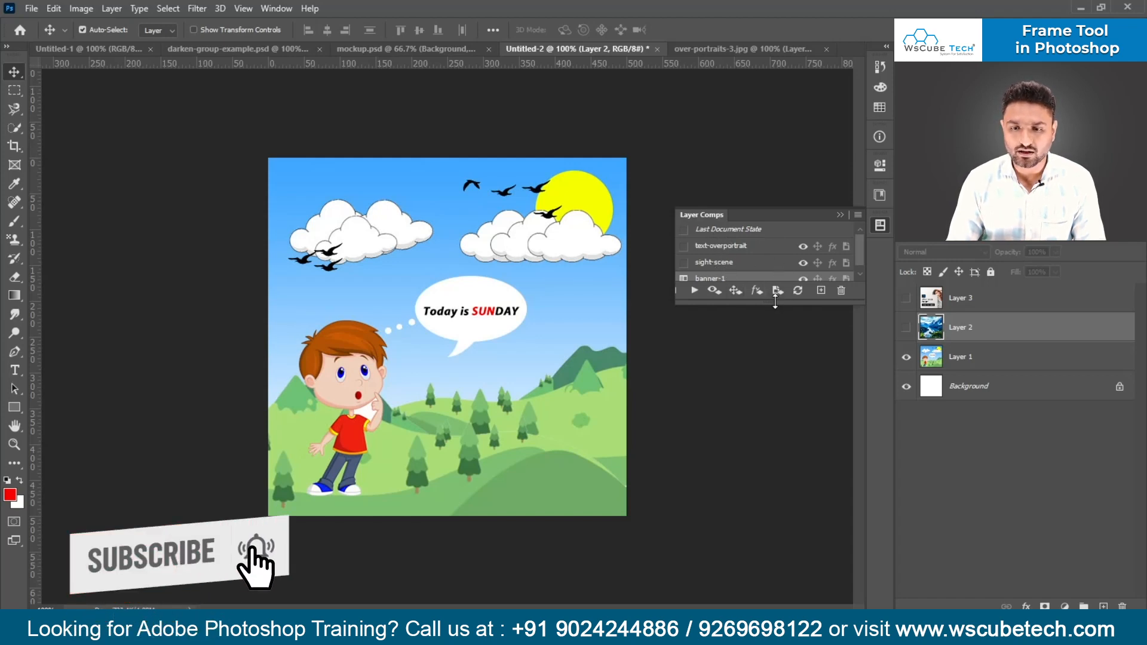
{"action": "left_click_drag", "start_coordinate": [774, 303], "coordinate": [773, 381]}
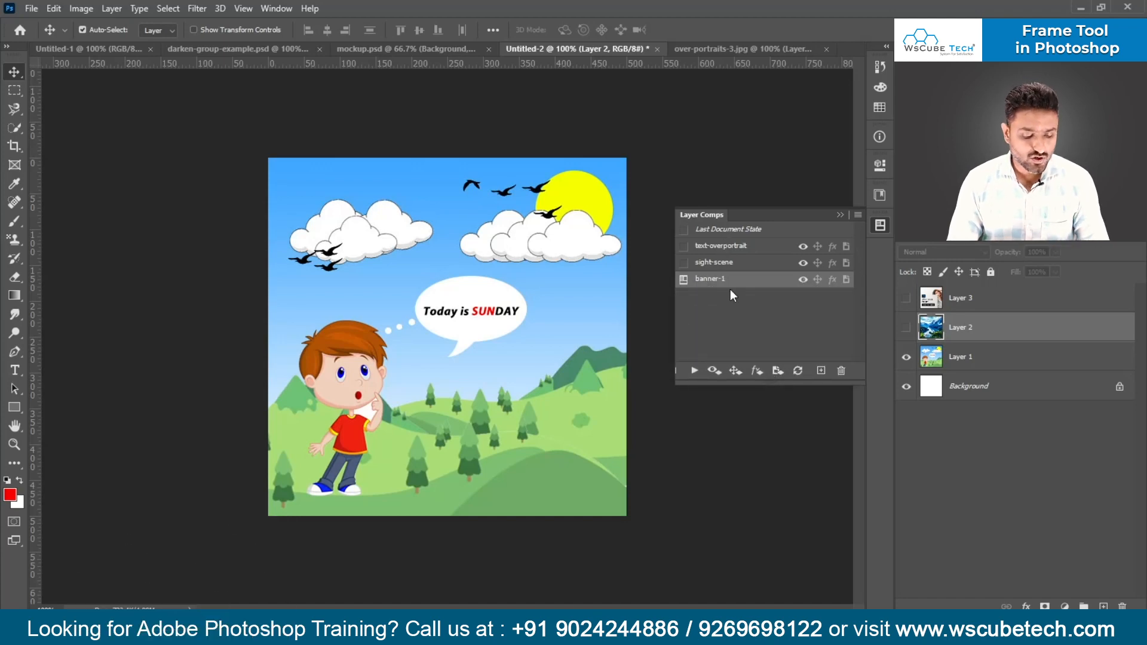
- Save the document in the PSDs folder as layer-comps-2.psd with Maximize Compatibility on
{"action": "key", "text": "ctrl+s"}
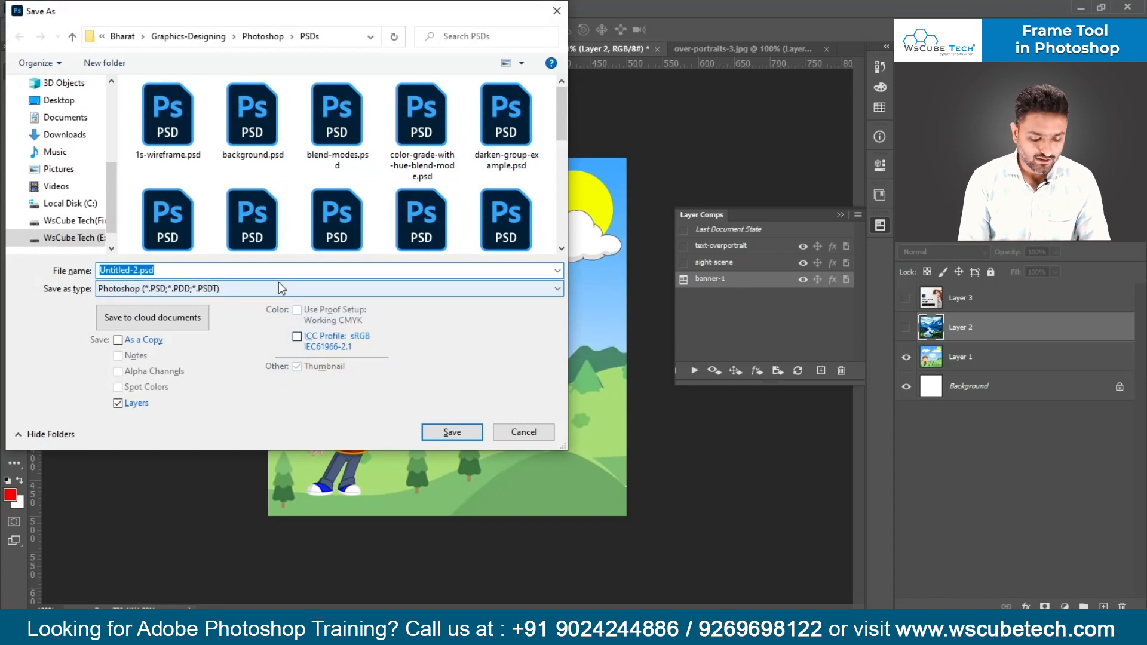
{"action": "type", "text": "layer"}
{"action": "key", "text": "Down"}
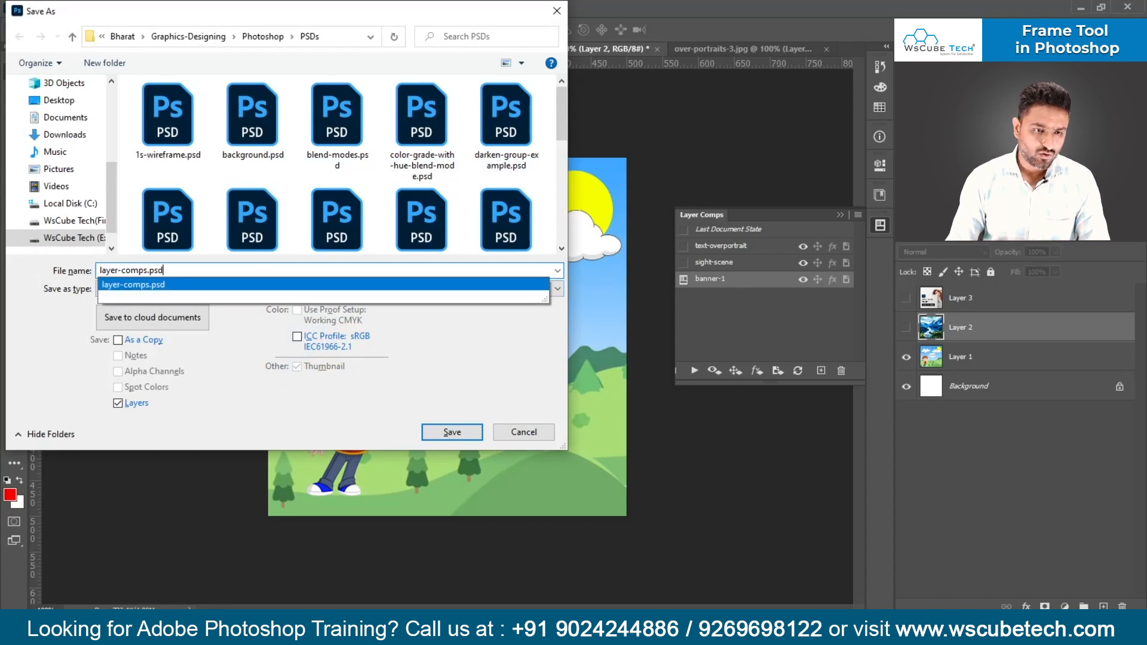
{"action": "key", "text": "Left"}
{"action": "key", "text": "Left"}
{"action": "key", "text": "Left"}
{"action": "key", "text": "Left"}
{"action": "type", "text": "-2"}
{"action": "key", "text": "Return"}
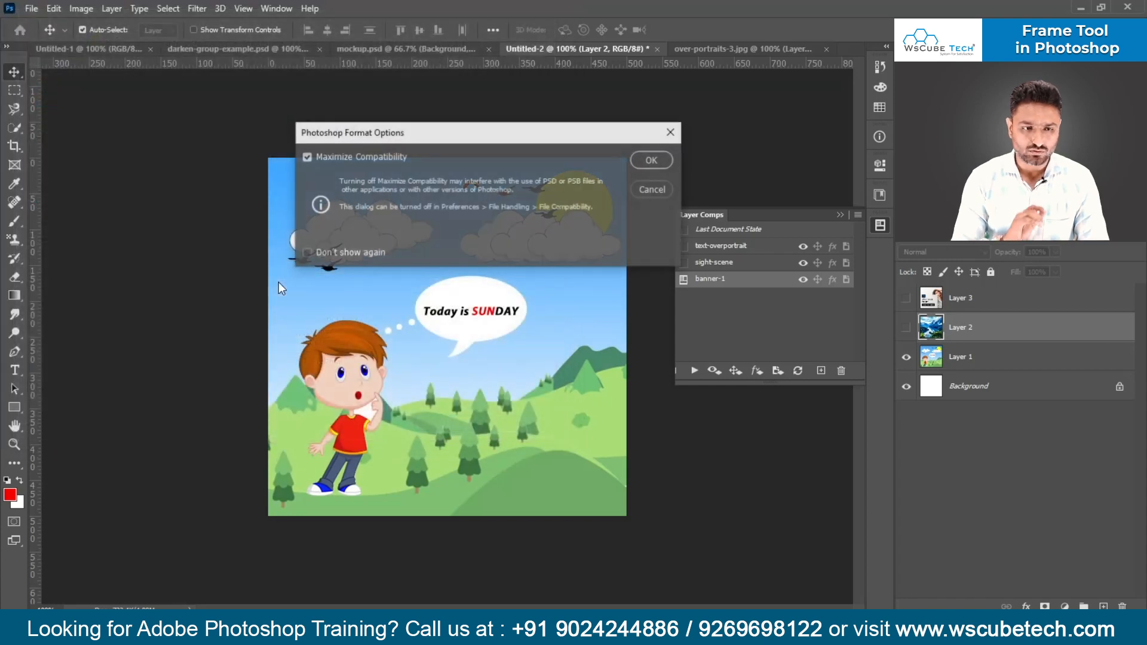
{"action": "key", "text": "Return"}
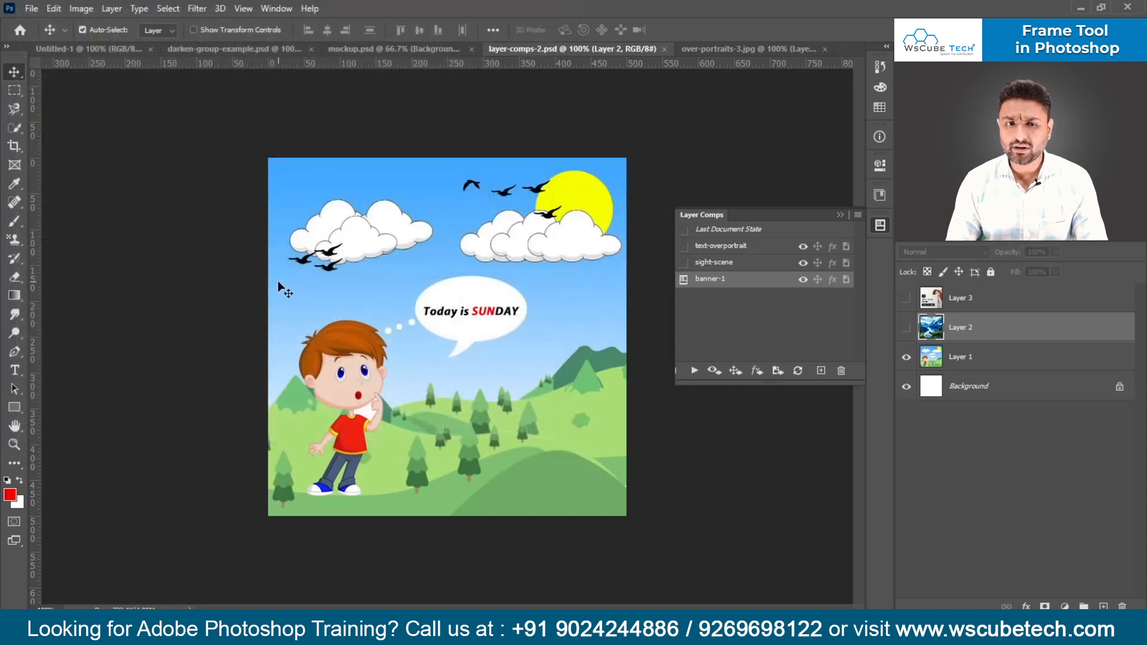
- Close mockup.psd, and close over-portraits-3.jpg without saving its changes
{"action": "left_click", "coordinate": [382, 53]}
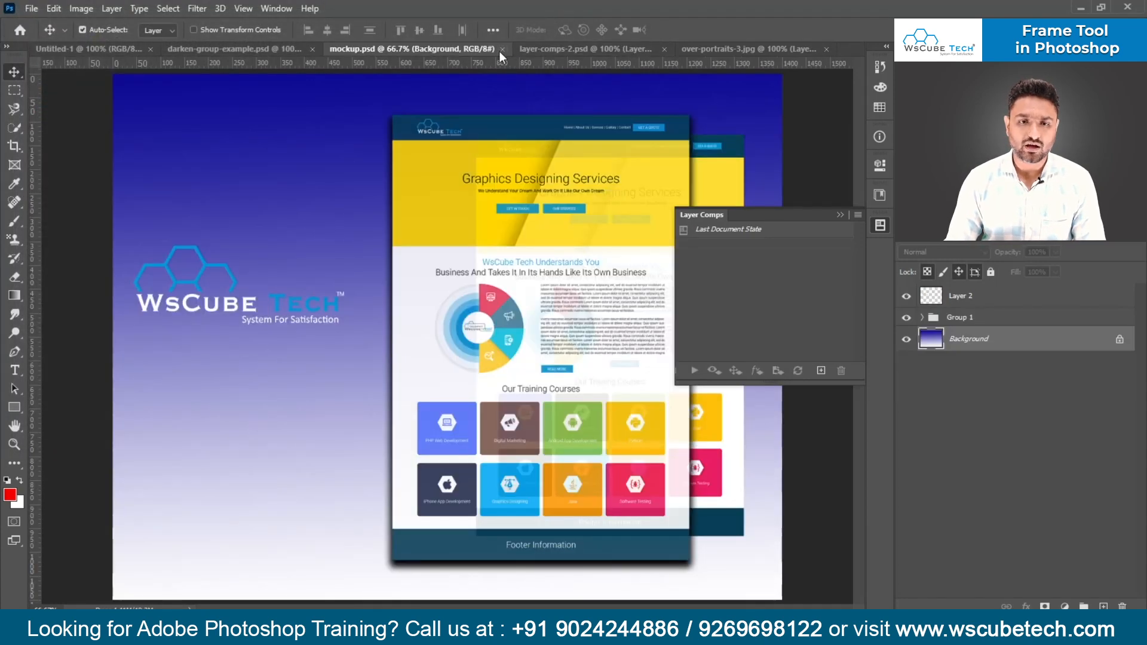
{"action": "left_click", "coordinate": [500, 52]}
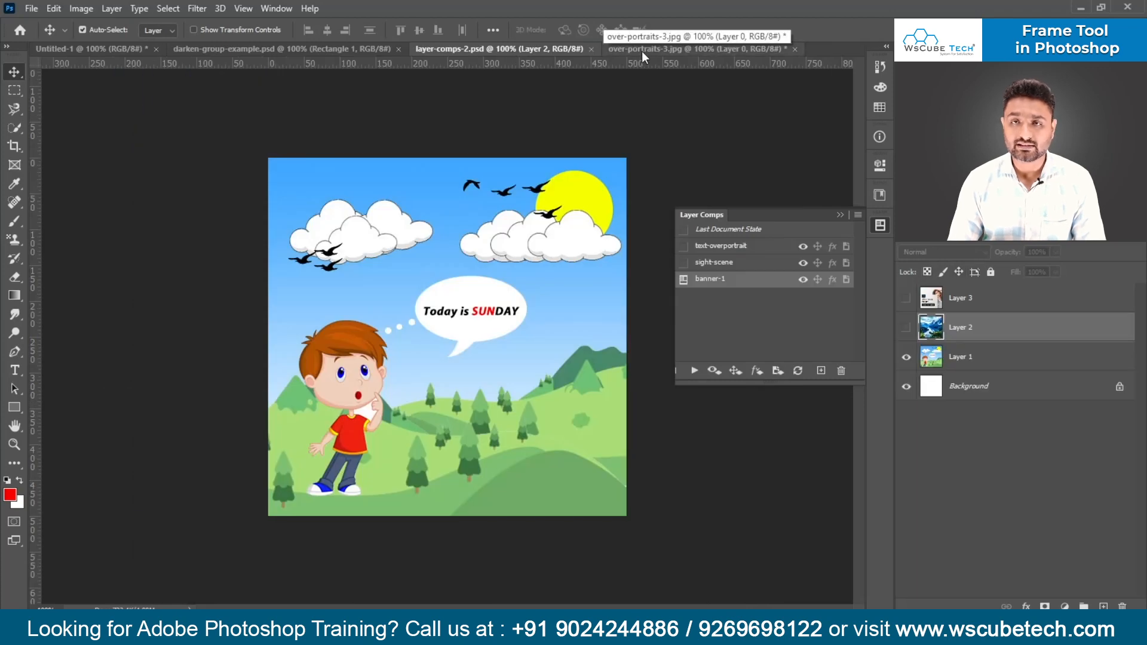
{"action": "left_click", "coordinate": [796, 48]}
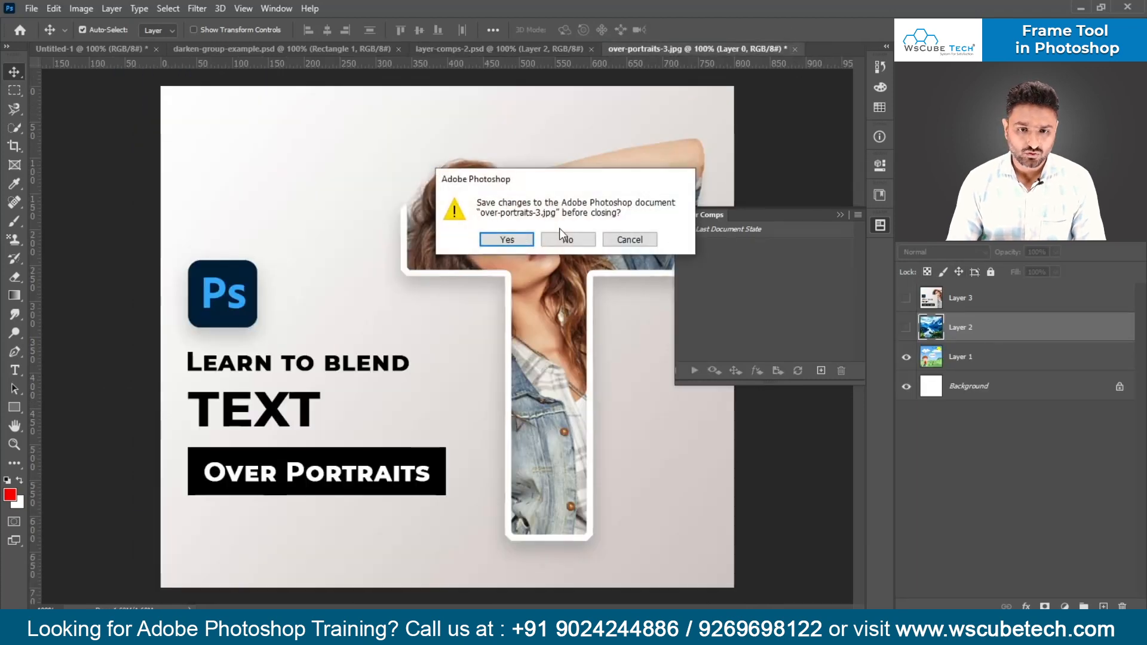
{"action": "left_click", "coordinate": [567, 236]}
- Create a new 500 x 500 px document at 72 ppi and draw a rectangular frame about 307 x 268 px in it
{"action": "key", "text": "ctrl+n"}
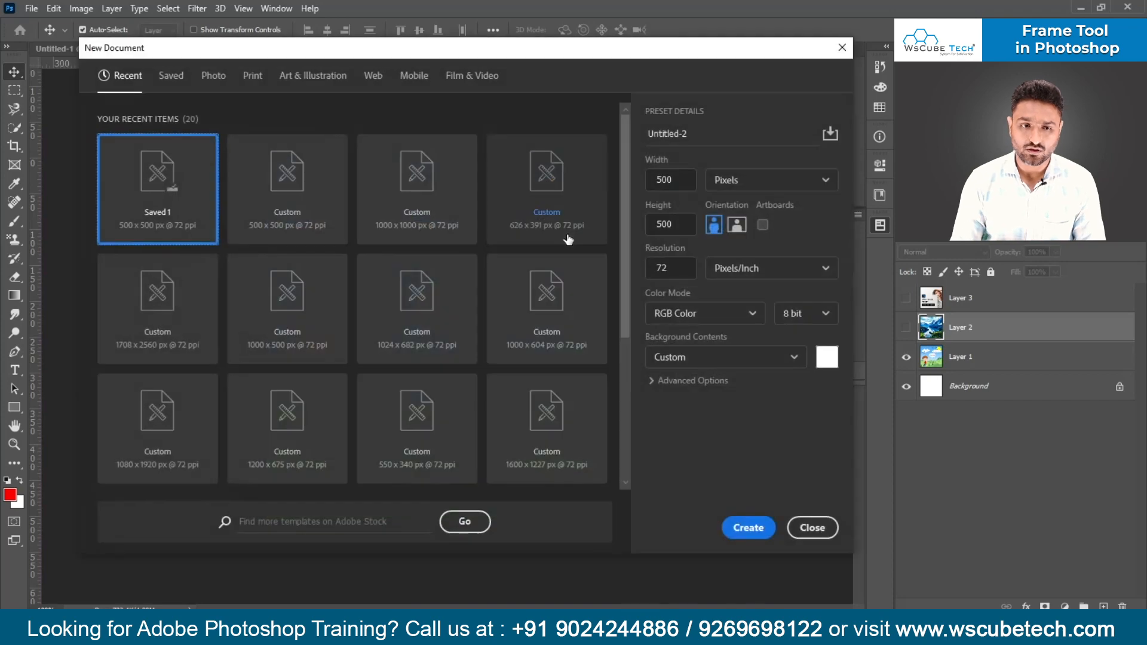
{"action": "key", "text": "Return"}
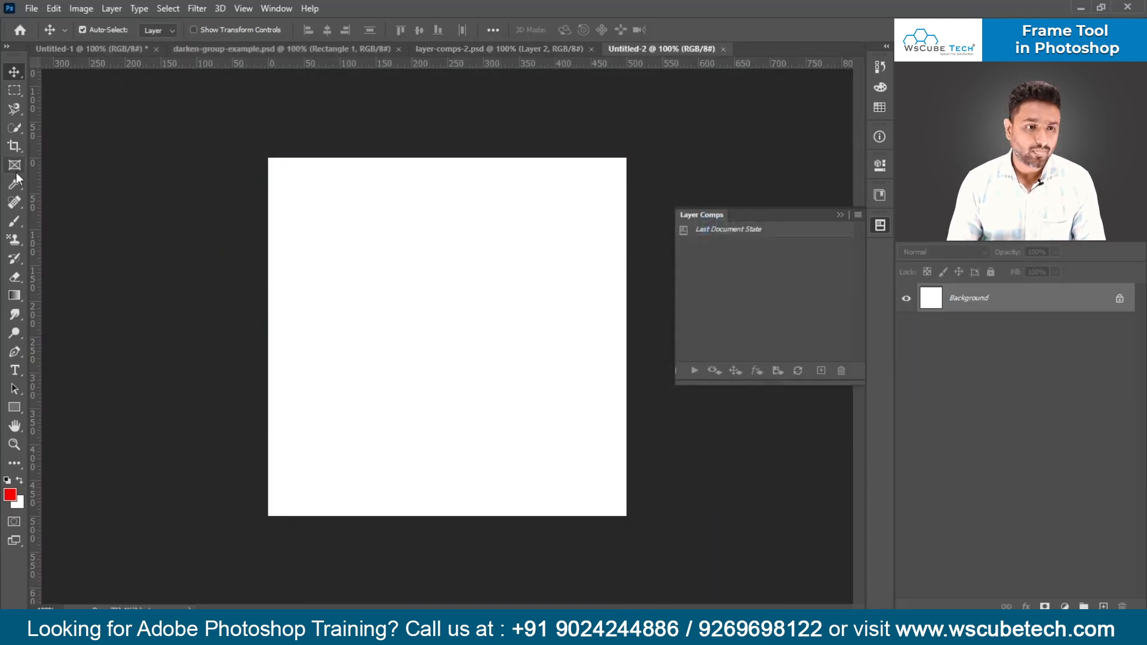
{"action": "left_click", "coordinate": [15, 165]}
{"action": "left_click_drag", "start_coordinate": [330, 208], "coordinate": [555, 407]}
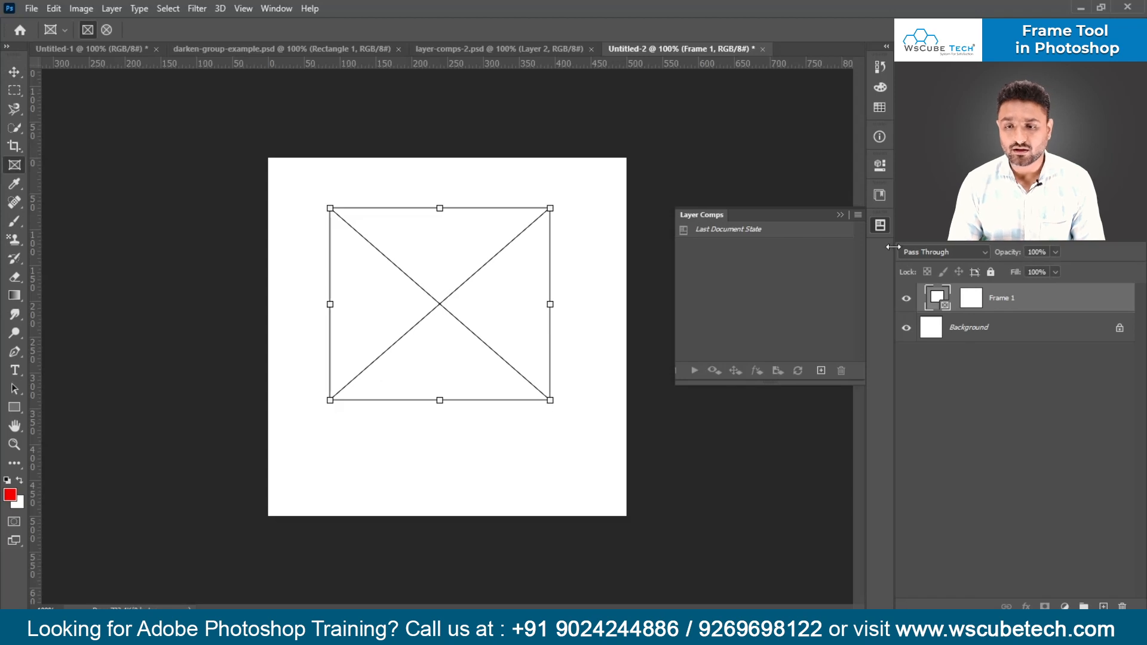
- Place layer-comps-2.psd from the local disk into the frame as an embedded image
{"action": "left_click", "coordinate": [878, 175]}
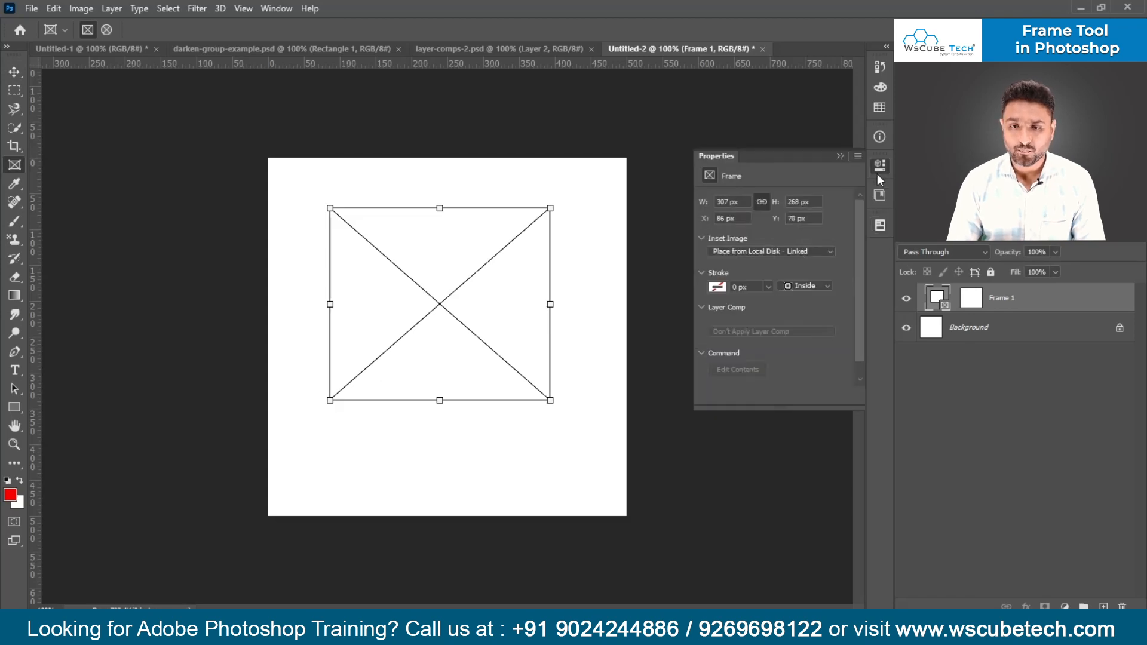
{"action": "left_click", "coordinate": [791, 250]}
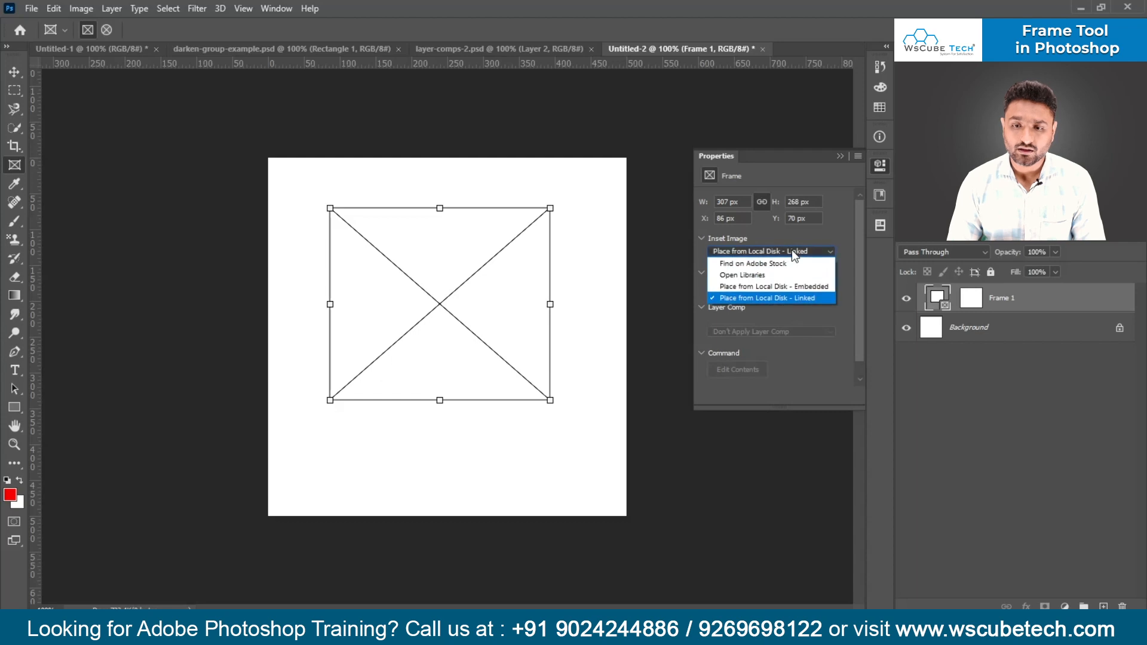
{"action": "left_click", "coordinate": [803, 287]}
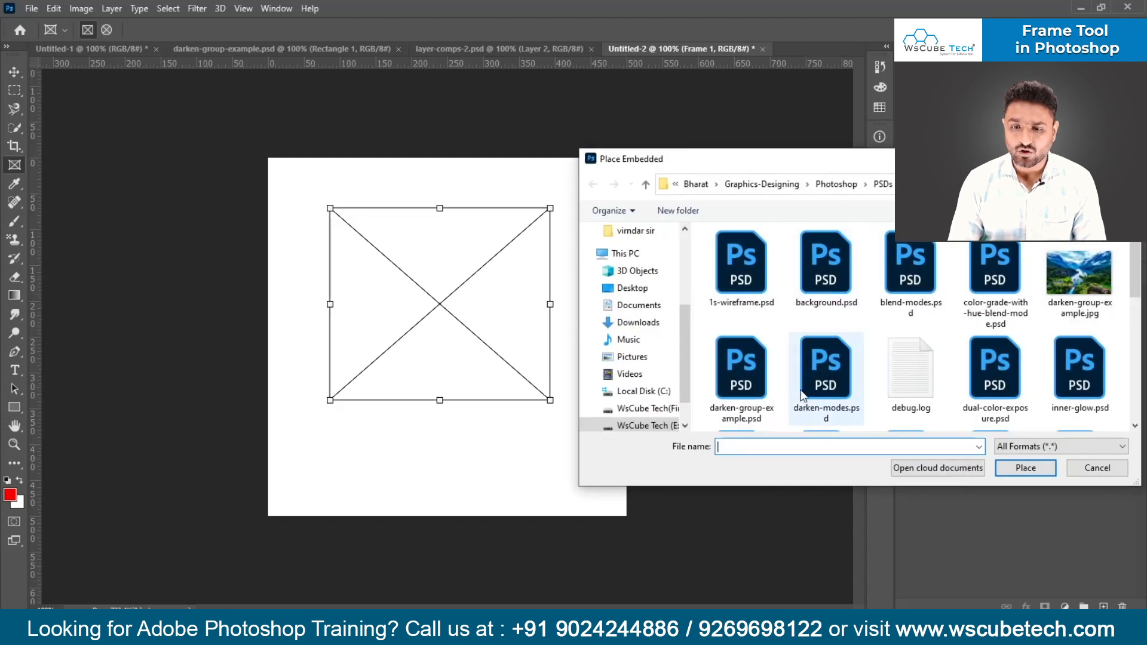
{"action": "left_click", "coordinate": [747, 379]}
{"action": "key", "text": "l"}
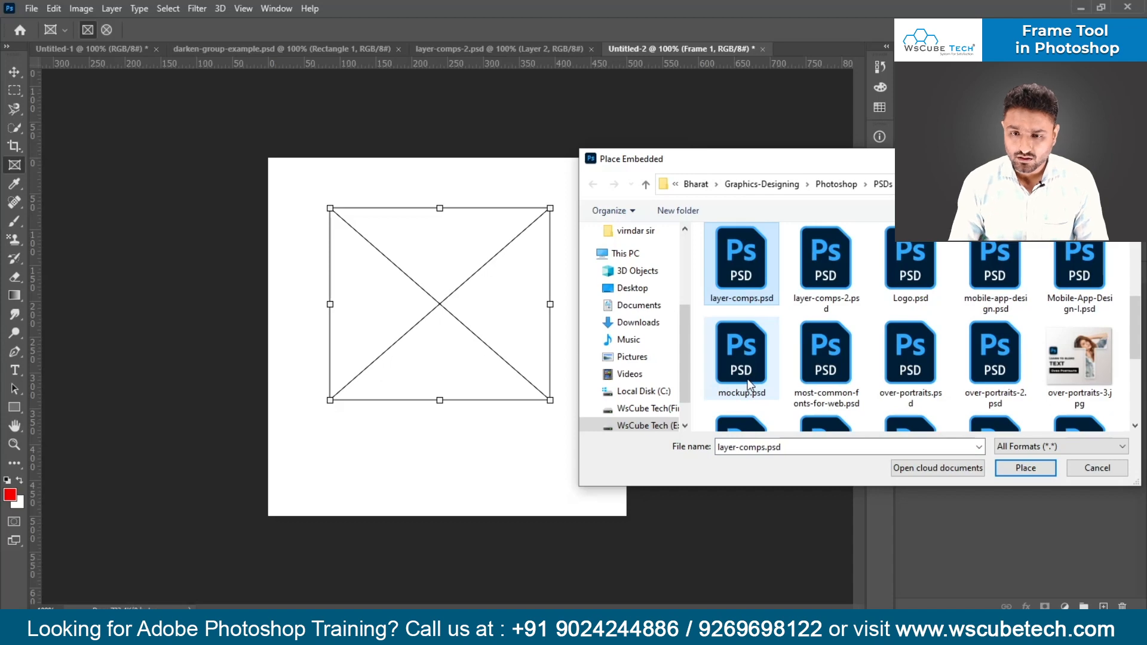
{"action": "left_click", "coordinate": [827, 277]}
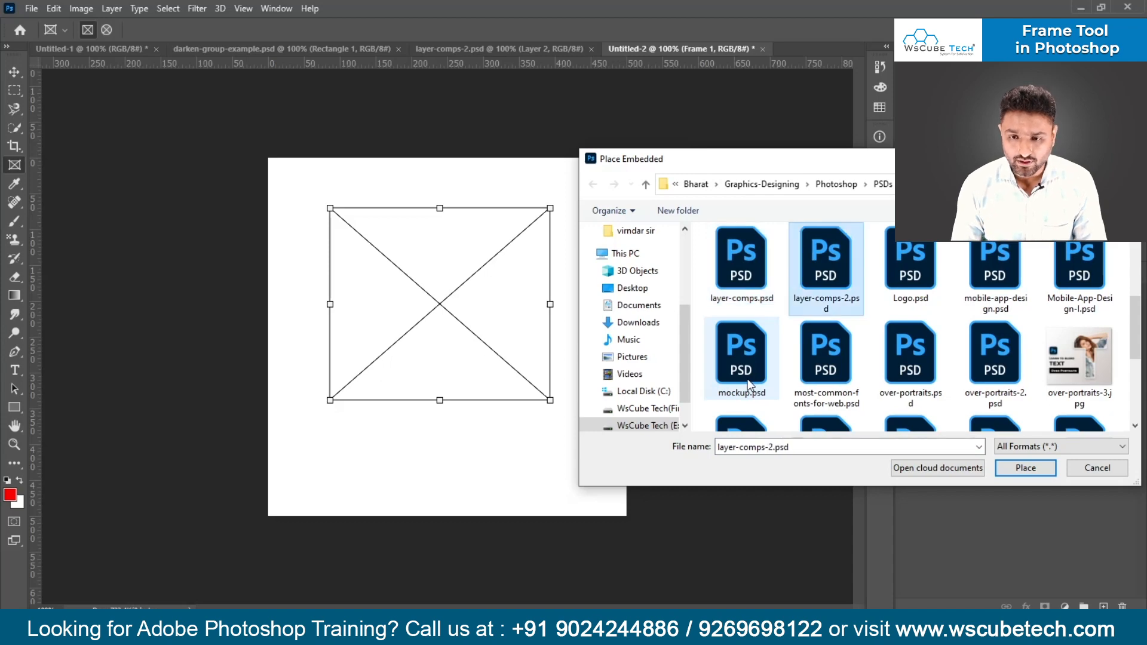
{"action": "double_click", "coordinate": [827, 279]}
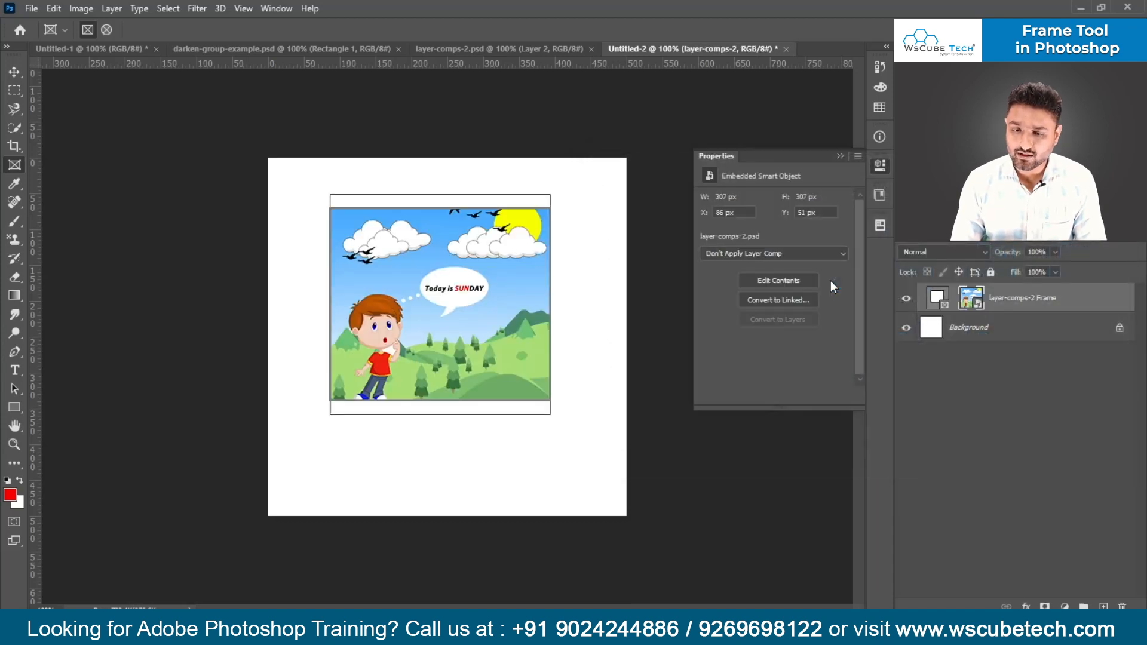
- Compare the framed image with the layer-comps-2.psd document, and apply the text-overportrait layer comp to the embedded smart object
{"action": "left_click", "coordinate": [526, 49]}
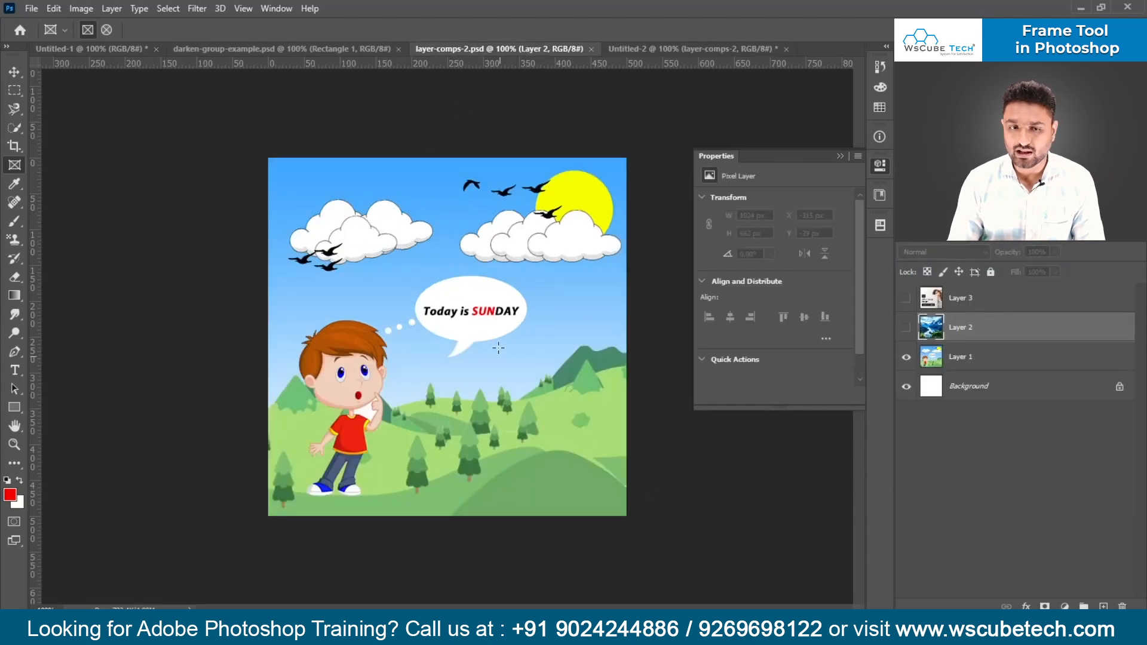
{"action": "left_click", "coordinate": [676, 47]}
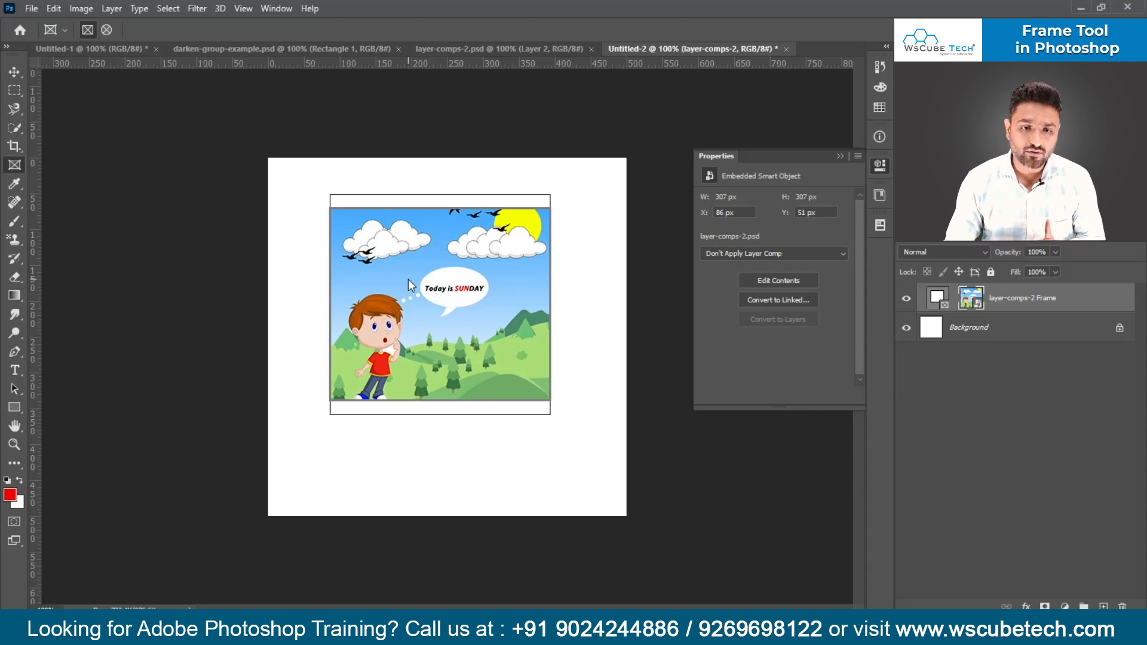
{"action": "left_click", "coordinate": [484, 49]}
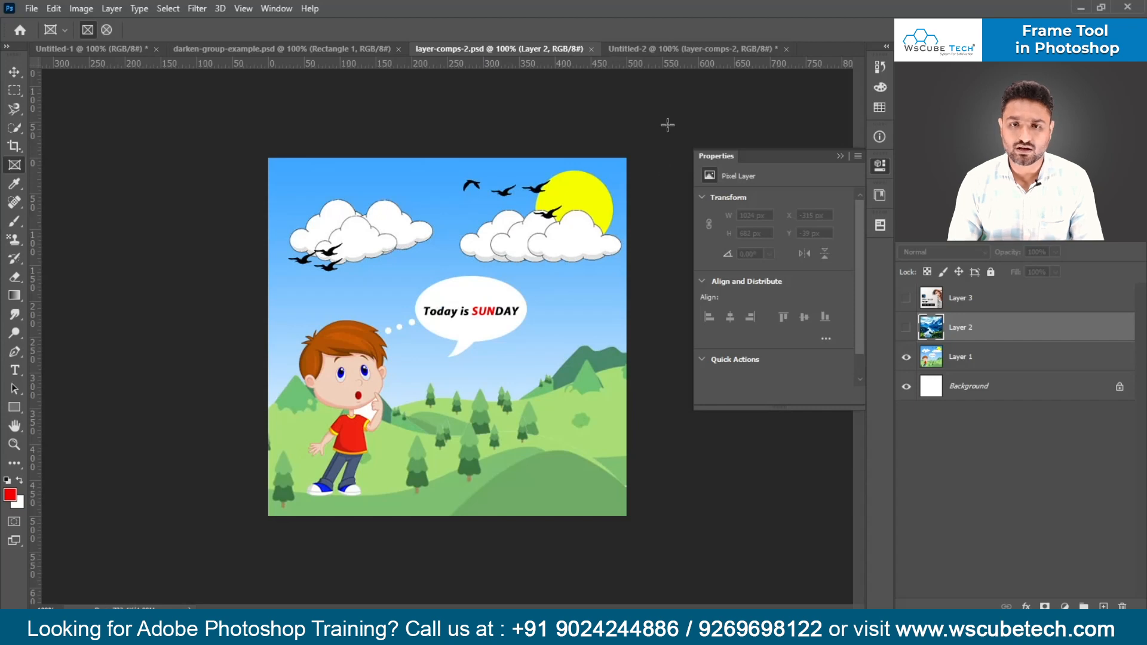
{"action": "left_click", "coordinate": [666, 46]}
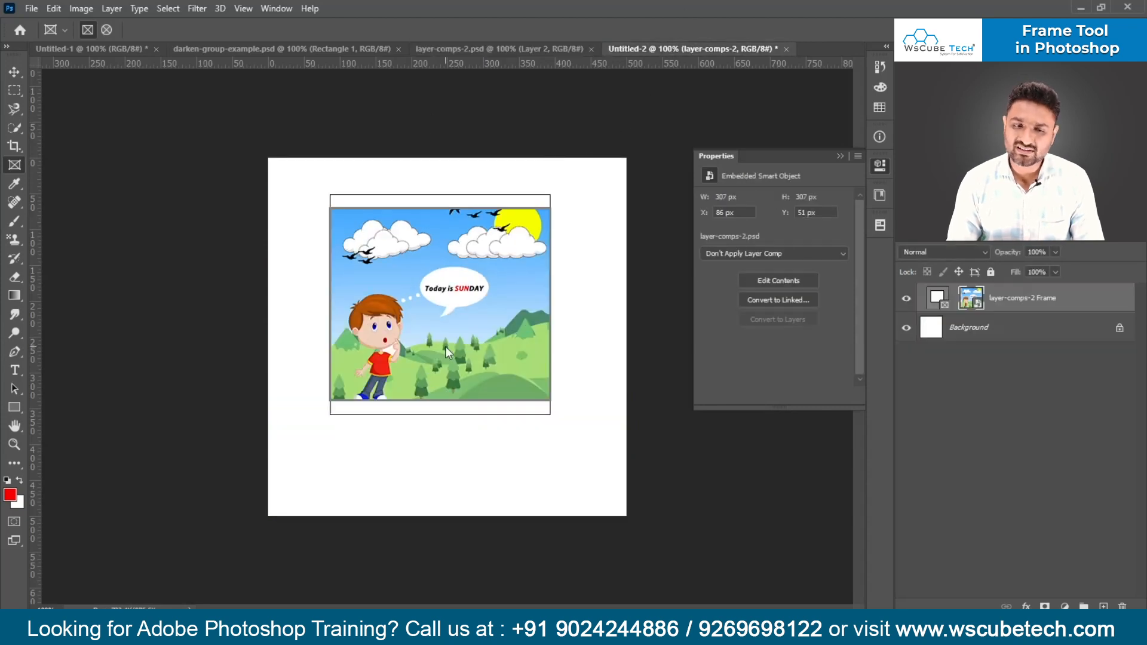
{"action": "left_click", "coordinate": [787, 251]}
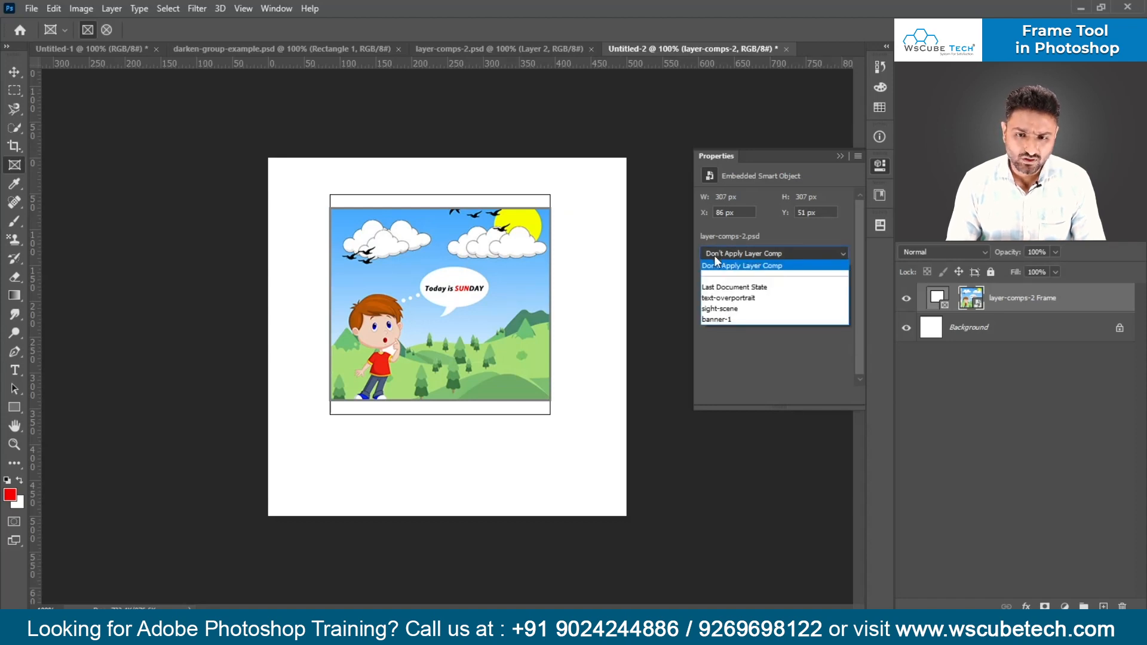
{"action": "left_click", "coordinate": [757, 298]}
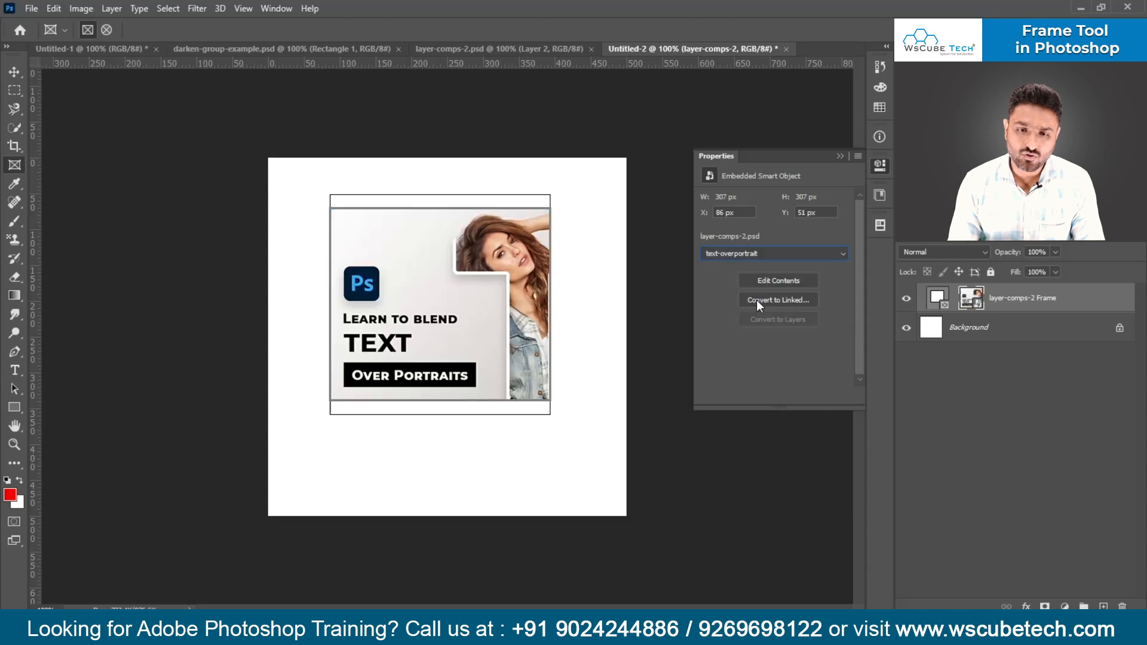
- Switch the framed embedded smart object to the sight-scene layer comp and from there to banner-1
{"action": "left_click", "coordinate": [763, 255]}
{"action": "left_click", "coordinate": [737, 307]}
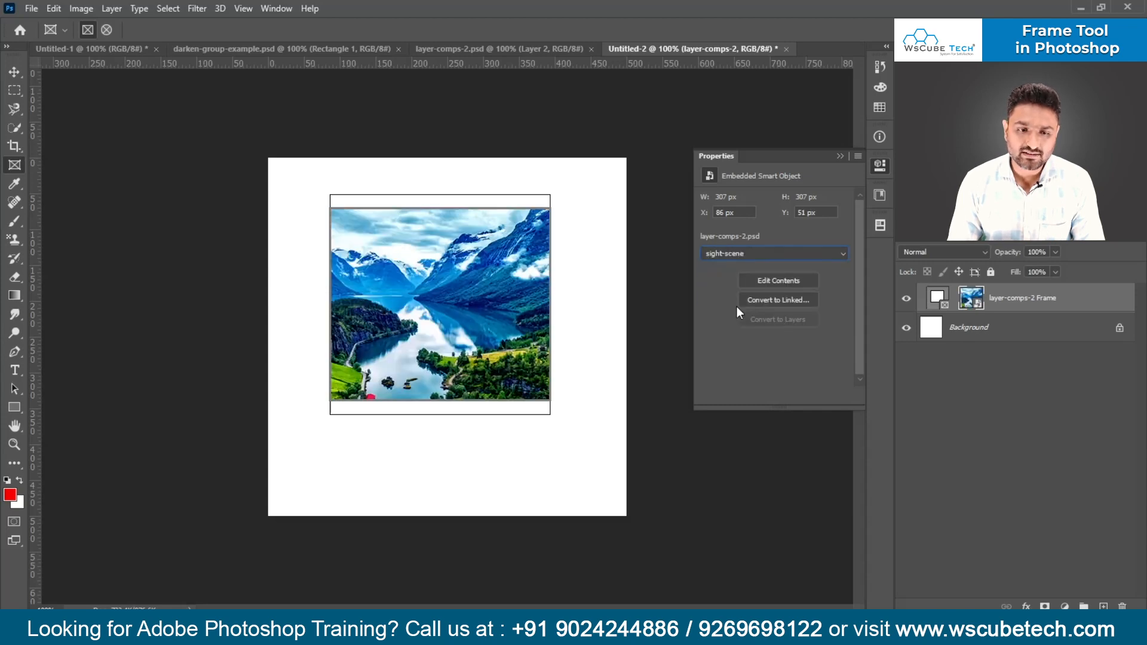
{"action": "left_click", "coordinate": [763, 256]}
{"action": "left_click", "coordinate": [745, 318]}
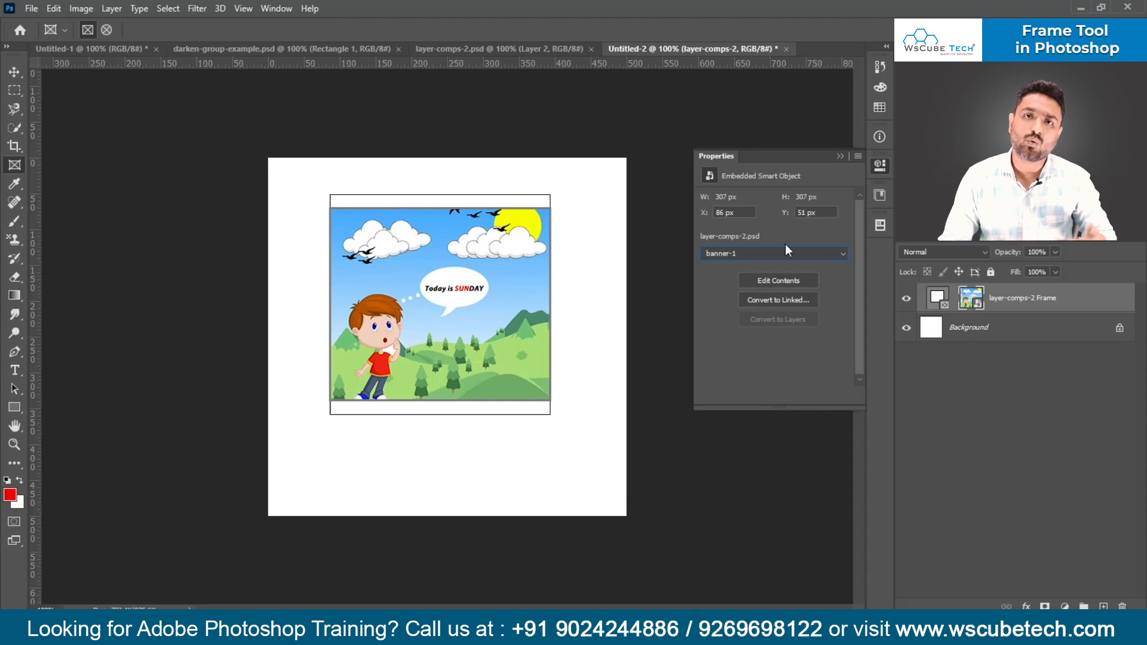
- Cycle the framed smart object through the text-overportrait and sight-scene layer comps, ending on Last Document State
{"action": "left_click", "coordinate": [731, 257]}
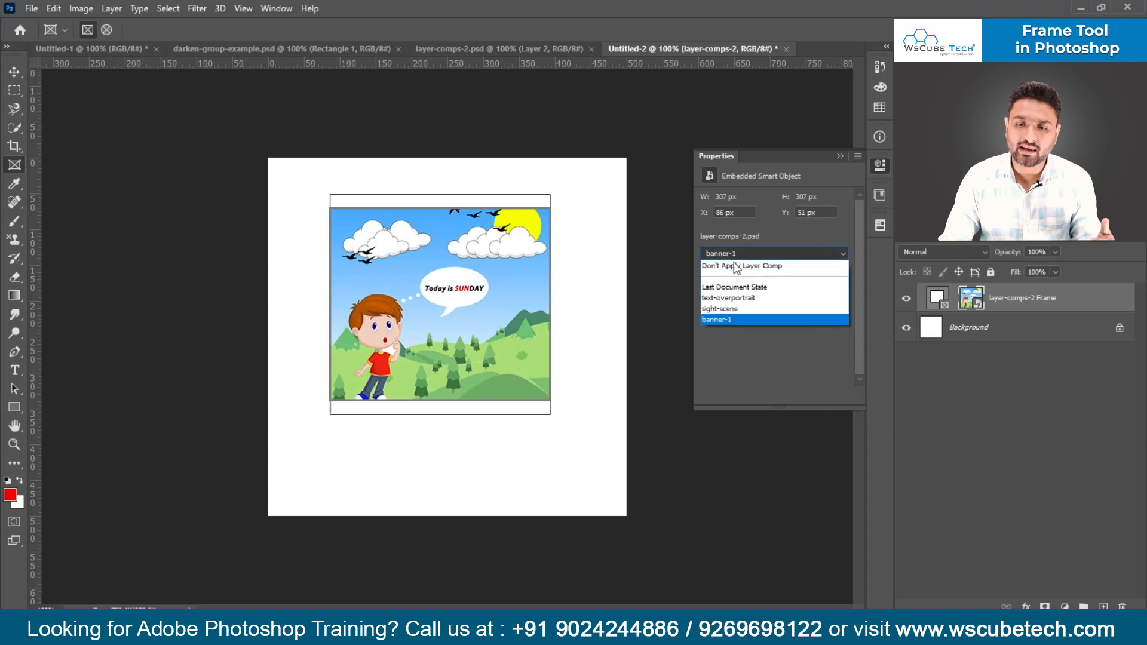
{"action": "left_click", "coordinate": [734, 297]}
{"action": "left_click", "coordinate": [734, 253]}
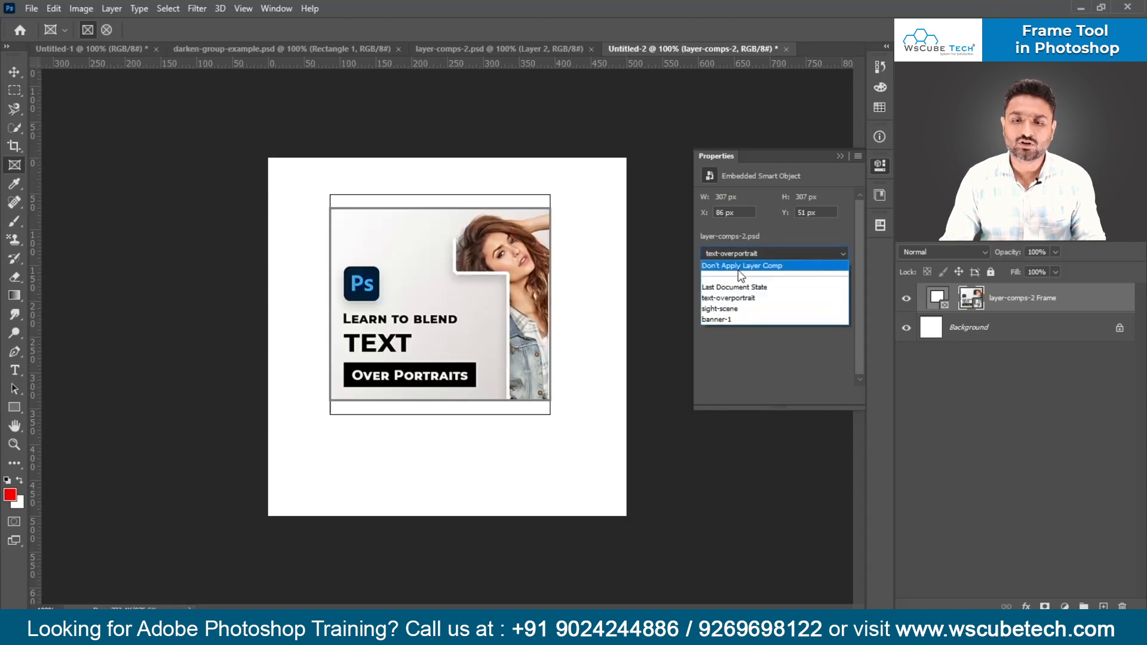
{"action": "left_click", "coordinate": [738, 309]}
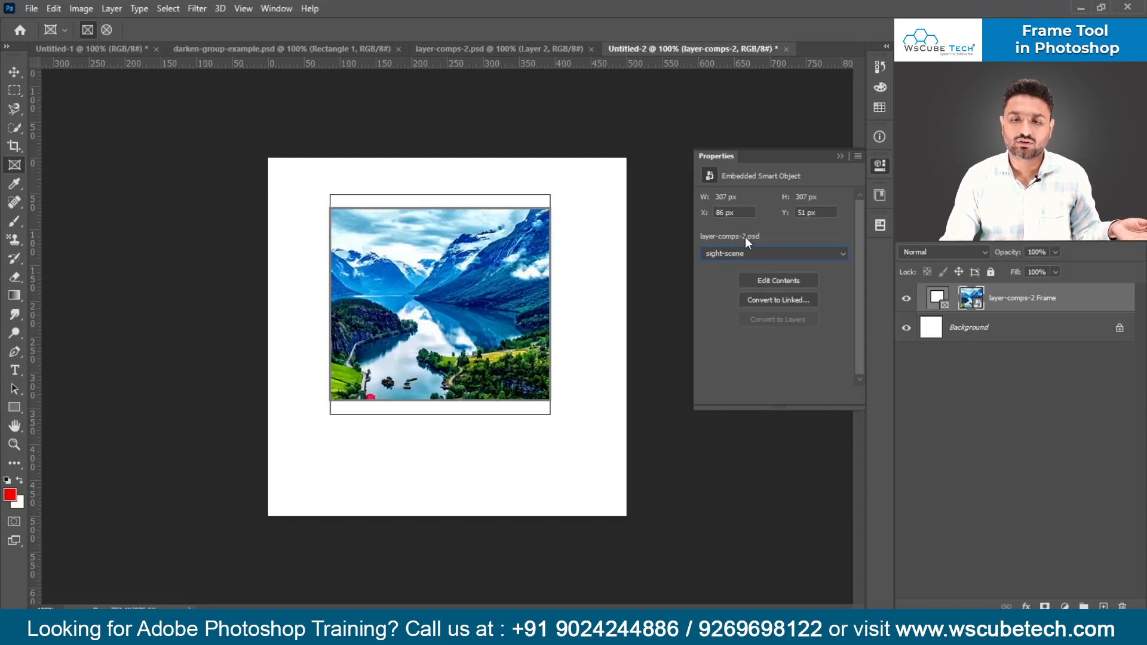
{"action": "left_click", "coordinate": [746, 253]}
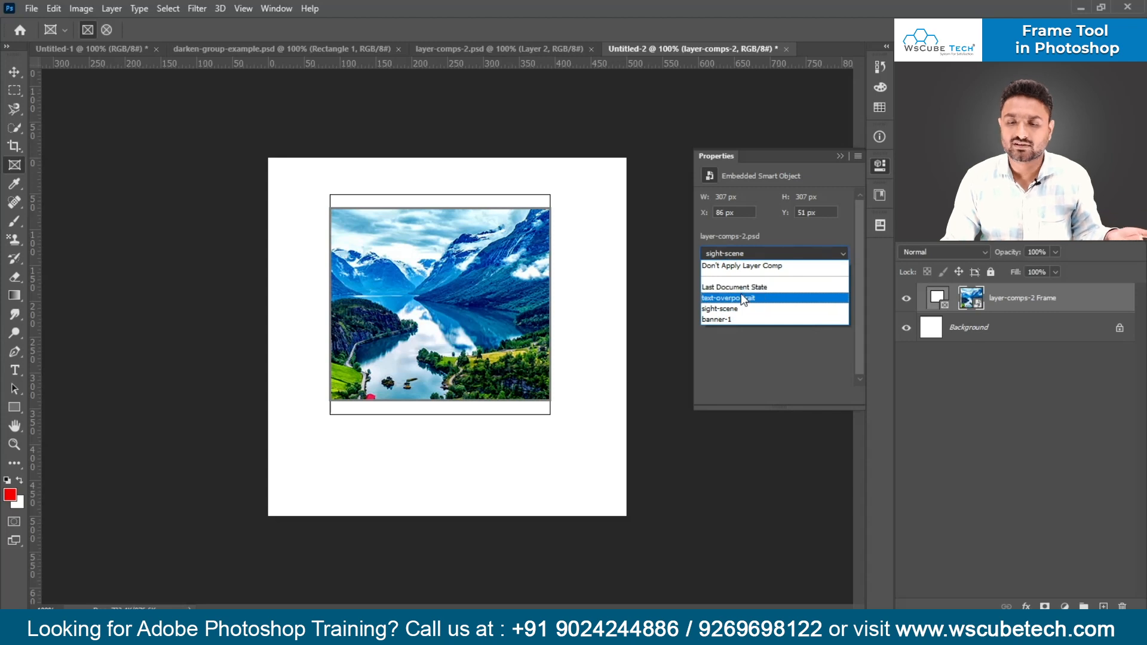
{"action": "left_click", "coordinate": [745, 289]}
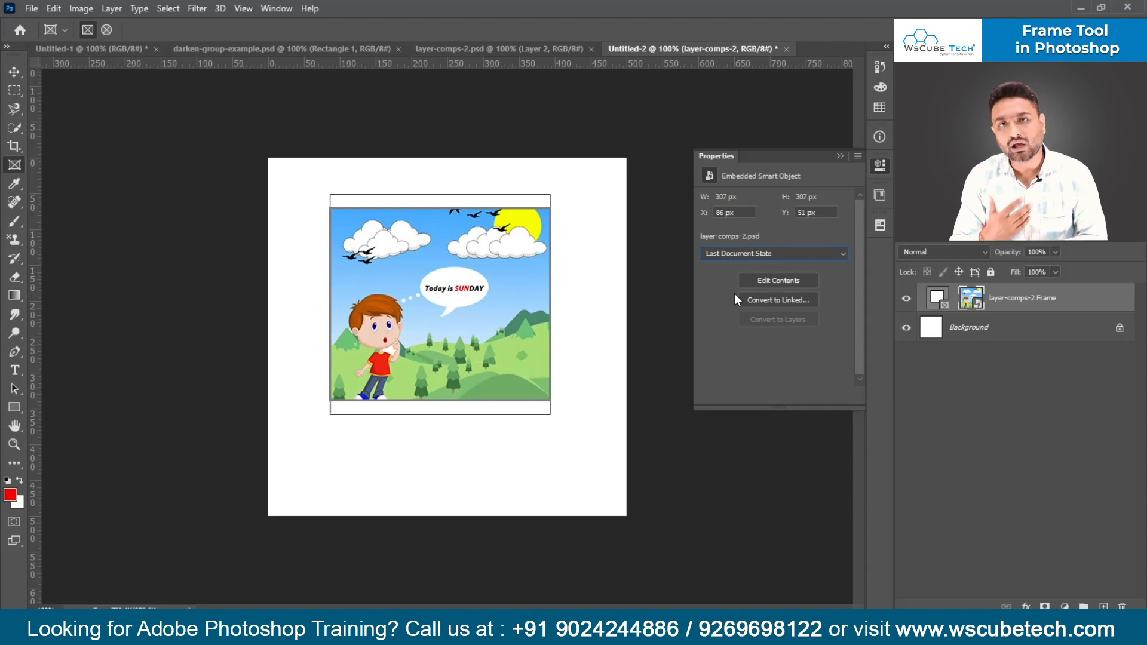
- Apply text-overportrait to the framed smart object, followed by the sight-scene layer comp
{"action": "left_click", "coordinate": [756, 250]}
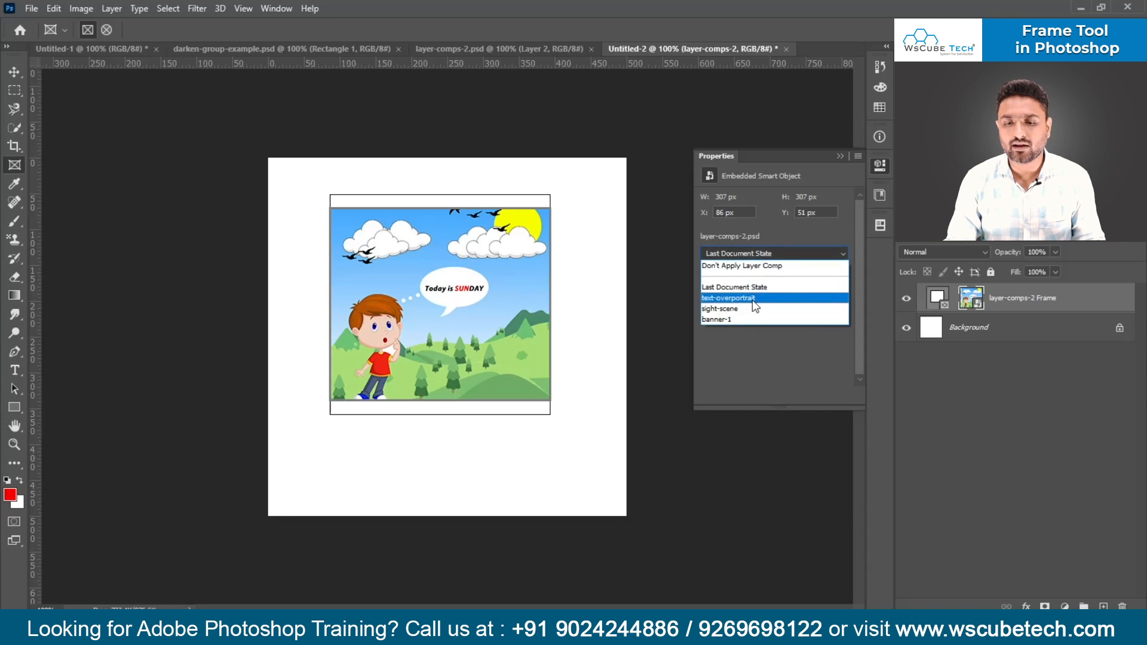
{"action": "left_click", "coordinate": [752, 299]}
{"action": "left_click", "coordinate": [744, 254]}
{"action": "left_click", "coordinate": [733, 310]}
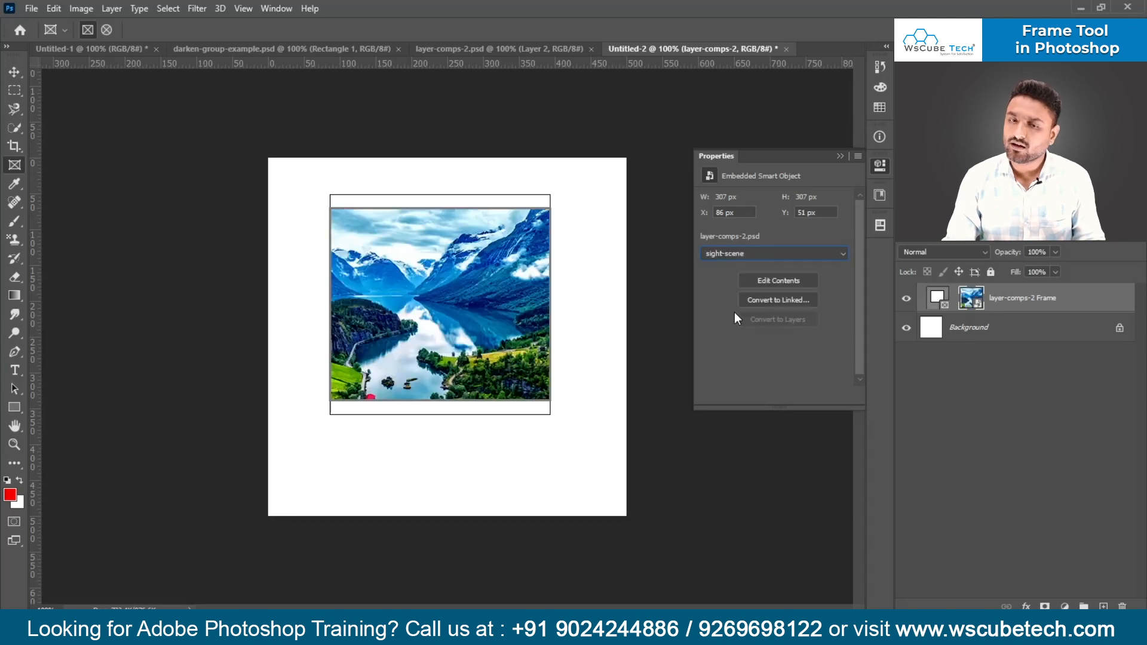
- Switch to File Explorer and open Website-Design-Part-3.psd from the Photoshop folder's PSDs subfolder
{"action": "left_click", "coordinate": [367, 45]}
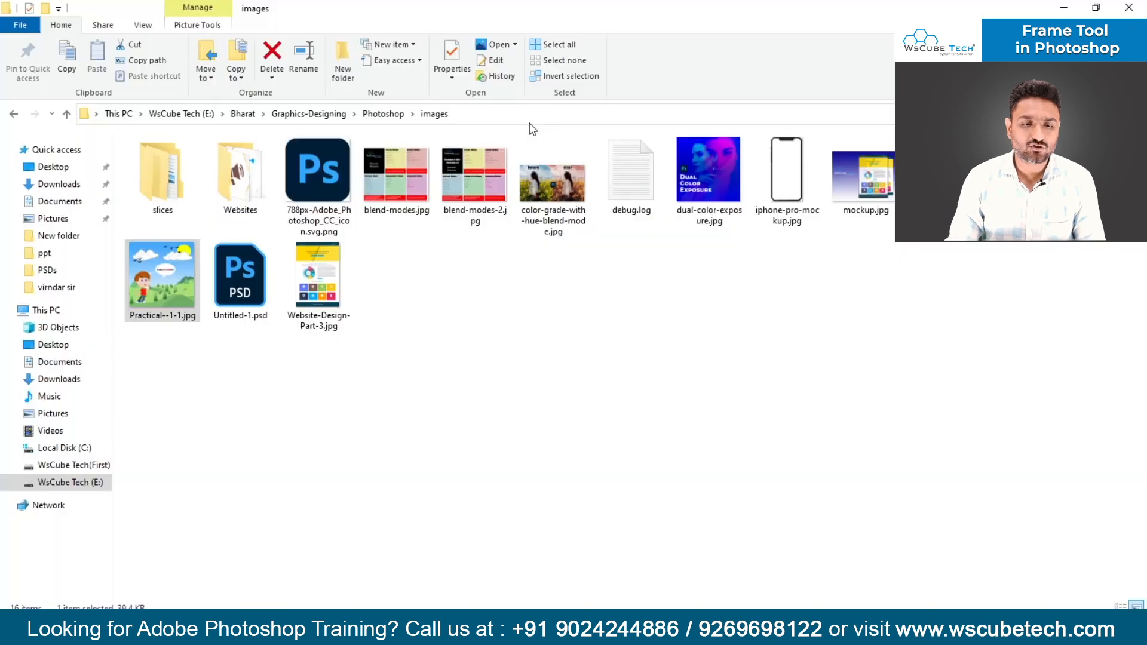
{"action": "left_click", "coordinate": [362, 114]}
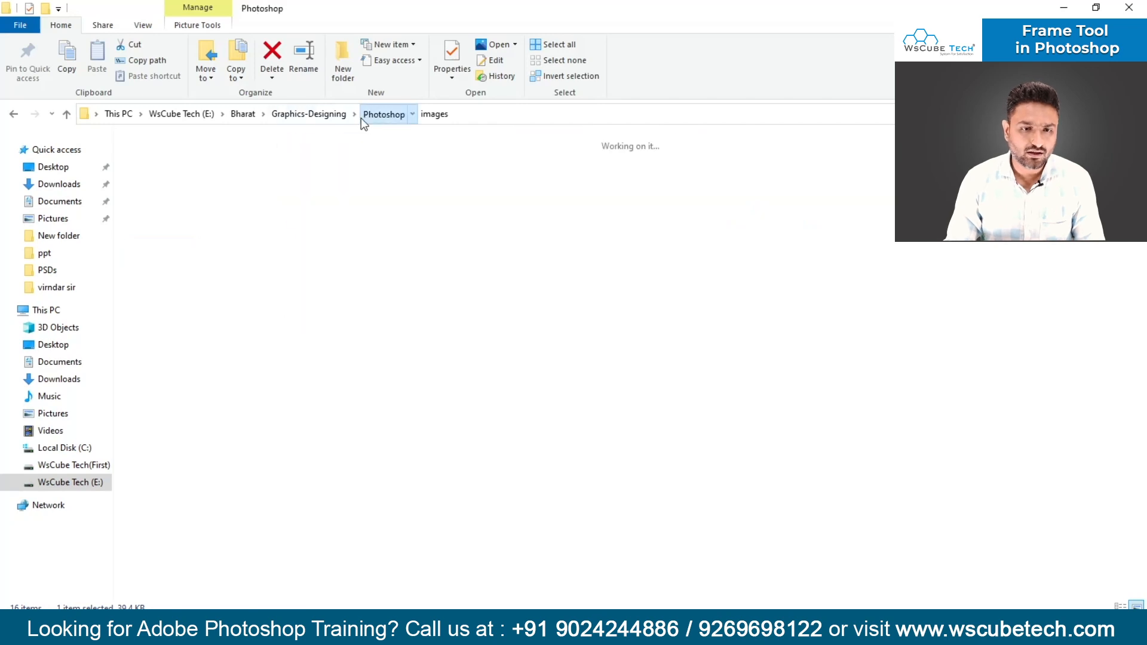
{"action": "double_click", "coordinate": [318, 173]}
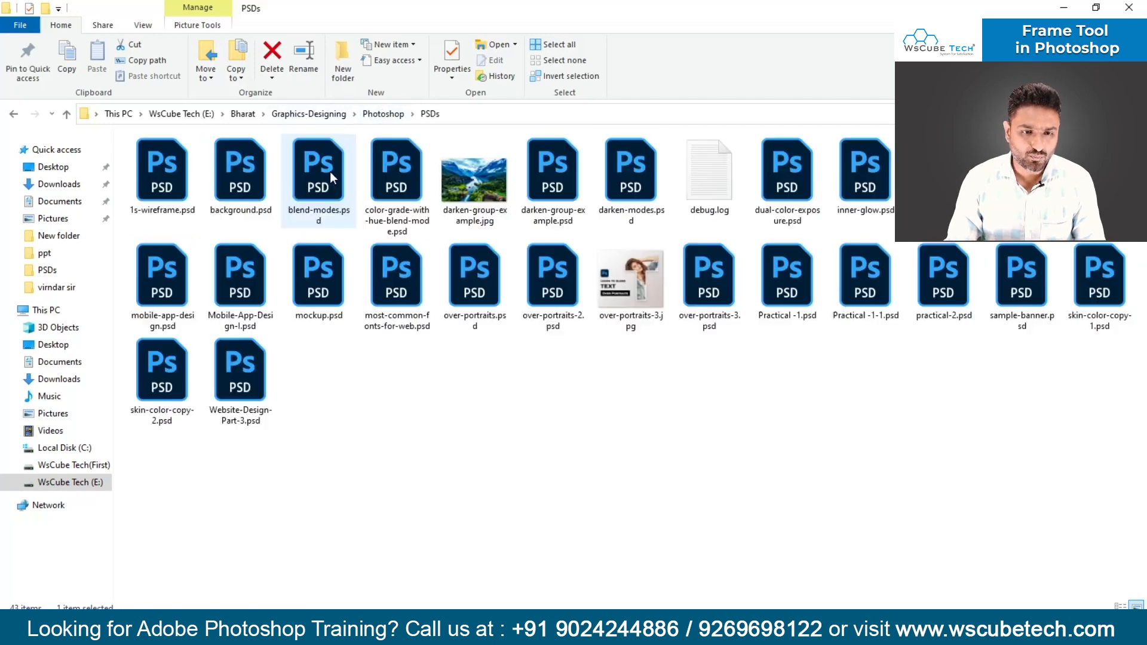
{"action": "left_click", "coordinate": [454, 299]}
{"action": "key", "text": "End"}
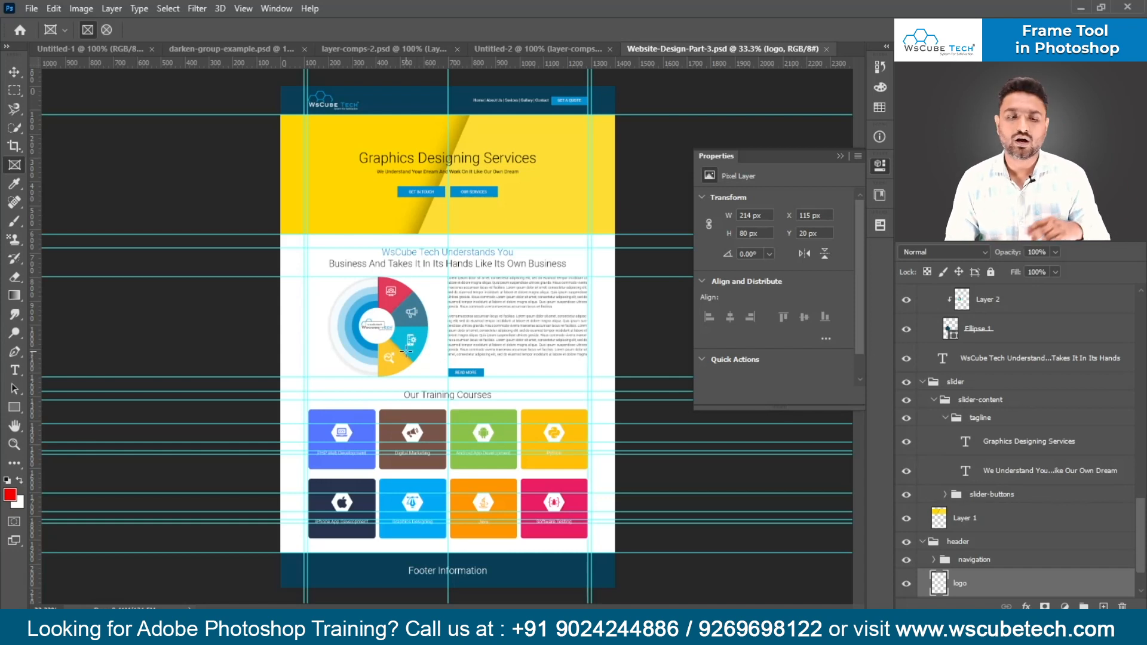
- Return to Untitled-2 and alternate the framed image between the text-overportrait and banner-1 layer comps, finishing on sight-scene
{"action": "left_click", "coordinate": [572, 46]}
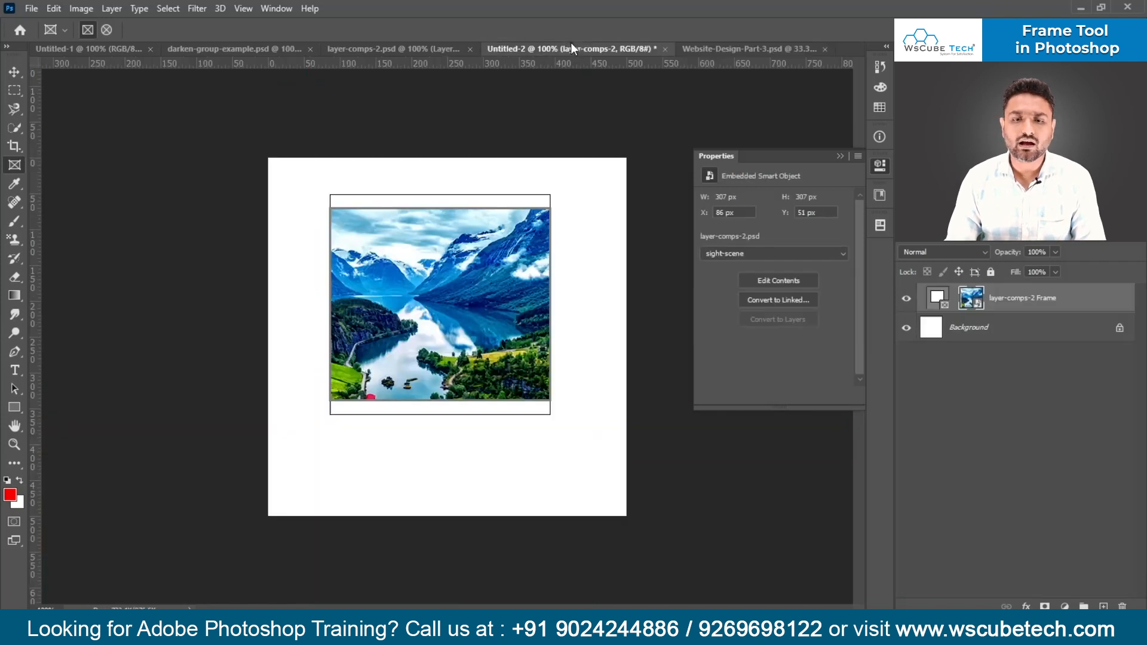
{"action": "left_click", "coordinate": [780, 254]}
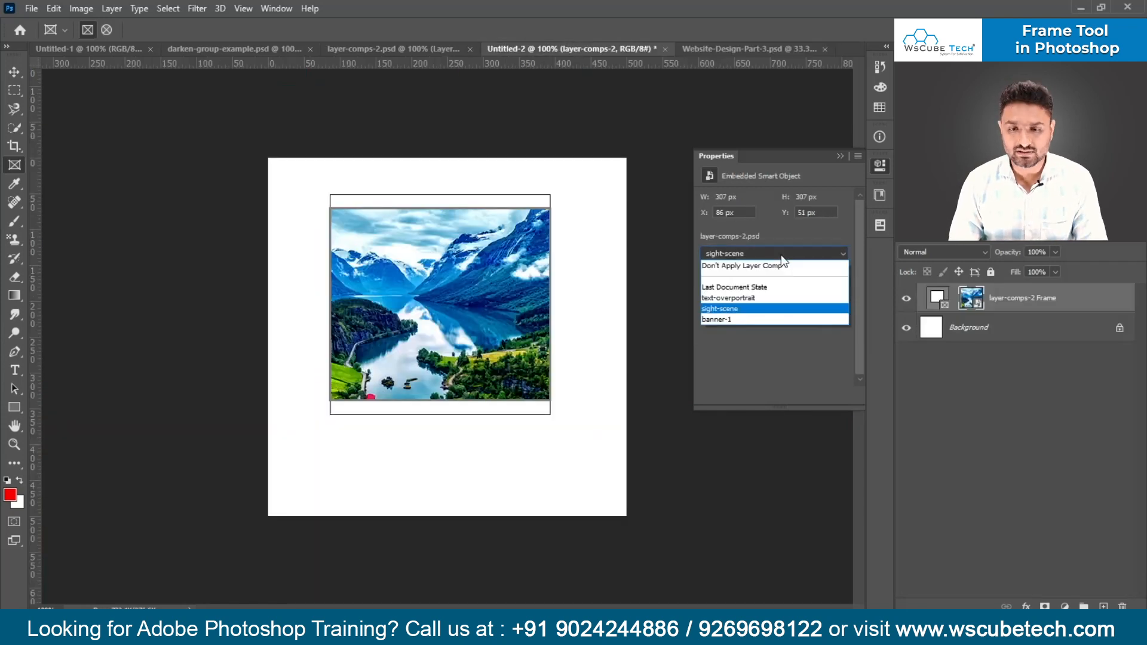
{"action": "left_click", "coordinate": [770, 298]}
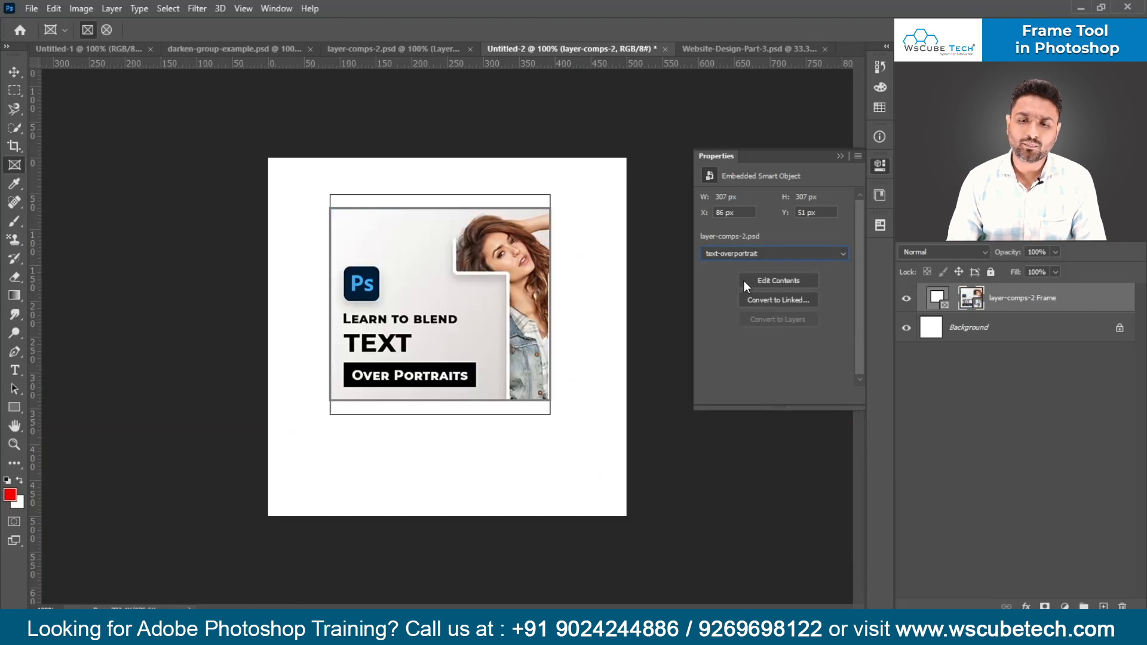
{"action": "left_click", "coordinate": [755, 253]}
{"action": "left_click", "coordinate": [737, 319]}
{"action": "left_click", "coordinate": [721, 254]}
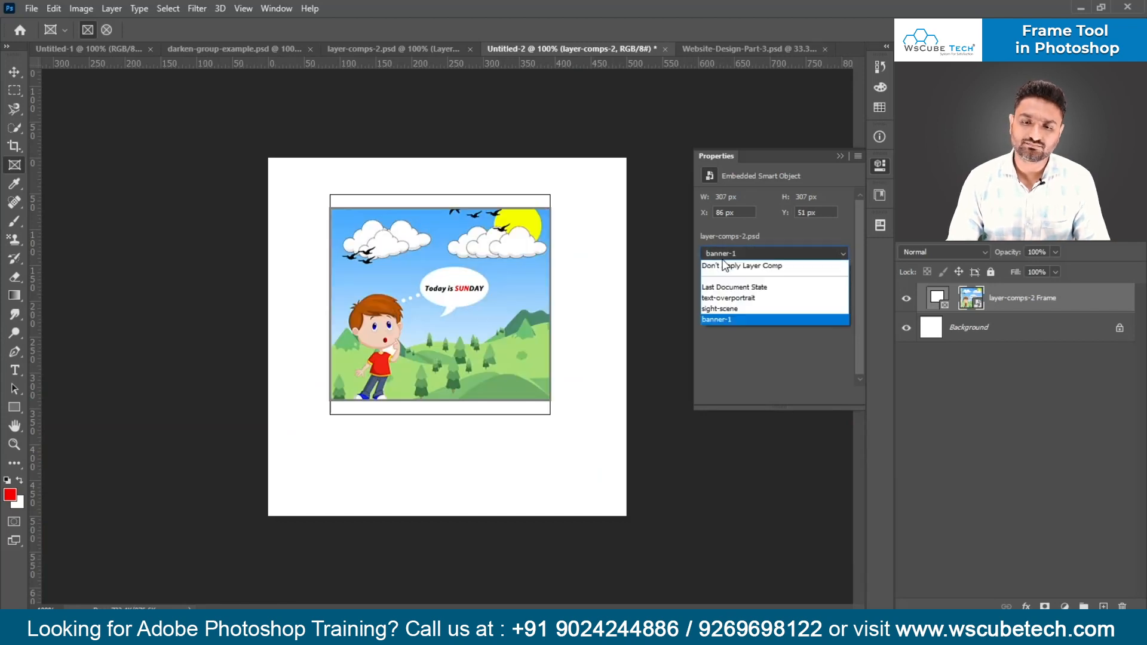
{"action": "left_click", "coordinate": [730, 298]}
{"action": "left_click", "coordinate": [728, 253]}
{"action": "left_click", "coordinate": [729, 310]}
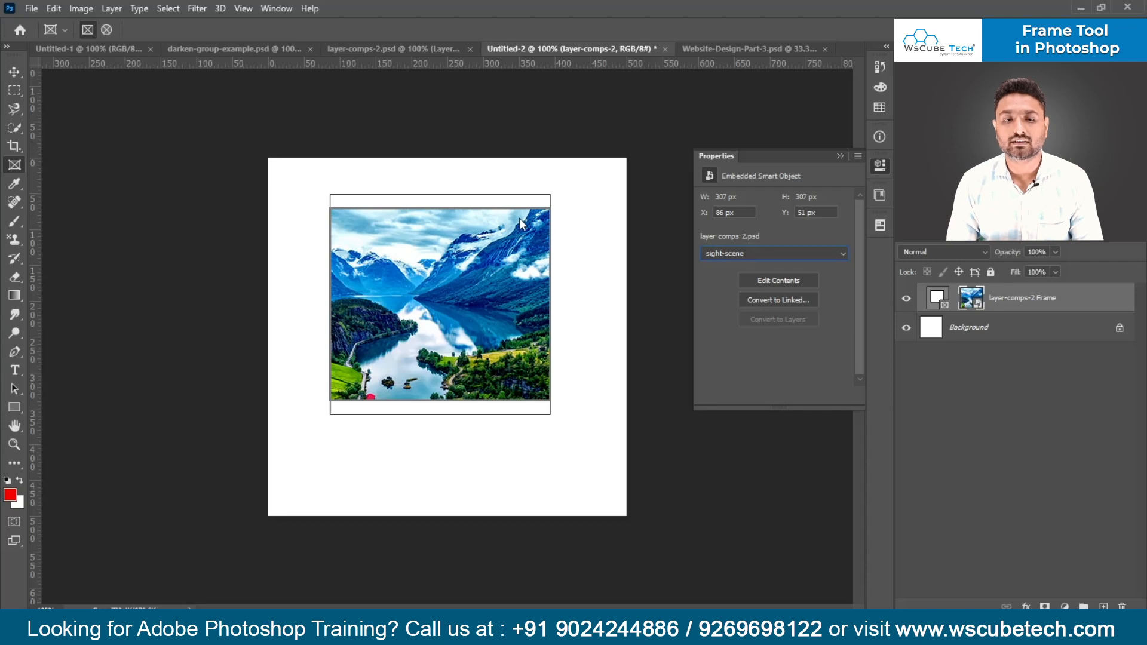
- Select the frame itself in the layer-comps-2 Frame layer and display its frame properties
{"action": "left_click", "coordinate": [842, 156]}
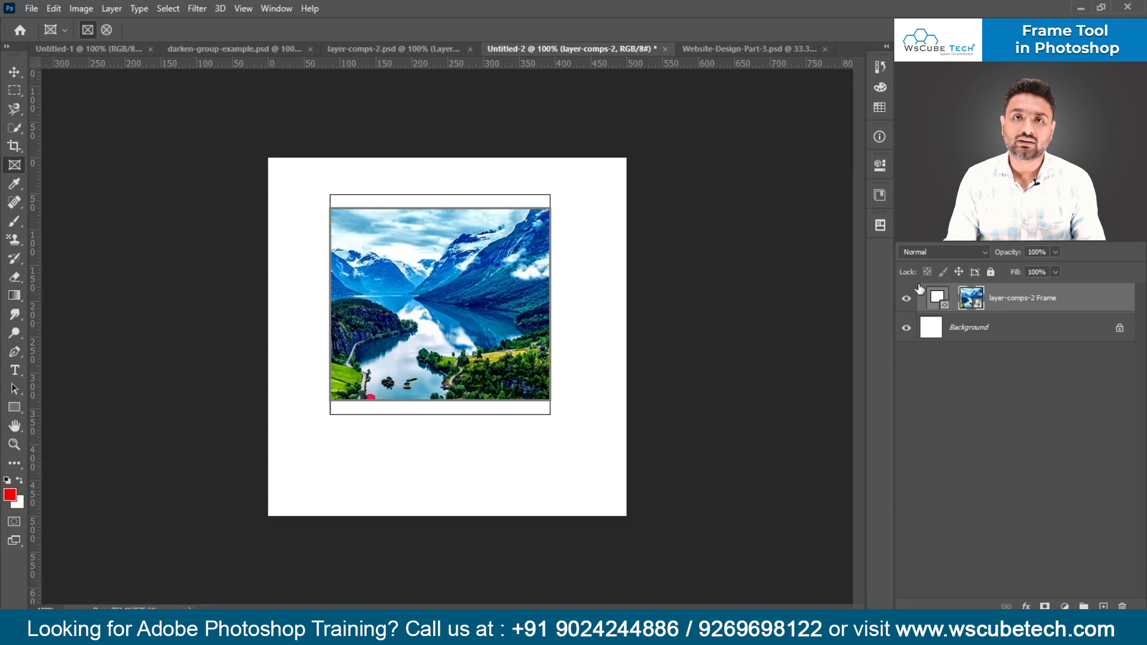
{"action": "left_click", "coordinate": [880, 166]}
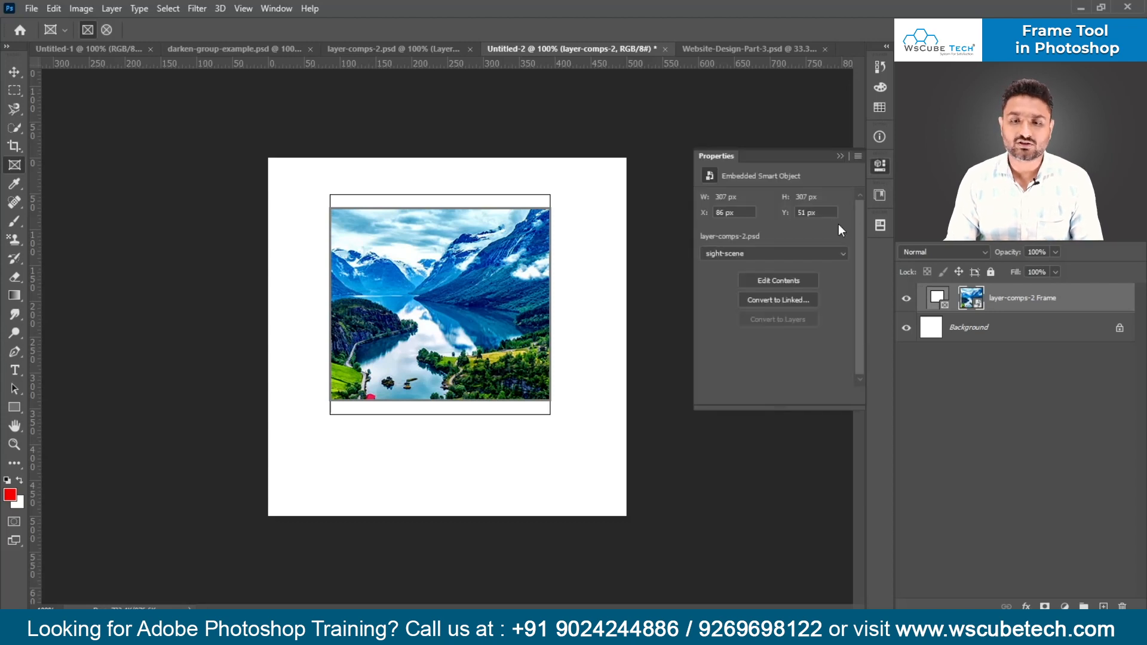
{"action": "left_click", "coordinate": [951, 297]}
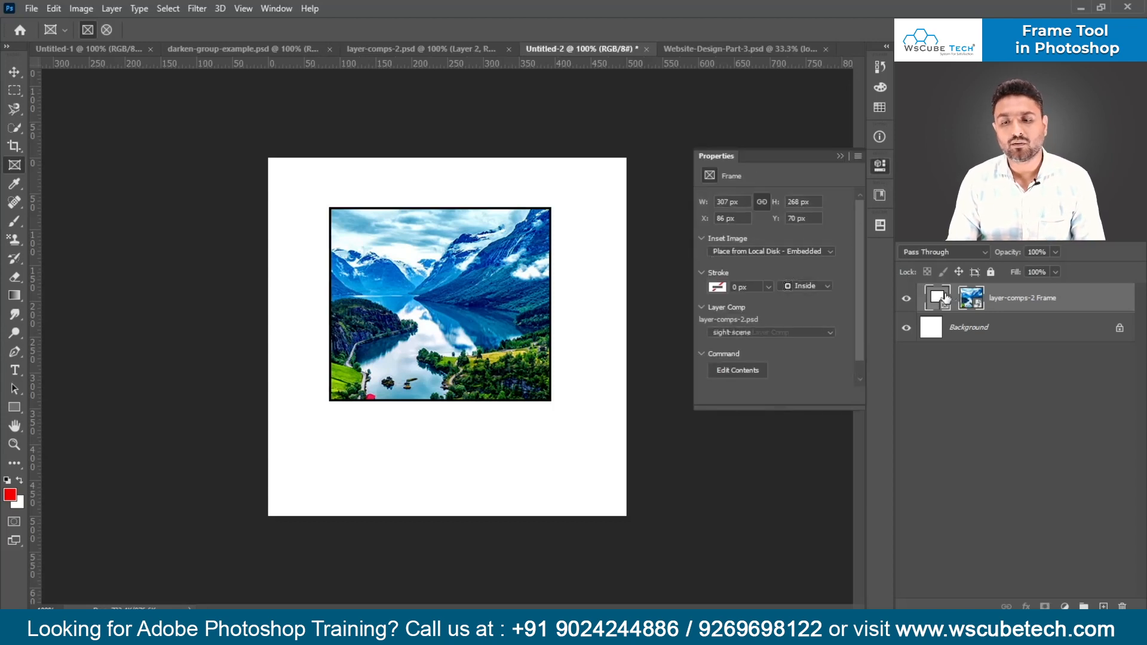